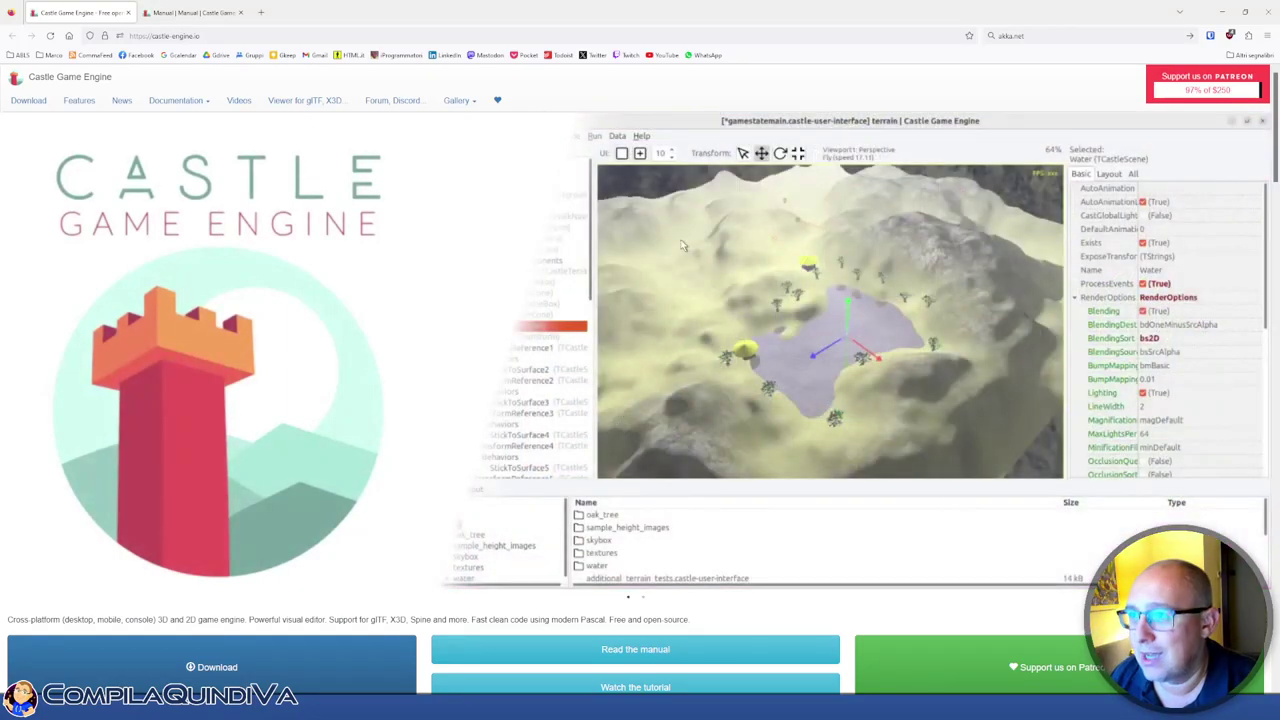
Open the Install page of the Castle Game Engine manual and enlarge the page for reading
{"action": "left_click", "coordinate": [163, 16]}
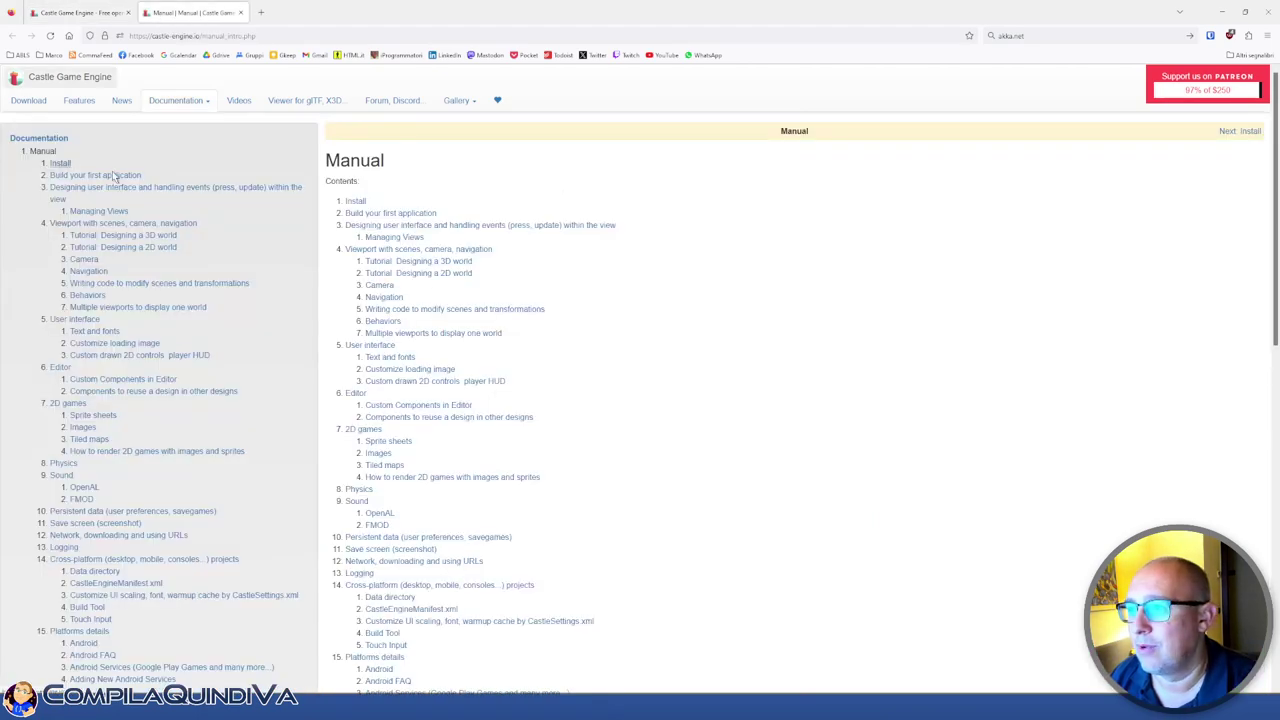
{"action": "left_click", "coordinate": [357, 202]}
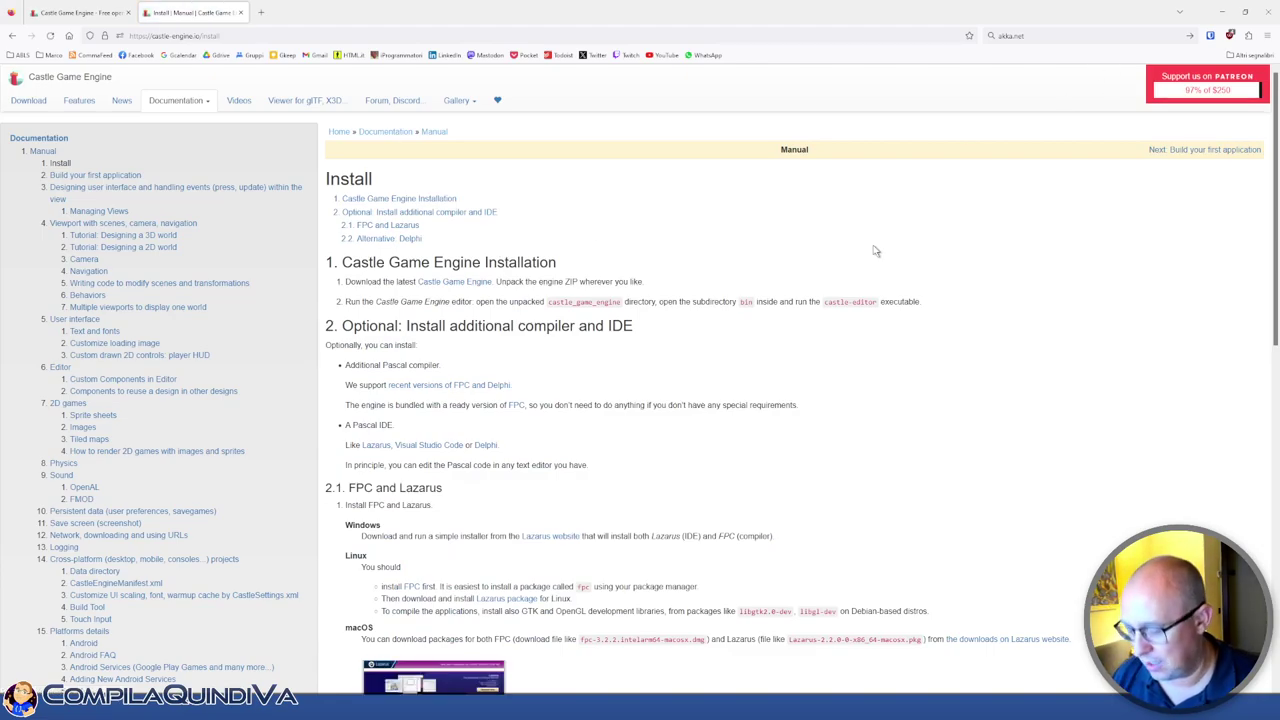
{"action": "key", "text": "ctrl+plus"}
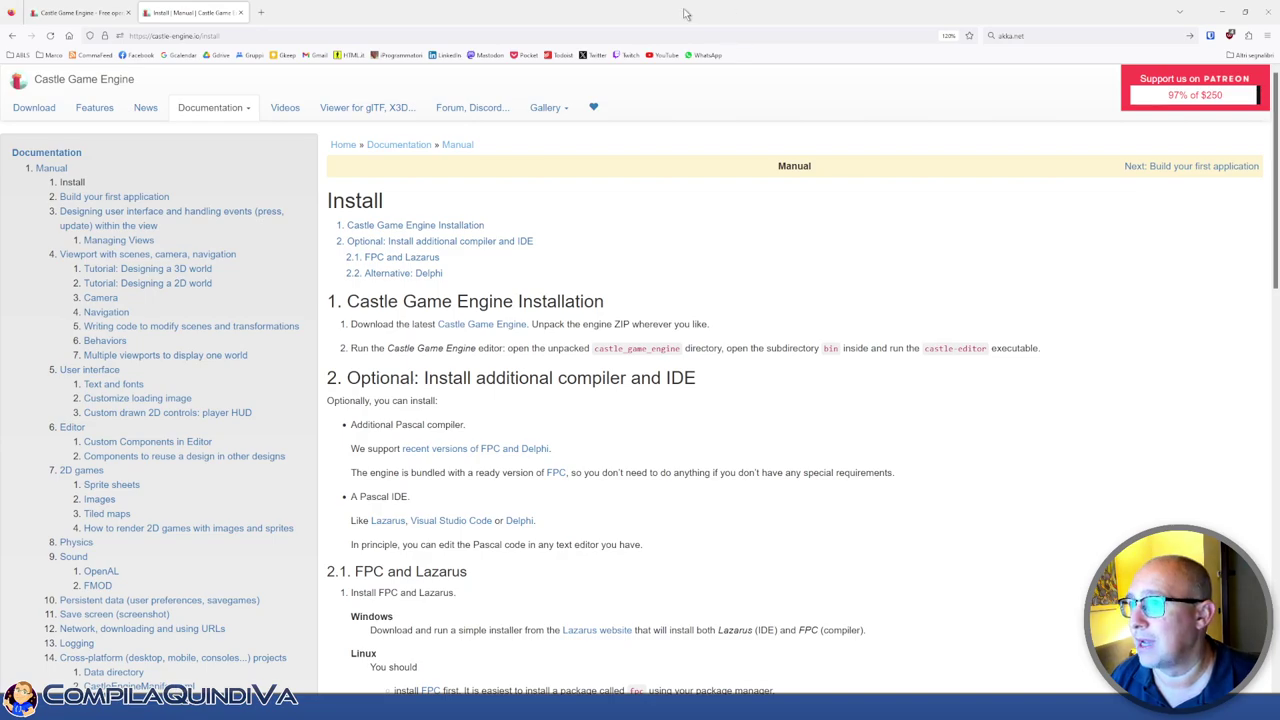
Move the browser window completely off this screen to clear the desktop
{"action": "left_click_drag", "start_coordinate": [722, 11], "coordinate": [0, 126]}
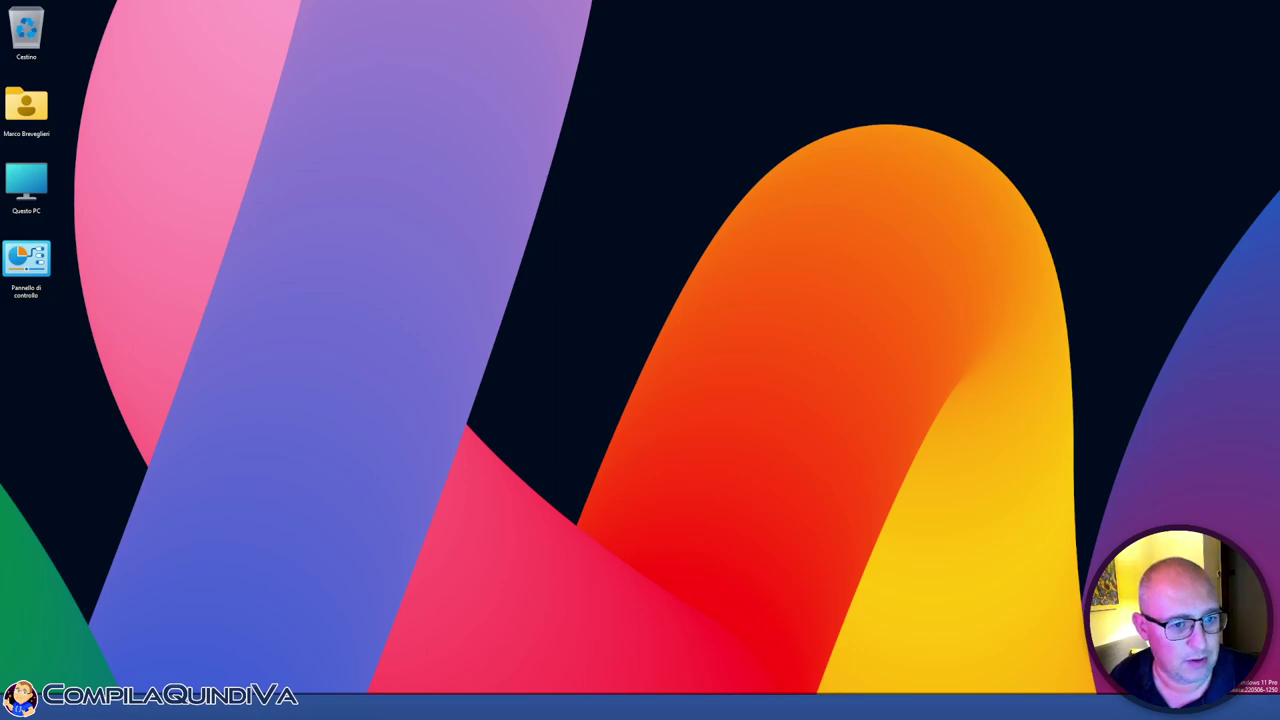
{"action": "mouse_move", "coordinate": [0, 126]}
{"action": "left_mouse_down"}
{"action": "mouse_move", "coordinate": [136, 138]}
{"action": "mouse_move", "coordinate": [106, 151]}
{"action": "mouse_move", "coordinate": [106, 113]}
{"action": "mouse_move", "coordinate": [2, 122]}
{"action": "left_mouse_up"}
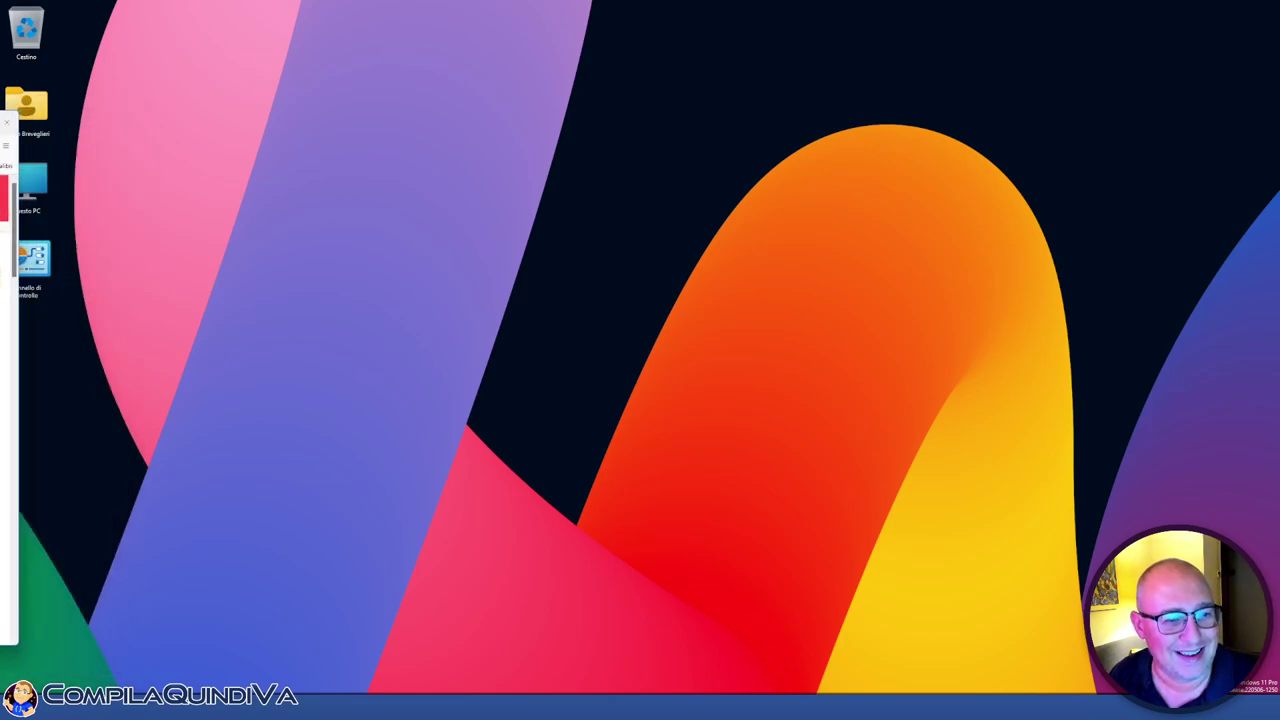
{"action": "left_click", "coordinate": [6, 122]}
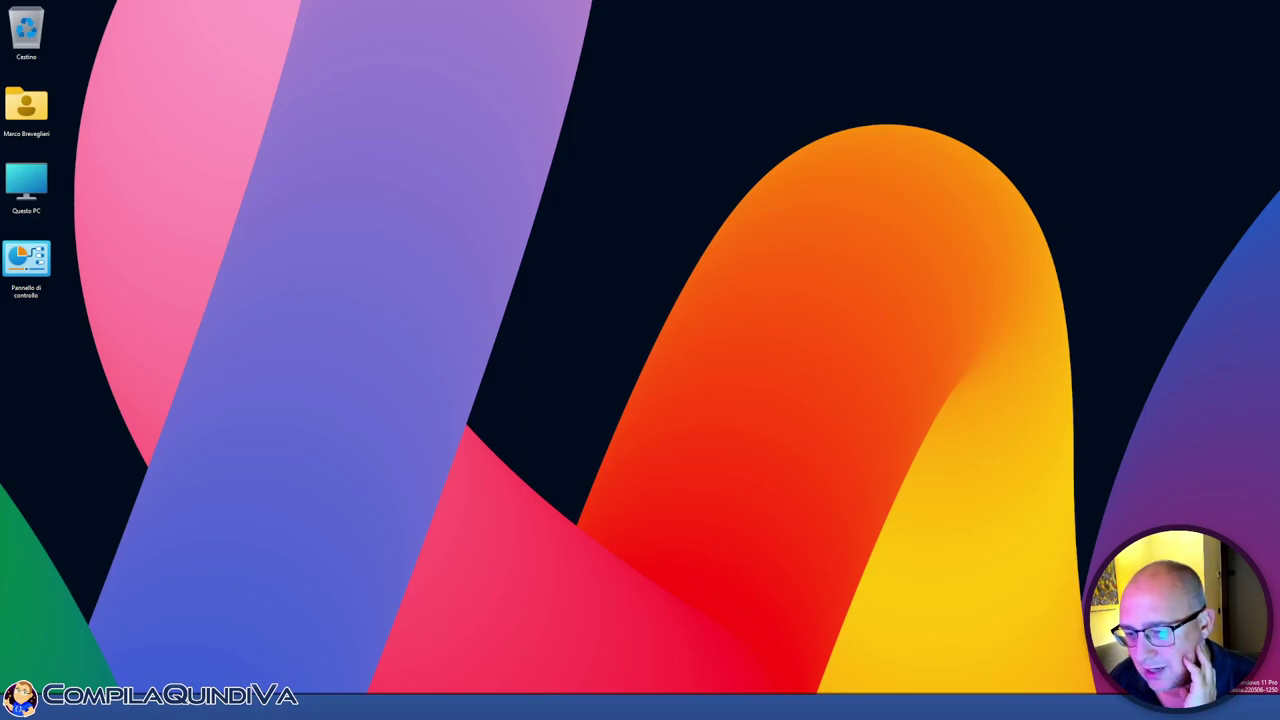
Search the installed apps for "cas", launch Castle Game Engine and reposition its project chooser window
{"action": "key", "text": "super"}
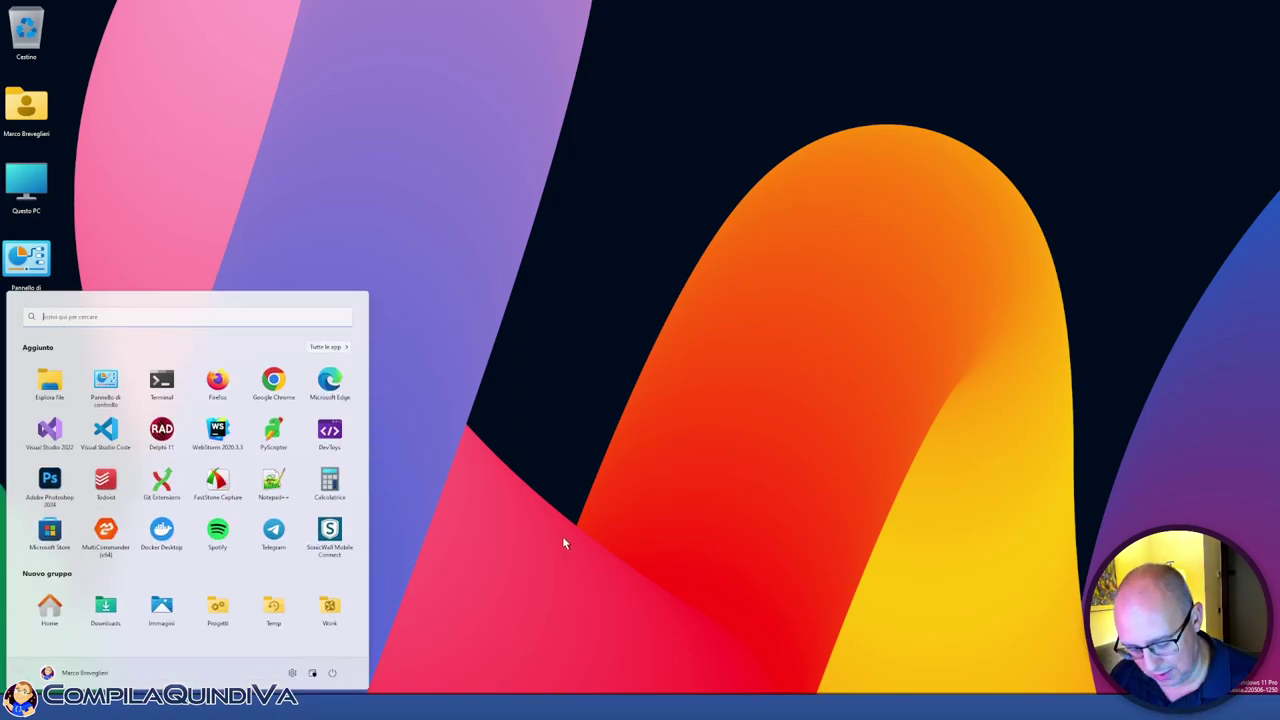
{"action": "type", "text": "cas"}
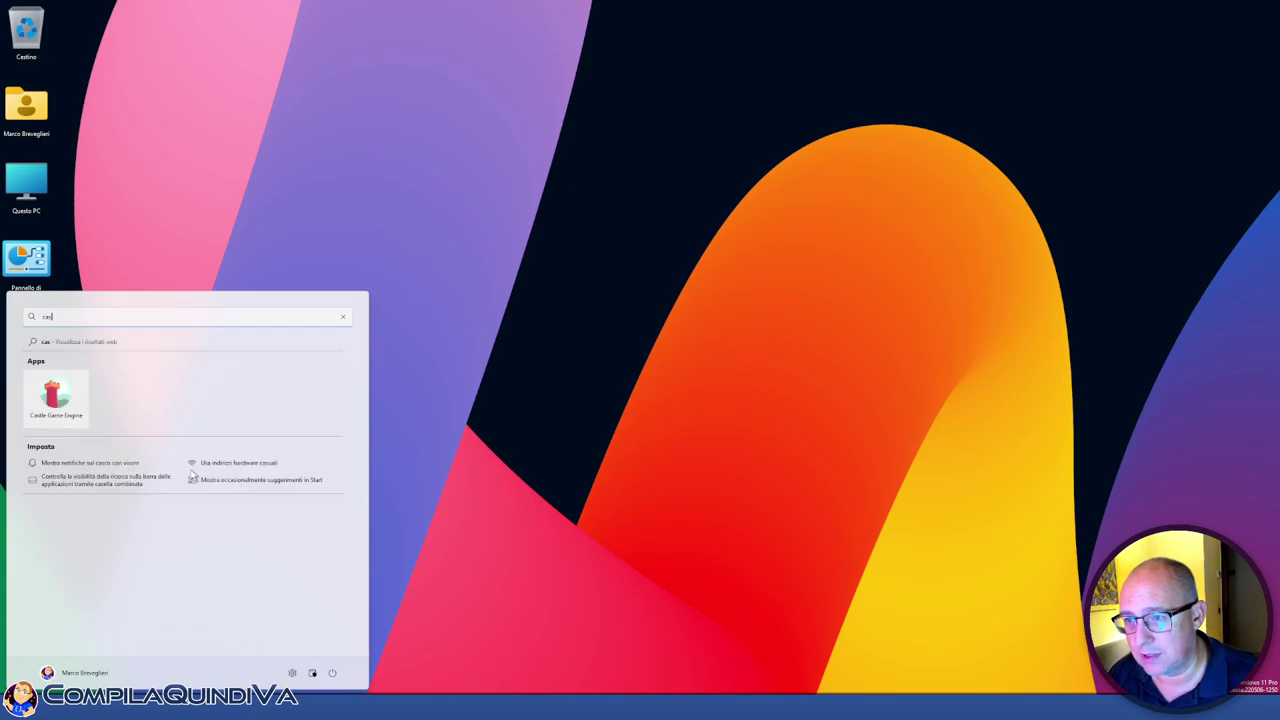
{"action": "left_click", "coordinate": [57, 396]}
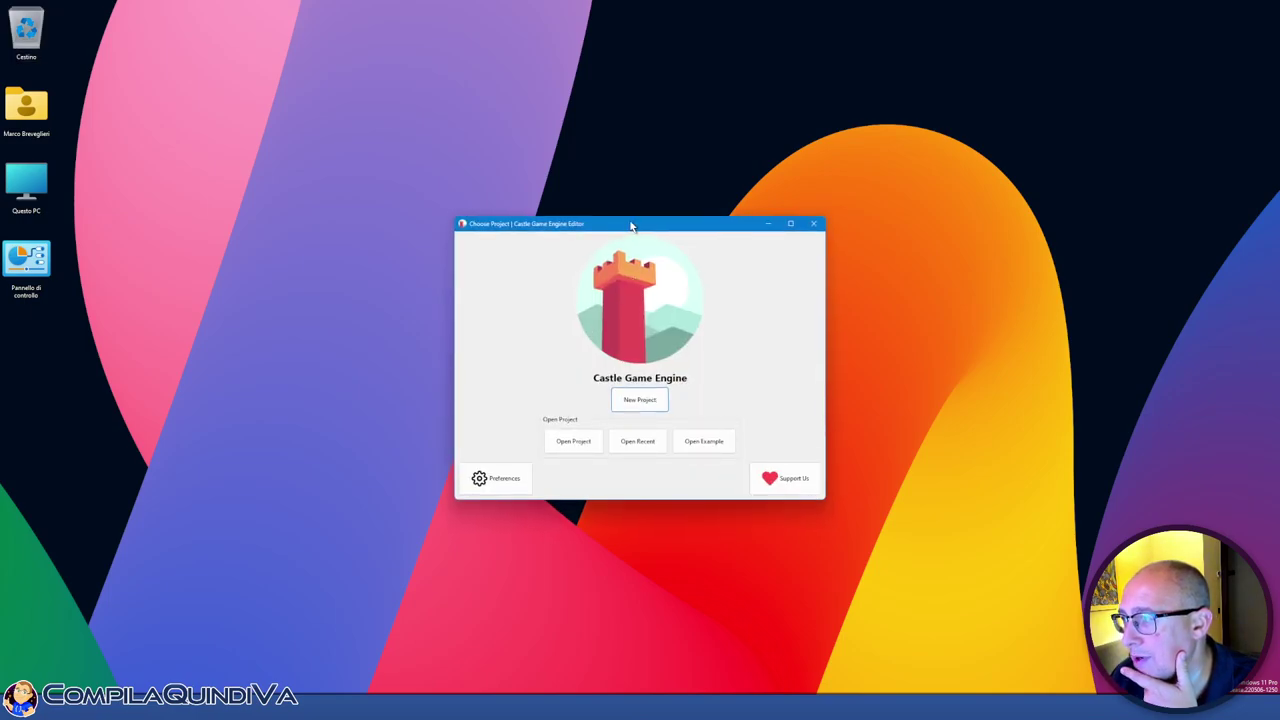
{"action": "left_click_drag", "start_coordinate": [631, 226], "coordinate": [573, 211]}
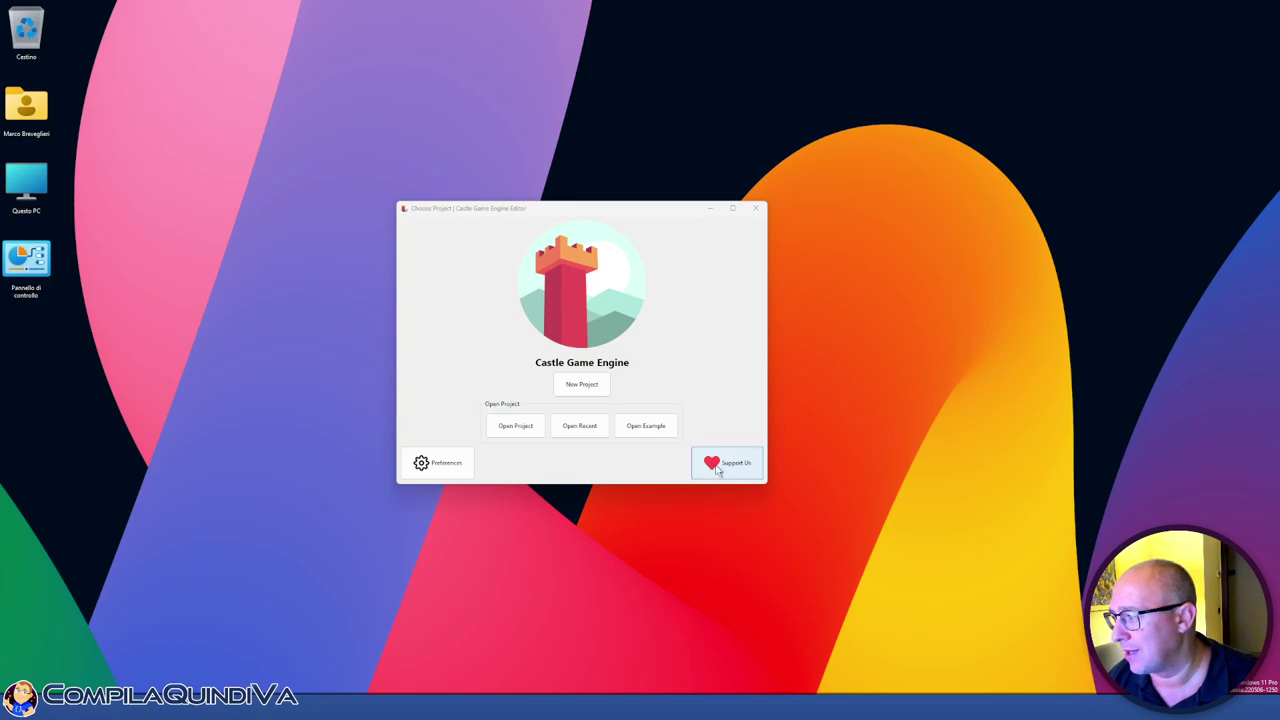
Examine the editor's general, code editor and compilation preferences, trying the FPC compiler option before choosing Autodetect again
{"action": "left_click", "coordinate": [446, 469]}
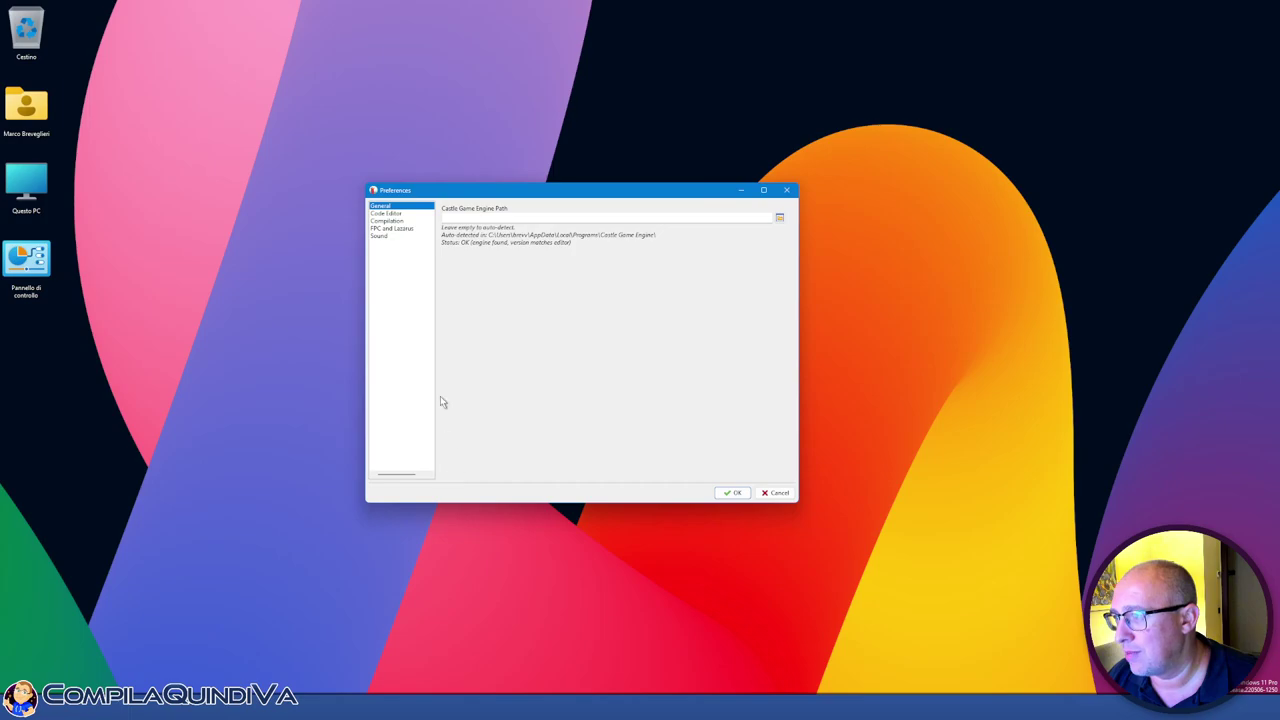
{"action": "left_click", "coordinate": [399, 214]}
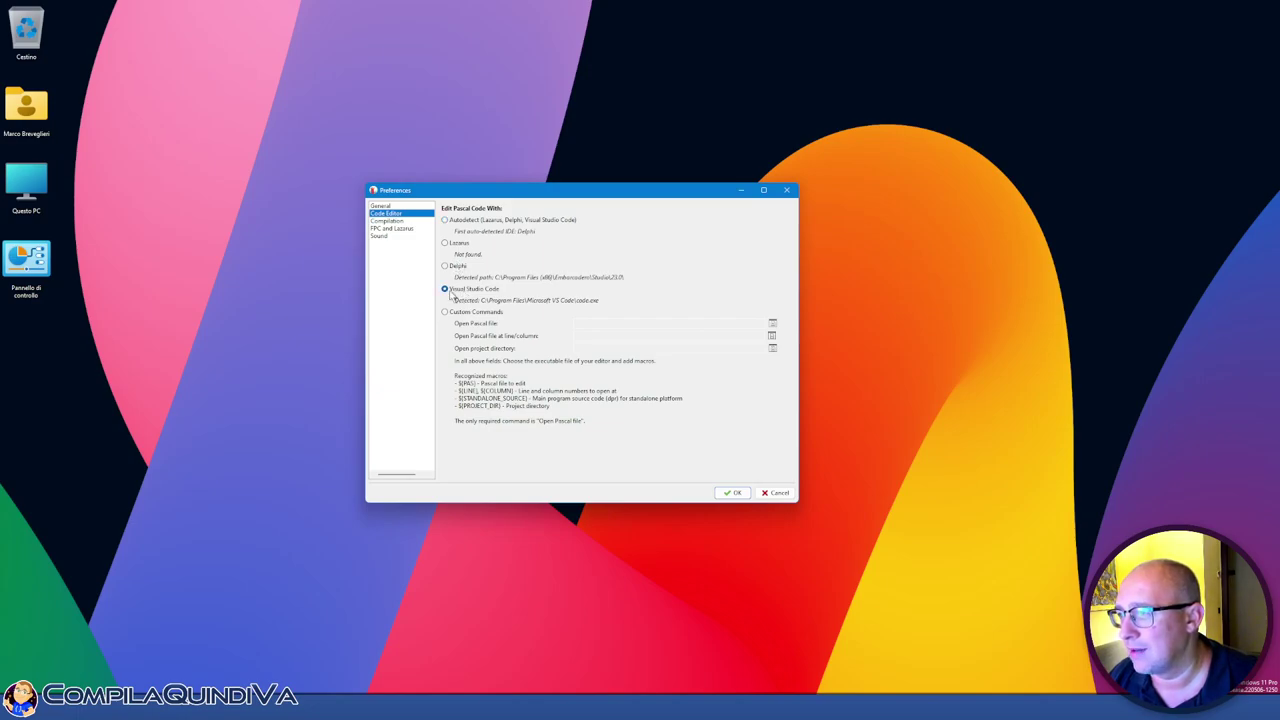
{"action": "left_click", "coordinate": [386, 221]}
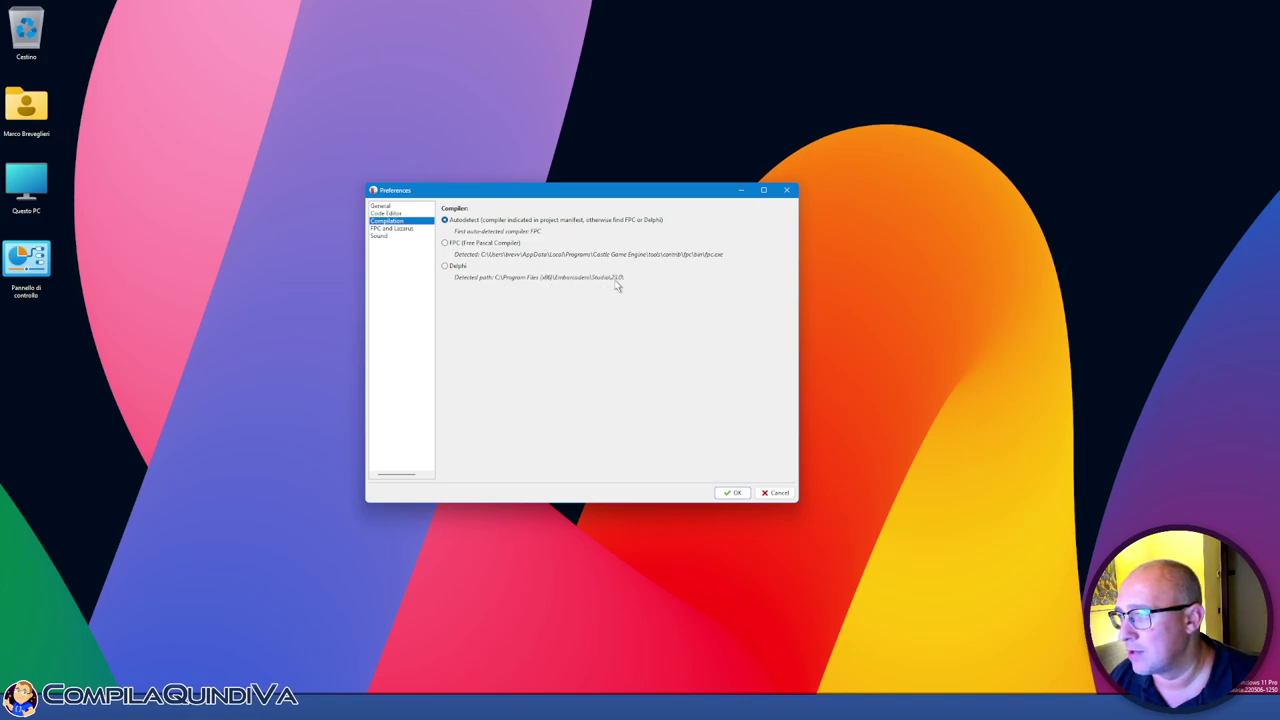
{"action": "left_click", "coordinate": [447, 243]}
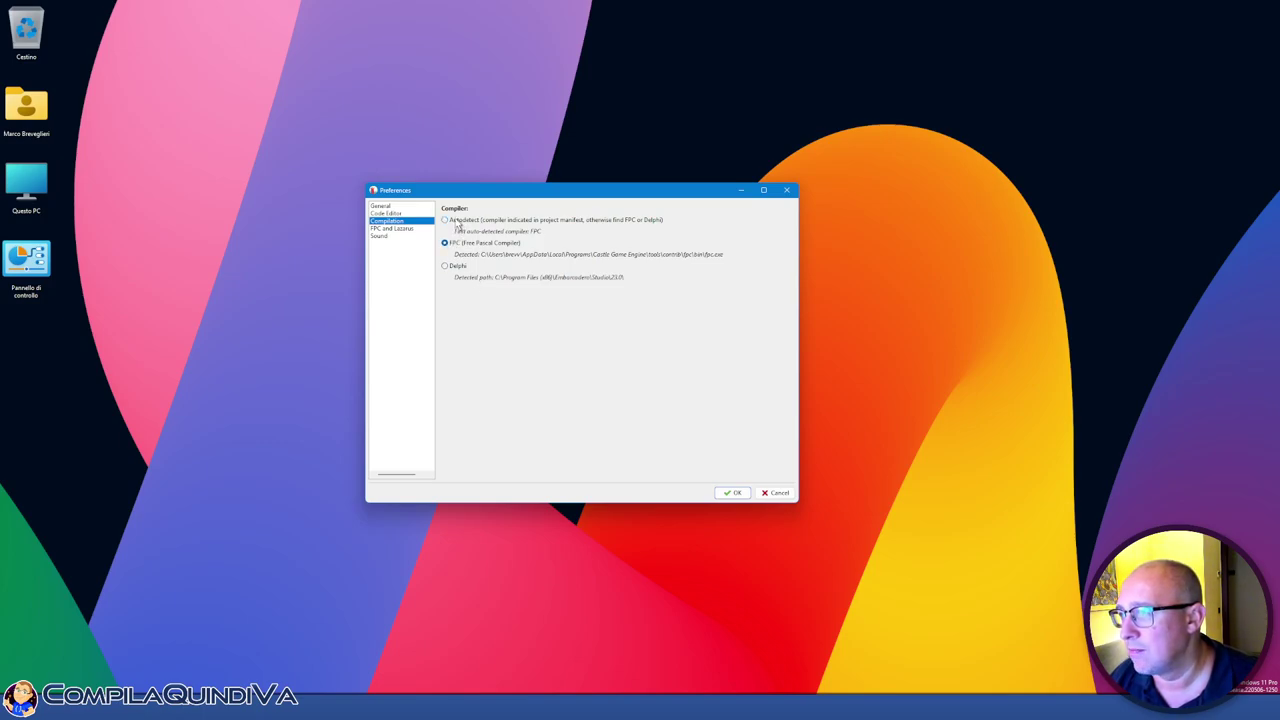
{"action": "left_click", "coordinate": [456, 221]}
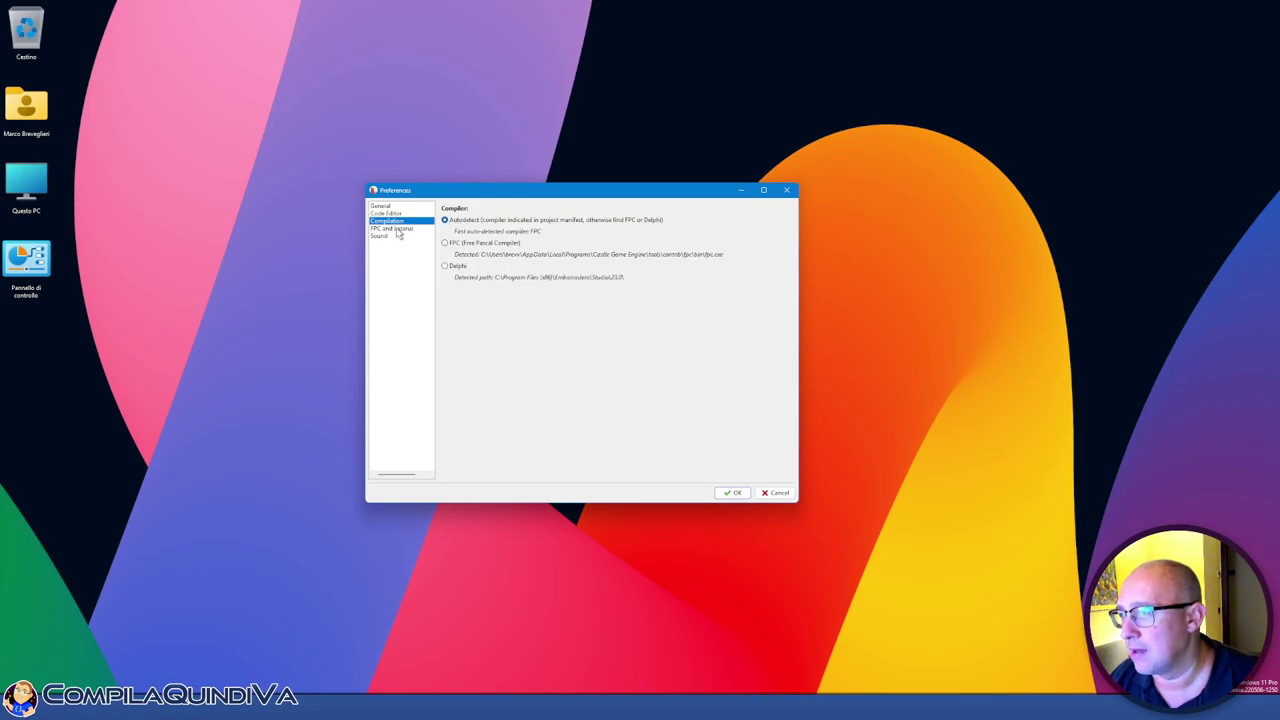
Examine the FPC and Lazarus and the Sound preferences, go back through the earlier pages and accept the preferences
{"action": "left_click", "coordinate": [396, 229]}
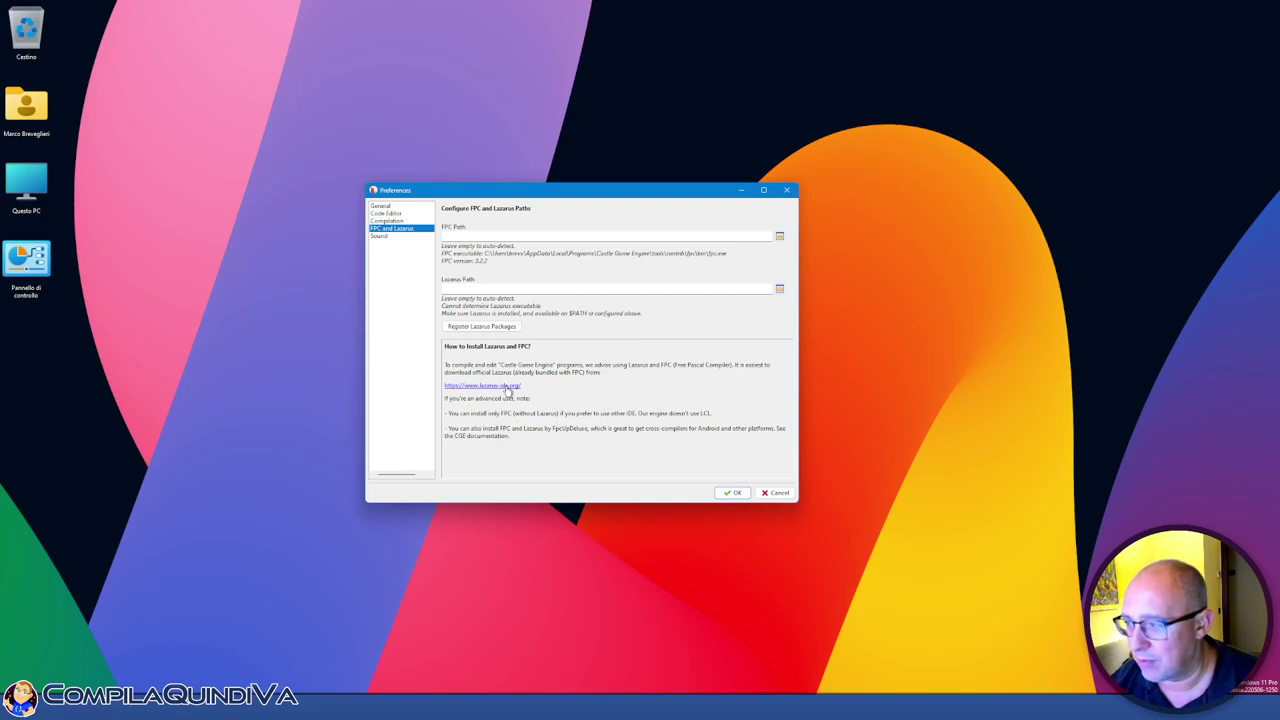
{"action": "left_click", "coordinate": [392, 235]}
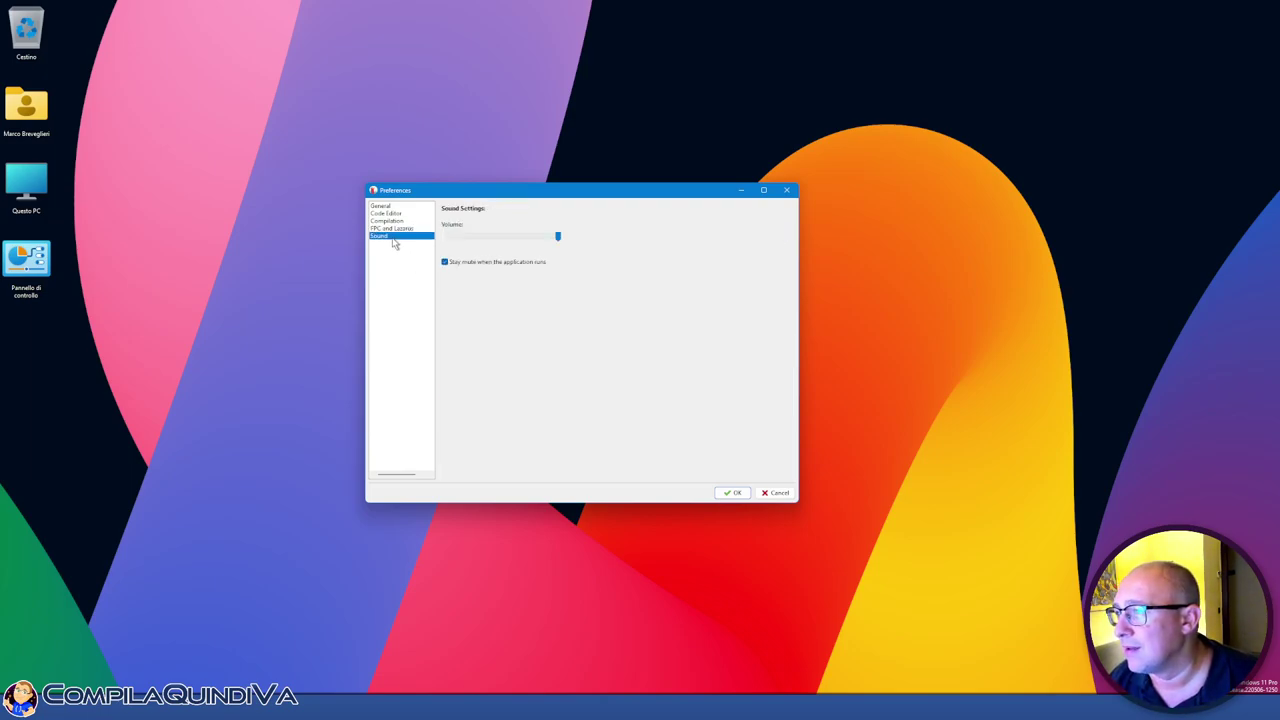
{"action": "left_click", "coordinate": [392, 228]}
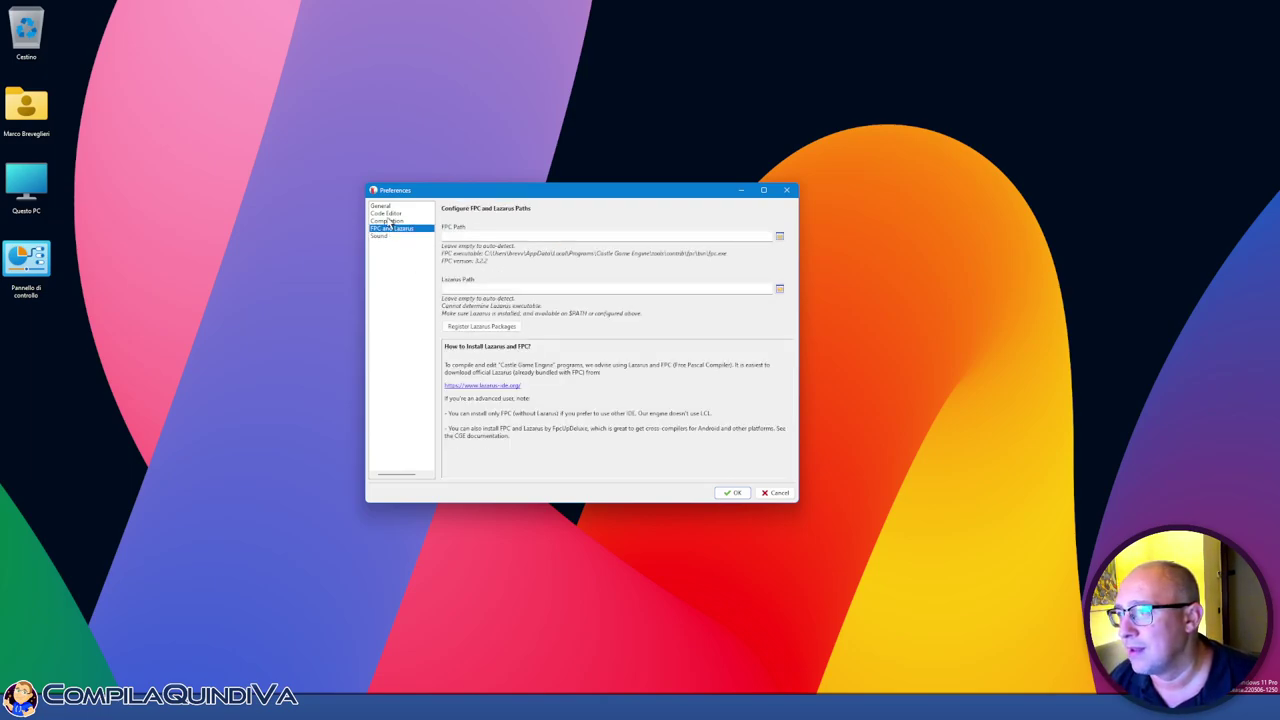
{"action": "left_click", "coordinate": [393, 220]}
{"action": "left_click", "coordinate": [394, 213]}
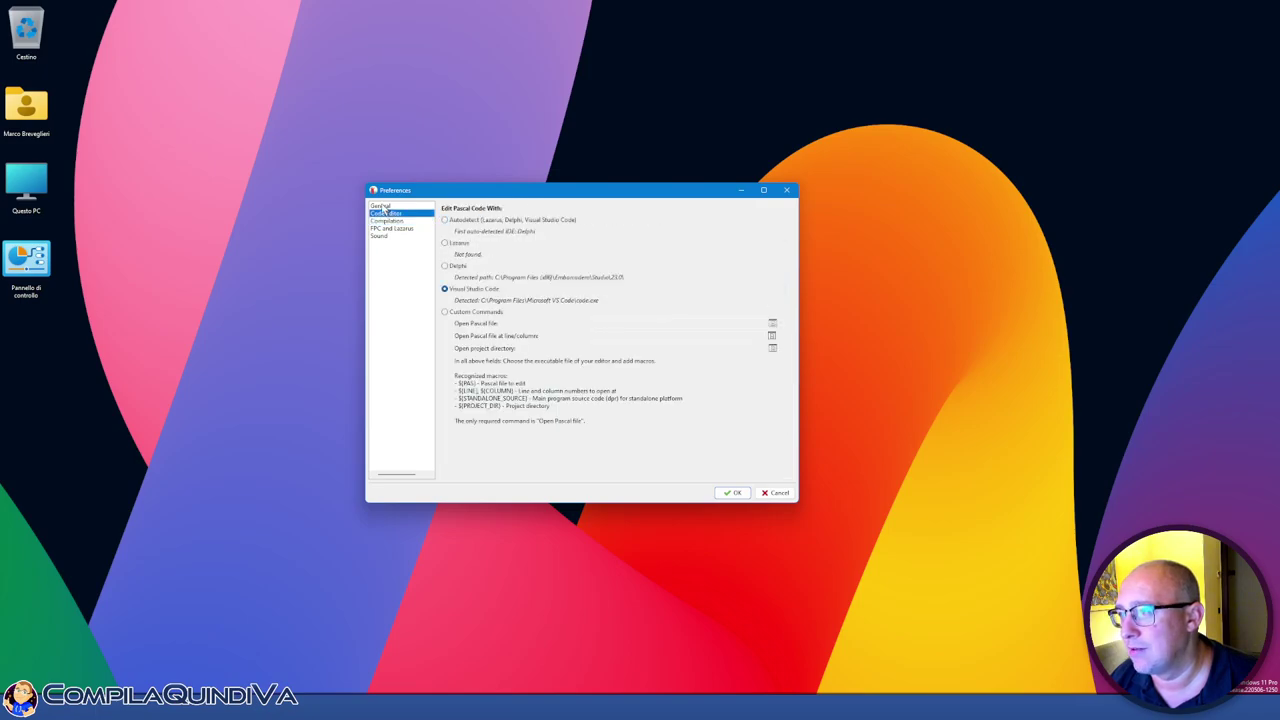
{"action": "left_click", "coordinate": [384, 206]}
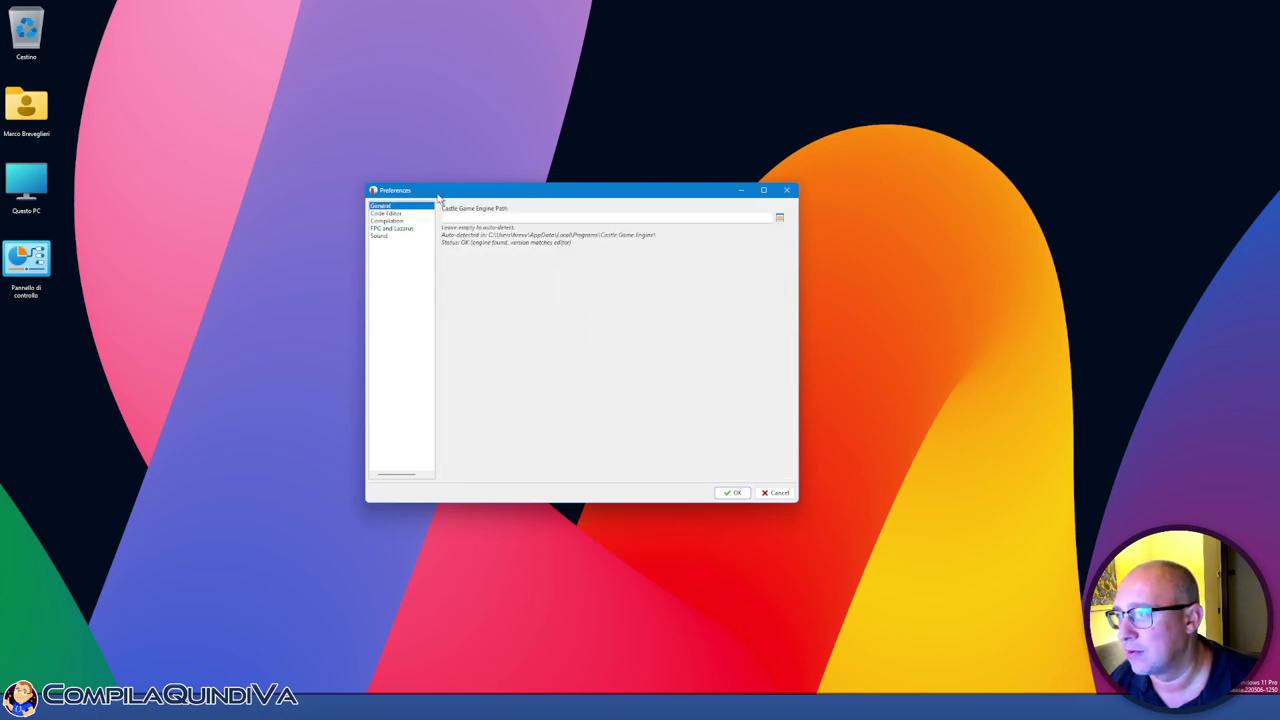
{"action": "left_click", "coordinate": [736, 493]}
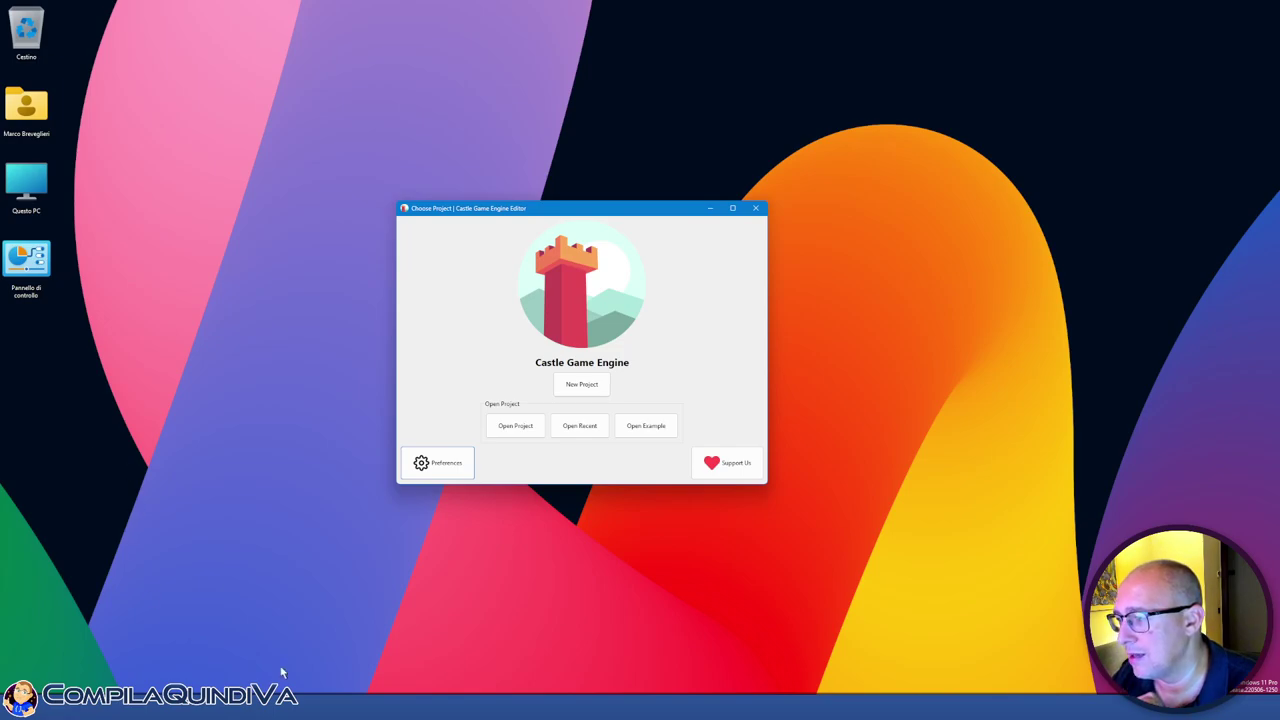
Make the project chooser window taller, examine the new project templates and parent directory, and cancel the project creation
{"action": "left_click_drag", "start_coordinate": [564, 484], "coordinate": [551, 530]}
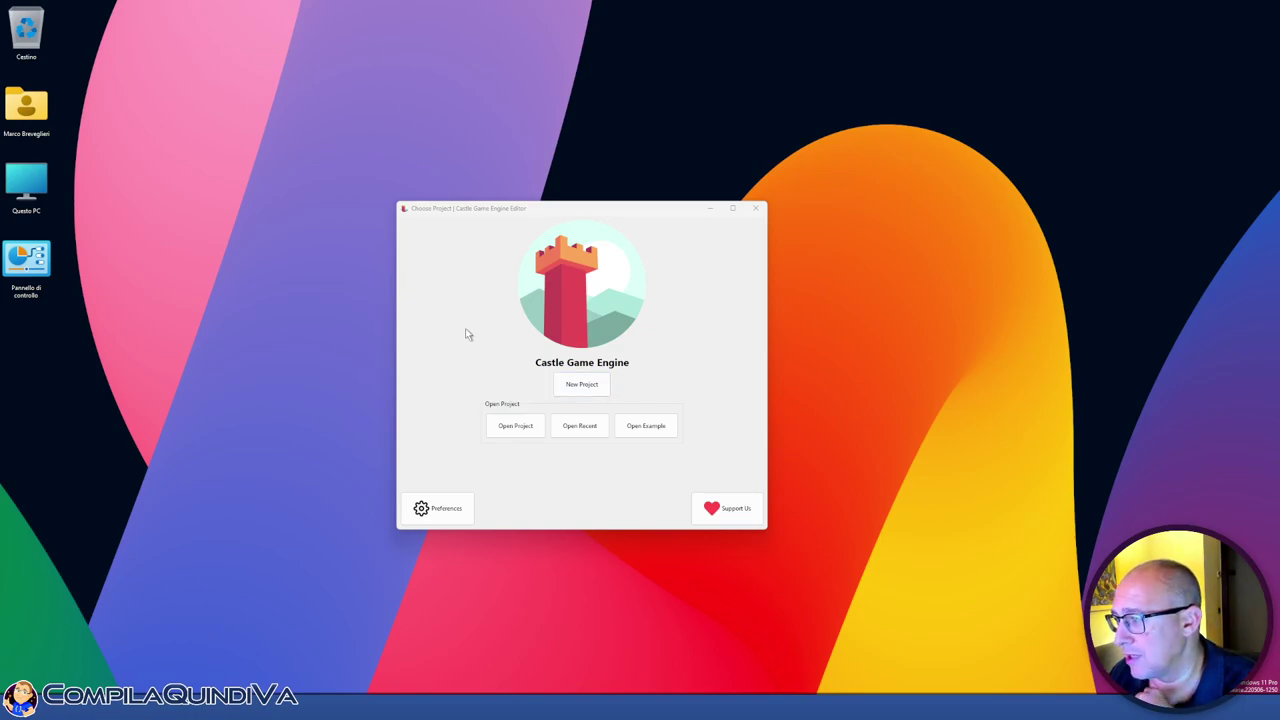
{"action": "left_click", "coordinate": [588, 384]}
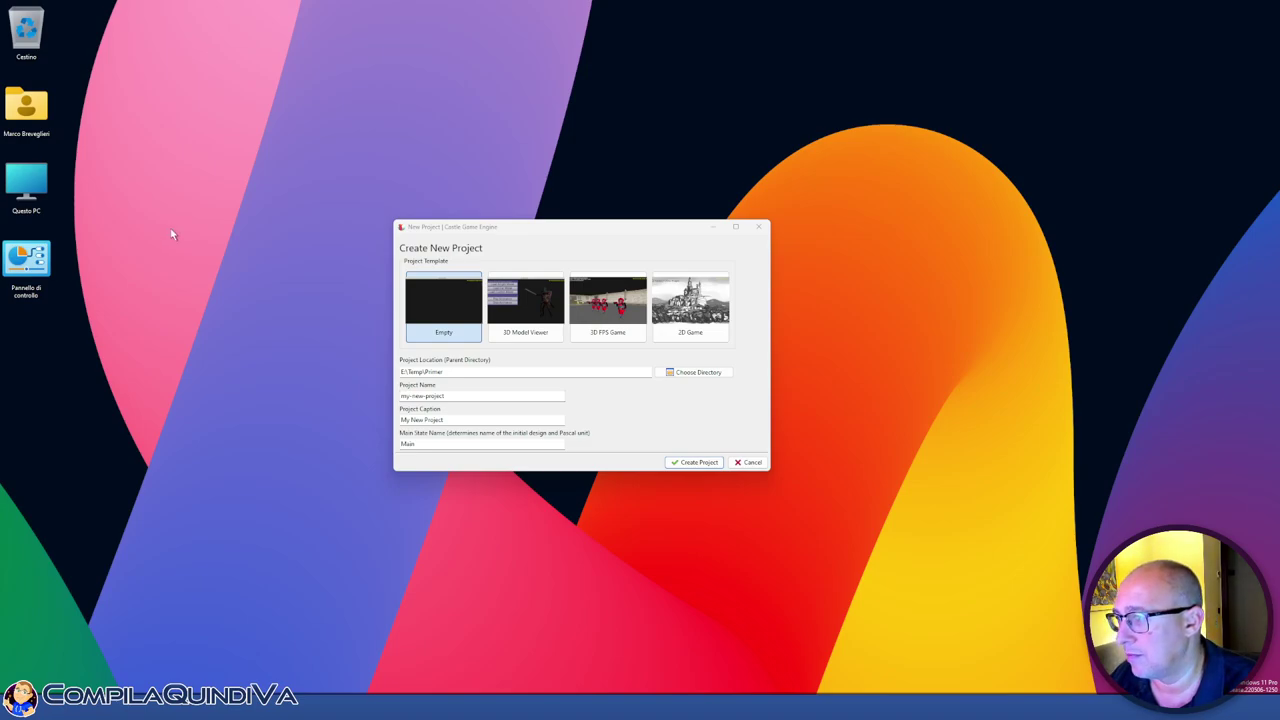
{"action": "left_click", "coordinate": [527, 229]}
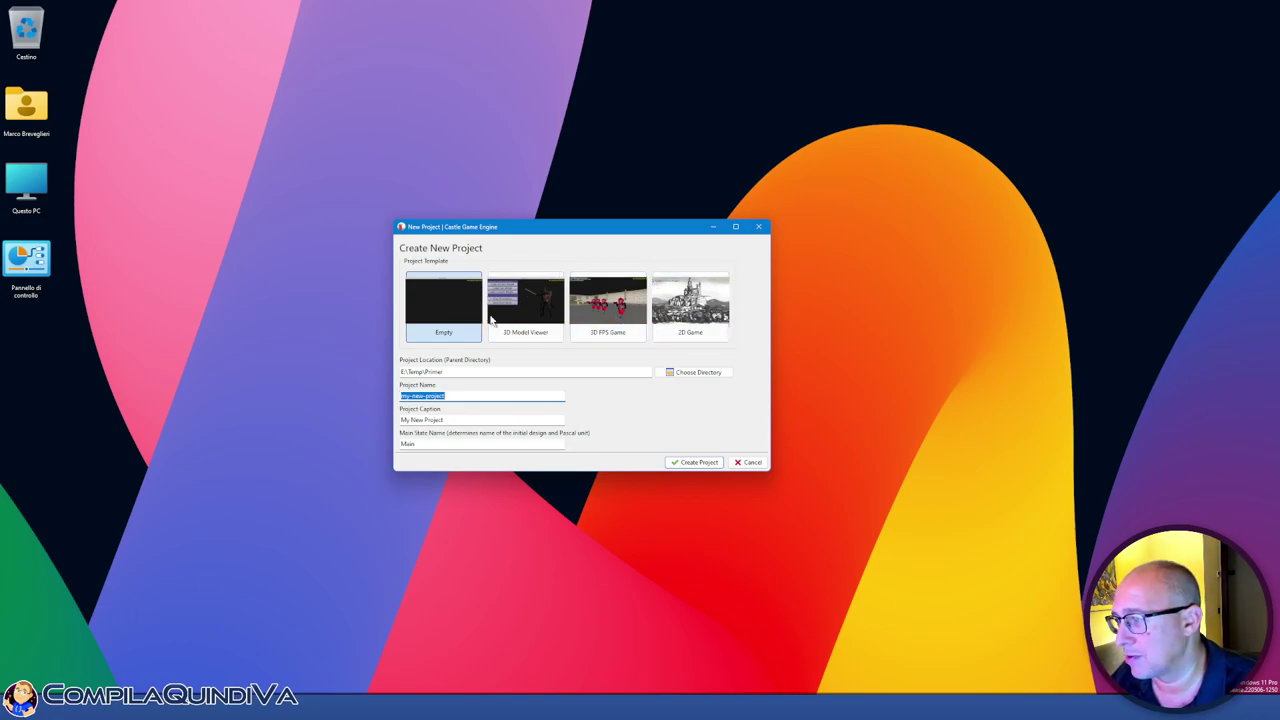
{"action": "double_click", "coordinate": [430, 372]}
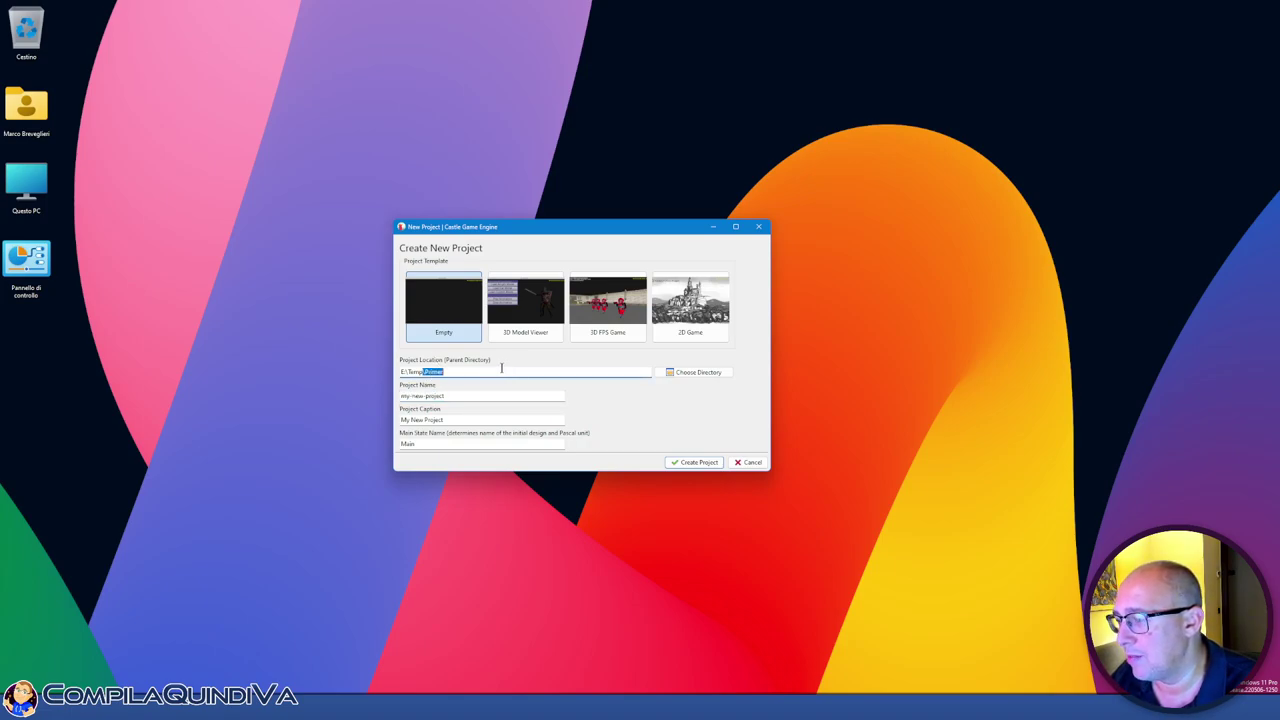
{"action": "left_click", "coordinate": [449, 372]}
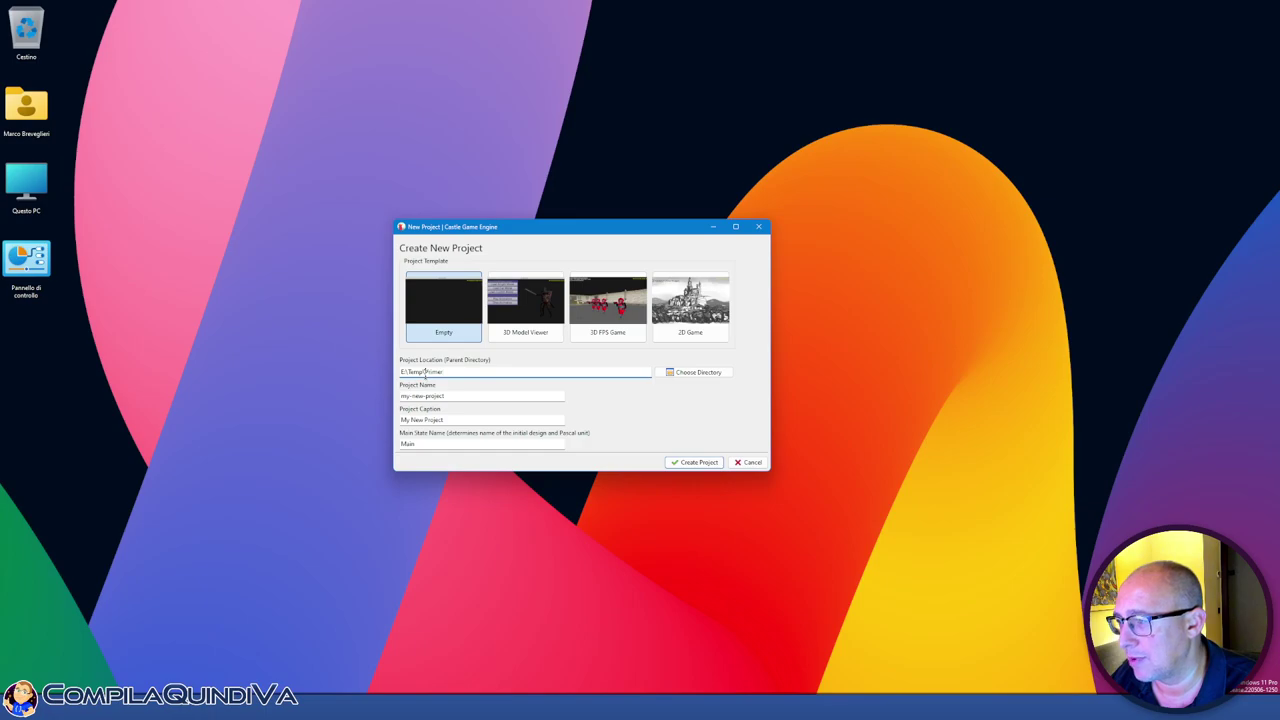
{"action": "double_click", "coordinate": [427, 372]}
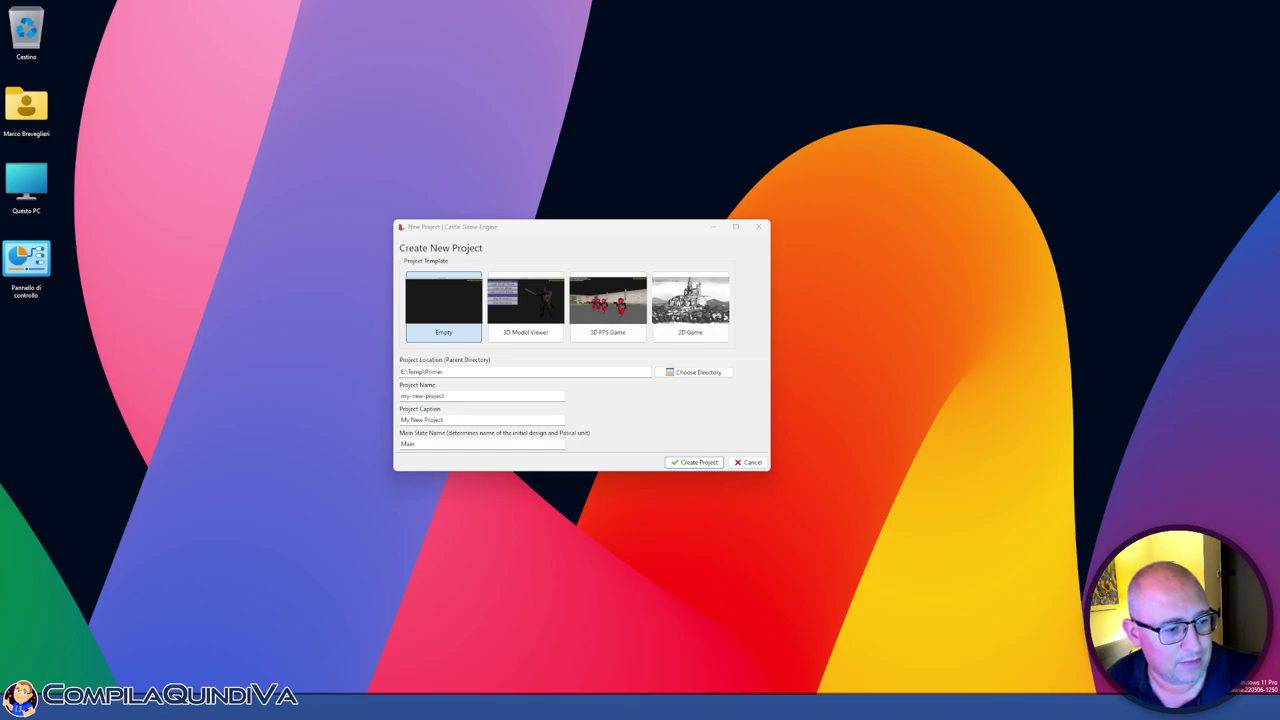
{"action": "left_click", "coordinate": [751, 465]}
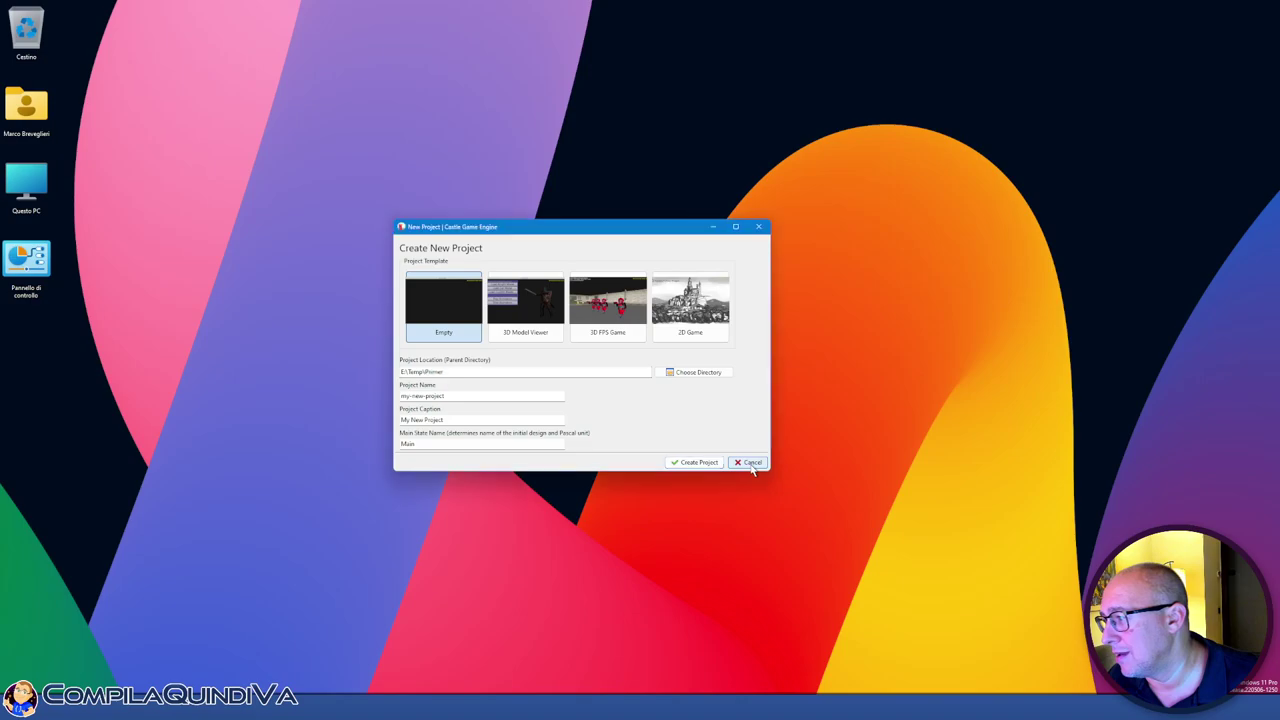
{"action": "left_click", "coordinate": [752, 463]}
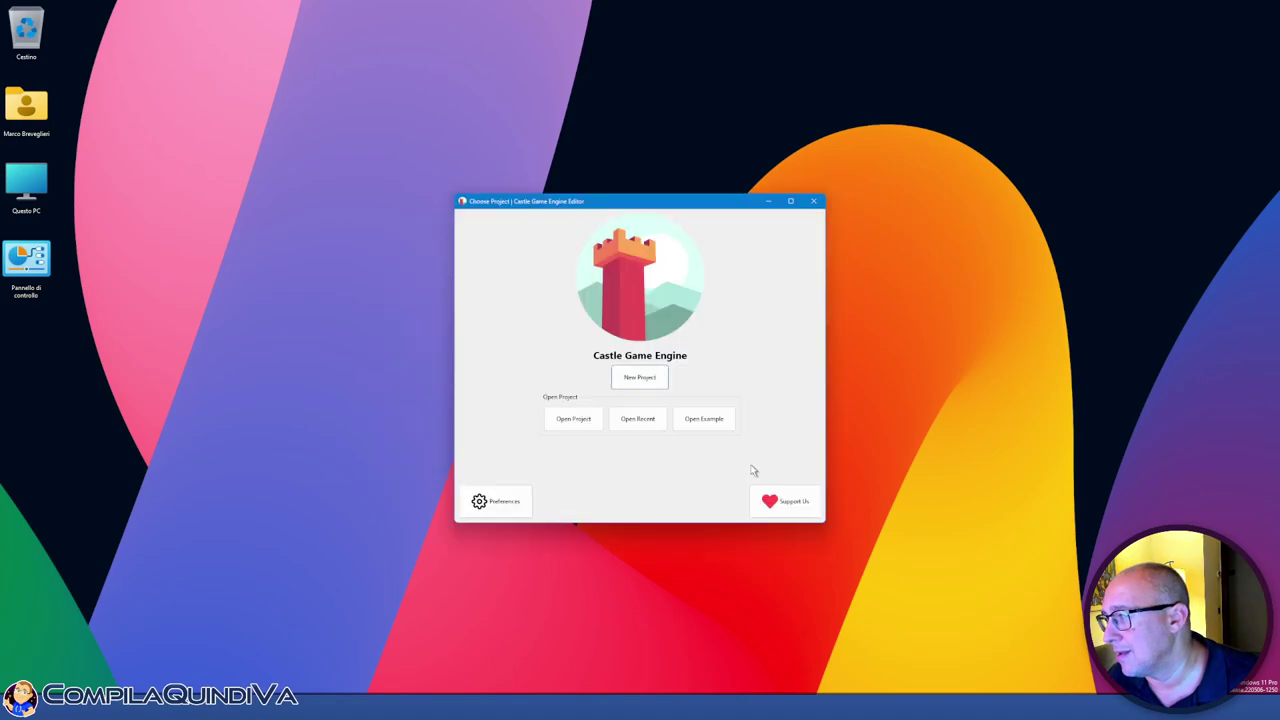
Open the example project browser and examine the bundled folders, including eye_of_beholder, isometric_game_3d and mobile
{"action": "left_click", "coordinate": [712, 426]}
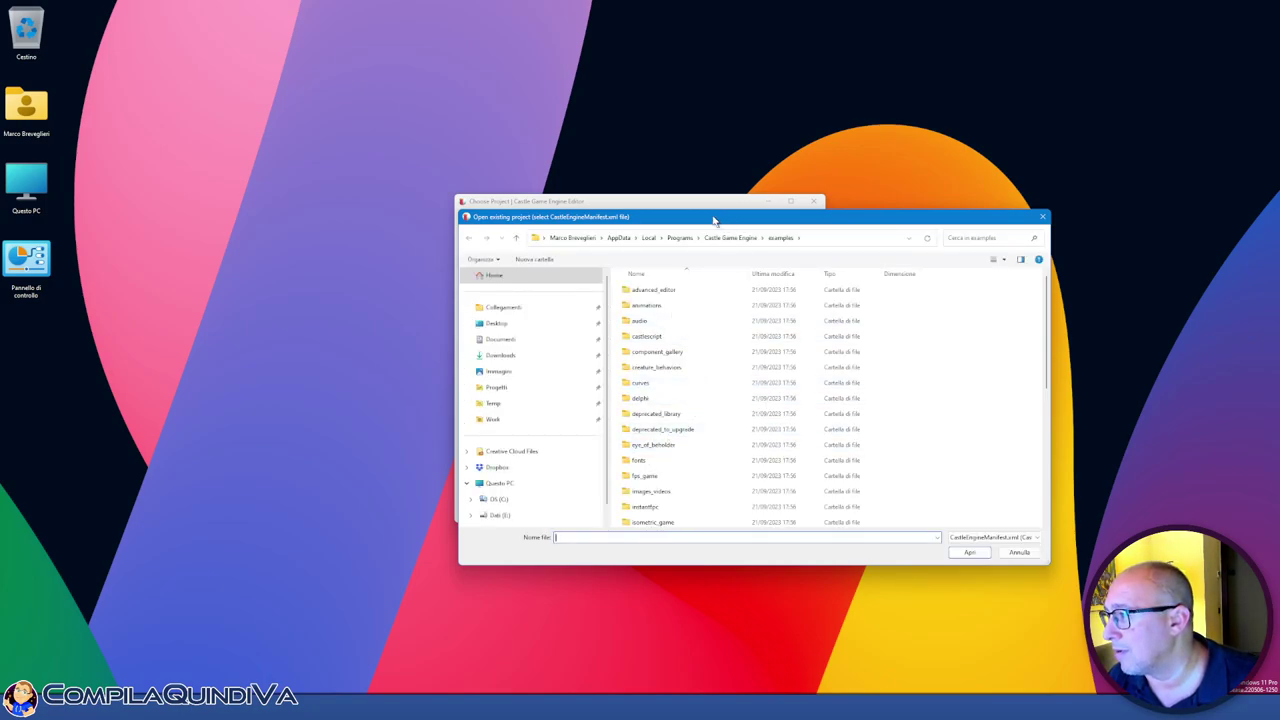
{"action": "left_click_drag", "start_coordinate": [714, 219], "coordinate": [580, 231]}
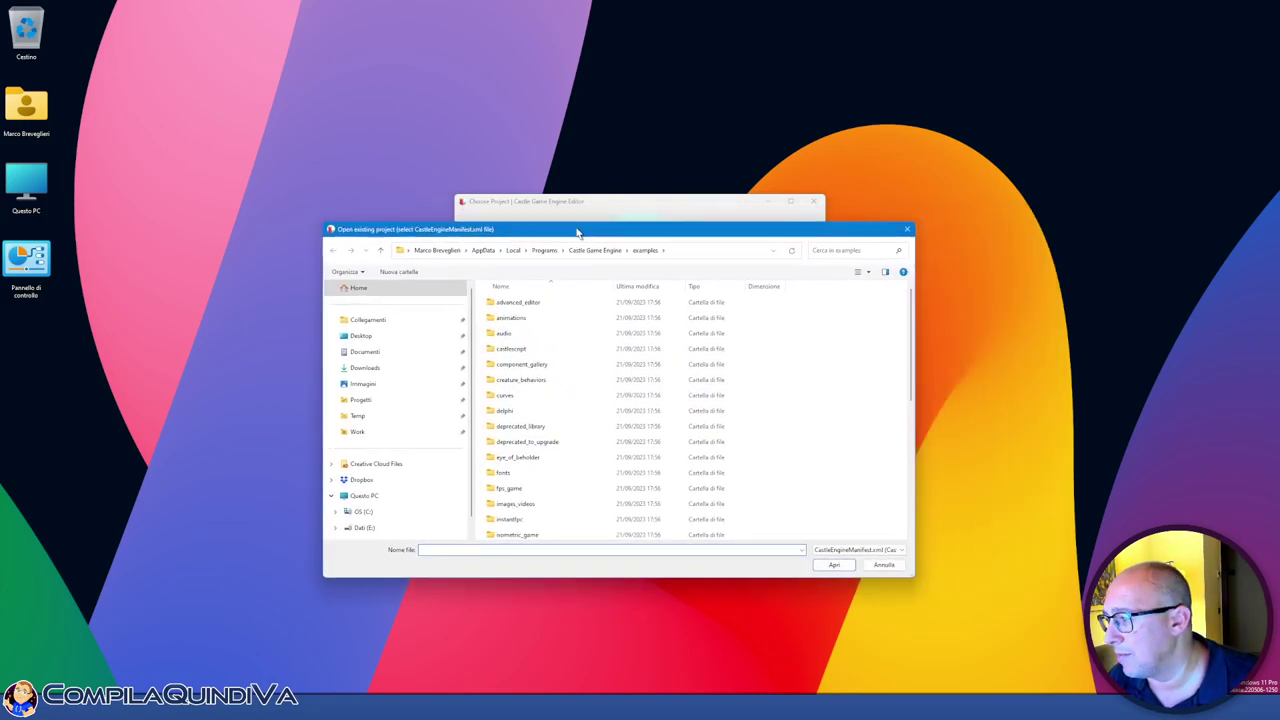
{"action": "left_click", "coordinate": [516, 490]}
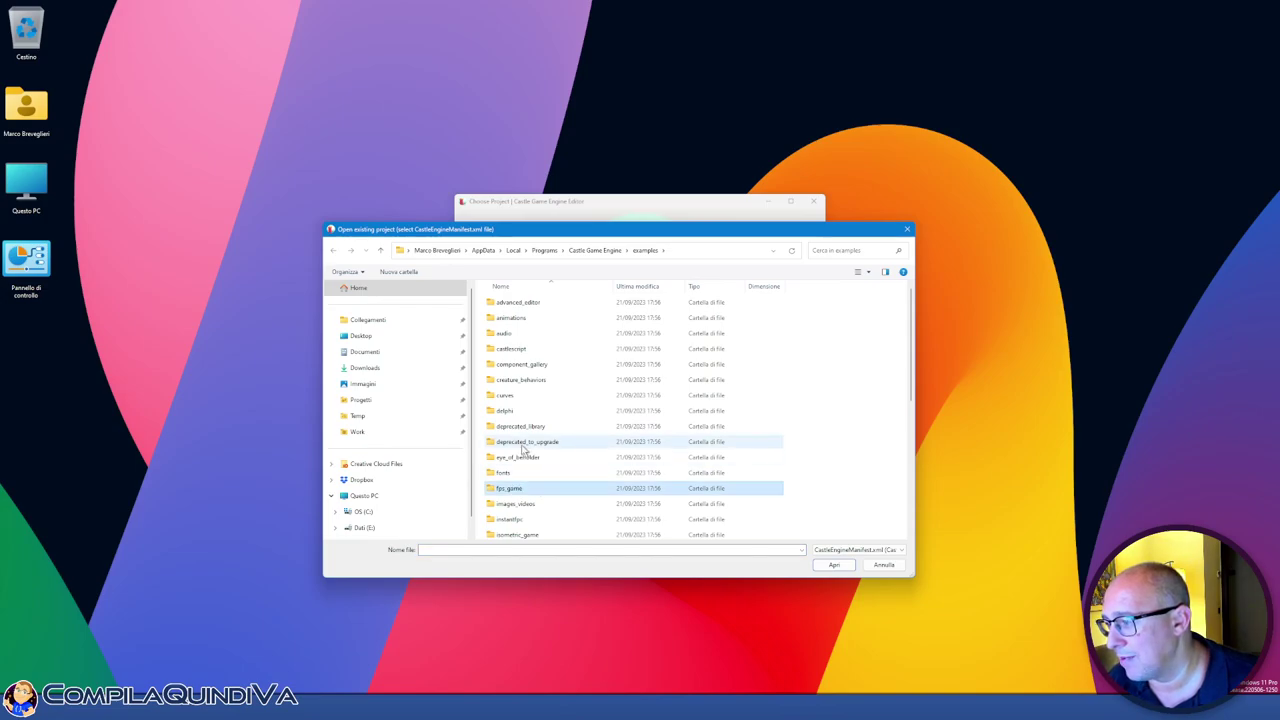
{"action": "left_click", "coordinate": [520, 457]}
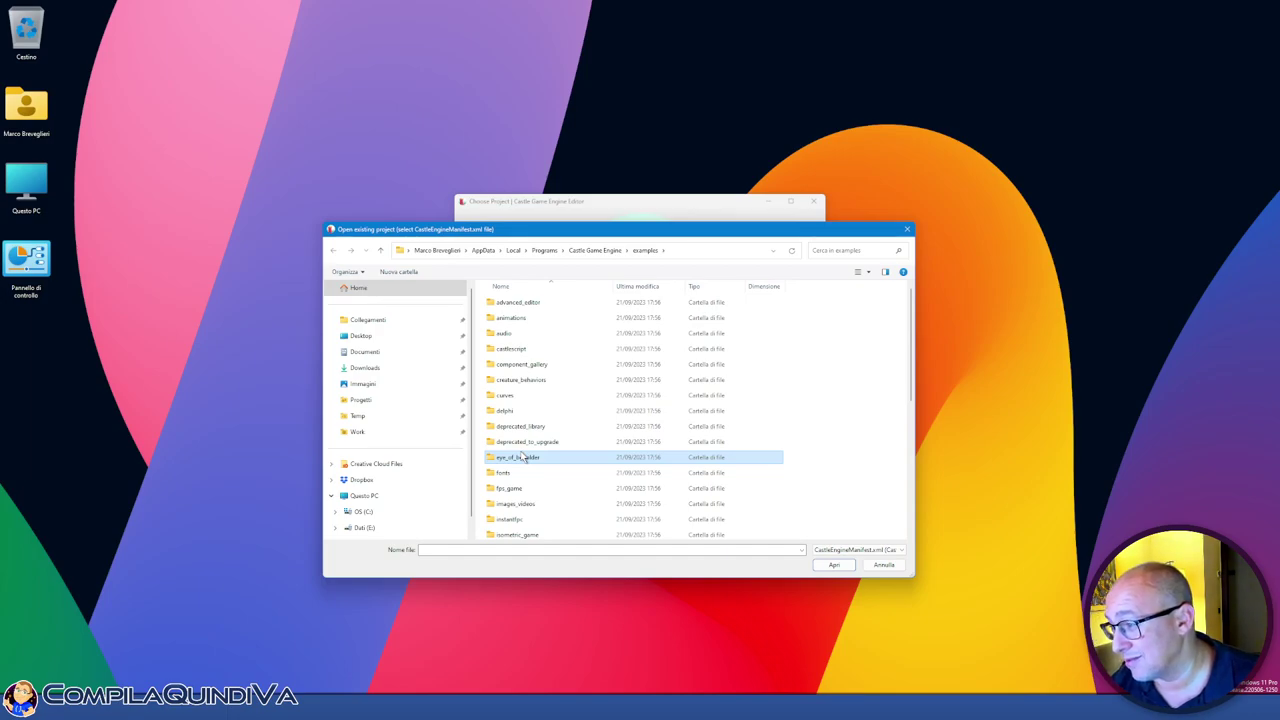
{"action": "scroll", "coordinate": [523, 457], "scroll_direction": "down", "scroll_amount": 1}
{"action": "left_click", "coordinate": [512, 516]}
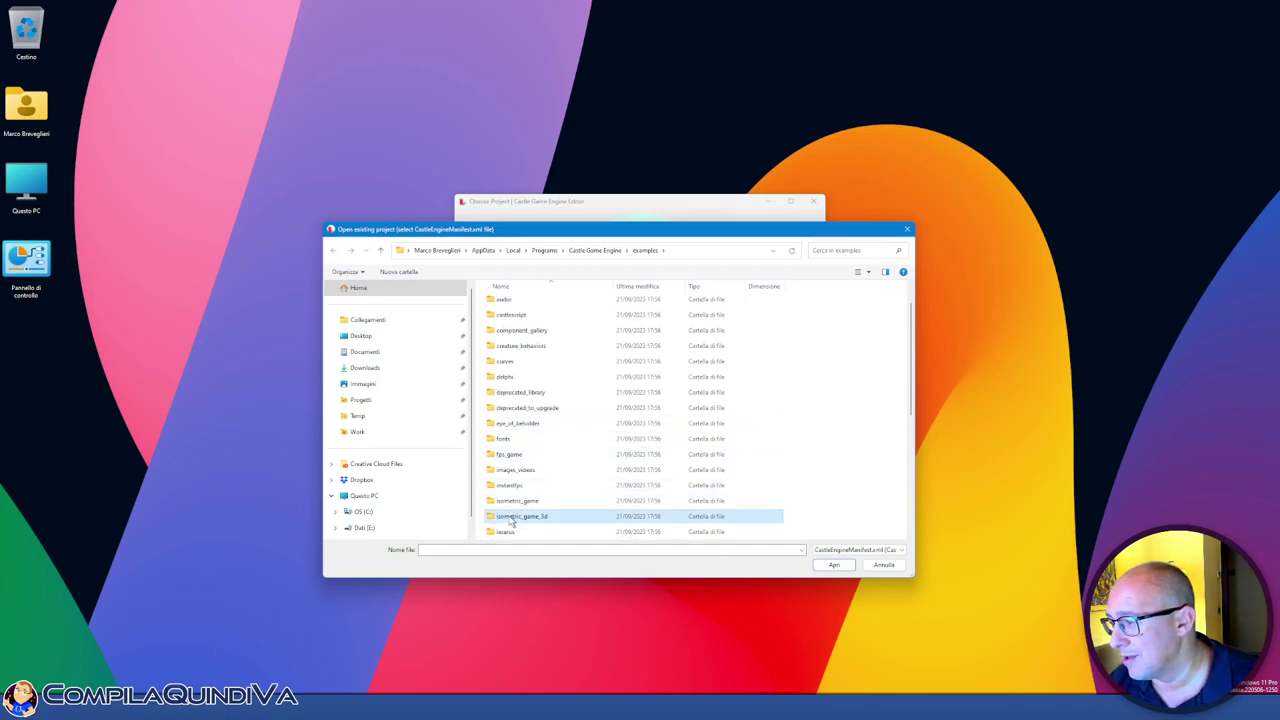
{"action": "scroll", "coordinate": [530, 495], "scroll_direction": "down", "scroll_amount": 3}
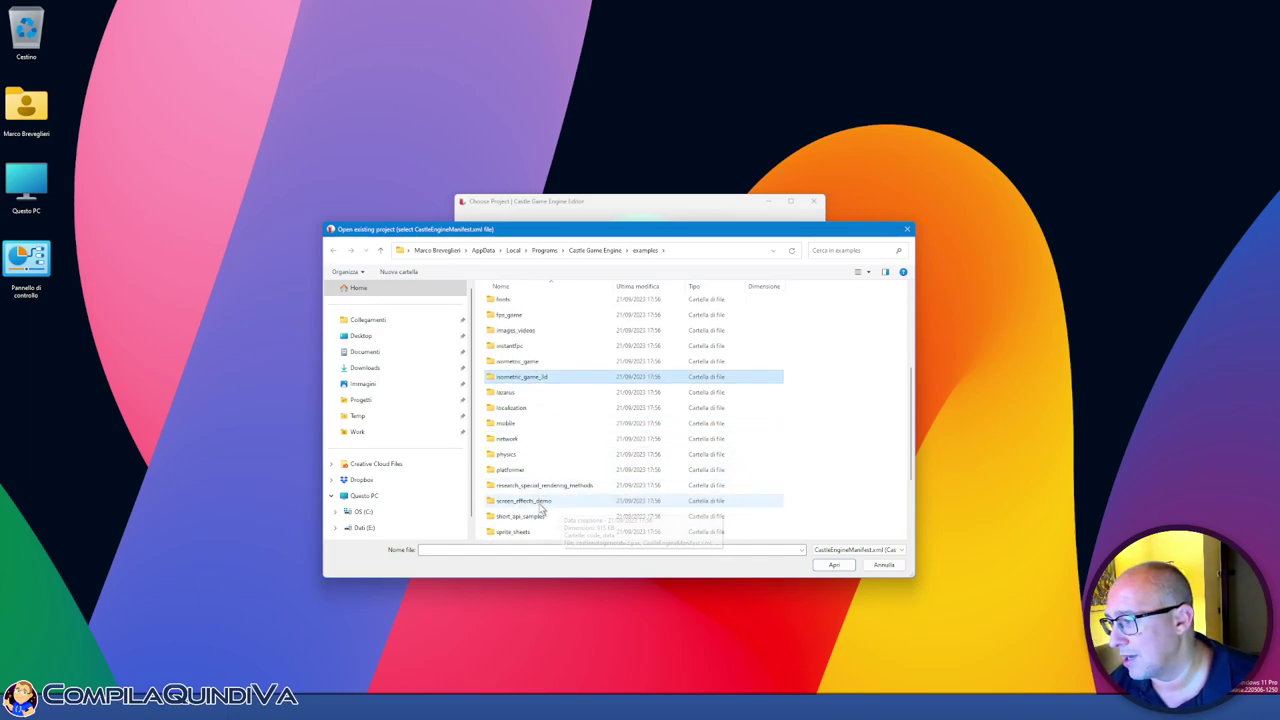
{"action": "scroll", "coordinate": [548, 461], "scroll_direction": "down", "scroll_amount": 2}
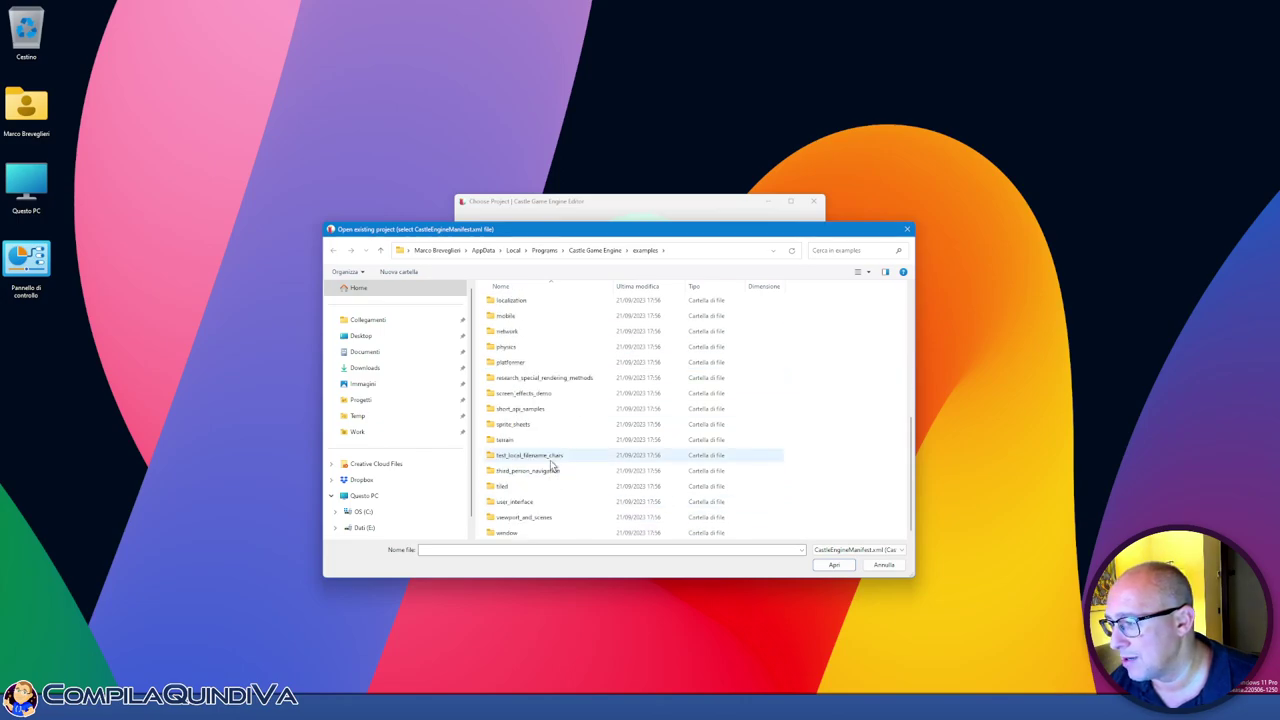
{"action": "scroll", "coordinate": [550, 460], "scroll_direction": "up", "scroll_amount": 2}
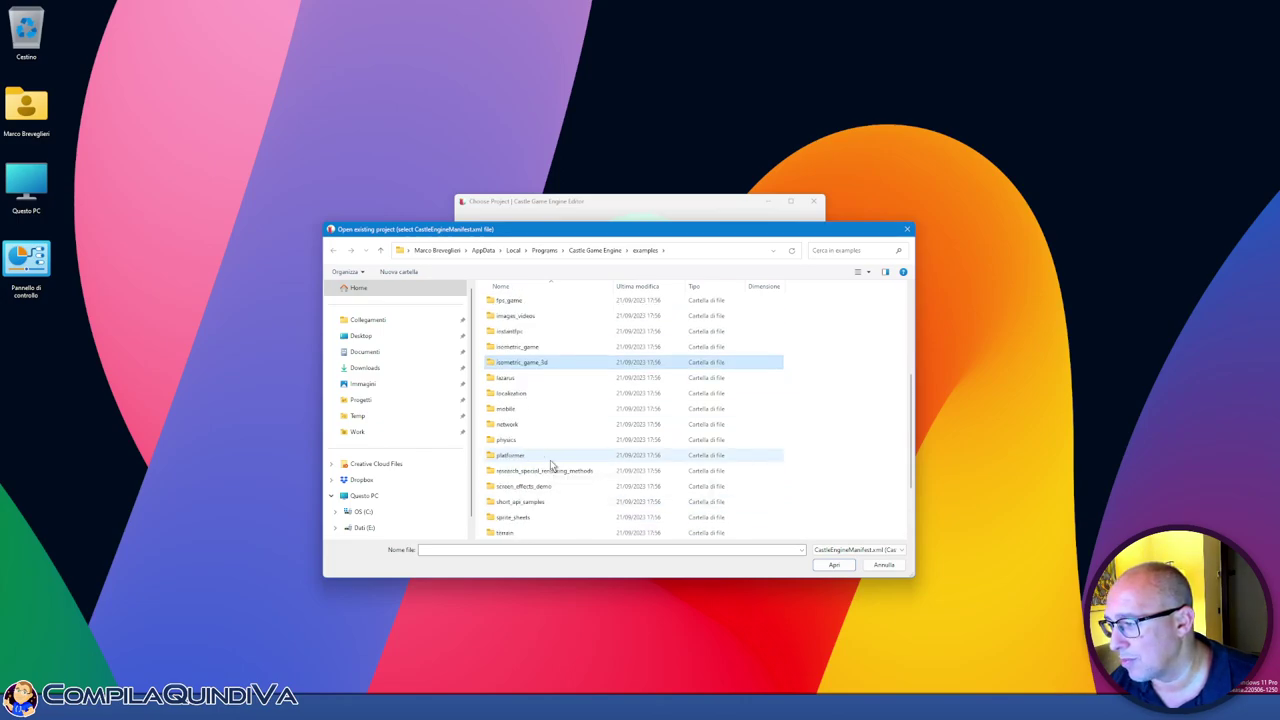
{"action": "left_click", "coordinate": [505, 408]}
{"action": "scroll", "coordinate": [524, 413], "scroll_direction": "up", "scroll_amount": 1}
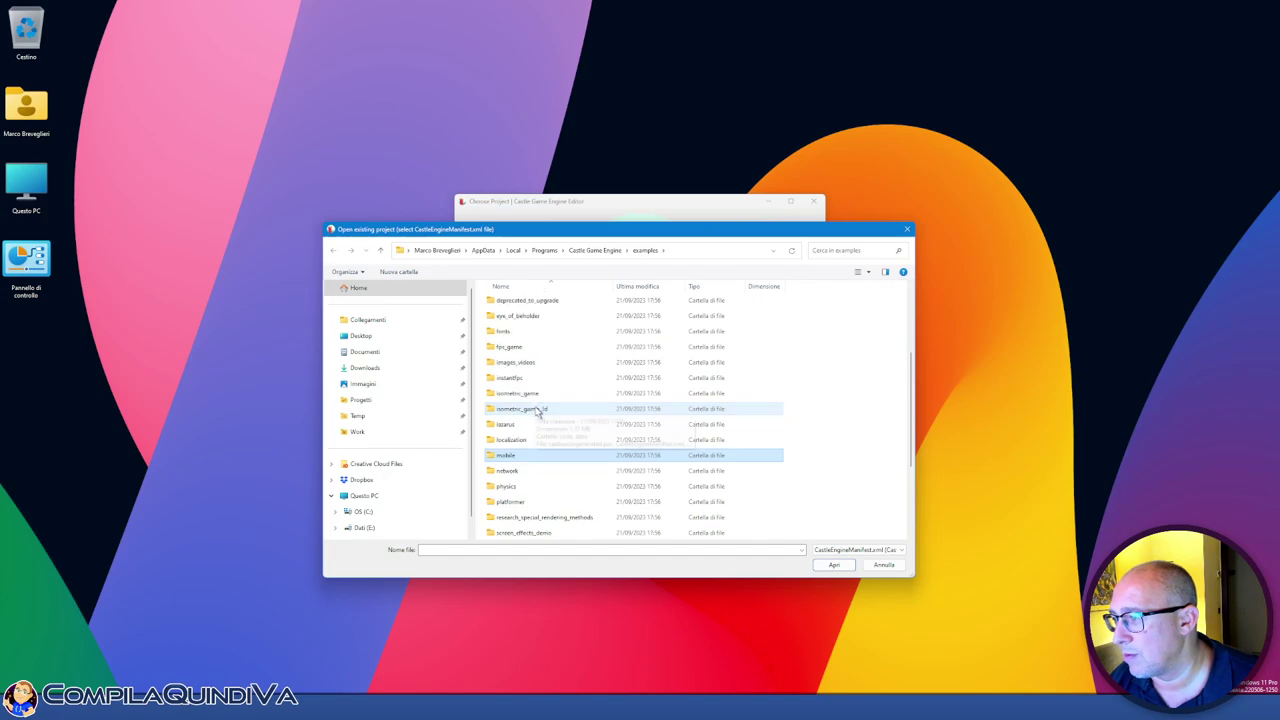
Open the fps_game example project from its CastleEngineManifest.xml file
{"action": "left_click", "coordinate": [508, 346]}
{"action": "double_click", "coordinate": [508, 346]}
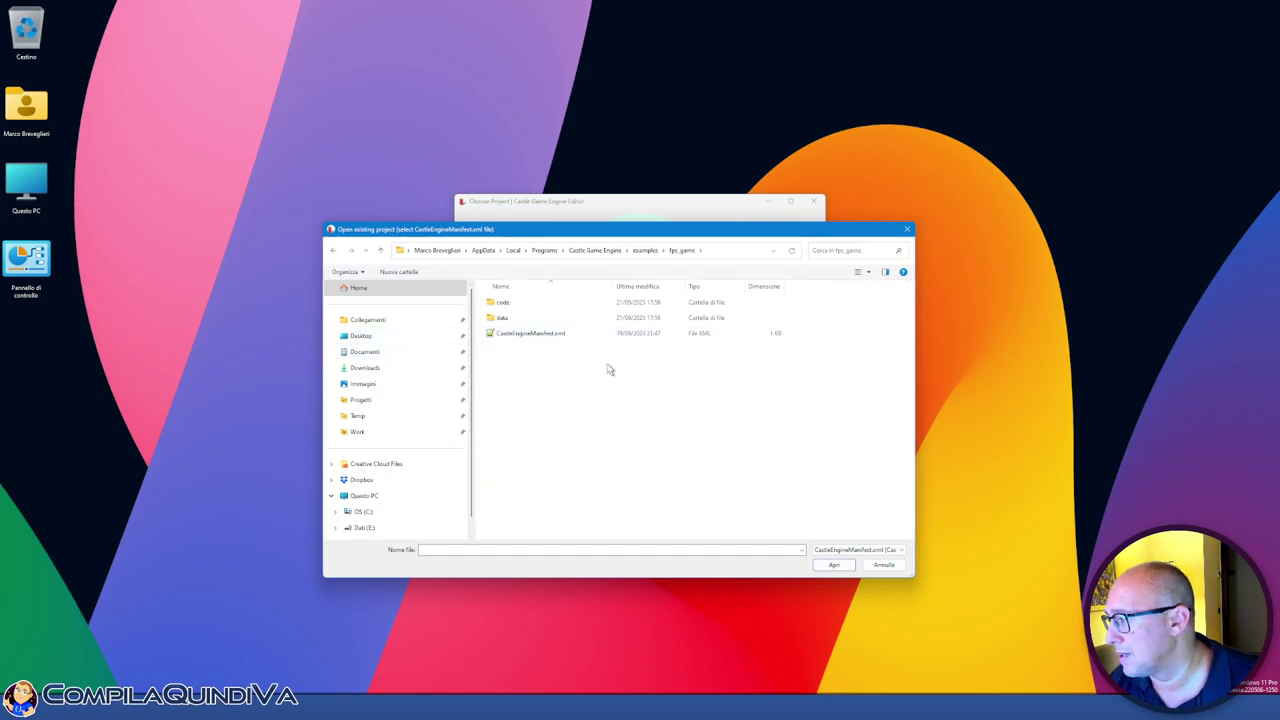
{"action": "double_click", "coordinate": [505, 334]}
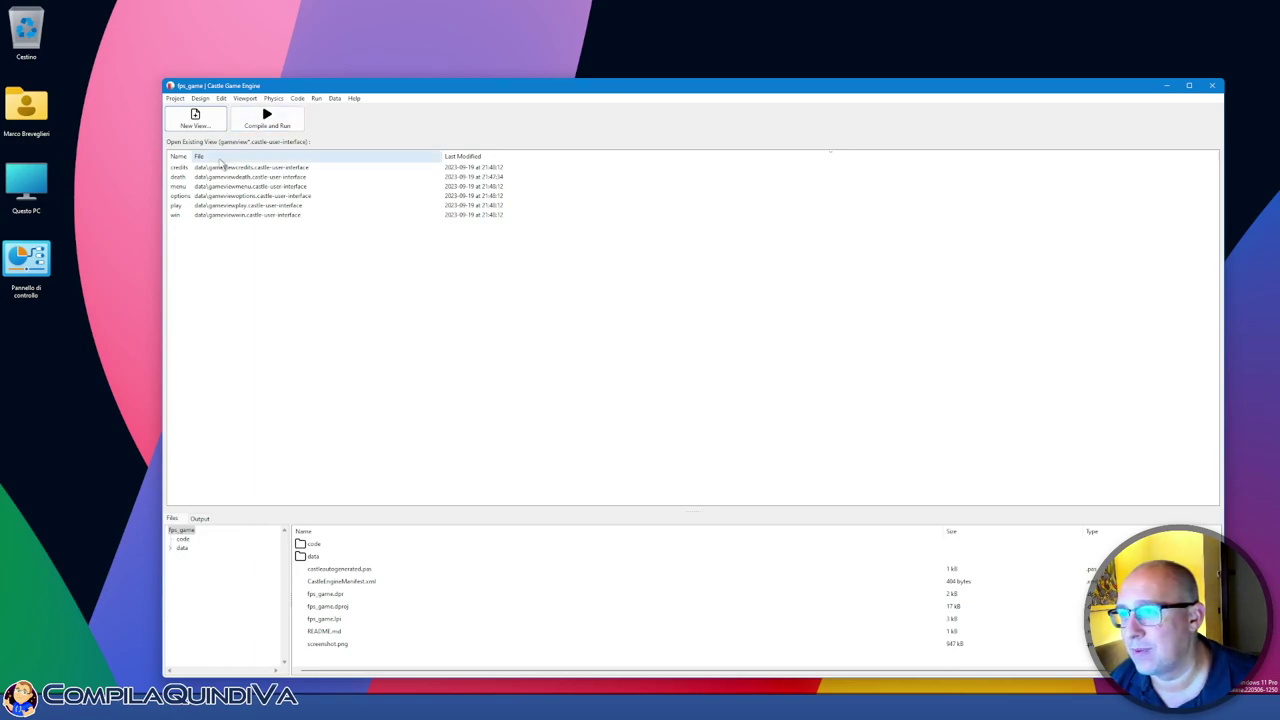
Widen the Name column of the existing views list and open the menu view for editing
{"action": "left_click_drag", "start_coordinate": [190, 156], "coordinate": [264, 156]}
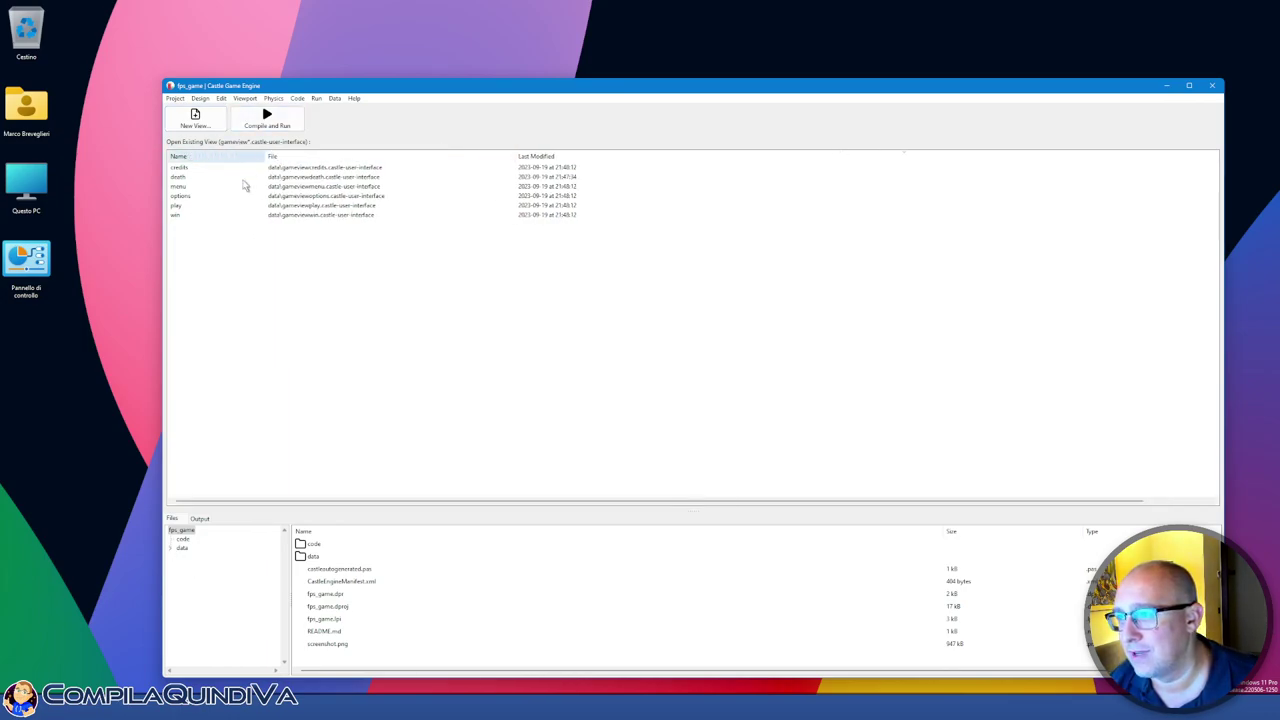
{"action": "left_click", "coordinate": [184, 187]}
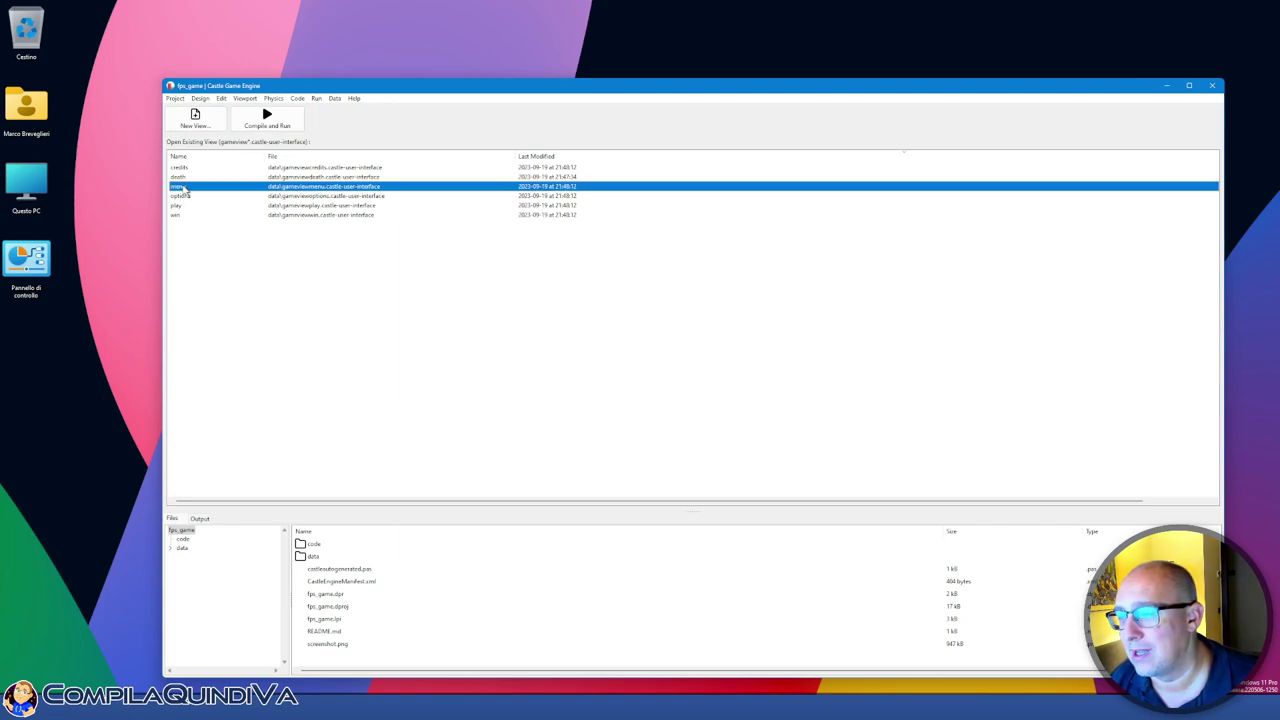
{"action": "double_click", "coordinate": [184, 190]}
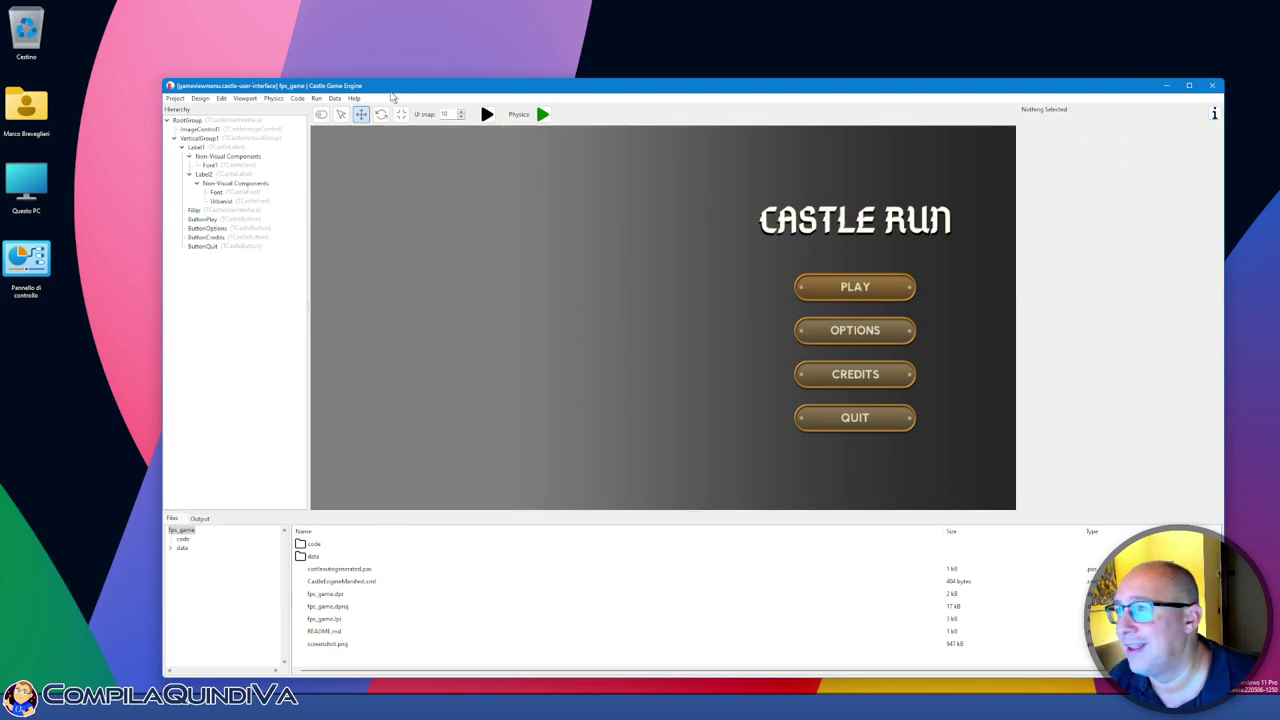
Try to run fps_game without compiling, and start it with Compile and Run
{"action": "left_click", "coordinate": [317, 98]}
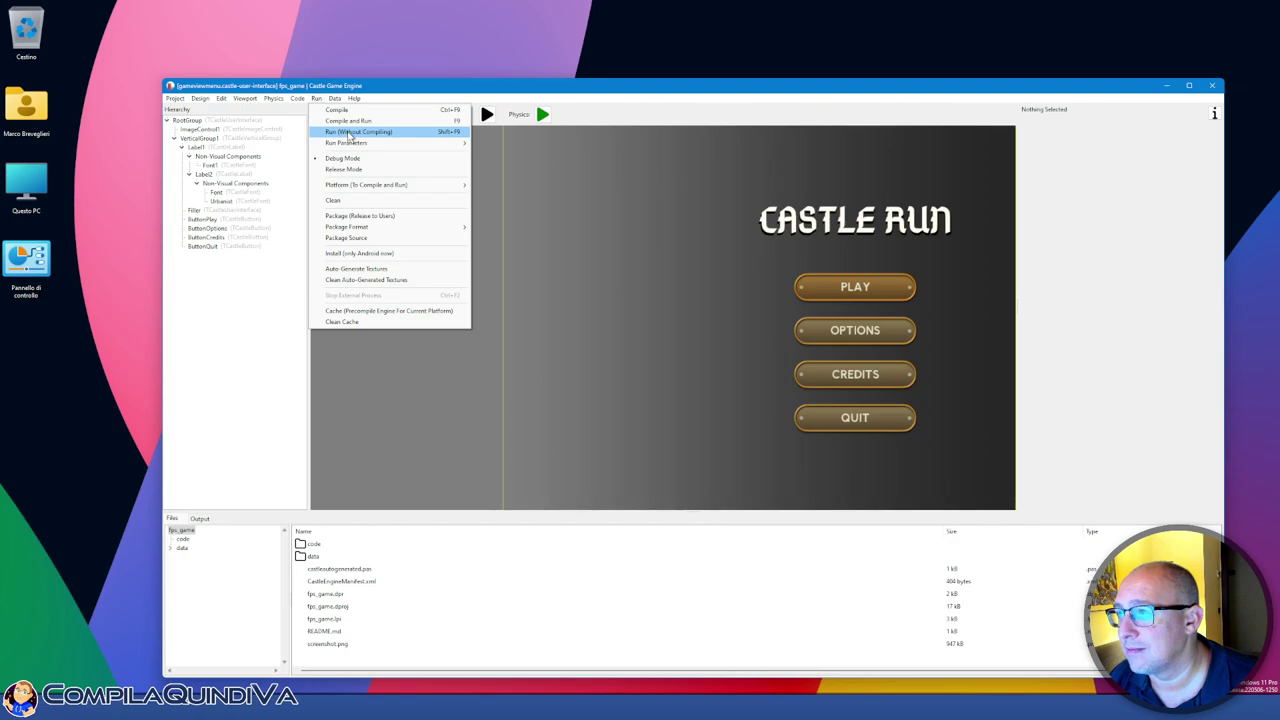
{"action": "left_click", "coordinate": [349, 132]}
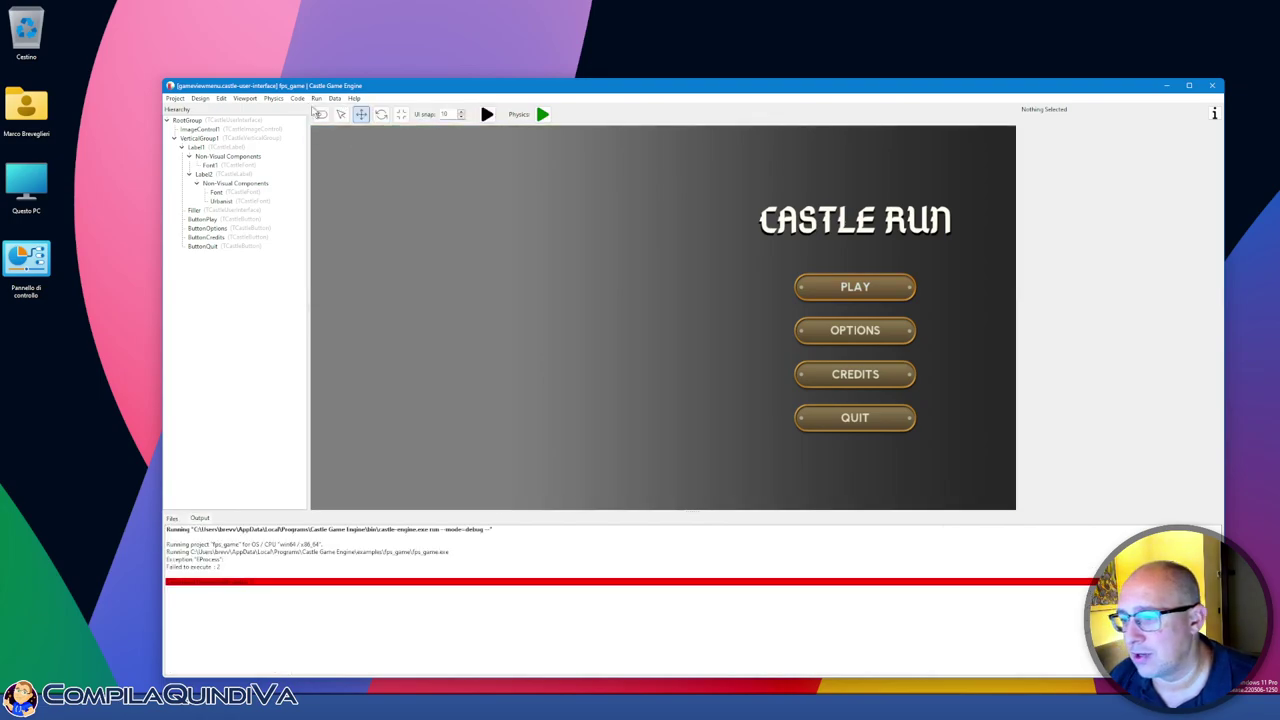
{"action": "left_click", "coordinate": [316, 99]}
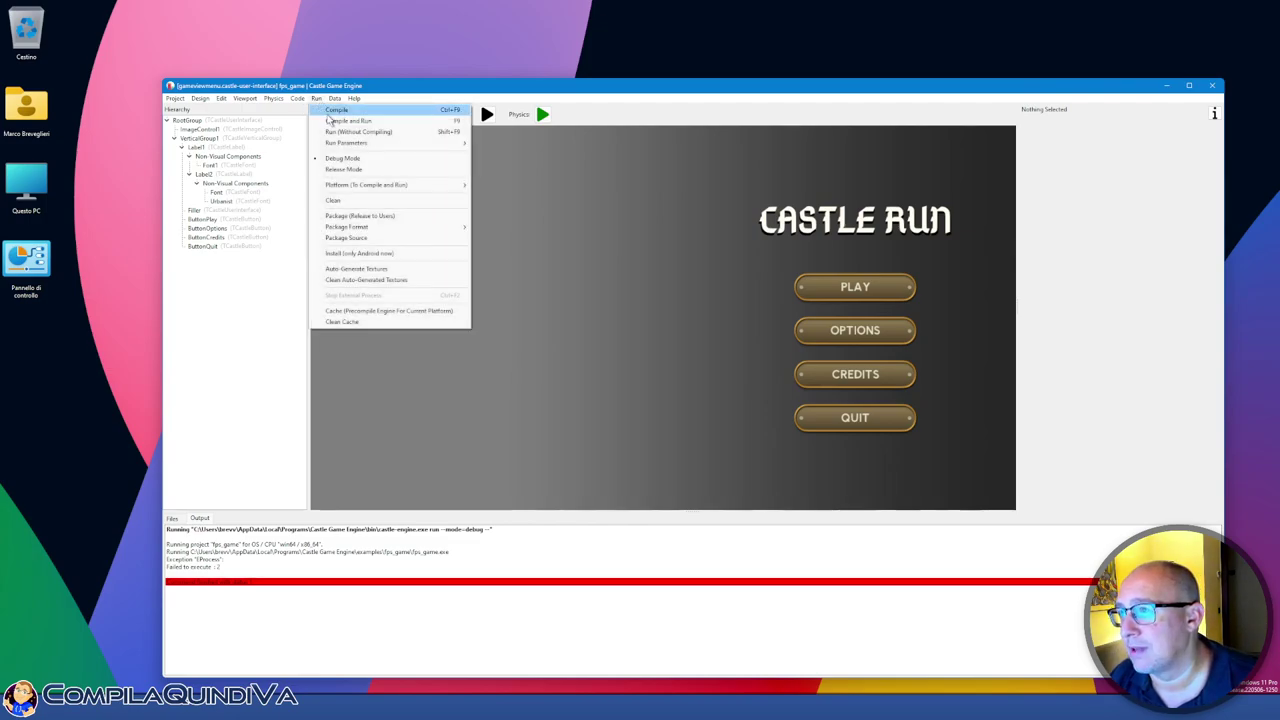
{"action": "left_click", "coordinate": [328, 122]}
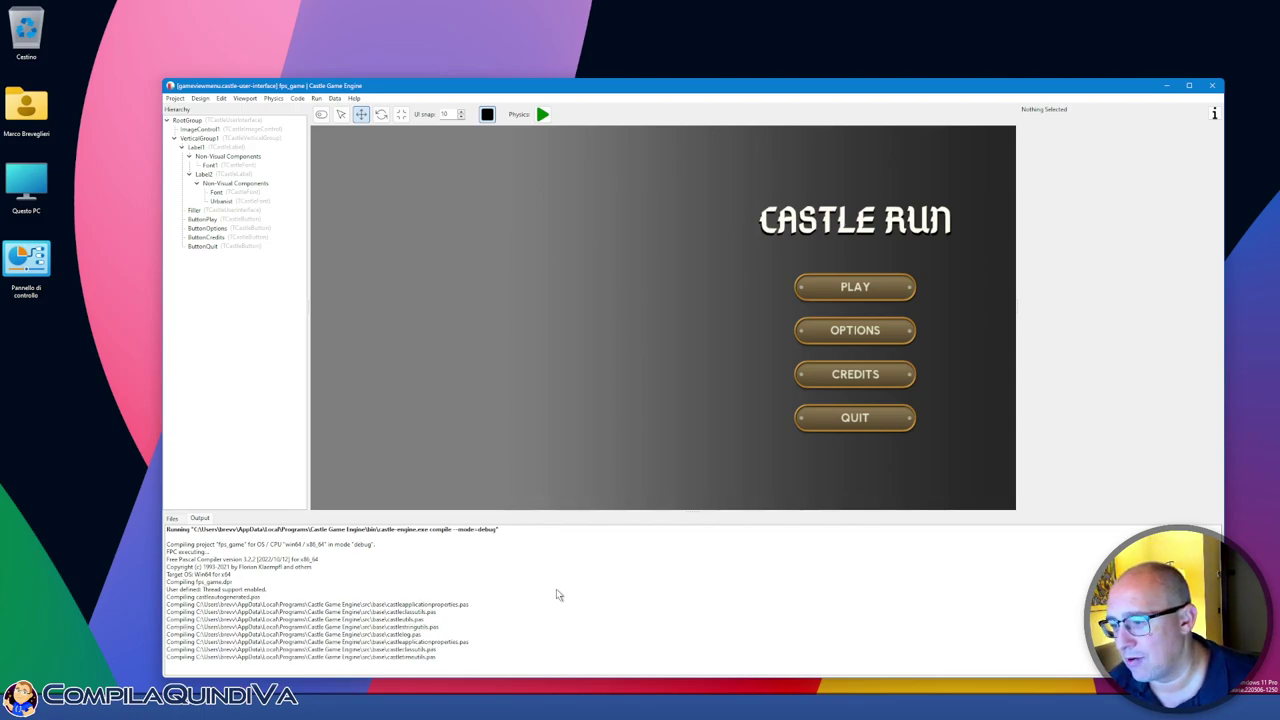
Maximize the editor window and inspect RootGroup and ButtonPlay from the menu view's hierarchy
{"action": "double_click", "coordinate": [537, 88]}
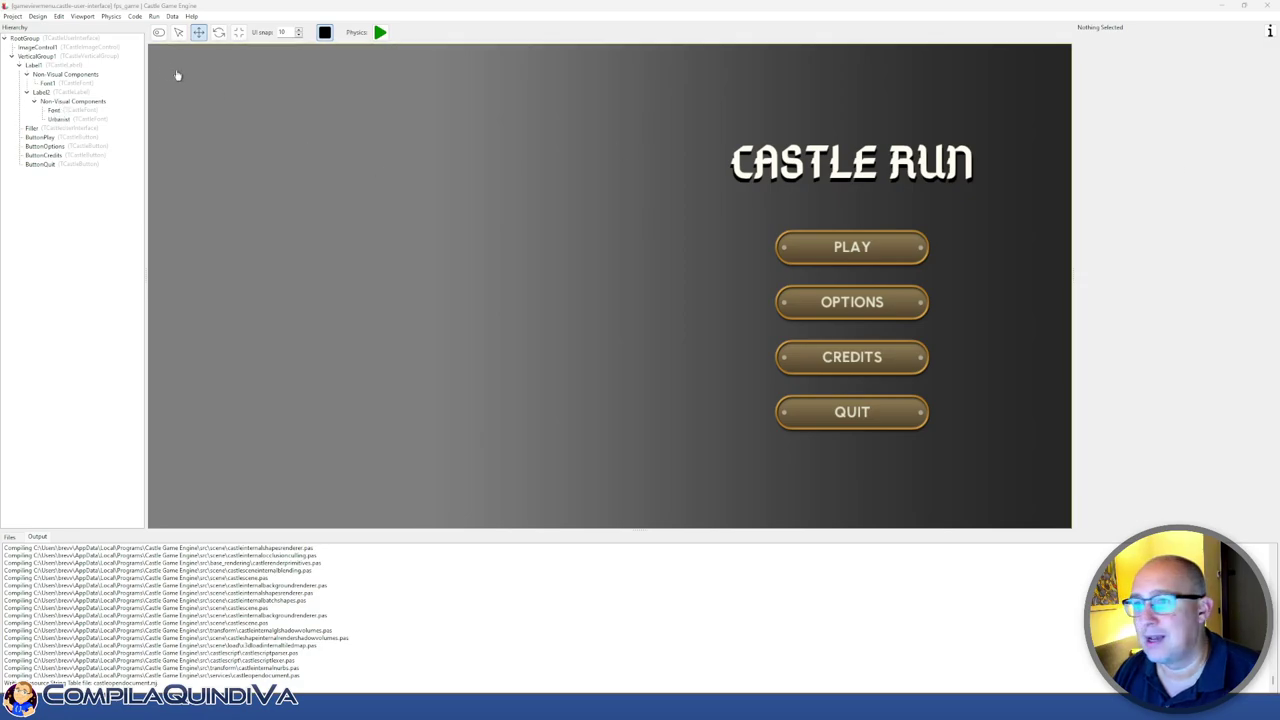
{"action": "left_click", "coordinate": [37, 41]}
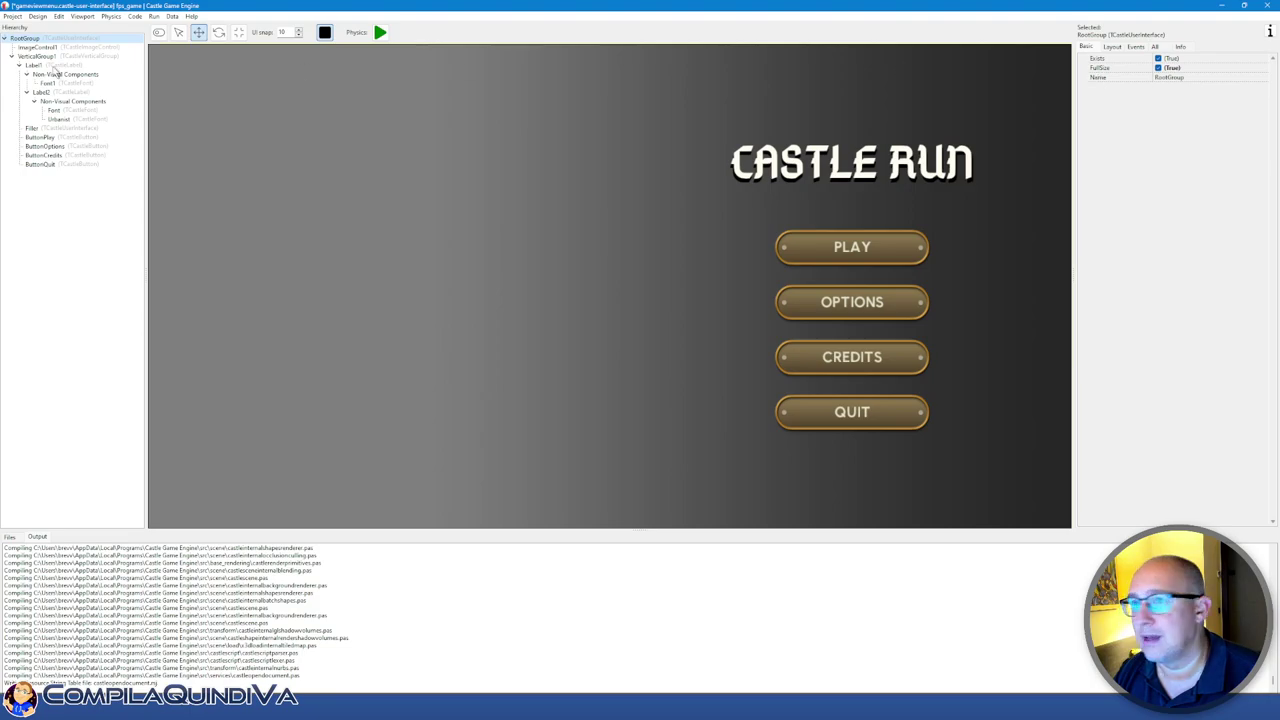
{"action": "left_click", "coordinate": [40, 137]}
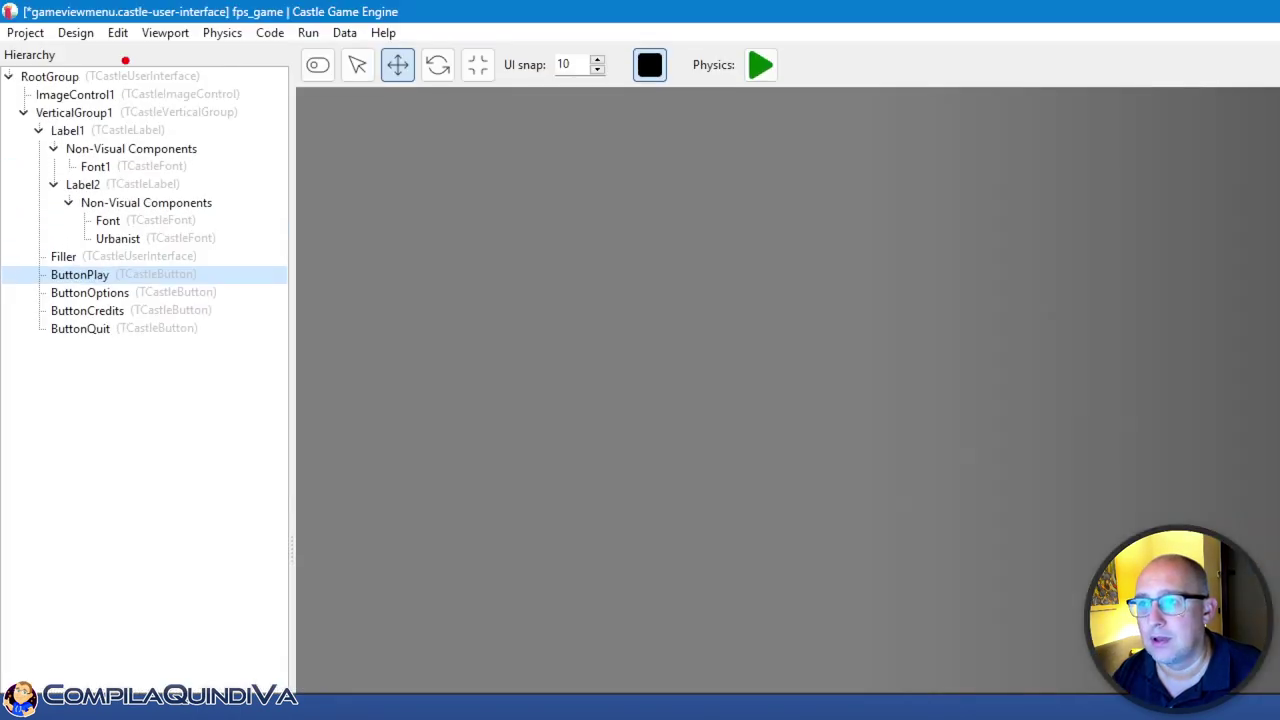
{"action": "mouse_move", "coordinate": [38, 364]}
{"action": "left_mouse_down"}
{"action": "mouse_move", "coordinate": [247, 368]}
{"action": "mouse_move", "coordinate": [287, 331]}
{"action": "mouse_move", "coordinate": [322, 190]}
{"action": "mouse_move", "coordinate": [265, 68]}
{"action": "left_mouse_up"}
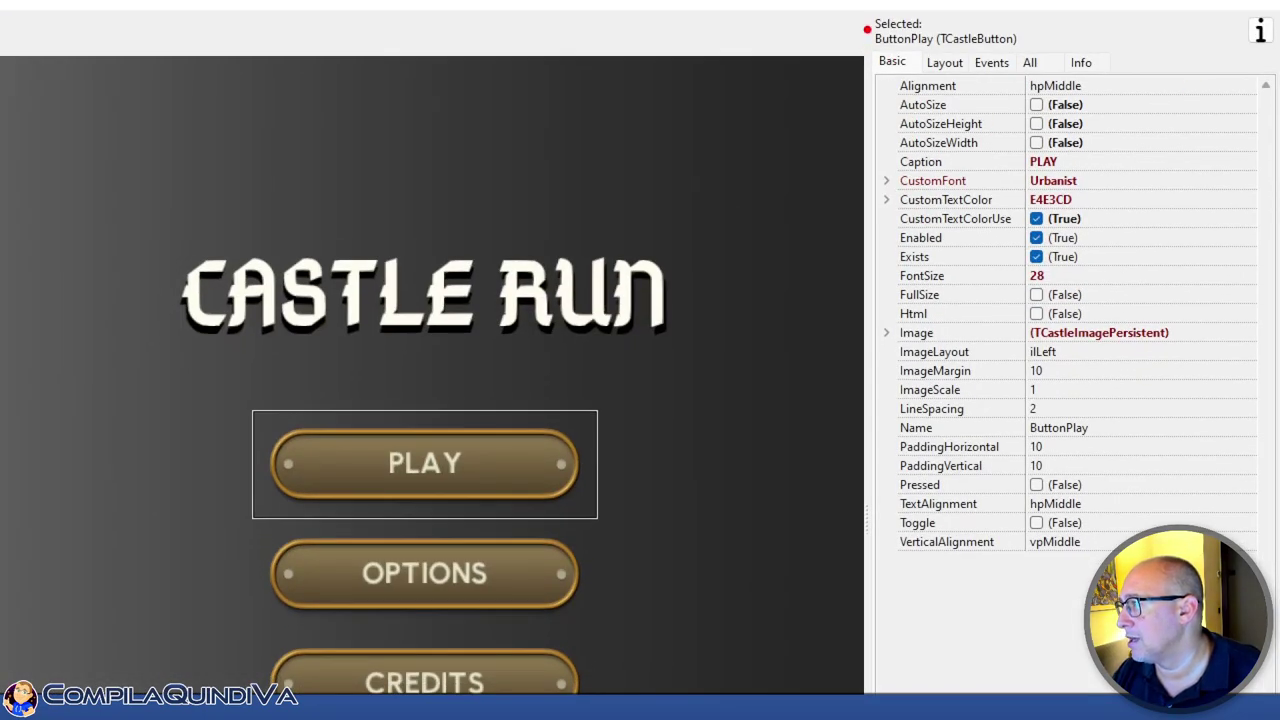
{"action": "mouse_move", "coordinate": [868, 26]}
{"action": "left_mouse_down"}
{"action": "mouse_move", "coordinate": [877, 57]}
{"action": "mouse_move", "coordinate": [862, 82]}
{"action": "mouse_move", "coordinate": [829, 83]}
{"action": "mouse_move", "coordinate": [819, 133]}
{"action": "mouse_move", "coordinate": [776, 600]}
{"action": "mouse_move", "coordinate": [875, 597]}
{"action": "left_mouse_up"}
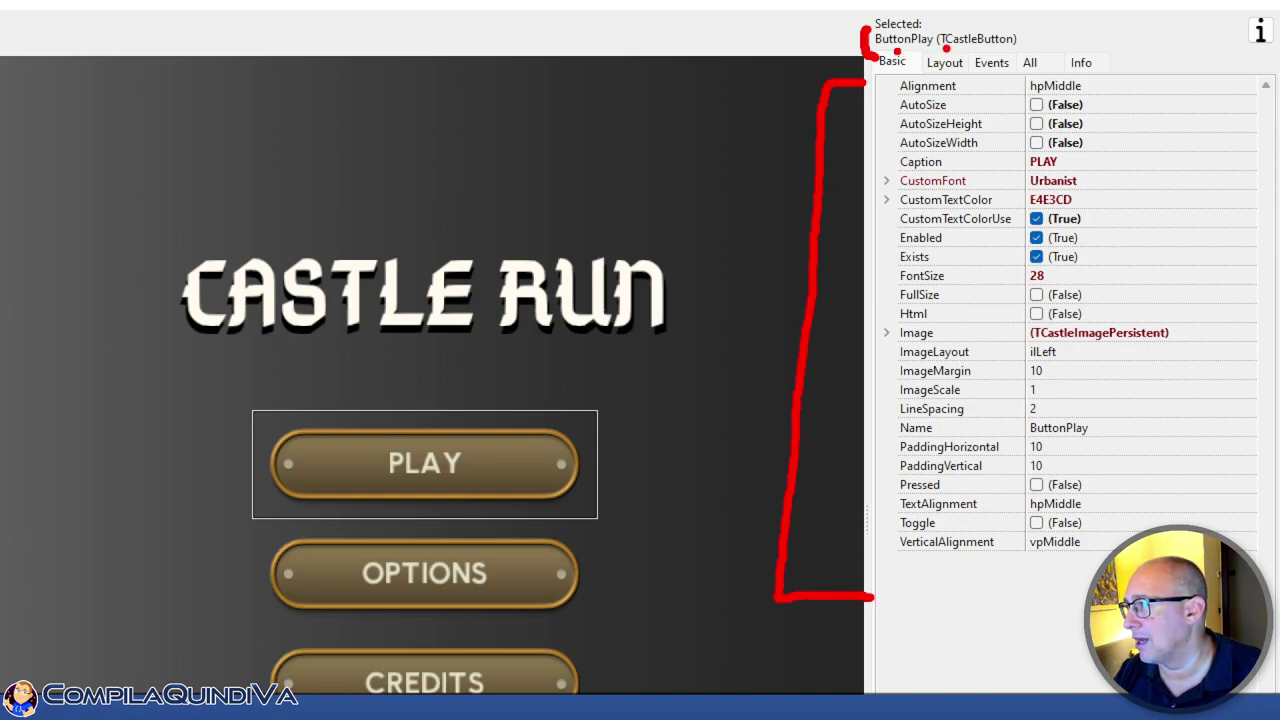
{"action": "left_click", "coordinate": [985, 50]}
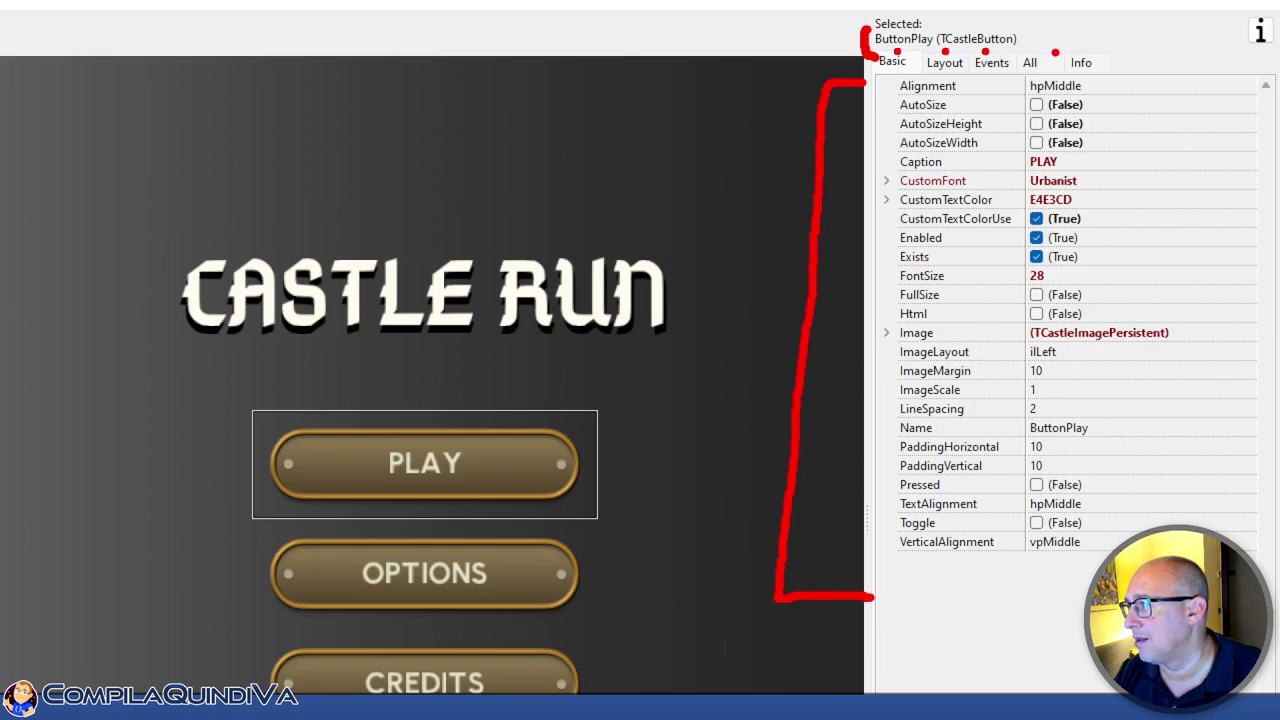
{"action": "left_click", "coordinate": [1050, 55]}
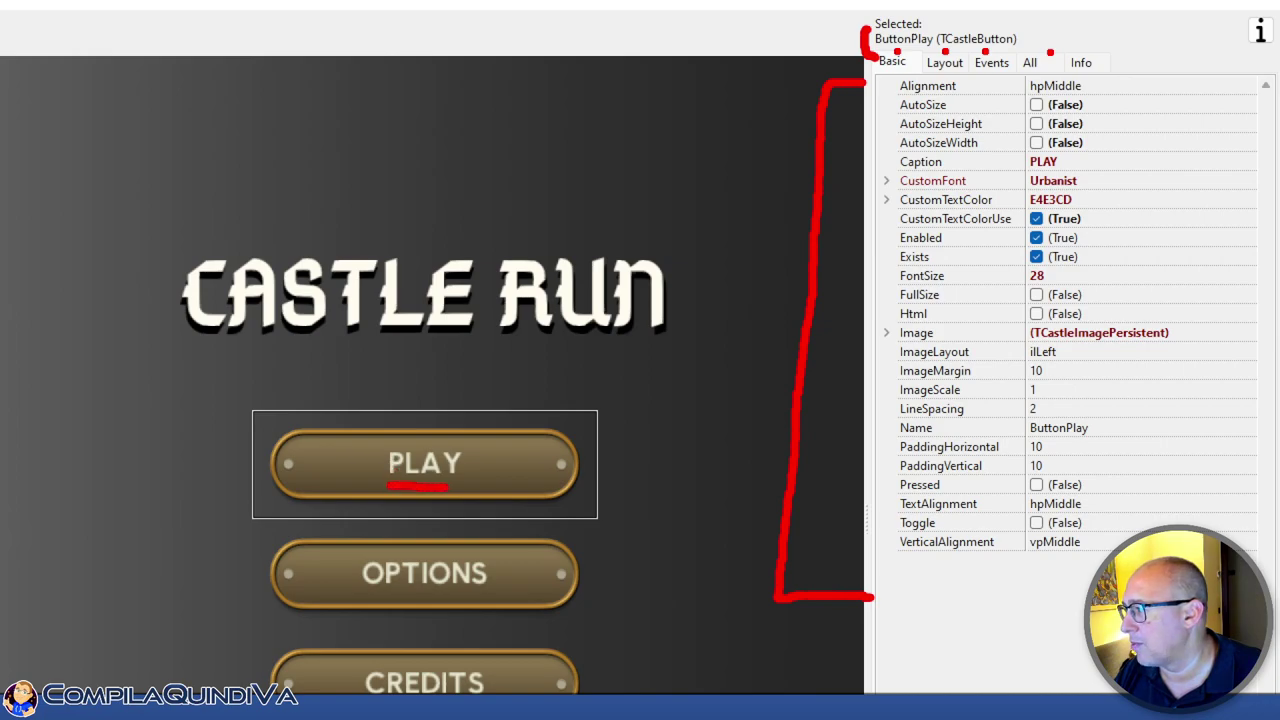
{"action": "mouse_move", "coordinate": [882, 308]}
{"action": "left_mouse_down"}
{"action": "mouse_move", "coordinate": [864, 356]}
{"action": "mouse_move", "coordinate": [883, 353]}
{"action": "left_mouse_up"}
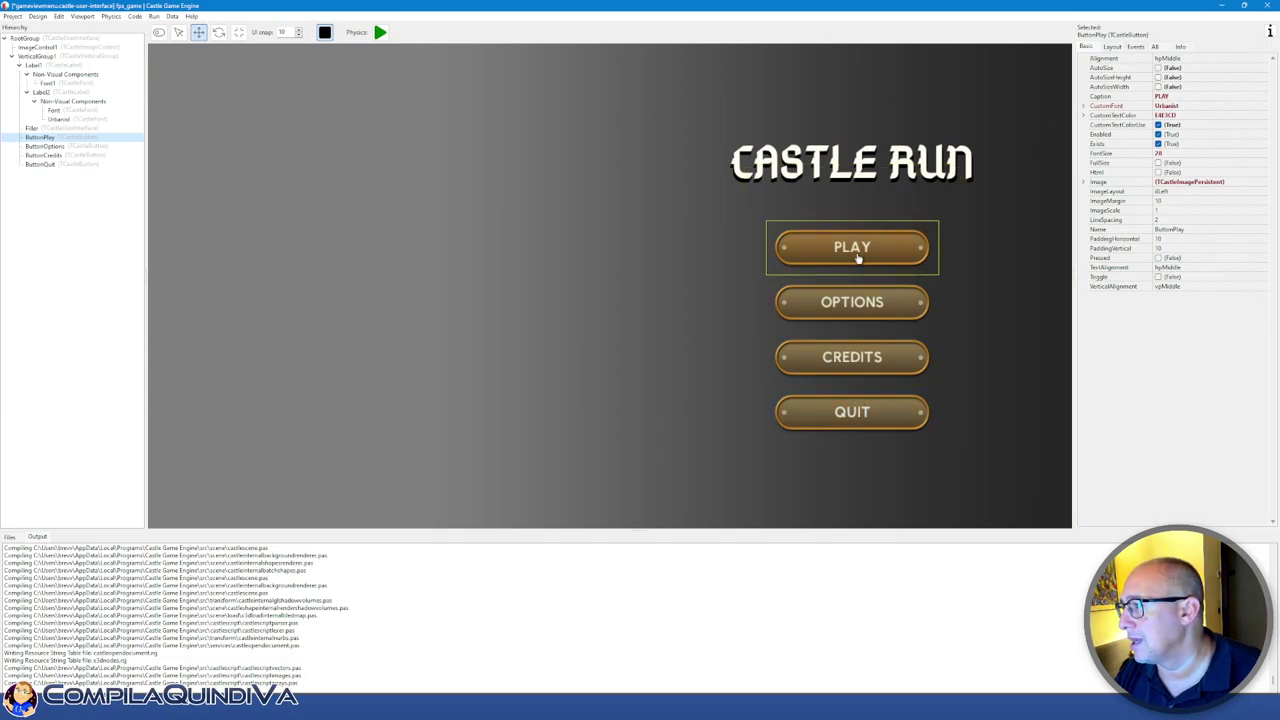
Examine ButtonPlay's events, full property list, size information and layout anchors, and return to its basic properties
{"action": "left_click", "coordinate": [1136, 47]}
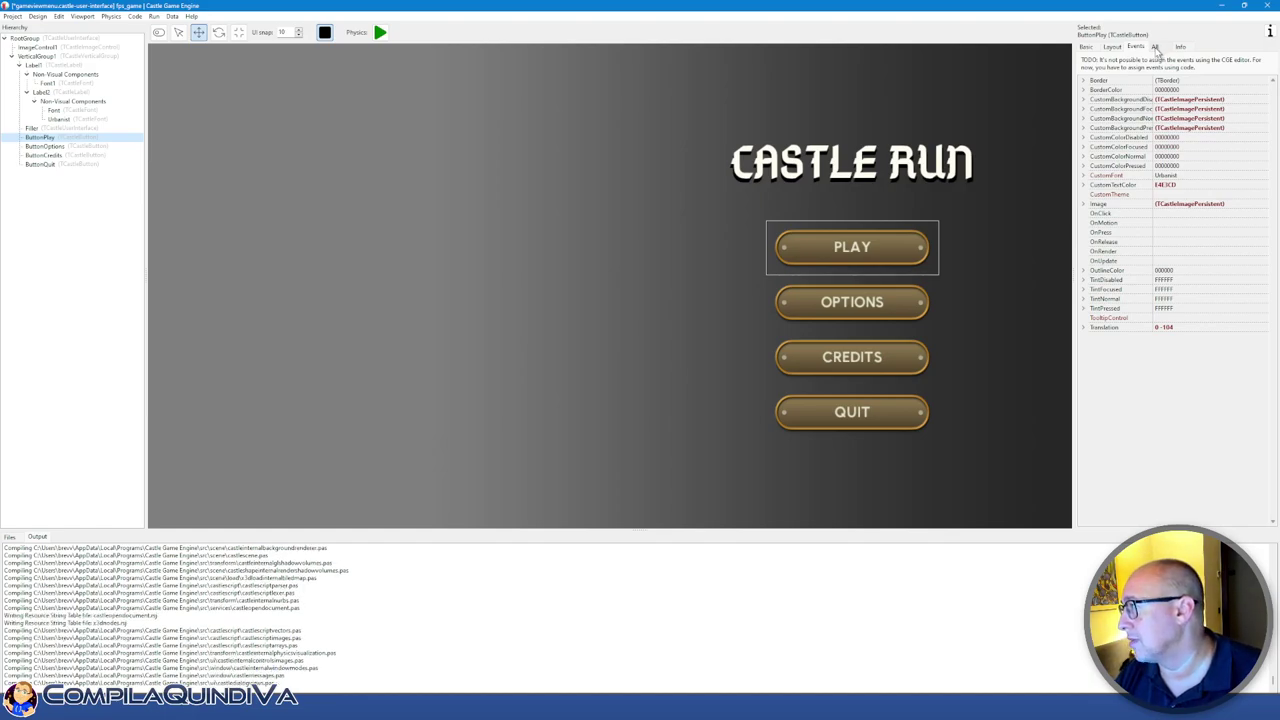
{"action": "left_click", "coordinate": [1155, 47]}
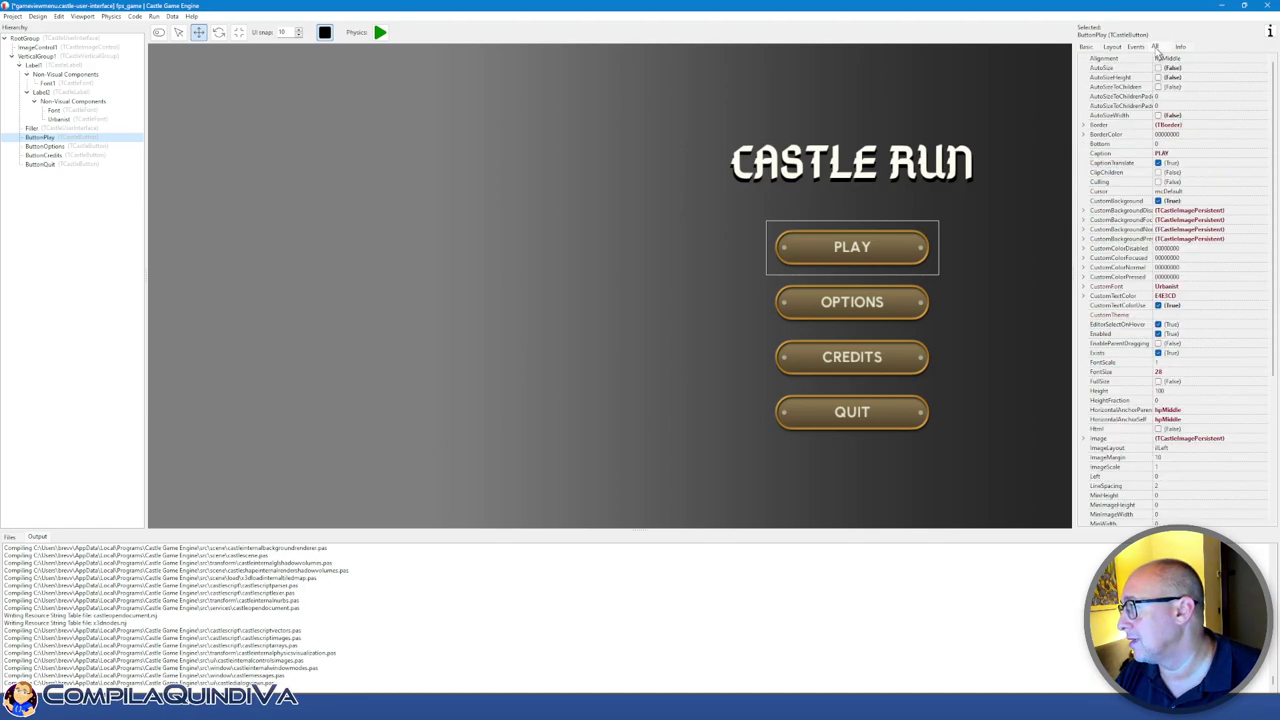
{"action": "left_click", "coordinate": [1128, 145]}
{"action": "scroll", "coordinate": [1128, 148], "scroll_direction": "down", "scroll_amount": 1}
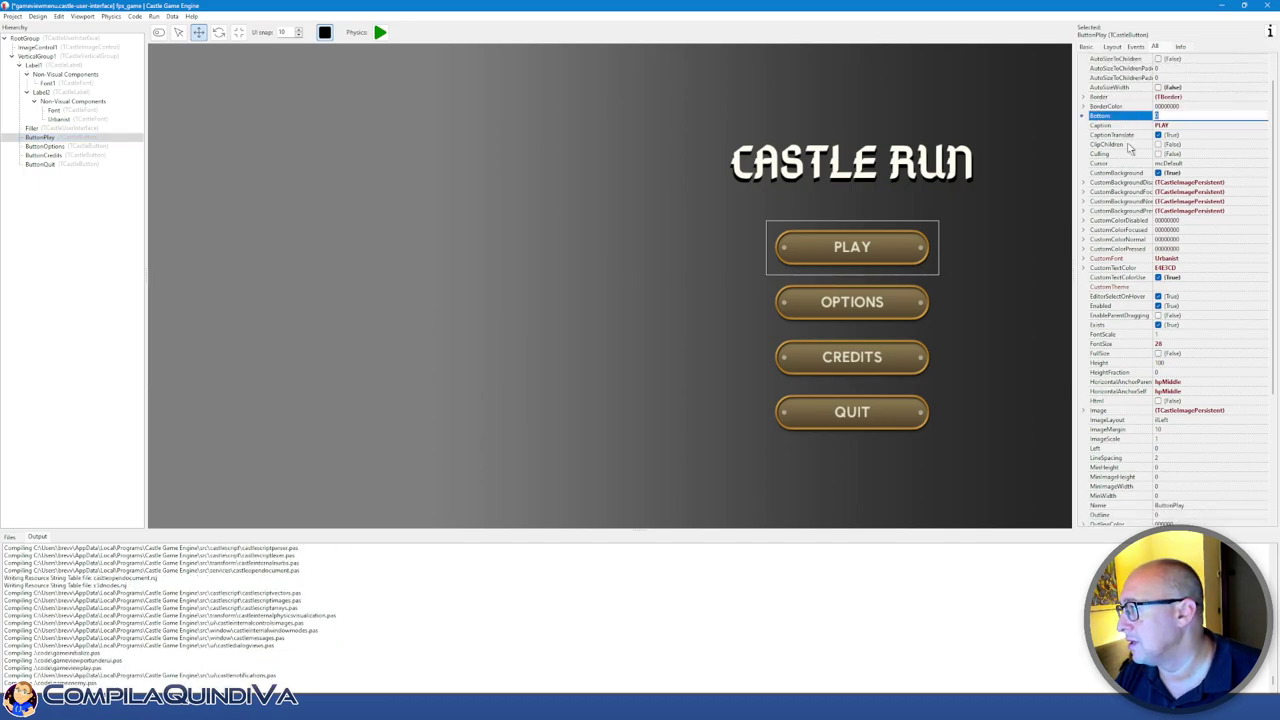
{"action": "left_click", "coordinate": [1128, 145]}
{"action": "scroll", "coordinate": [1128, 148], "scroll_direction": "down", "scroll_amount": 1}
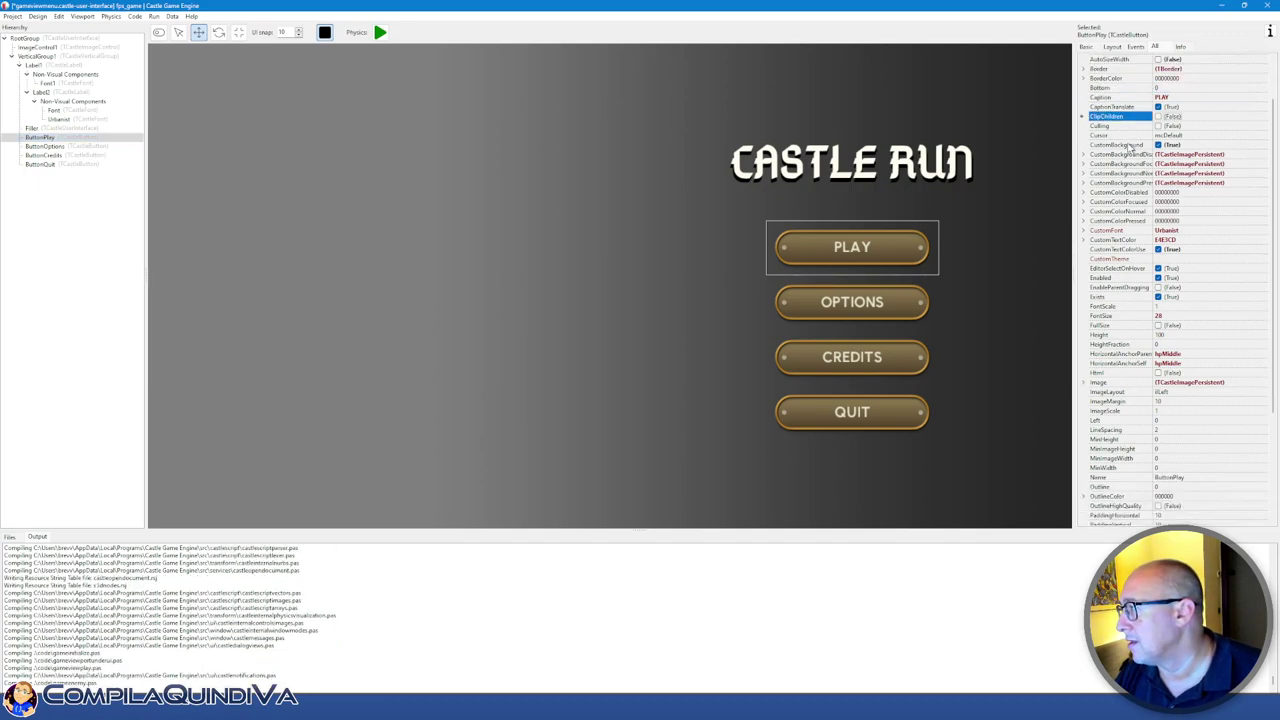
{"action": "left_click", "coordinate": [1102, 326]}
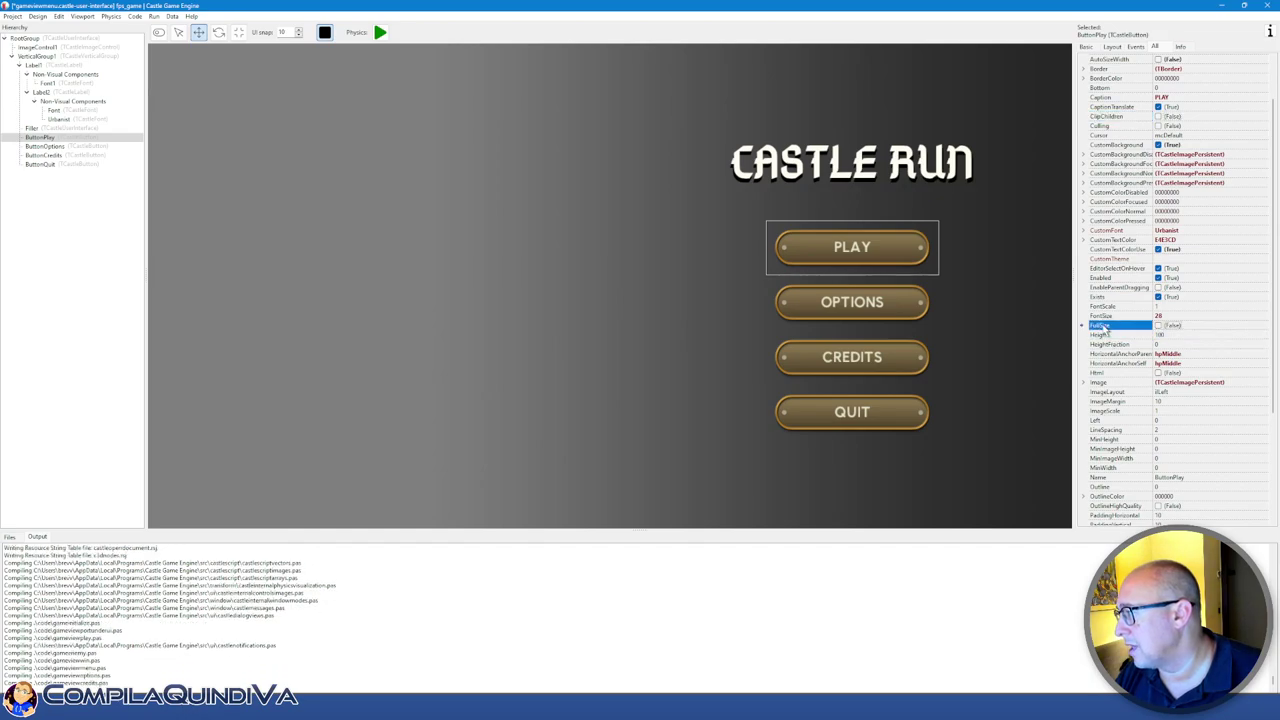
{"action": "left_click", "coordinate": [1103, 316]}
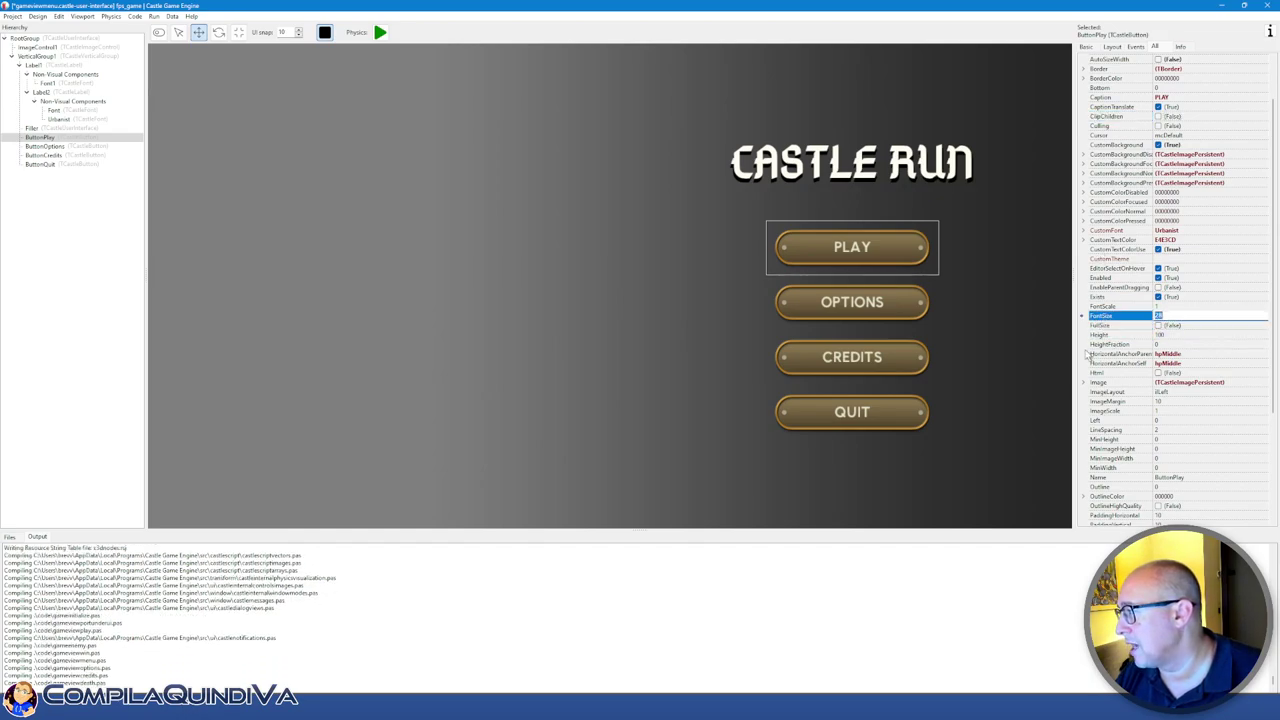
{"action": "left_click", "coordinate": [1182, 47]}
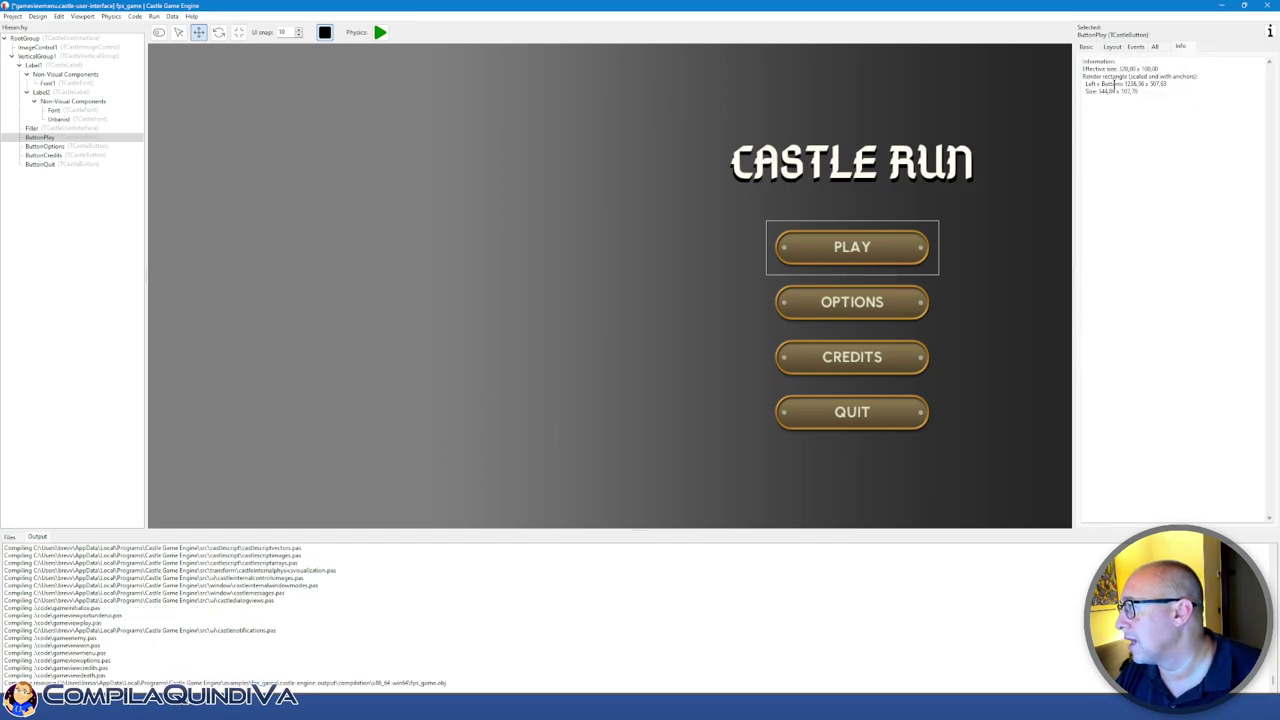
{"action": "left_click", "coordinate": [1113, 48]}
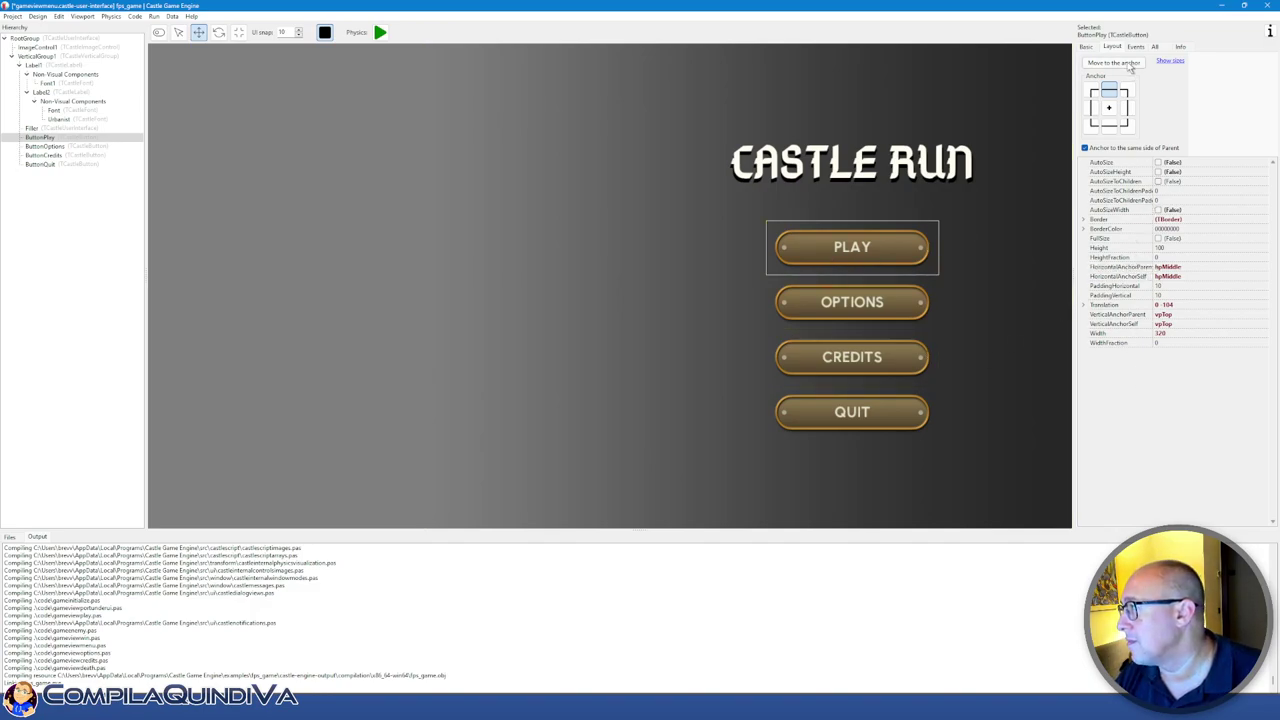
{"action": "left_click", "coordinate": [1086, 47]}
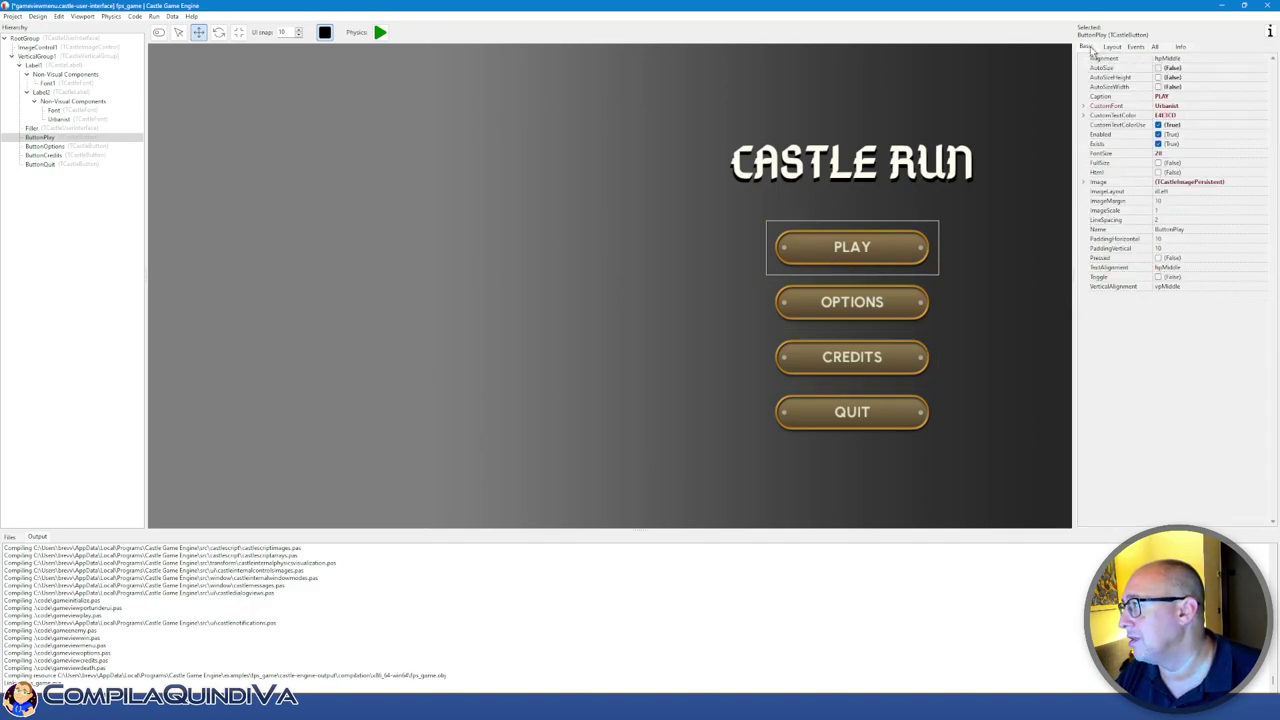
Inspect ButtonPlay's VerticalAlignment and Toggle properties
{"action": "left_click", "coordinate": [1126, 343]}
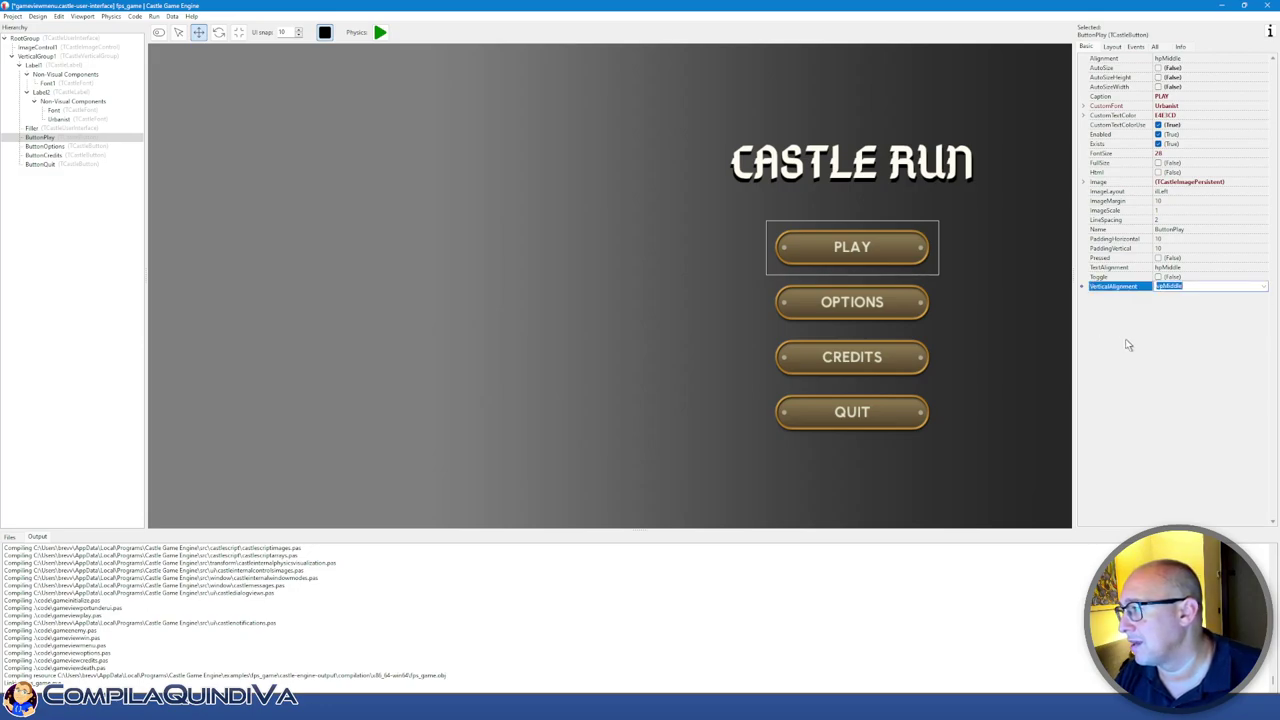
{"action": "left_click", "coordinate": [1124, 277]}
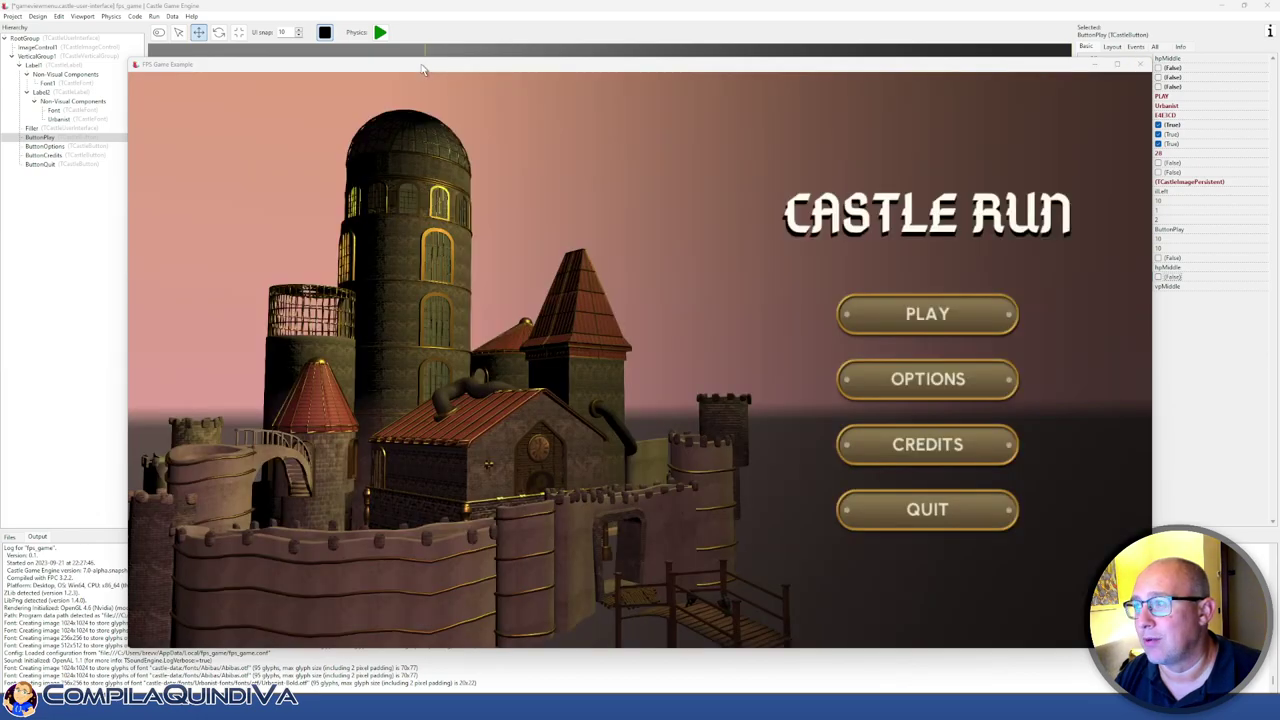
Open the options in the running game, try the volume slider, leave it at maximum and return to the main menu
{"action": "left_click", "coordinate": [422, 66]}
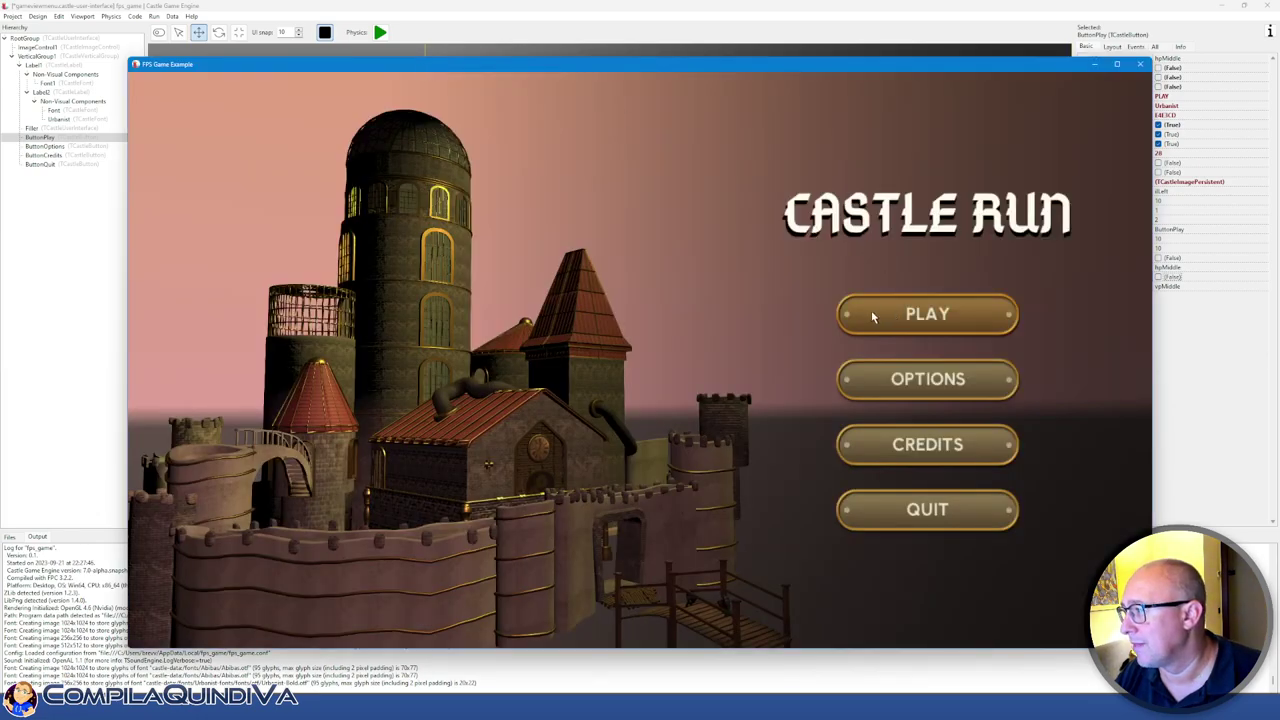
{"action": "left_click", "coordinate": [893, 388]}
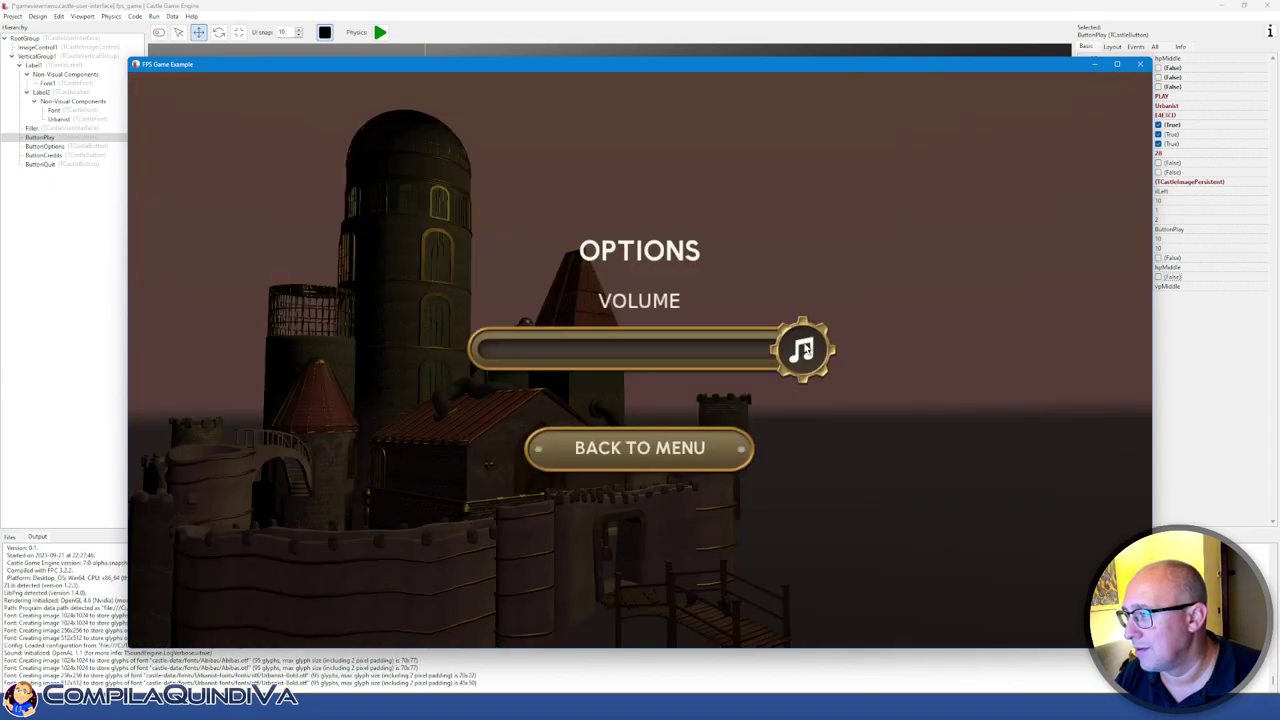
{"action": "left_click", "coordinate": [724, 357]}
{"action": "left_click_drag", "start_coordinate": [722, 357], "coordinate": [840, 357]}
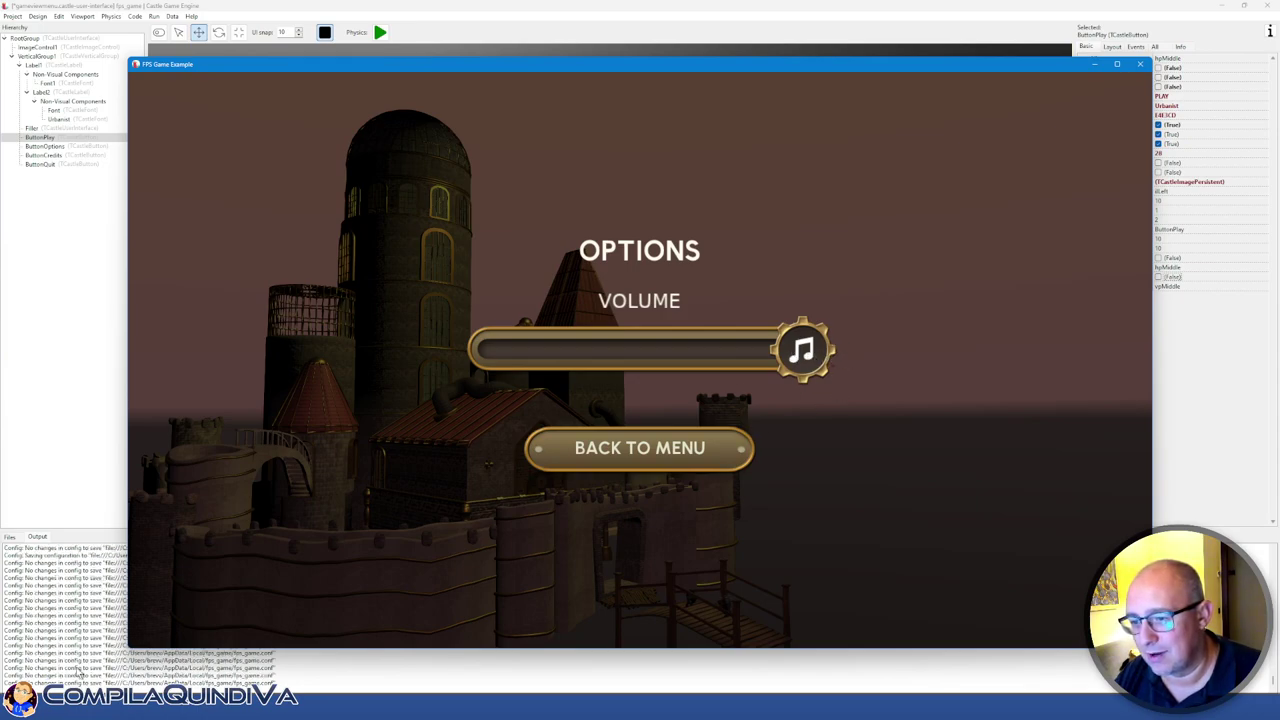
{"action": "left_click", "coordinate": [770, 356]}
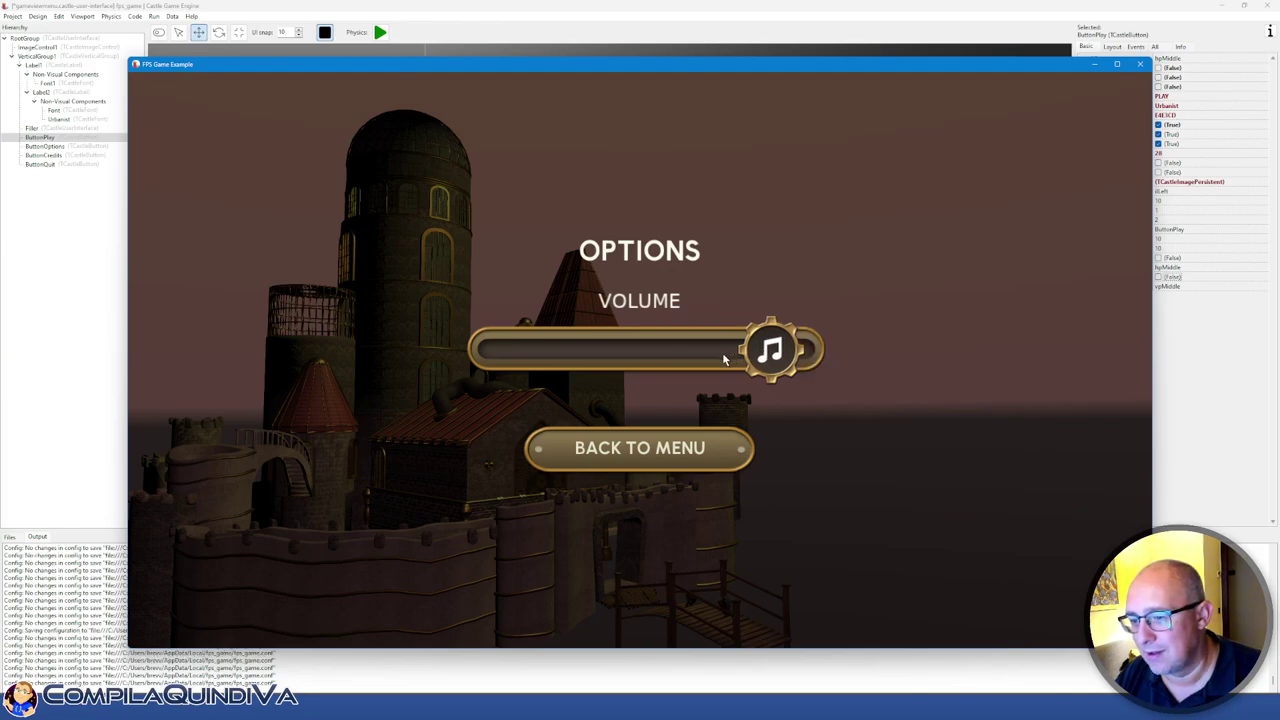
{"action": "left_click_drag", "start_coordinate": [770, 352], "coordinate": [834, 358]}
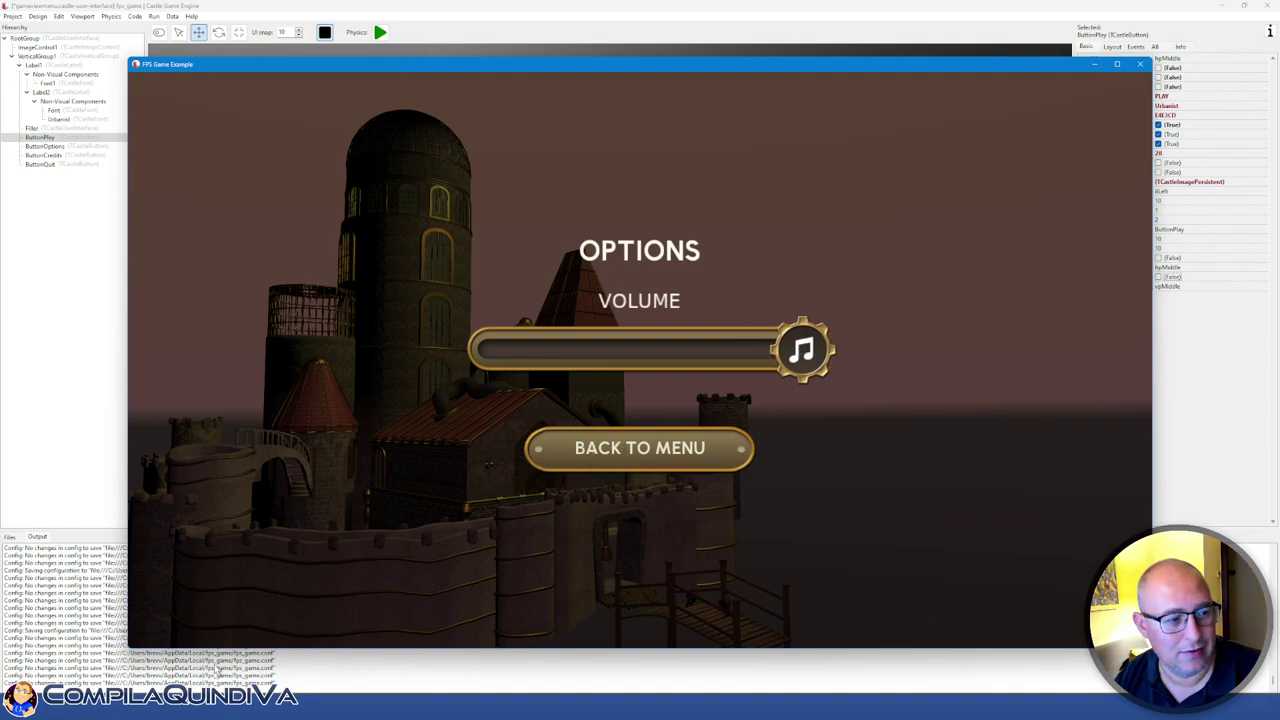
{"action": "left_click", "coordinate": [614, 450]}
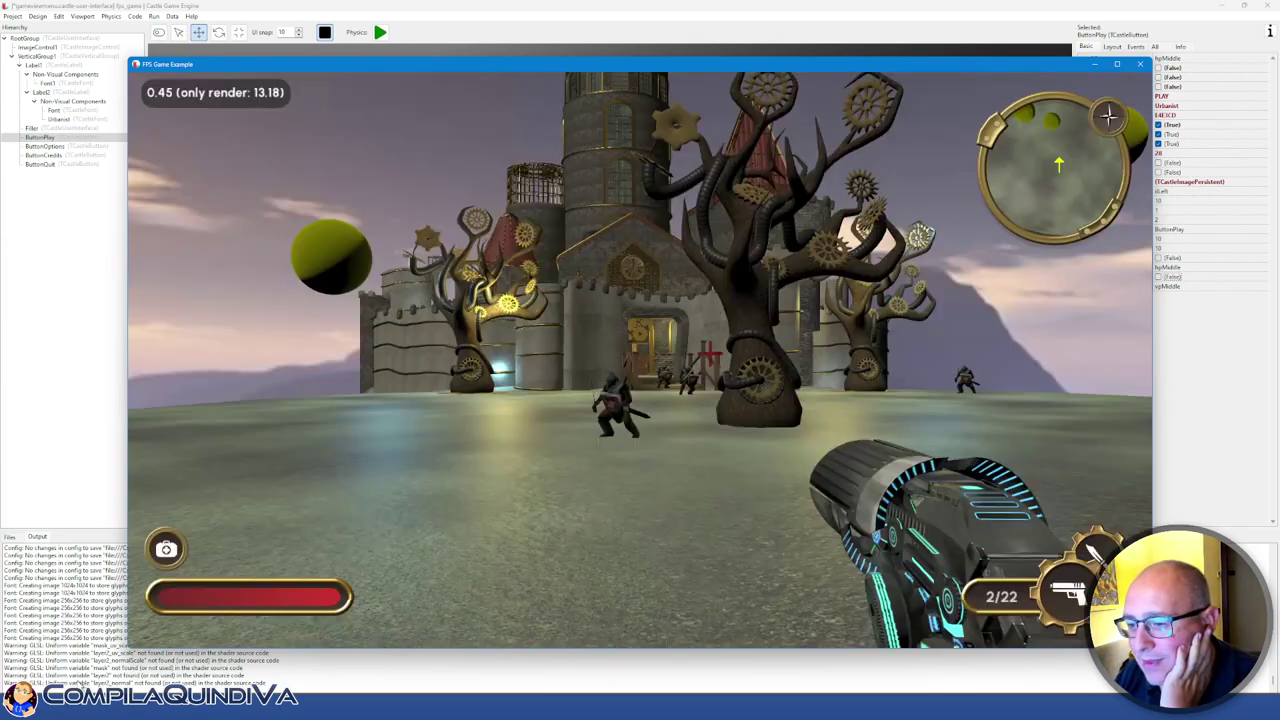
Select the layer2_normal warning in the output log, and shoot at the green spheres and the nearest knight in the game
{"action": "left_click", "coordinate": [83, 684]}
{"action": "left_click", "coordinate": [150, 648]}
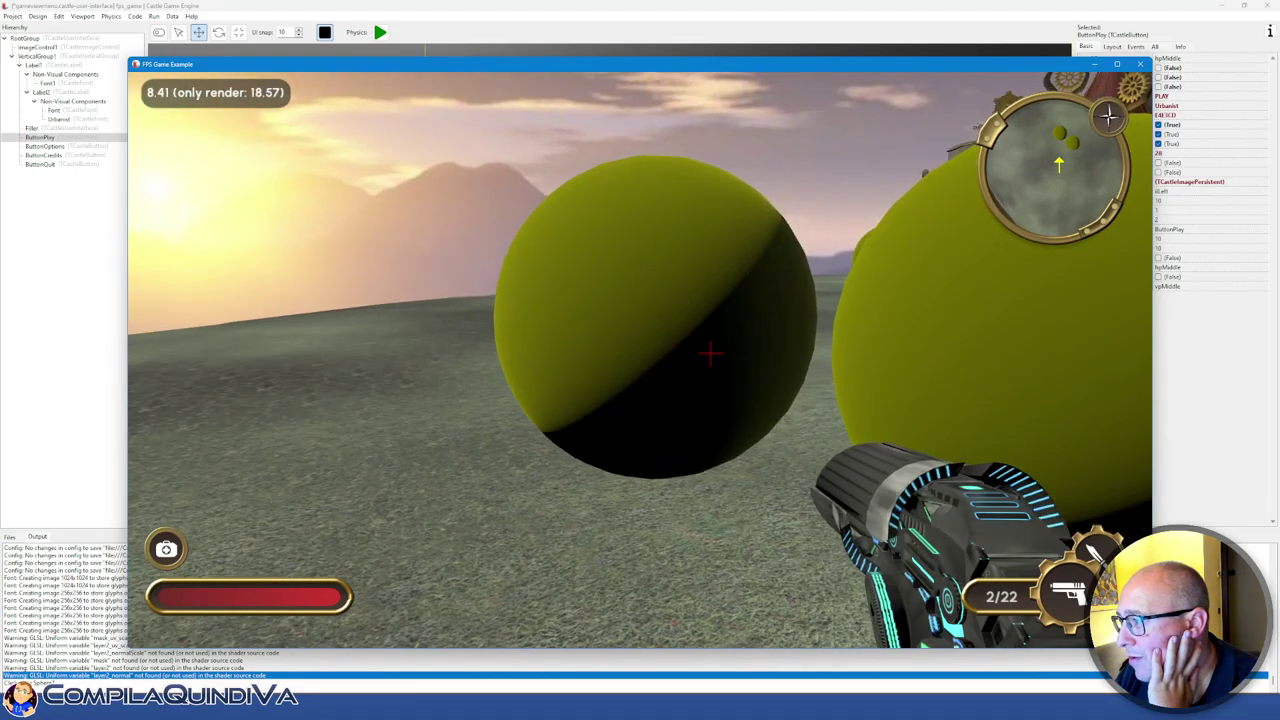
{"action": "left_click", "coordinate": [710, 352]}
{"action": "left_click", "coordinate": [710, 352]}
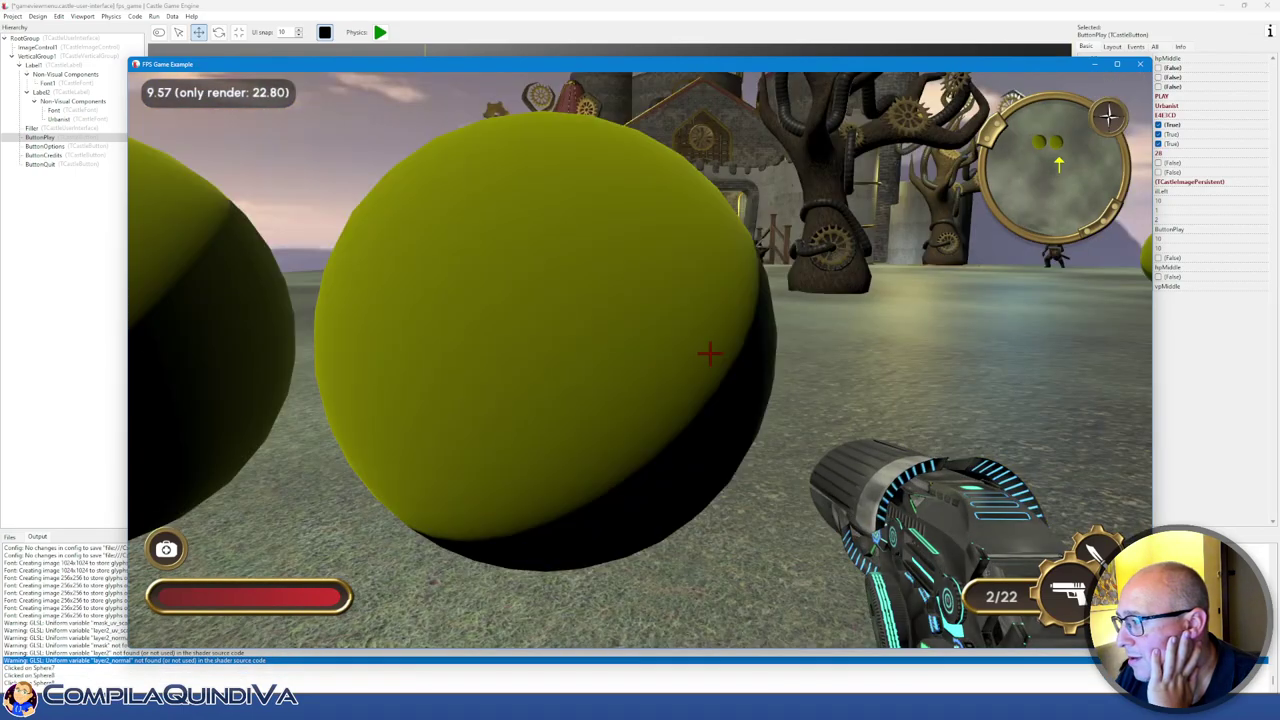
{"action": "left_click", "coordinate": [710, 352]}
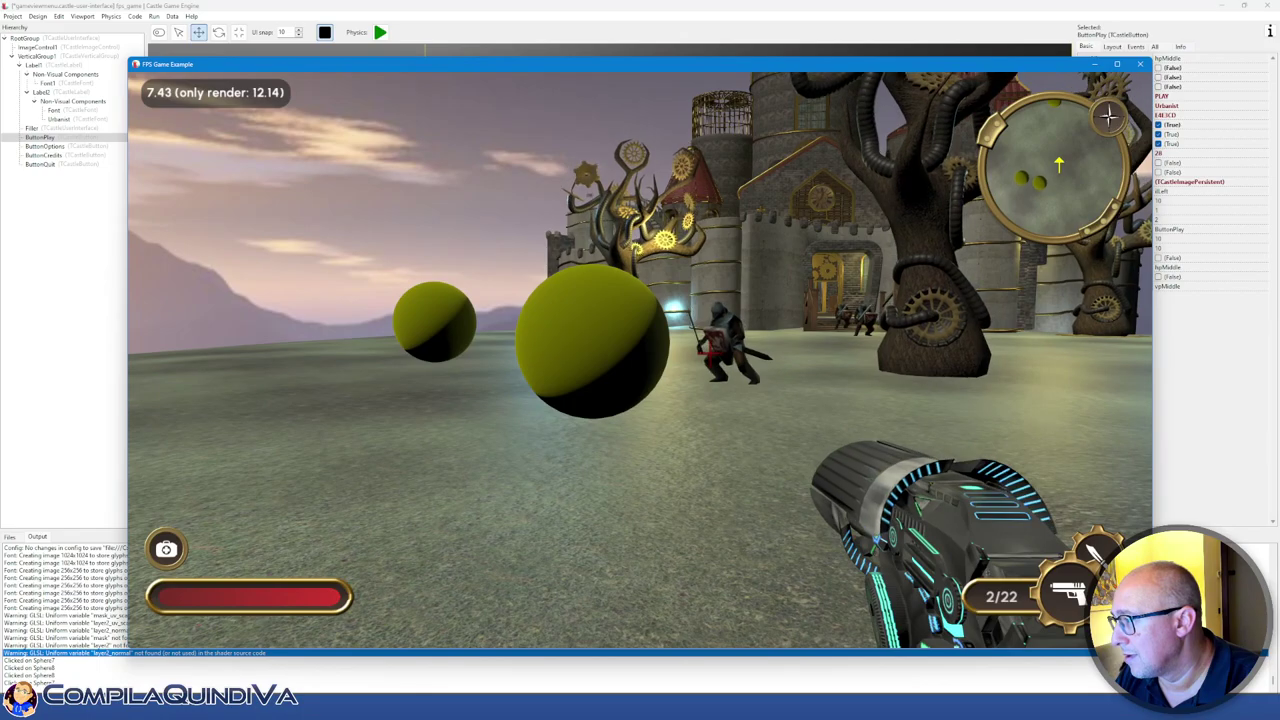
{"action": "key", "text": "w"}
{"action": "left_click", "coordinate": [705, 351]}
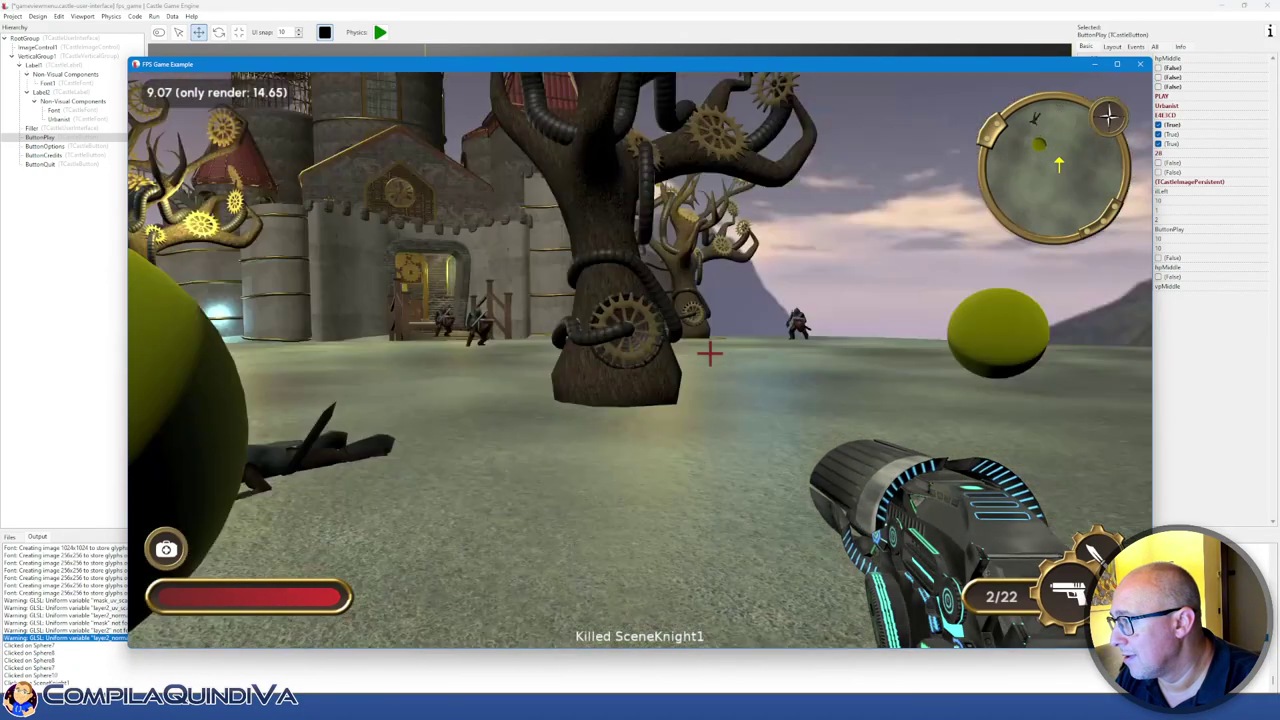
{"action": "left_click", "coordinate": [710, 352]}
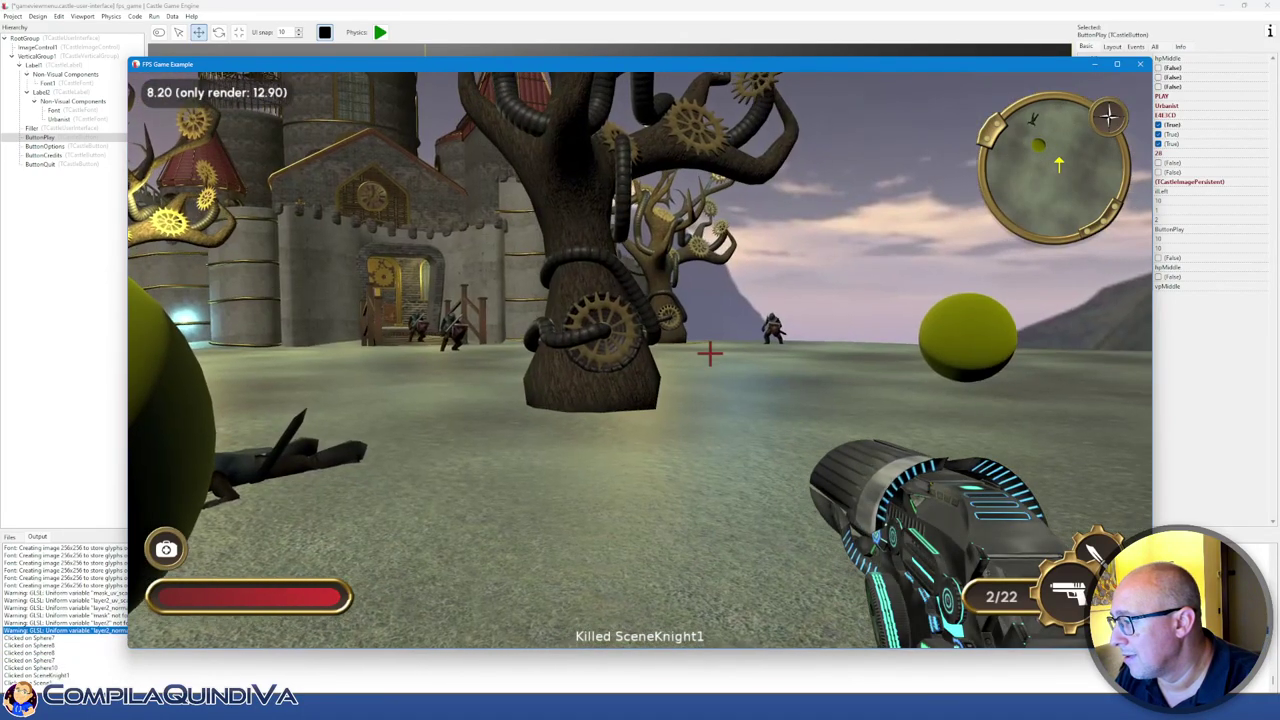
Walk past the fallen knight to the gear-covered tree and look around the castle entrance and surrounding scenery
{"action": "key", "text": "w"}
{"action": "key", "text": "Left"}
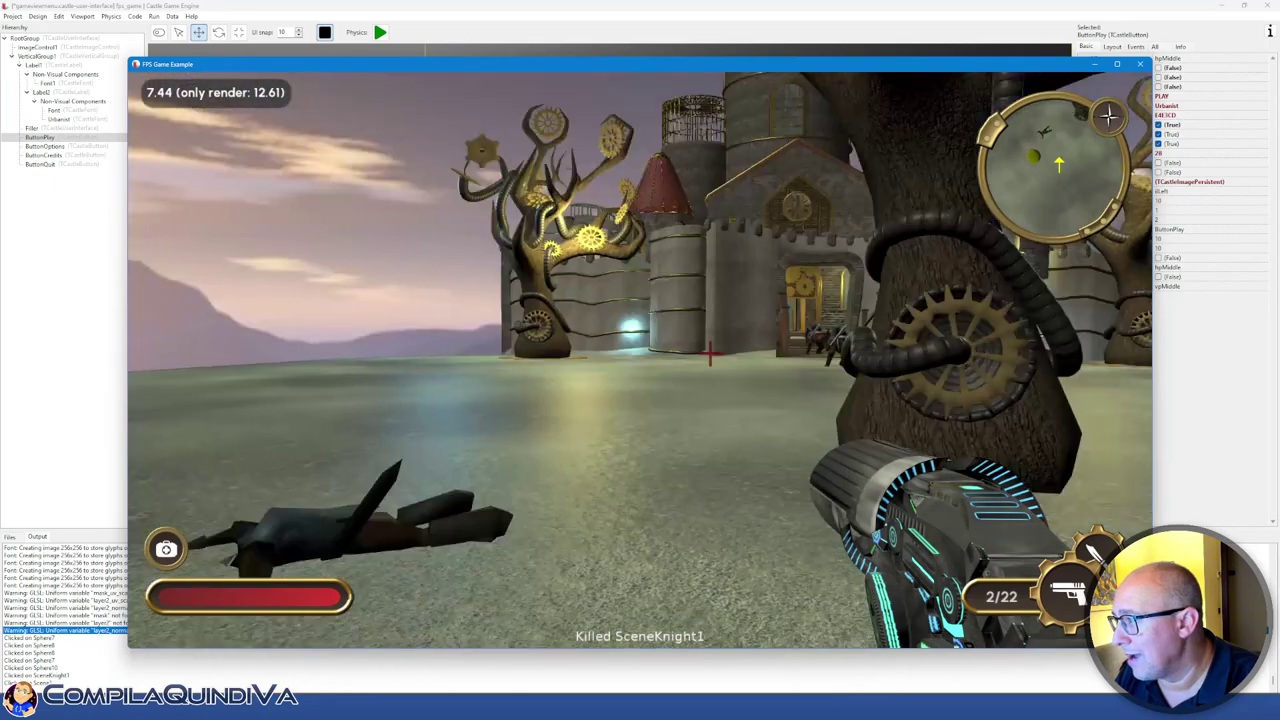
{"action": "key", "text": "Right"}
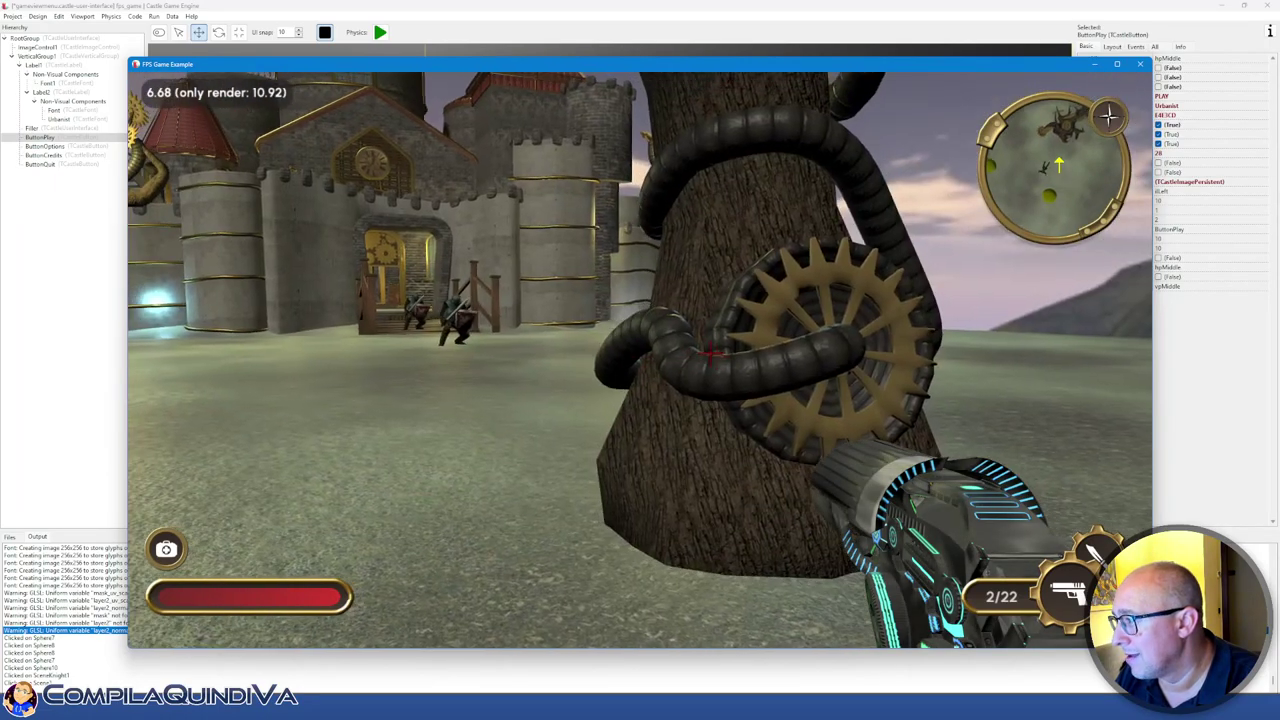
{"action": "key", "text": "Left"}
{"action": "key", "text": "Left"}
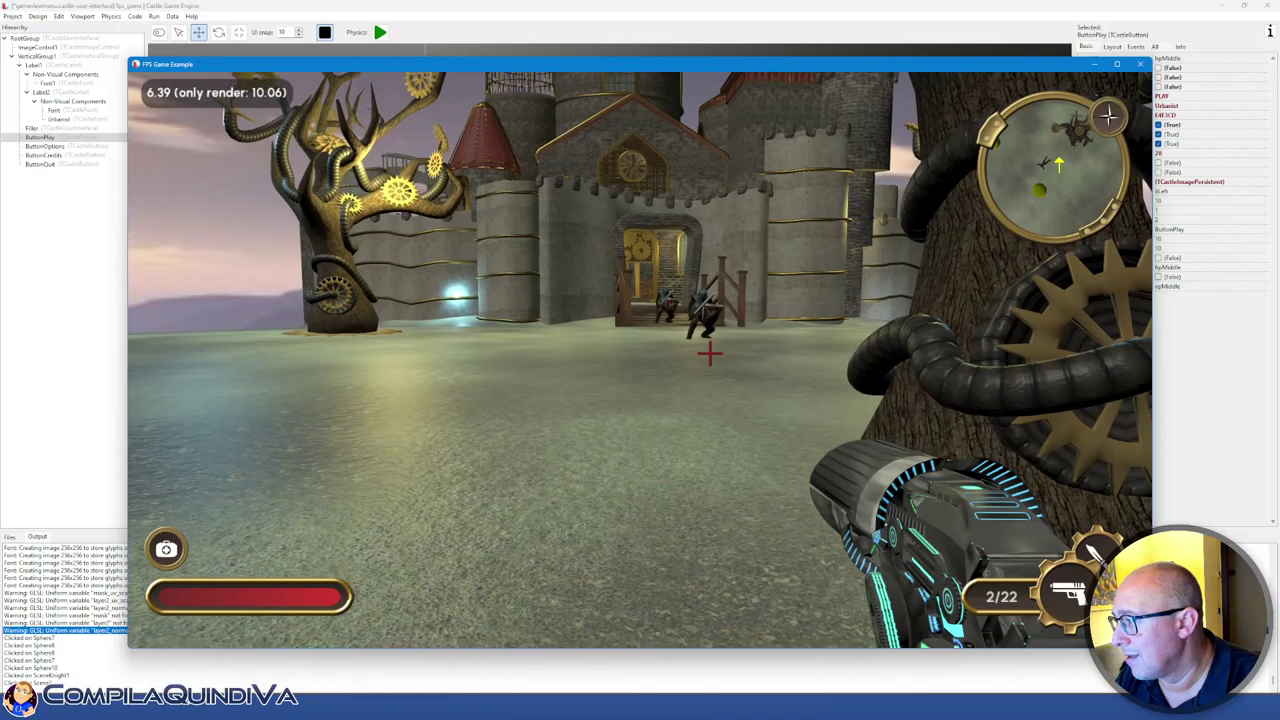
{"action": "key", "text": "w"}
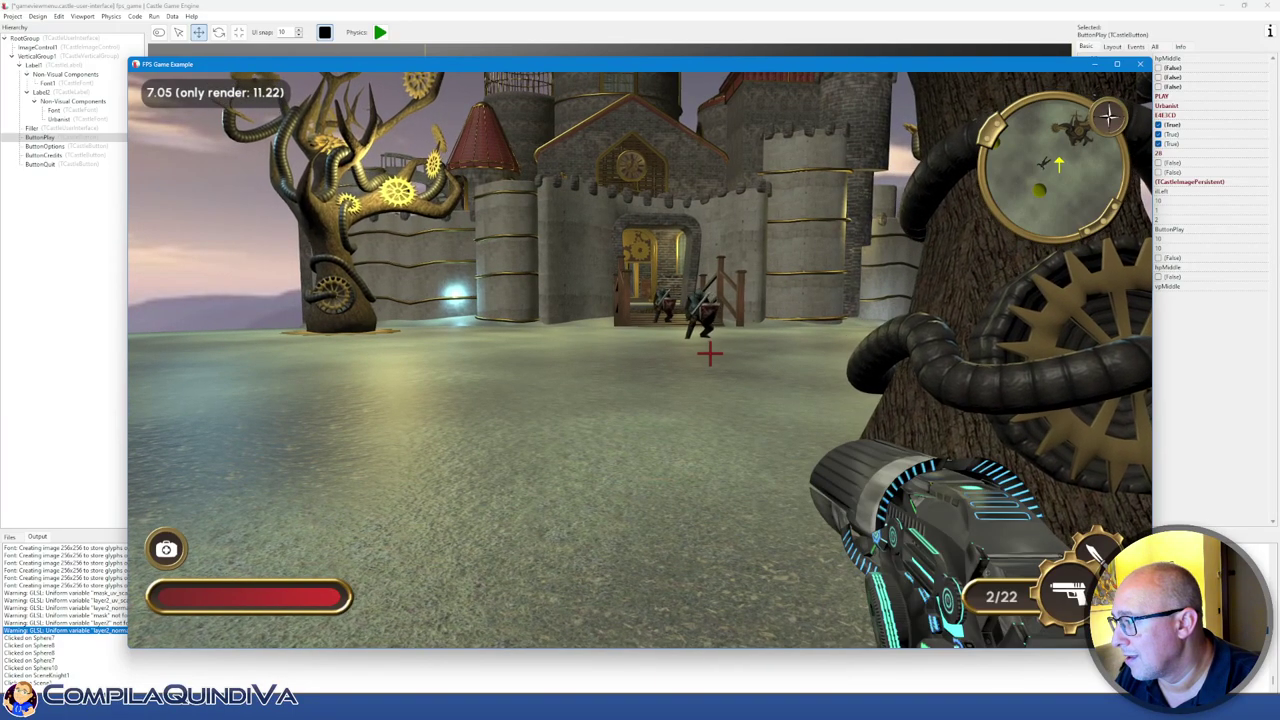
{"action": "key", "text": "Right"}
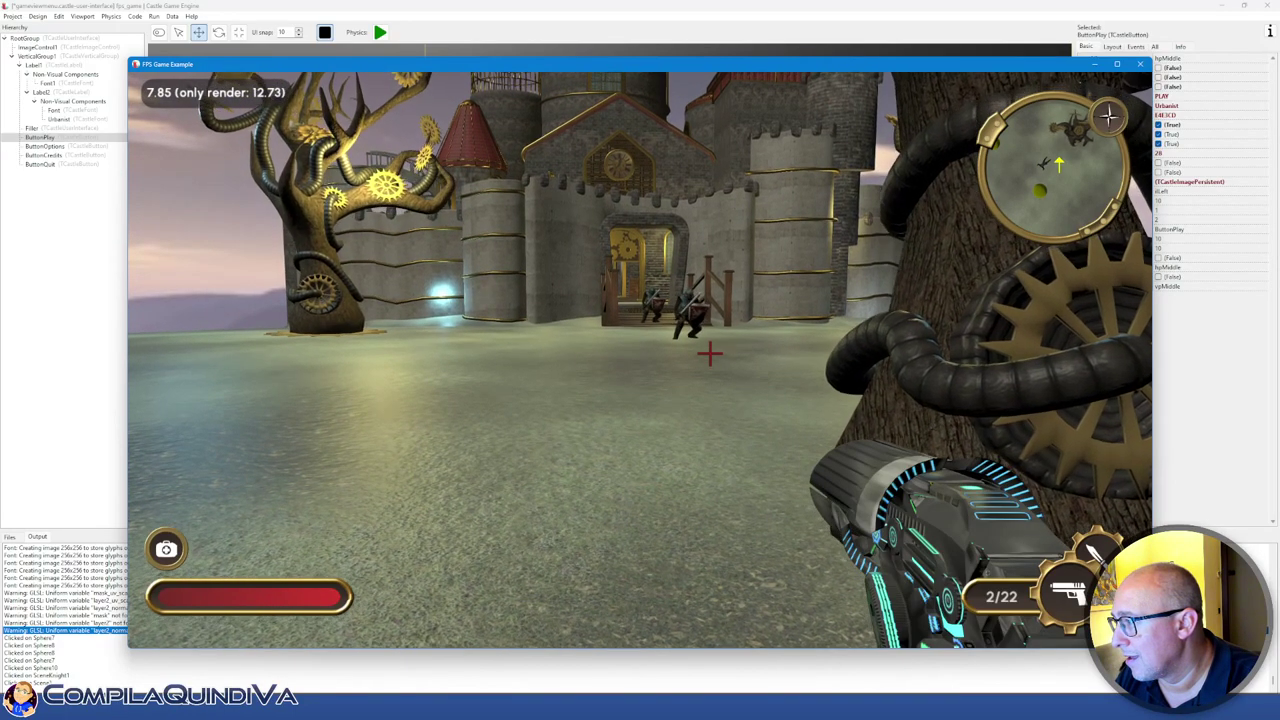
{"action": "key", "text": "Left"}
{"action": "key", "text": "Right"}
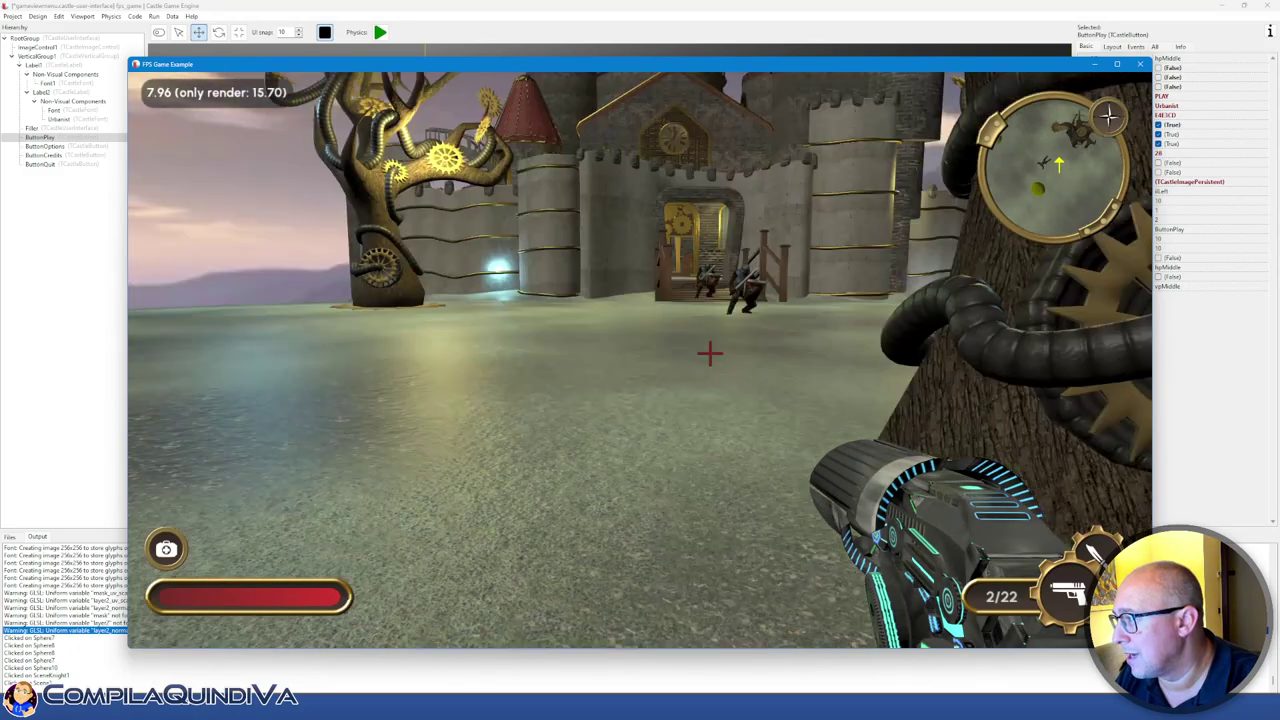
{"action": "key", "text": "w"}
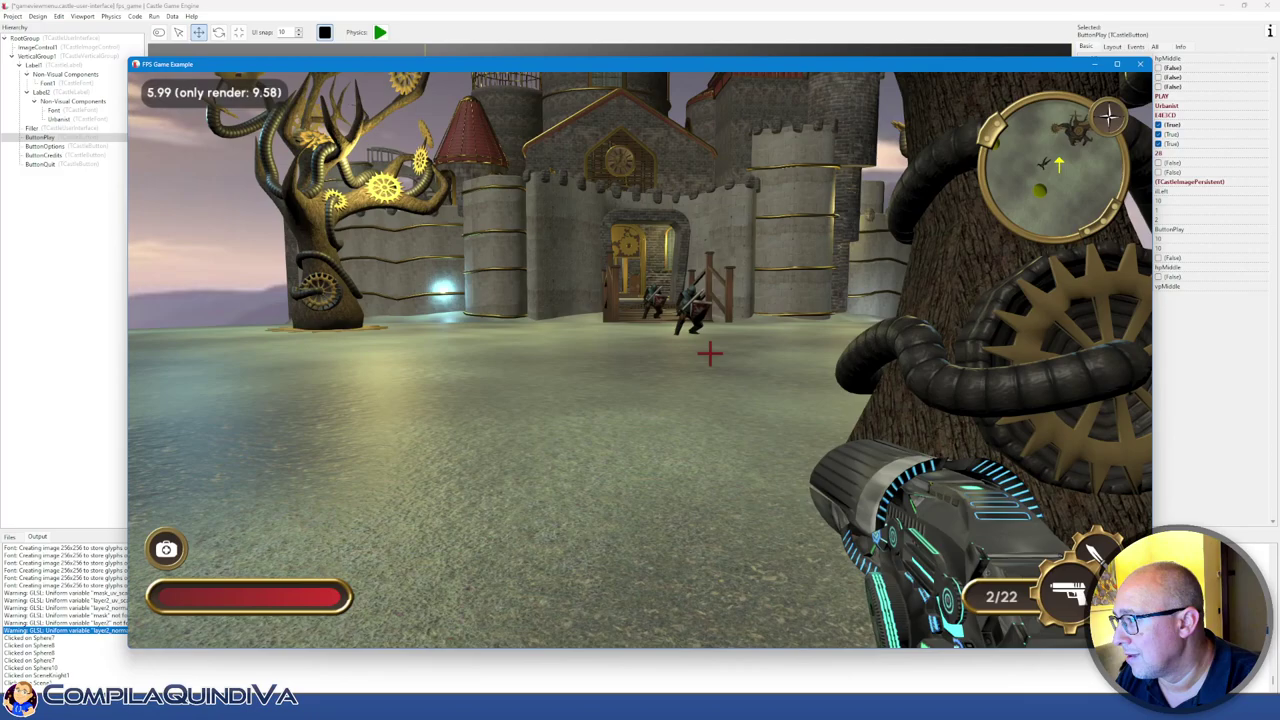
{"action": "key", "text": "Left"}
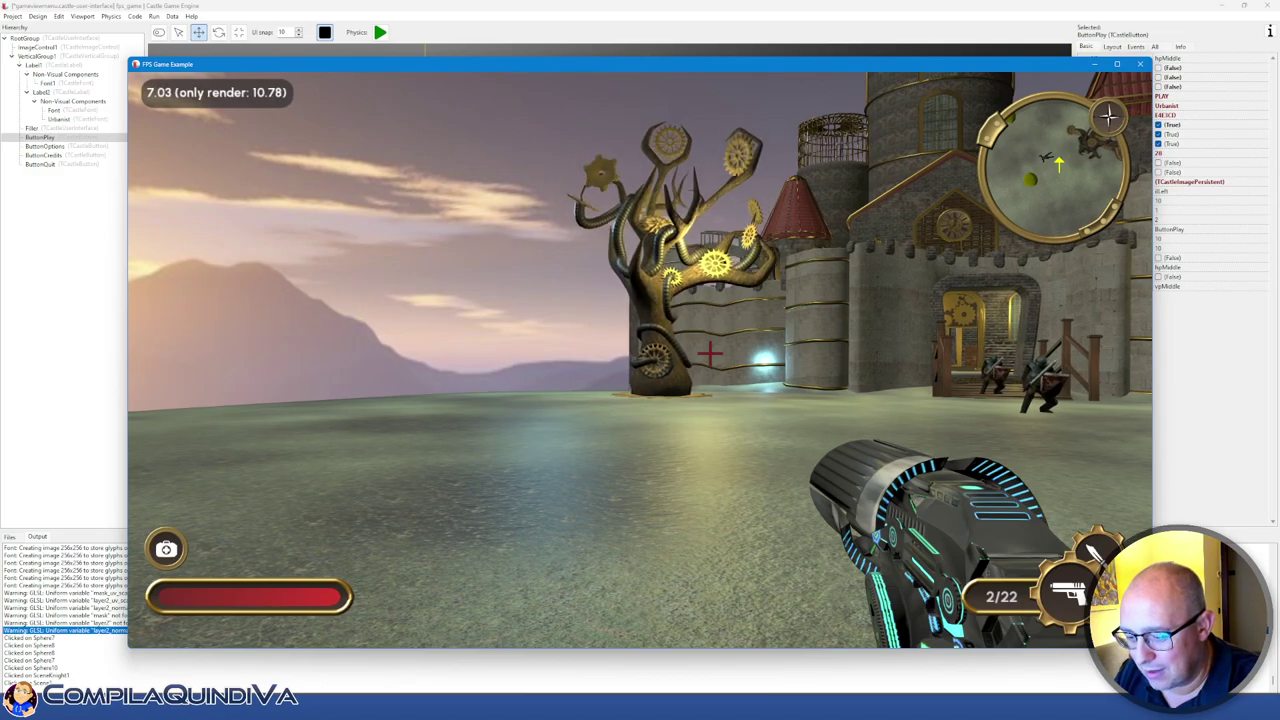
{"action": "key", "text": "Left"}
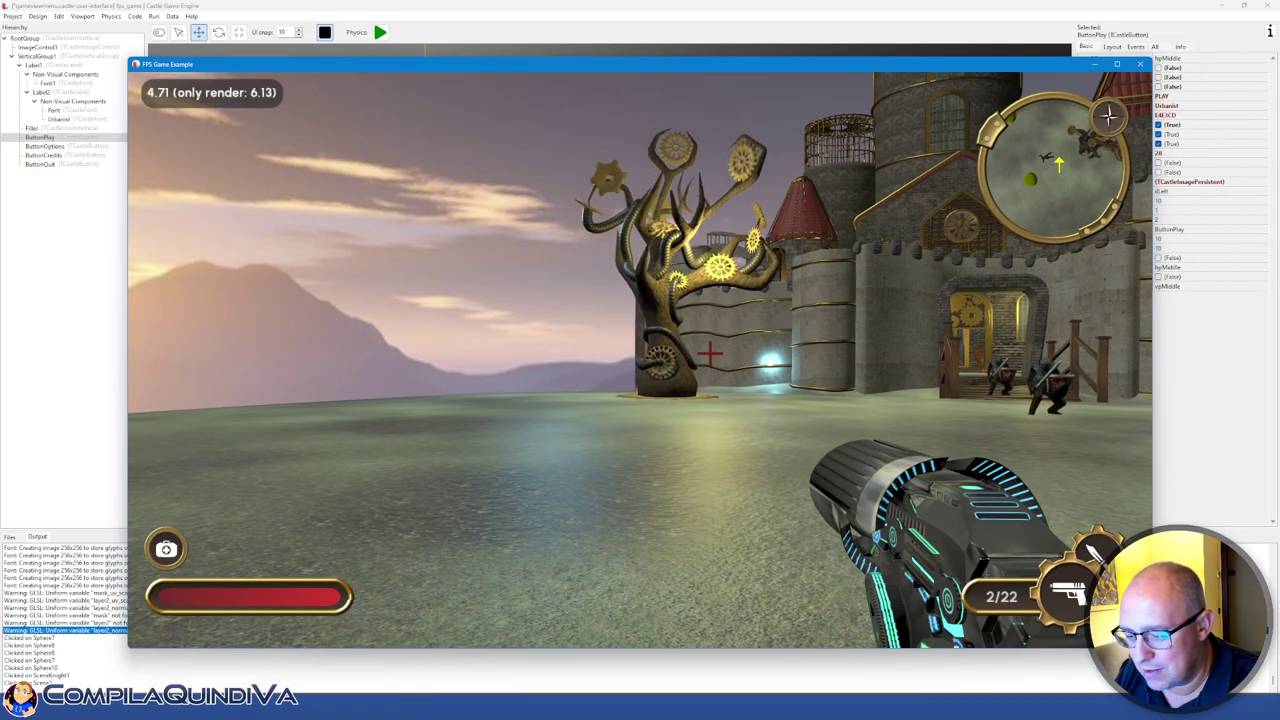
{"action": "key", "text": "Right"}
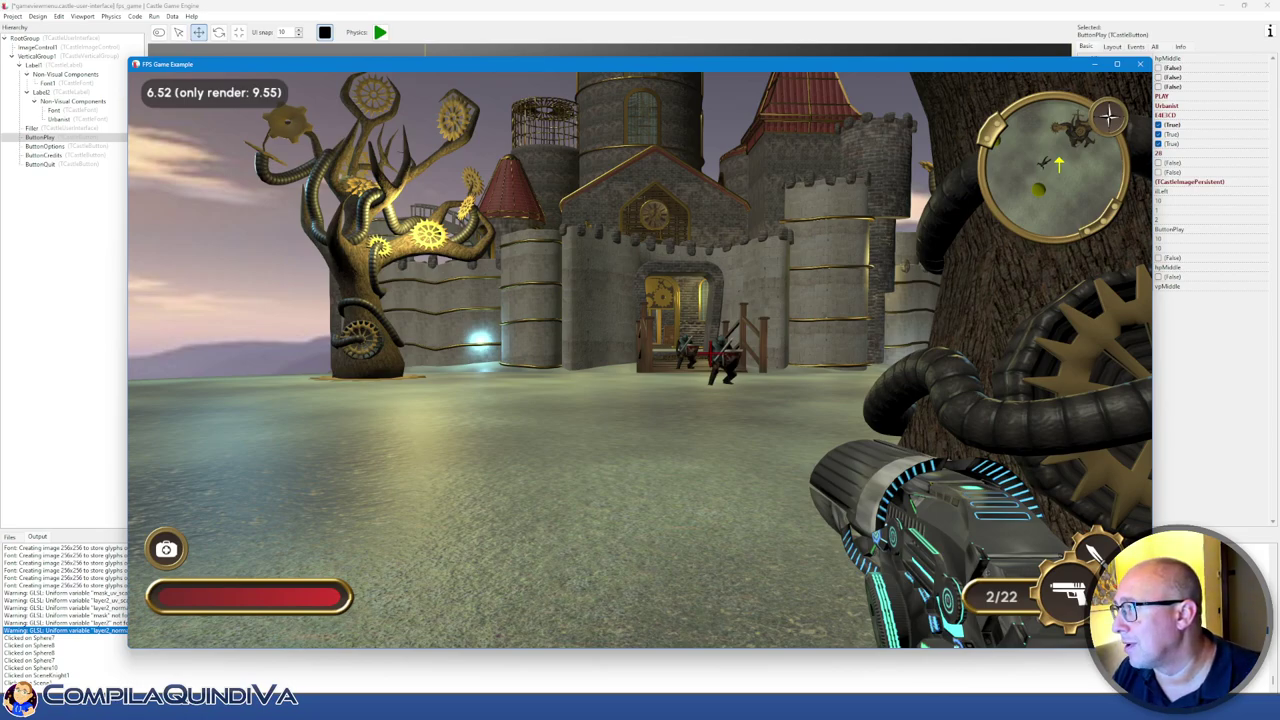
Abort the current game back to the main menu and quit fps_game
{"action": "key", "text": "Escape"}
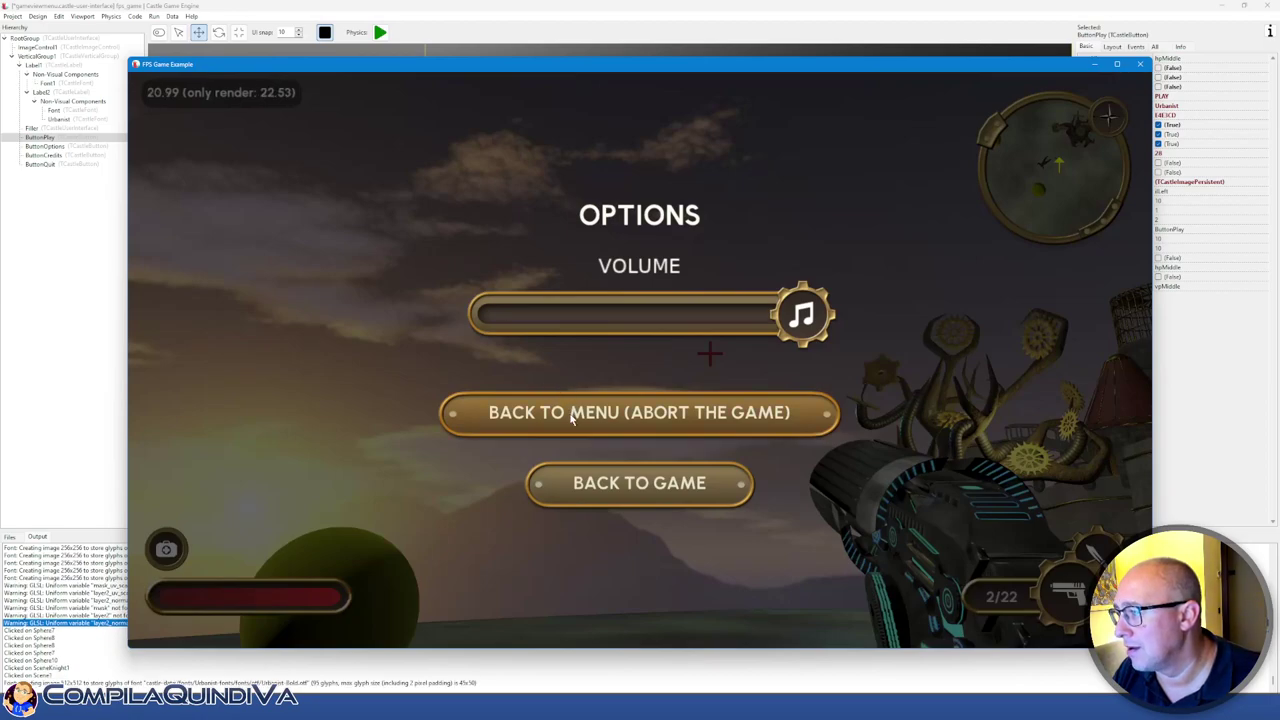
{"action": "left_click", "coordinate": [572, 419]}
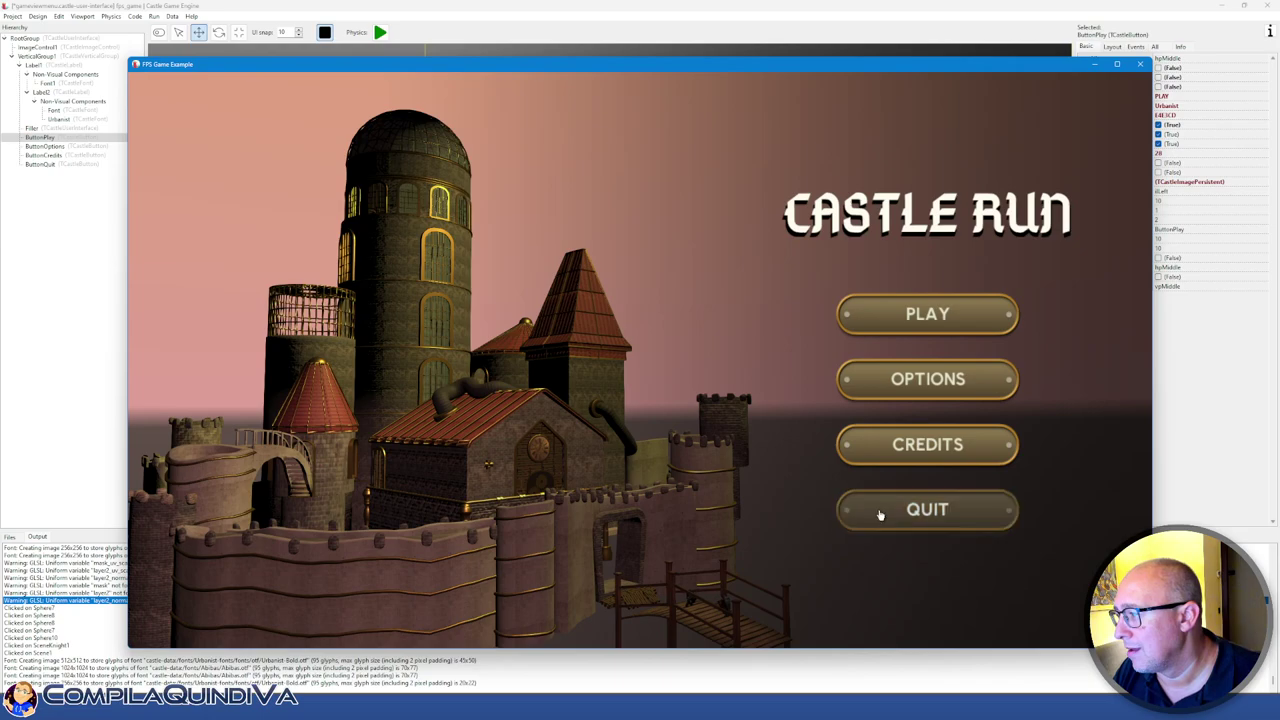
{"action": "left_click", "coordinate": [880, 514]}
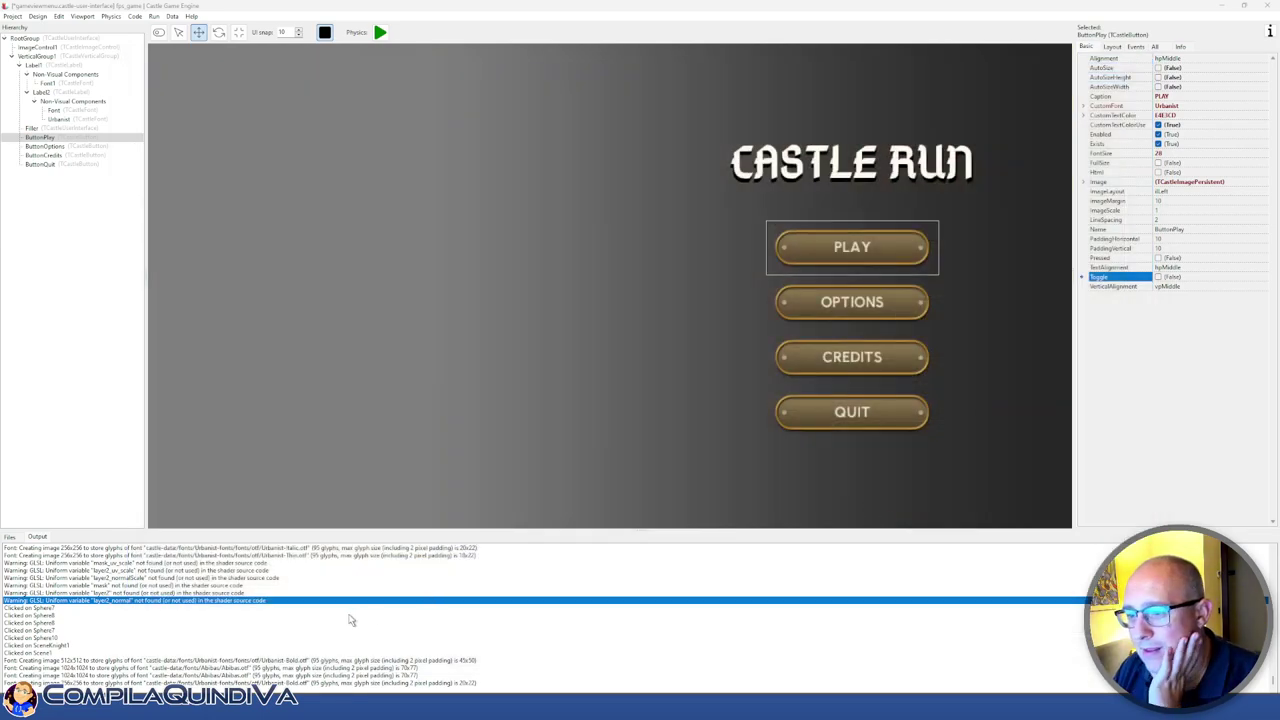
Examine the available run commands, the commands offered for RootGroup, and the commands for creating and saving designs
{"action": "left_click", "coordinate": [153, 17]}
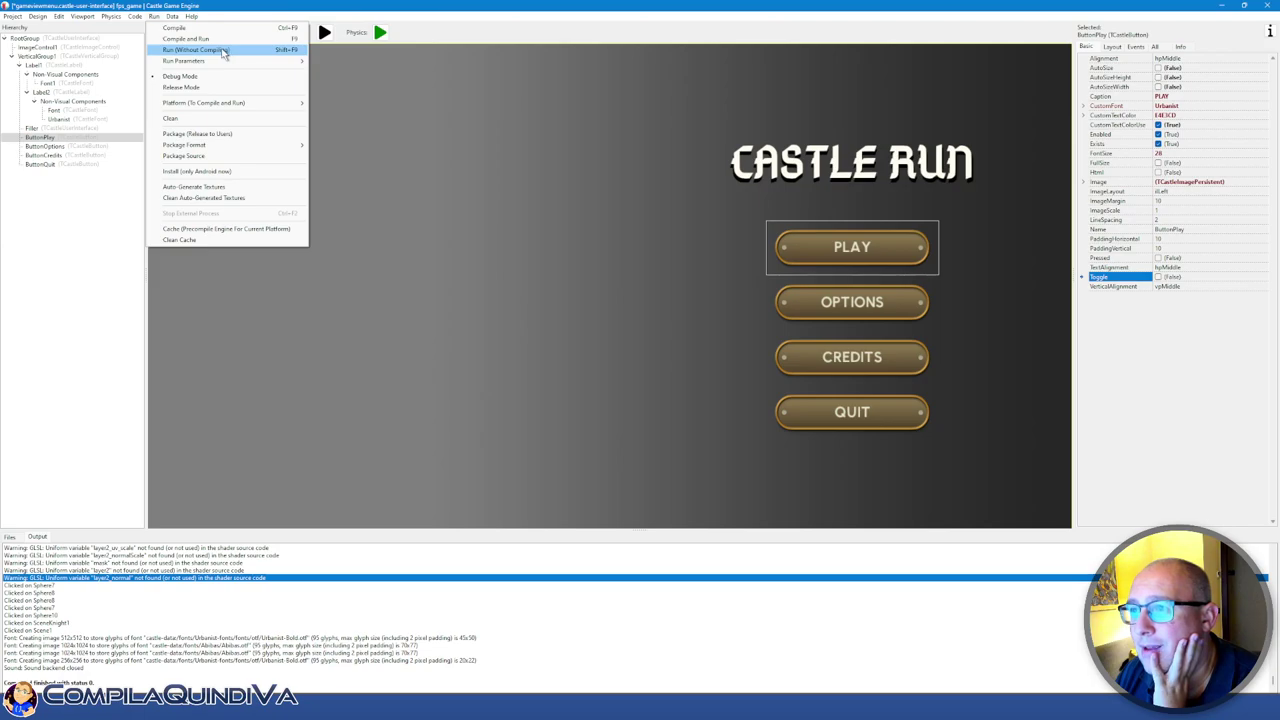
{"action": "left_click", "coordinate": [27, 43]}
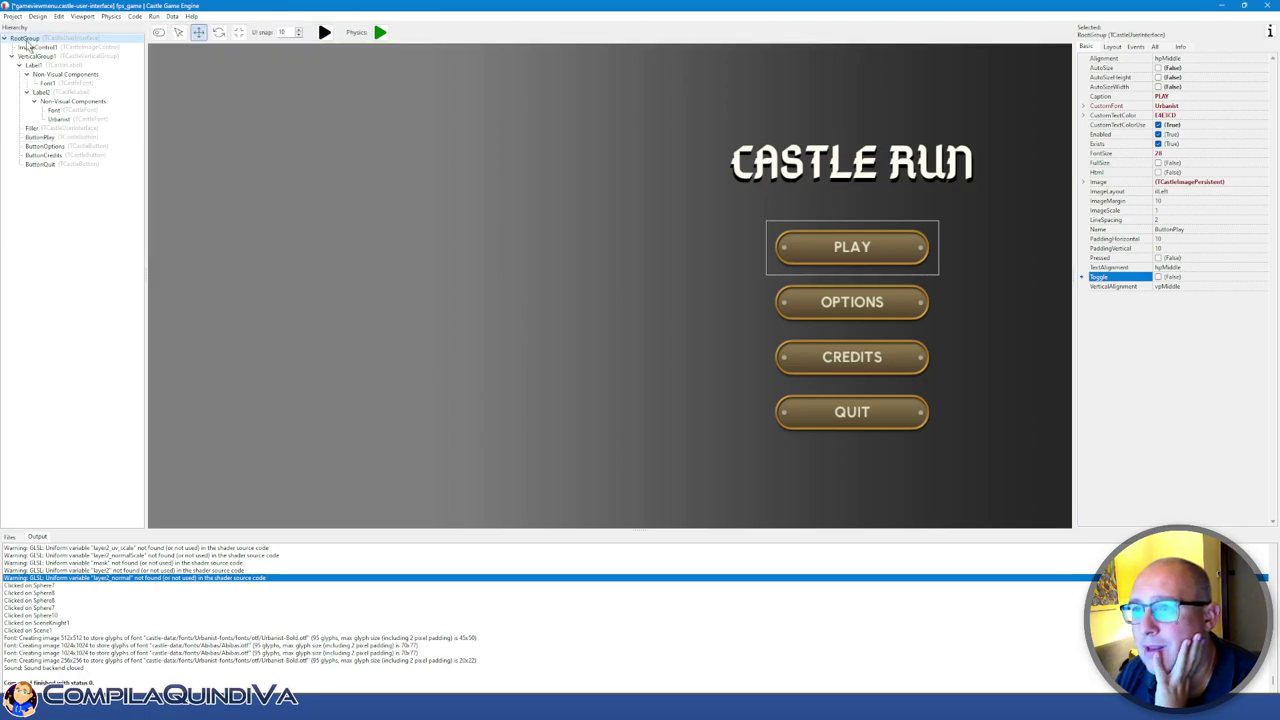
{"action": "right_click", "coordinate": [27, 41]}
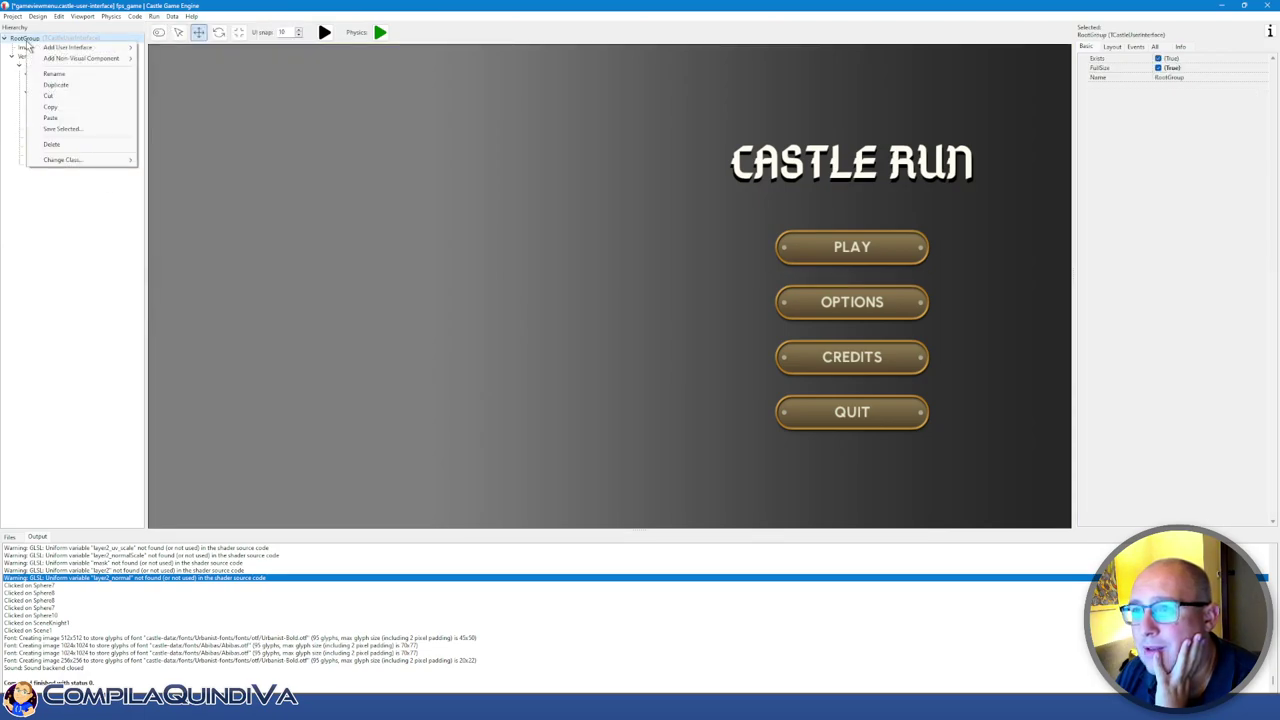
{"action": "left_click", "coordinate": [91, 266]}
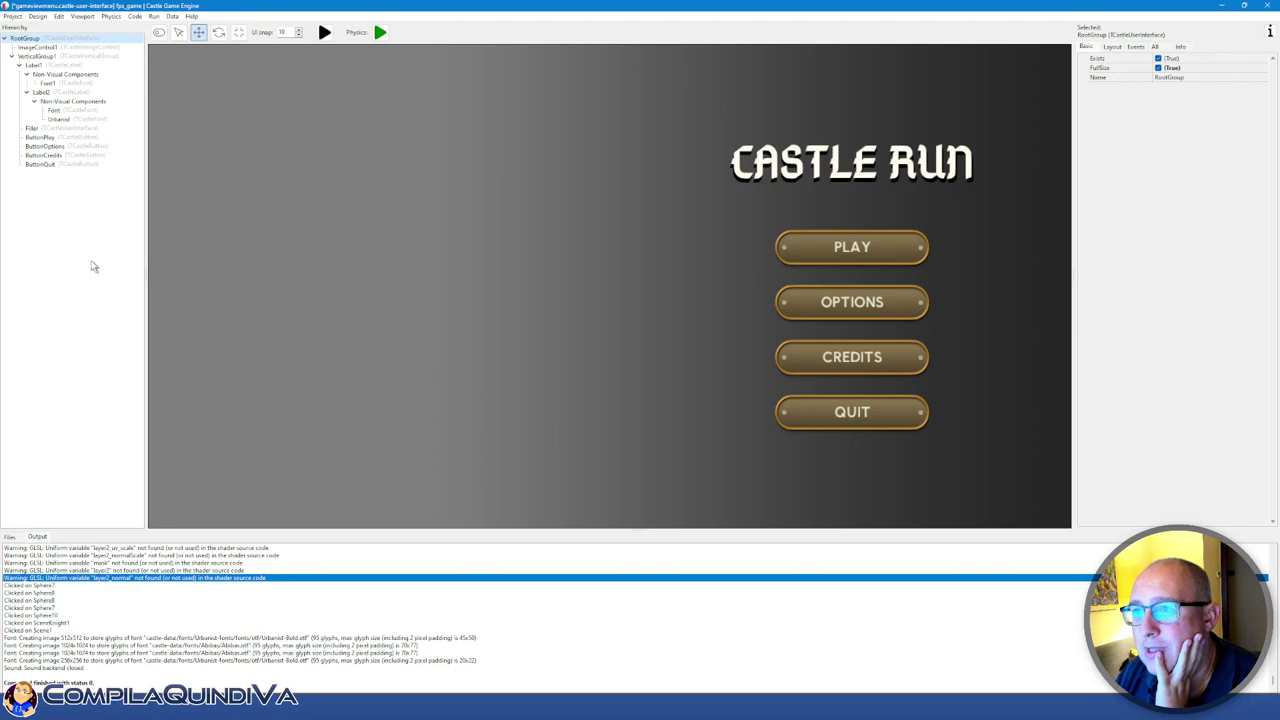
{"action": "left_click", "coordinate": [12, 16]}
{"action": "left_click", "coordinate": [38, 17]}
{"action": "left_click", "coordinate": [40, 17]}
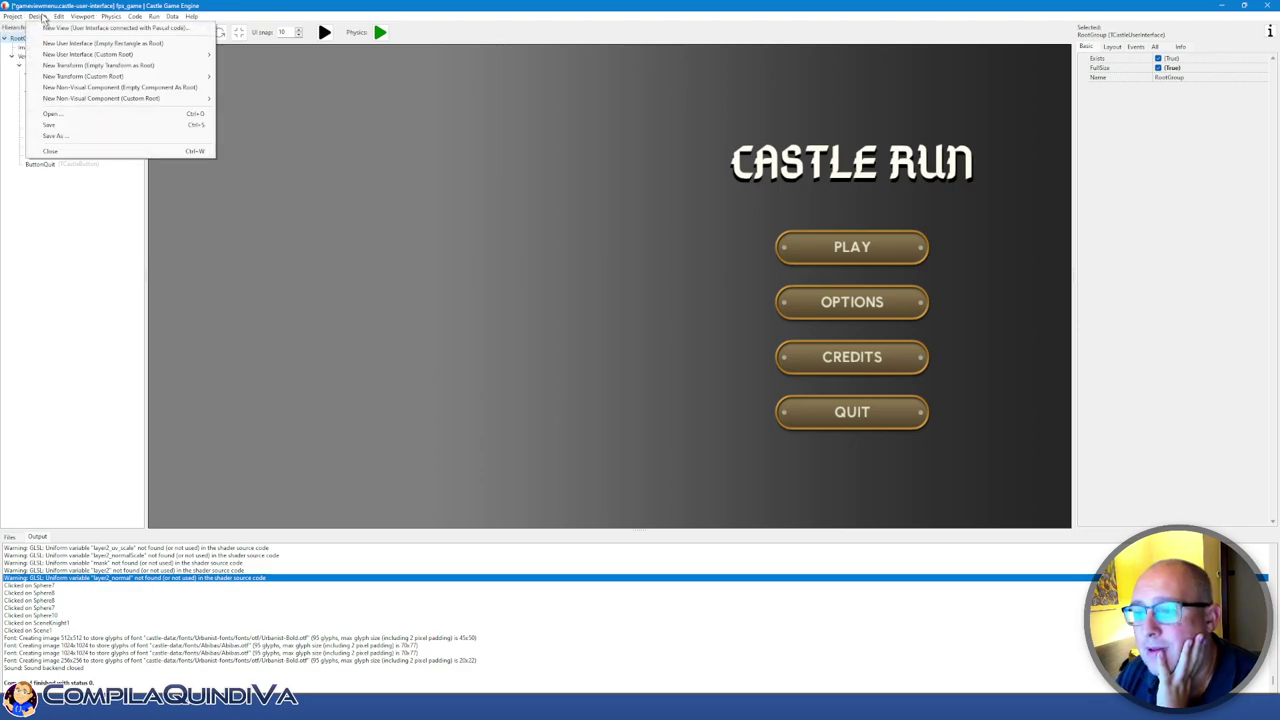
{"action": "left_click", "coordinate": [44, 18]}
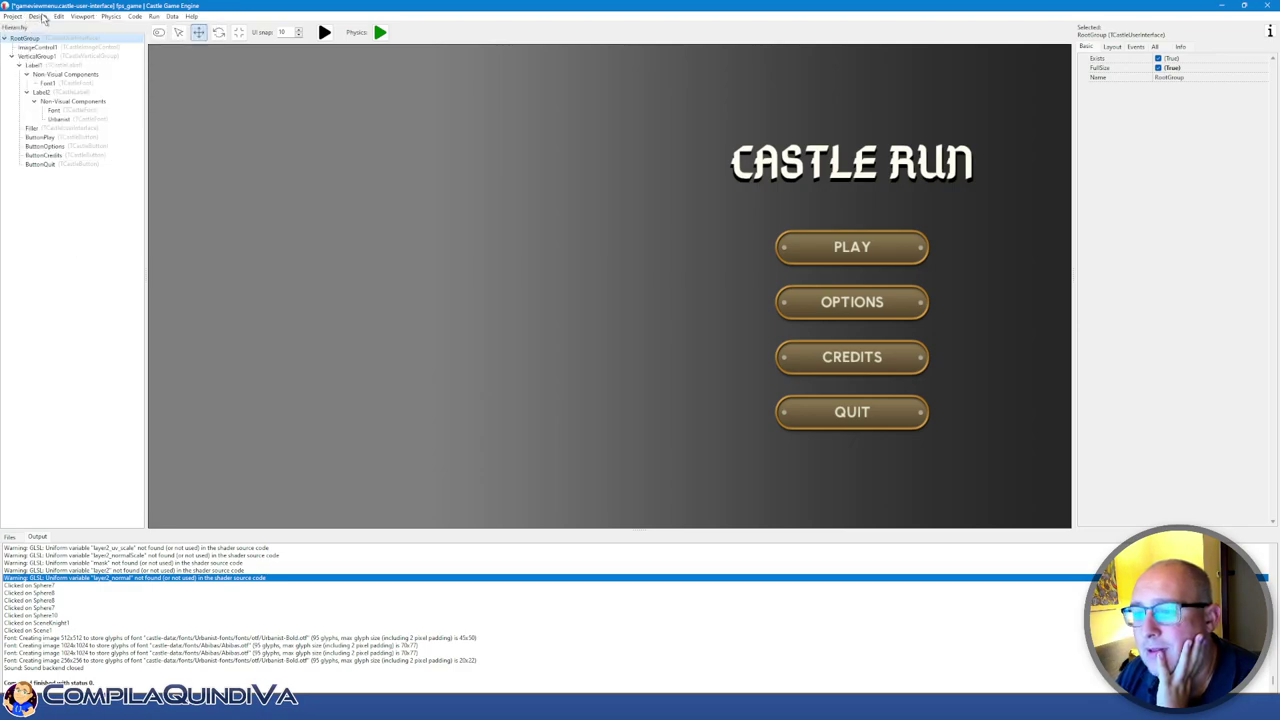
Show the project files, open the fps_game folder in the file explorer and enter its castle-engine-output folder
{"action": "left_click", "coordinate": [14, 537]}
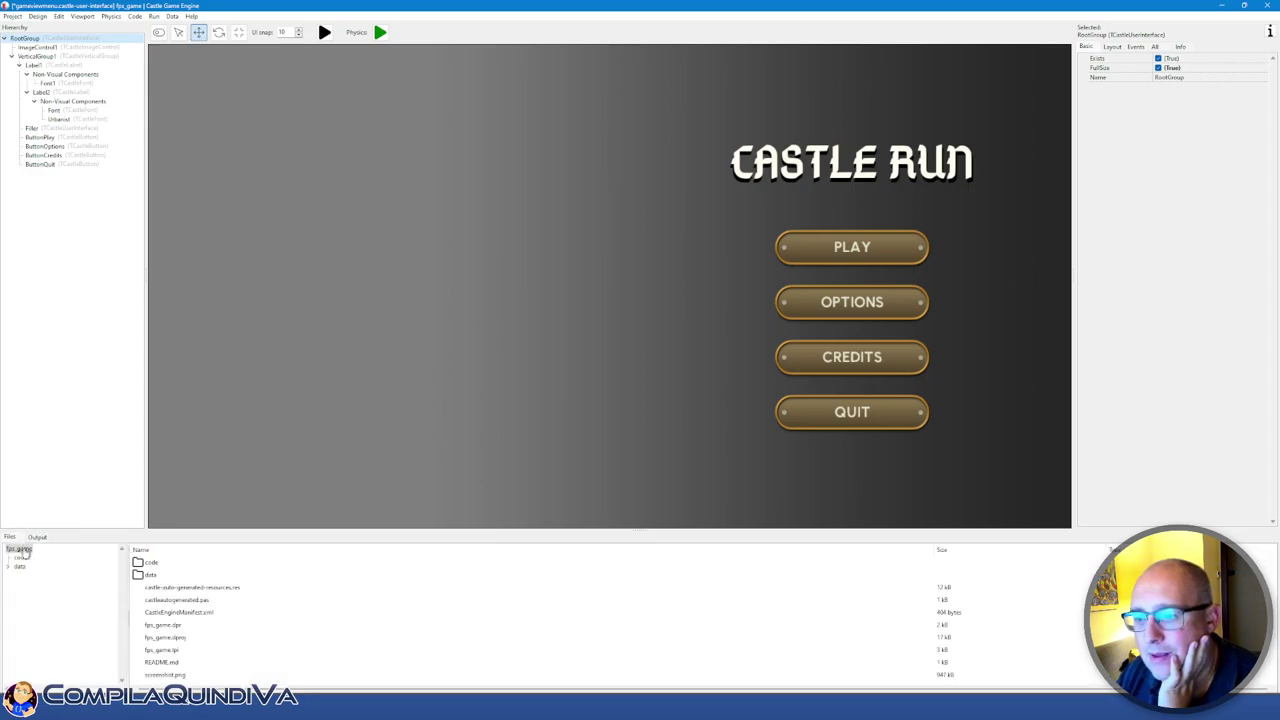
{"action": "left_click", "coordinate": [18, 549]}
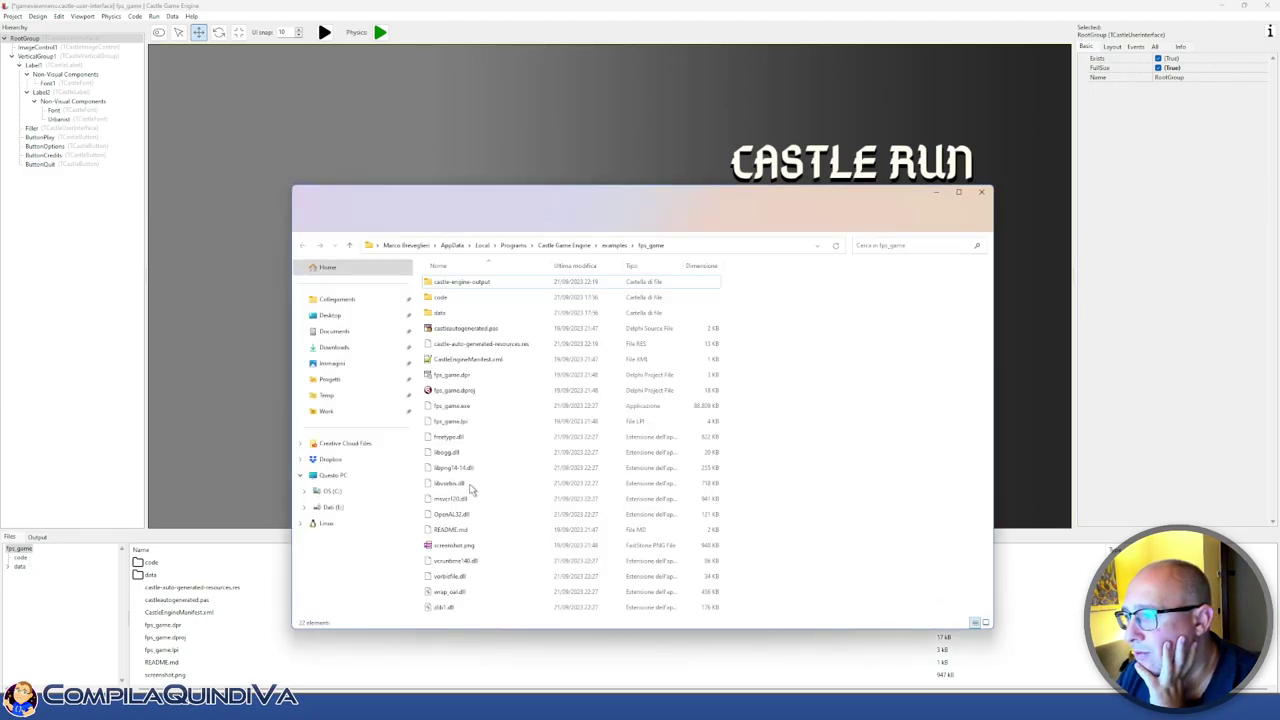
{"action": "double_click", "coordinate": [464, 283]}
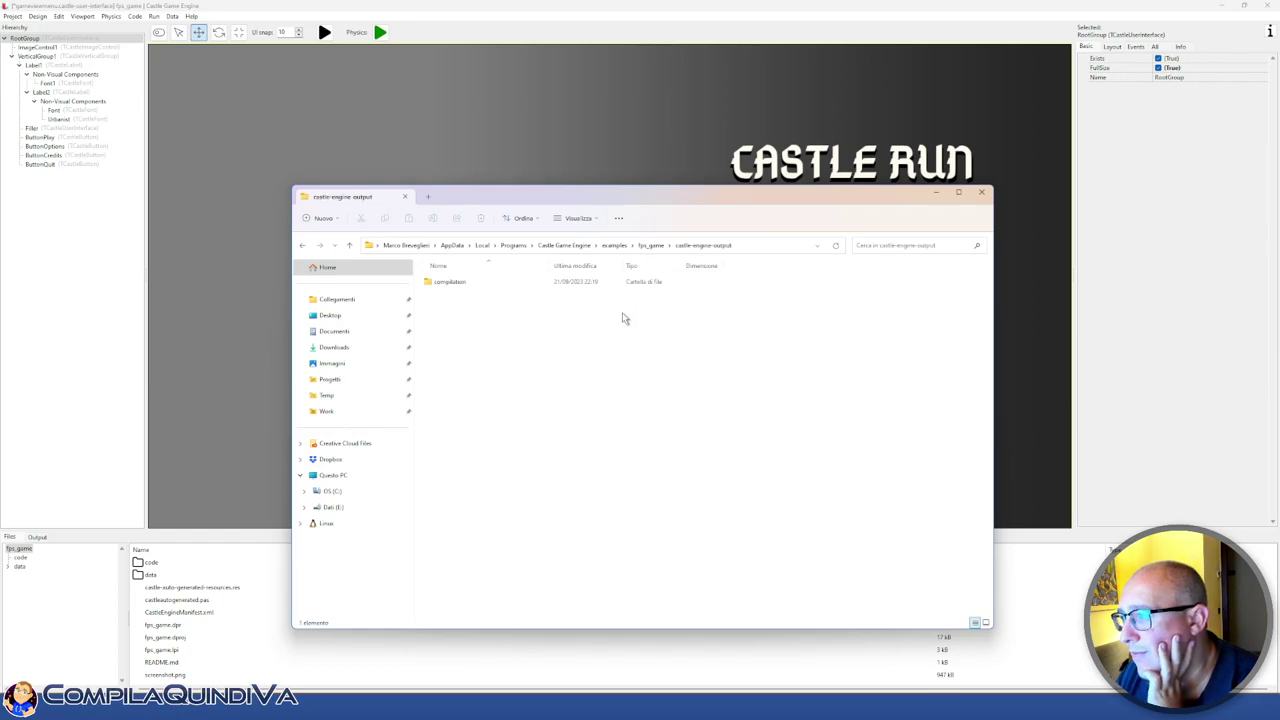
Open the x86_64-win64 folder inside the compilation folder and look through its compiled files
{"action": "double_click", "coordinate": [452, 283]}
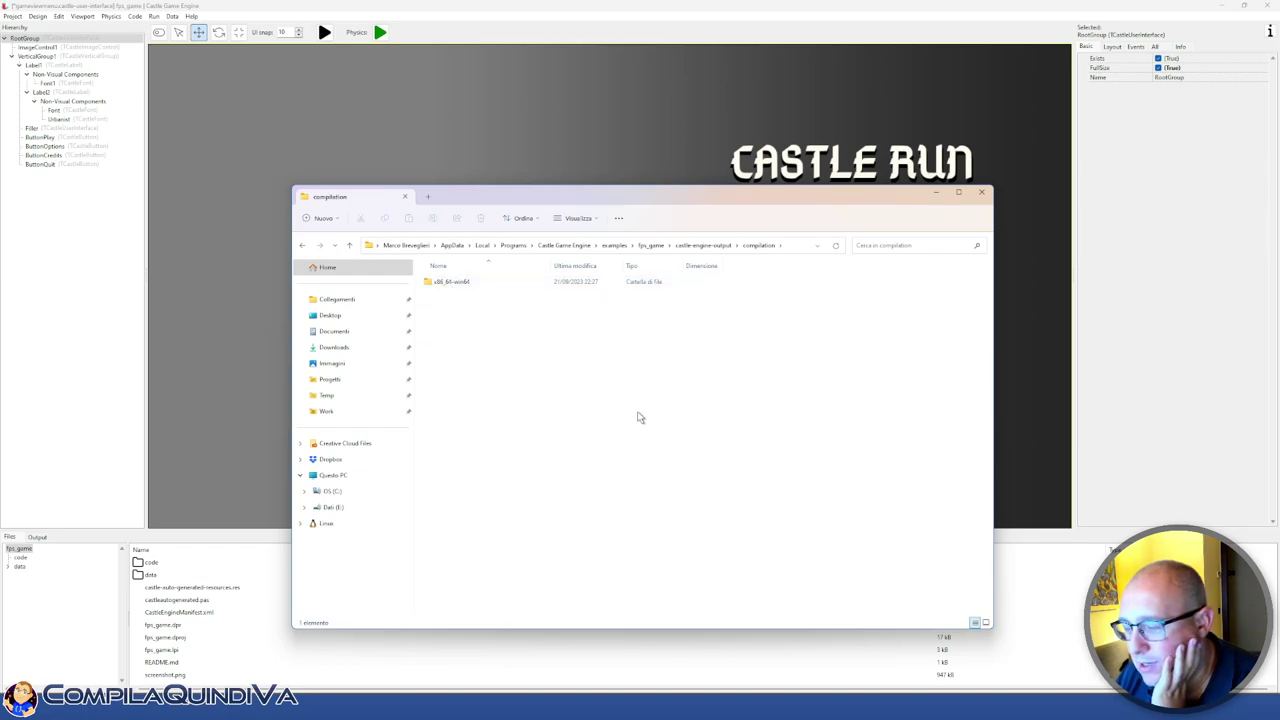
{"action": "double_click", "coordinate": [446, 282]}
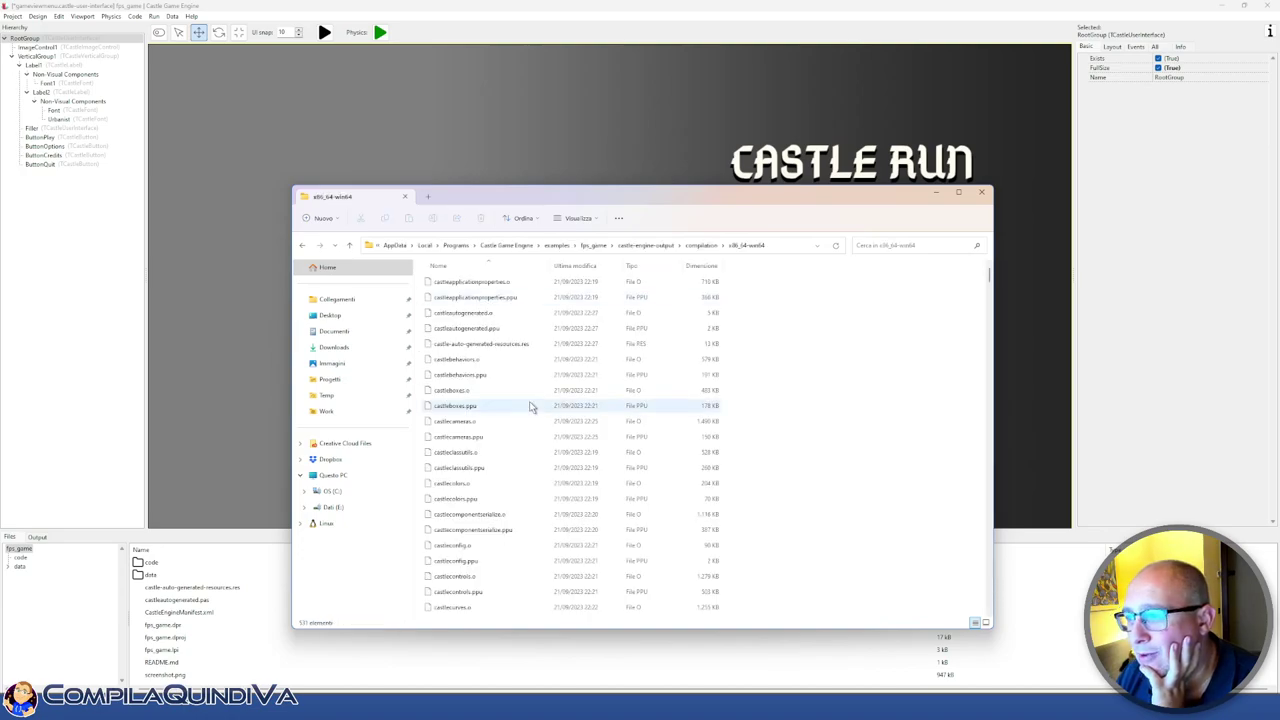
{"action": "scroll", "coordinate": [505, 385], "scroll_direction": "down", "scroll_amount": 5}
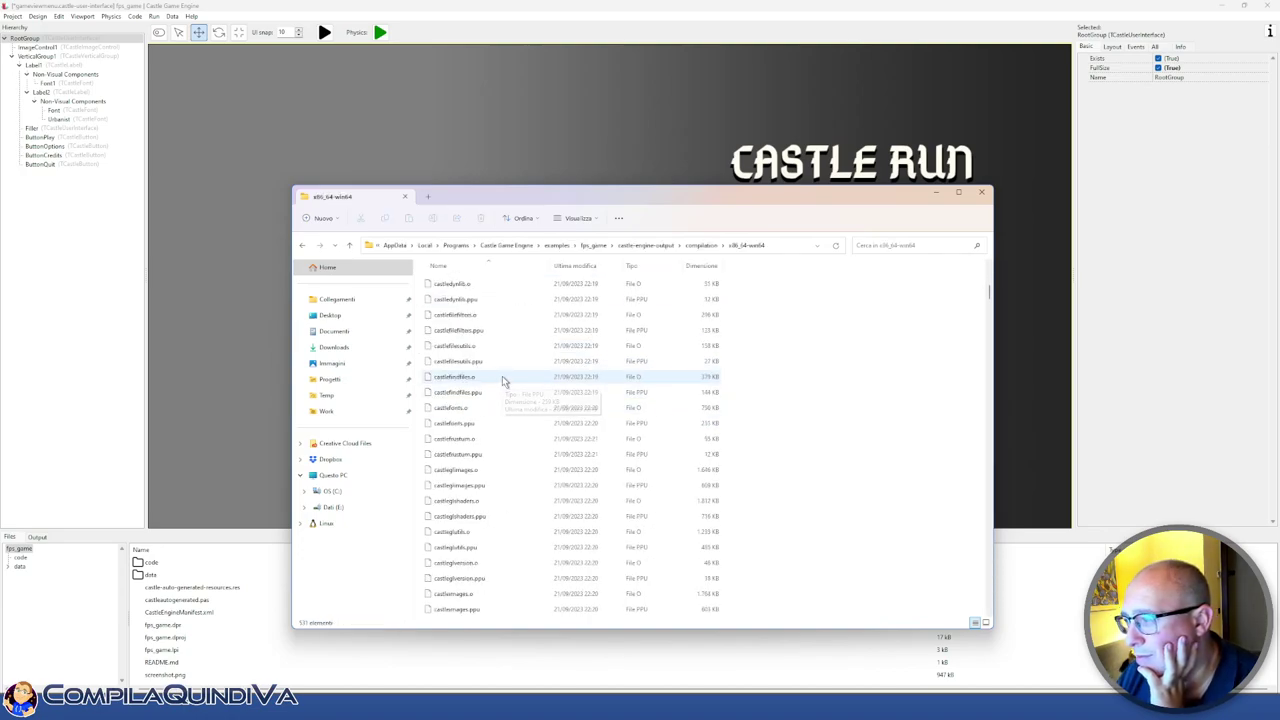
{"action": "scroll", "coordinate": [505, 382], "scroll_direction": "down", "scroll_amount": 6}
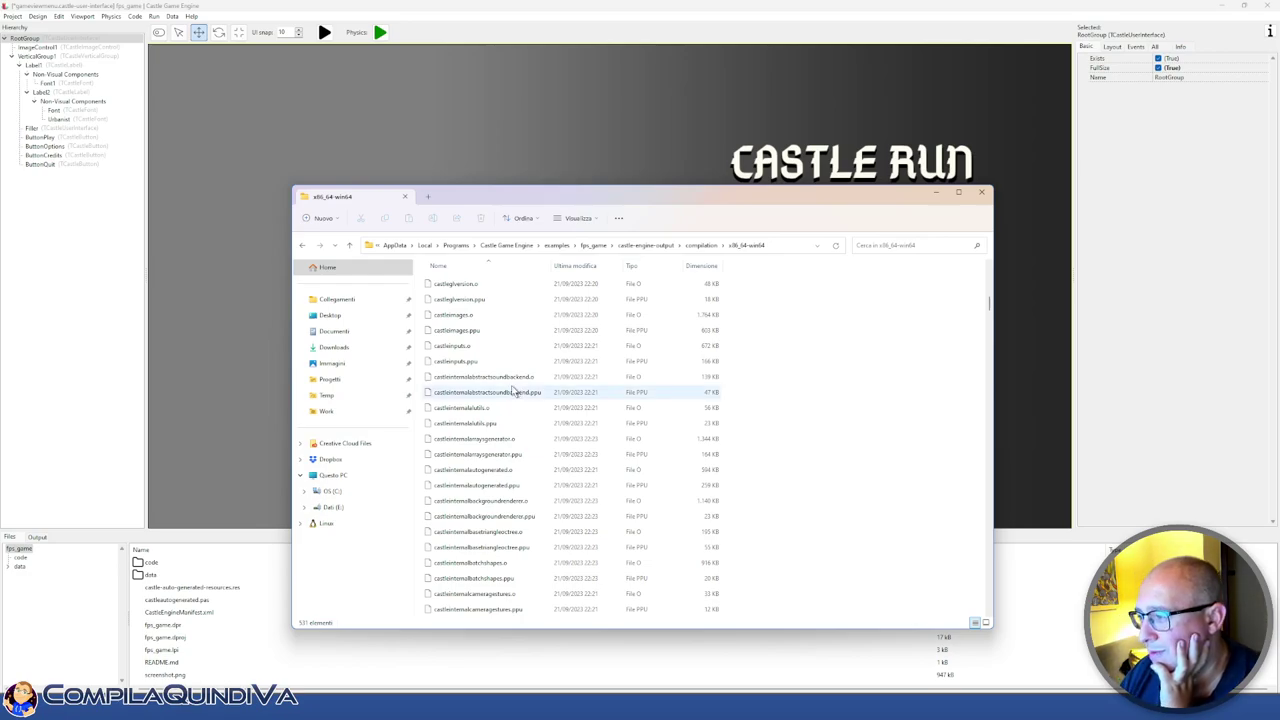
{"action": "key", "text": "End"}
{"action": "key", "text": "Up"}
{"action": "key", "text": "Up"}
{"action": "key", "text": "Up"}
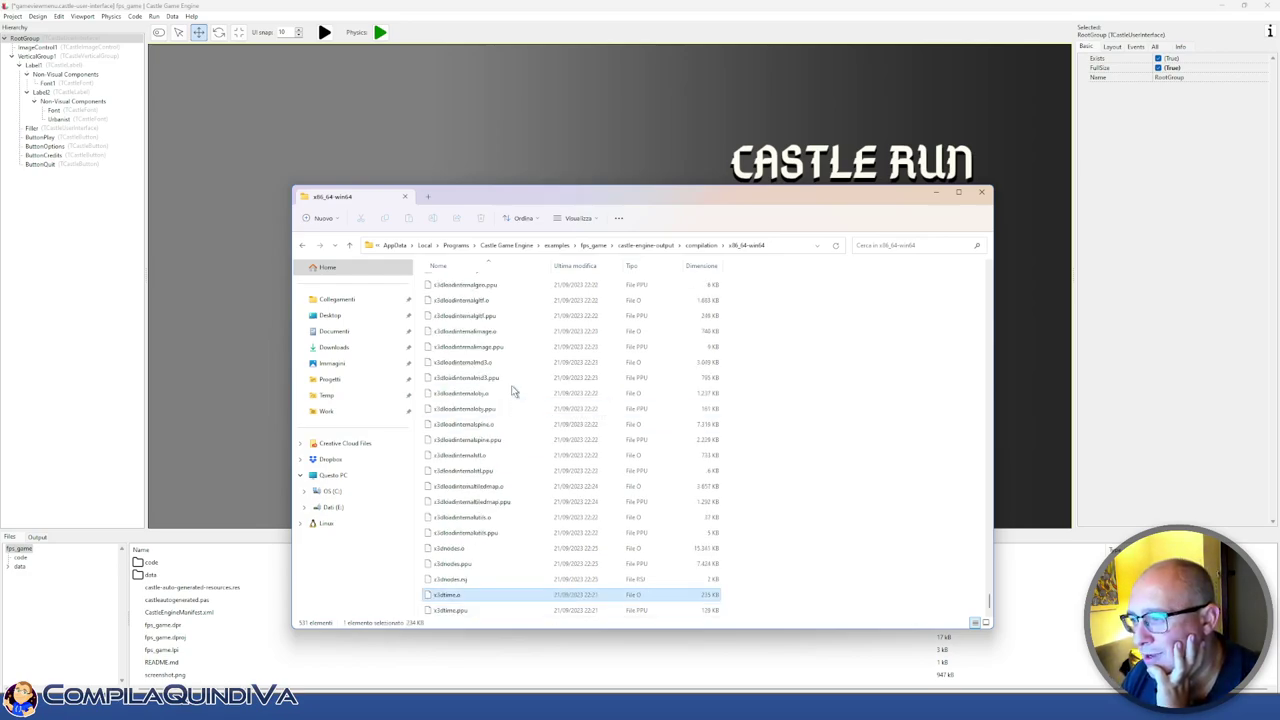
{"action": "key", "text": "Up"}
{"action": "key", "text": "Page_Up"}
{"action": "key", "text": "Page_Up"}
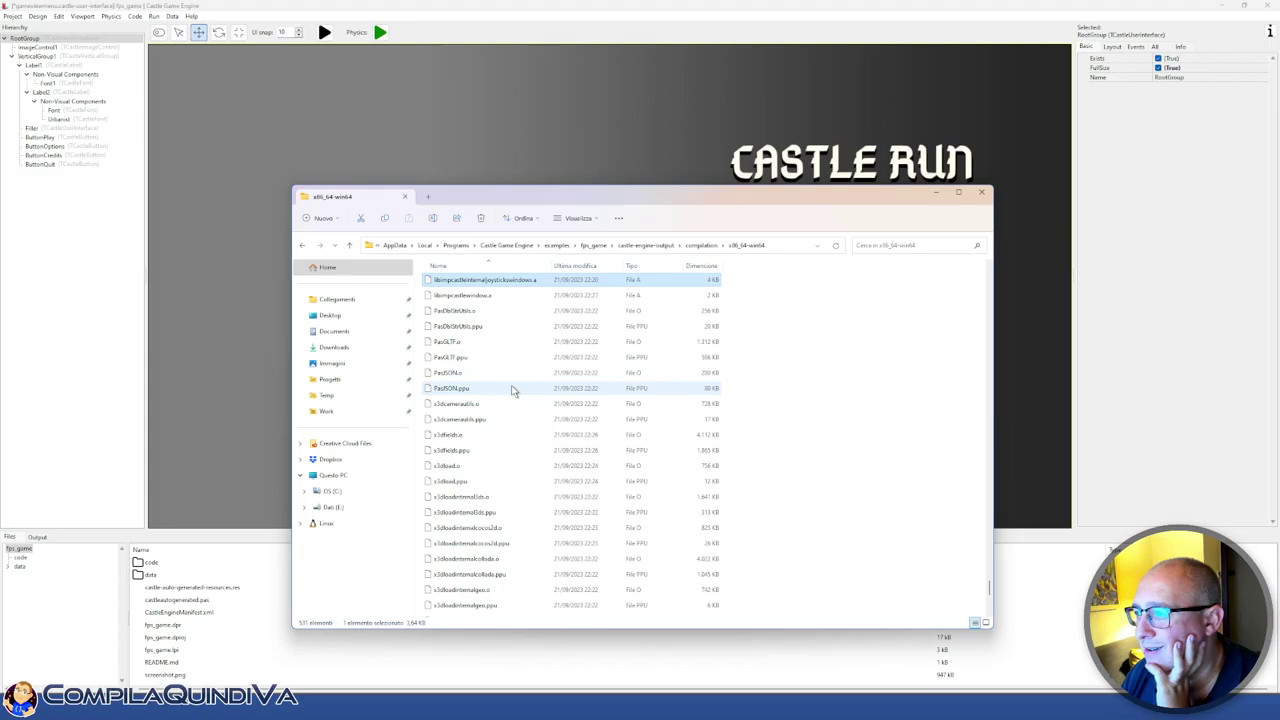
{"action": "key", "text": "Page_Up"}
{"action": "key", "text": "Page_Up"}
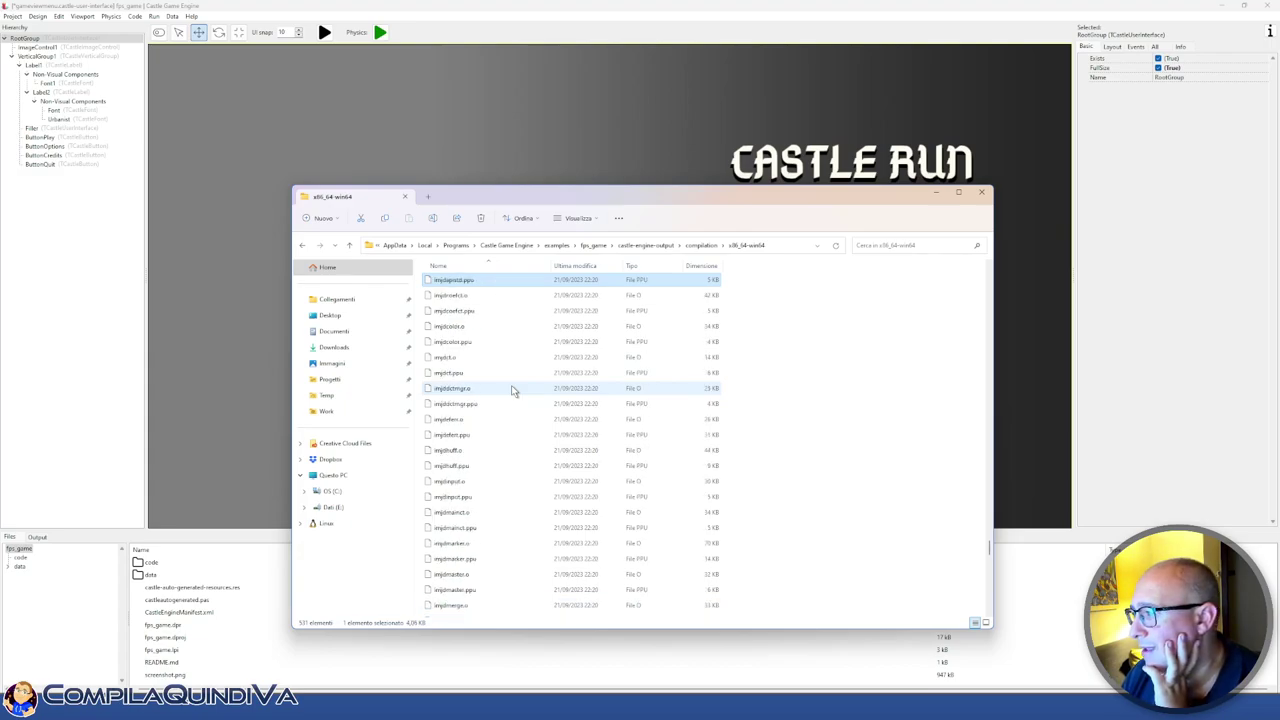
{"action": "key", "text": "Page_Up"}
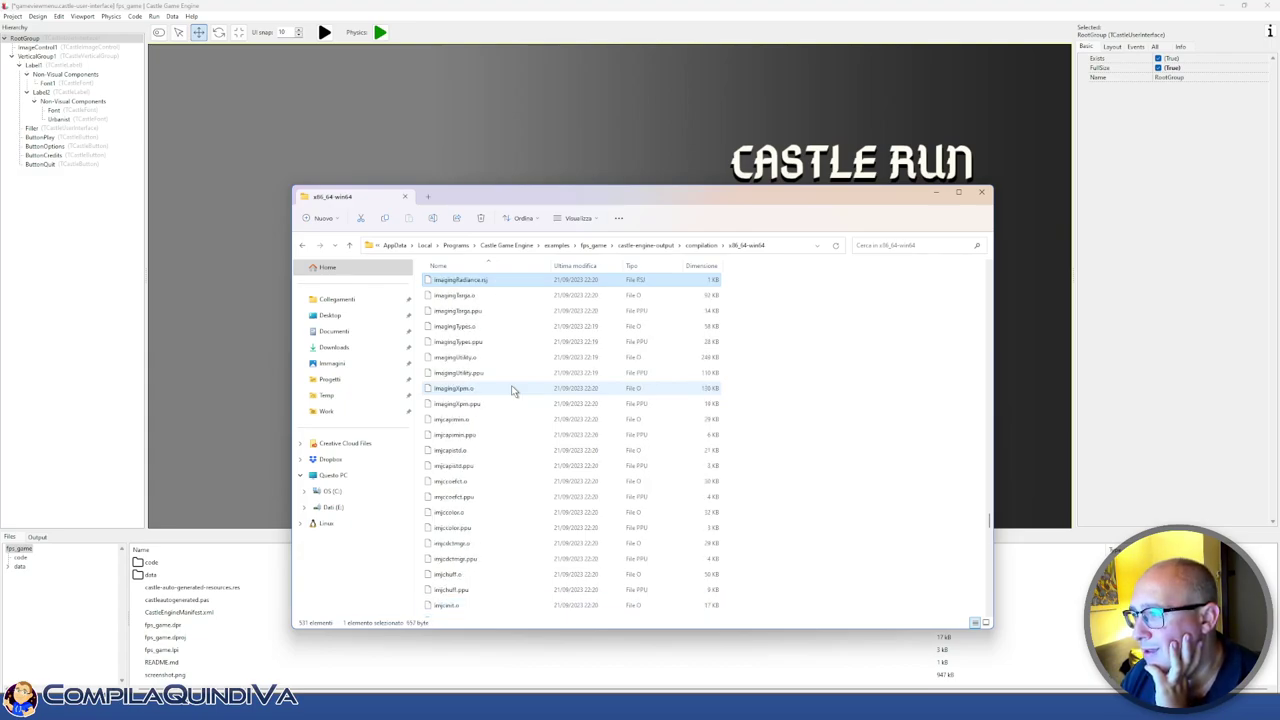
Sort the x86_64-win64 files by type and jump to the first file whose name starts with "l"
{"action": "left_click", "coordinate": [633, 265]}
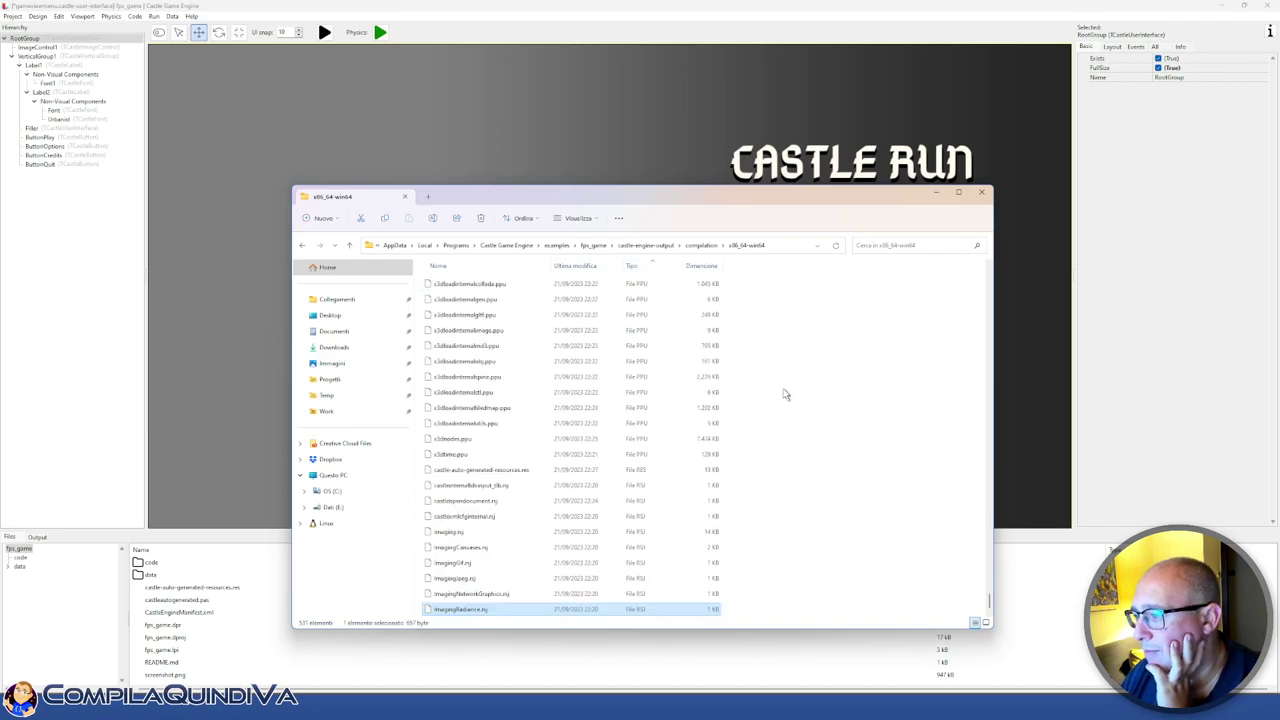
{"action": "scroll", "coordinate": [785, 393], "scroll_direction": "down", "scroll_amount": 1}
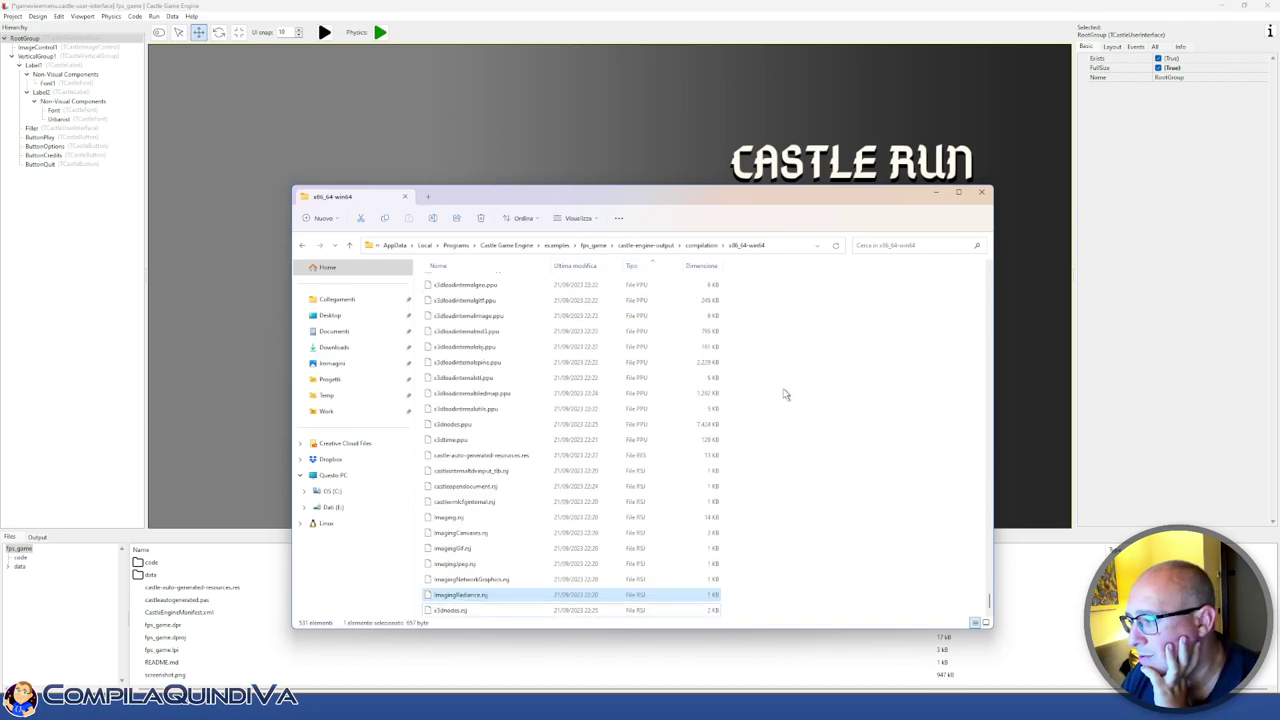
{"action": "key", "text": "l"}
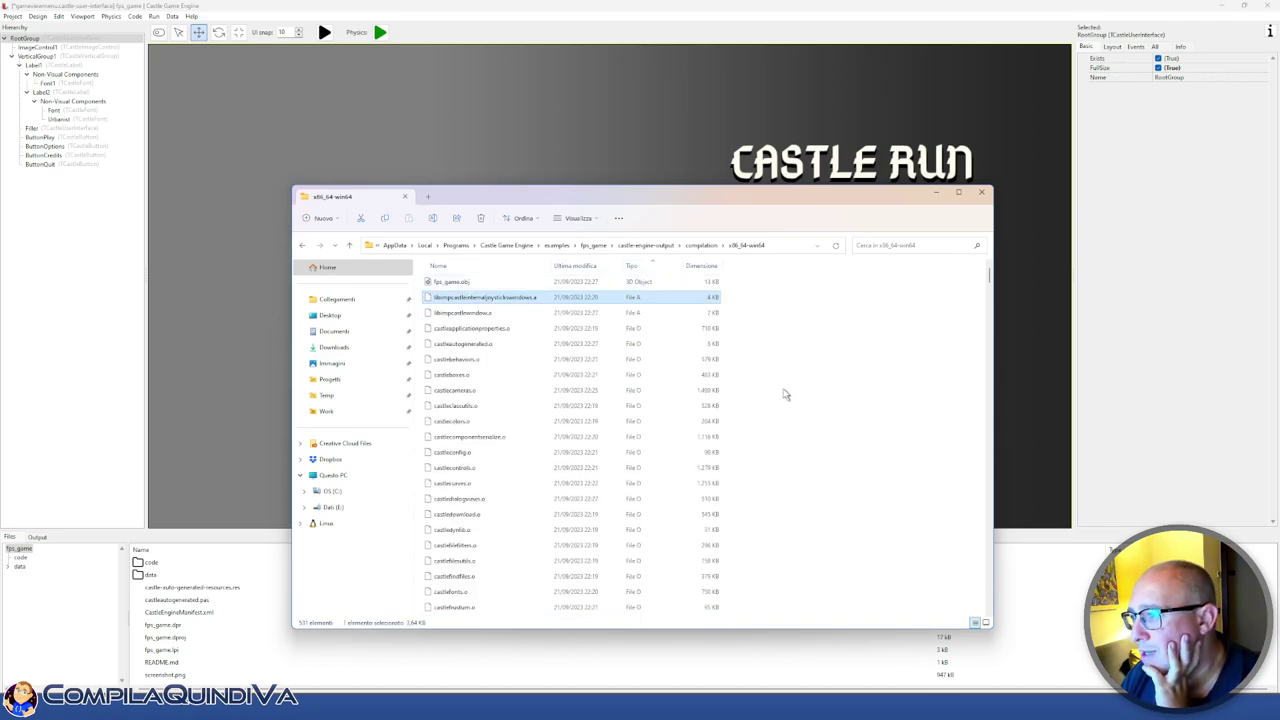
Examine the type-sorted files in the x86_64-win64 folder, from the .a libraries through the .o object files and into the .ppu files
{"action": "key", "text": "Down"}
{"action": "key", "text": "Down"}
{"action": "key", "text": "Down"}
{"action": "key", "text": "Down"}
{"action": "key", "text": "Down"}
{"action": "key", "text": "Down"}
{"action": "key", "text": "Down"}
{"action": "key", "text": "Down"}
{"action": "key", "text": "Down"}
{"action": "key", "text": "Down"}
{"action": "key", "text": "Down"}
{"action": "key", "text": "Down"}
{"action": "key", "text": "Down"}
{"action": "key", "text": "Down"}
{"action": "key", "text": "Down"}
{"action": "key", "text": "Down"}
{"action": "key", "text": "Down"}
{"action": "key", "text": "Down"}
{"action": "key", "text": "Down"}
{"action": "key", "text": "Down"}
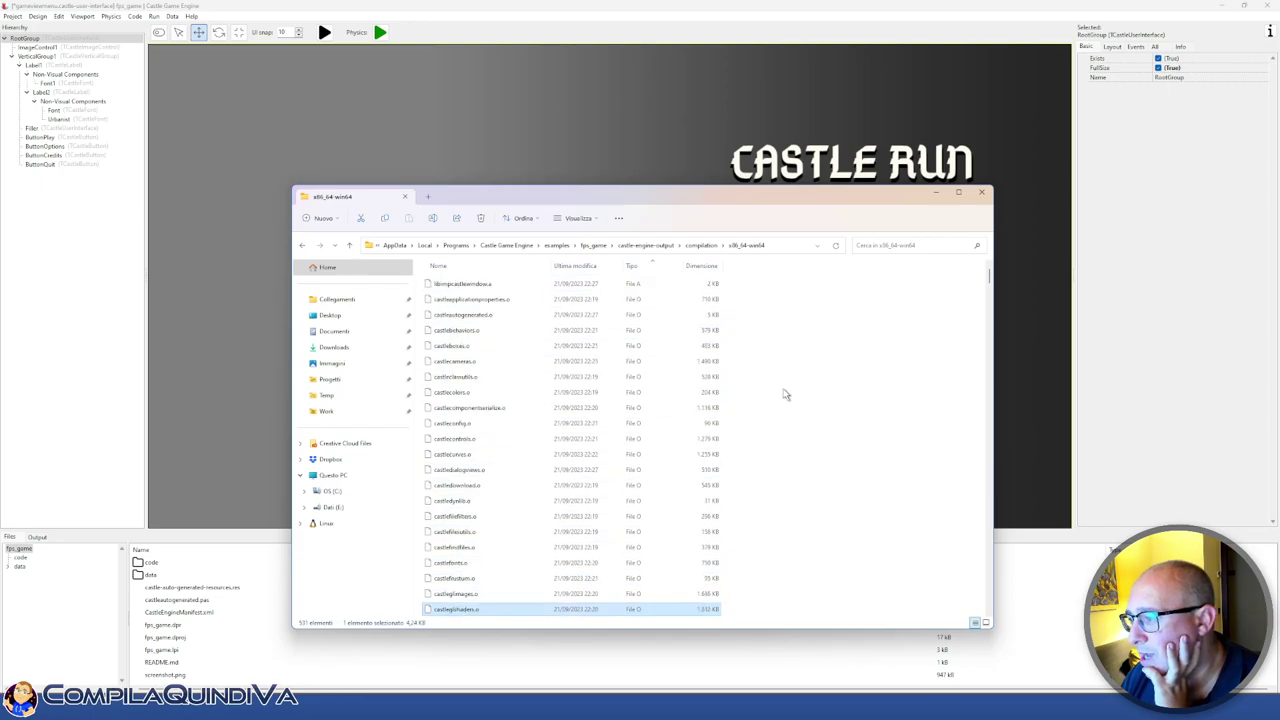
{"action": "key", "text": "Down"}
{"action": "key", "text": "Down"}
{"action": "key", "text": "Down"}
{"action": "key", "text": "Down"}
{"action": "key", "text": "Down"}
{"action": "key", "text": "Down"}
{"action": "key", "text": "Down"}
{"action": "key", "text": "Down"}
{"action": "key", "text": "Down"}
{"action": "key", "text": "Down"}
{"action": "key", "text": "Down"}
{"action": "key", "text": "Down"}
{"action": "key", "text": "Down"}
{"action": "key", "text": "Down"}
{"action": "key", "text": "Down"}
{"action": "key", "text": "Down"}
{"action": "key", "text": "Down"}
{"action": "key", "text": "Down"}
{"action": "key", "text": "Down"}
{"action": "key", "text": "Down"}
{"action": "key", "text": "Down"}
{"action": "key", "text": "Down"}
{"action": "key", "text": "Down"}
{"action": "key", "text": "Down"}
{"action": "key", "text": "Down"}
{"action": "key", "text": "Down"}
{"action": "key", "text": "Down"}
{"action": "key", "text": "Down"}
{"action": "key", "text": "Down"}
{"action": "key", "text": "Down"}
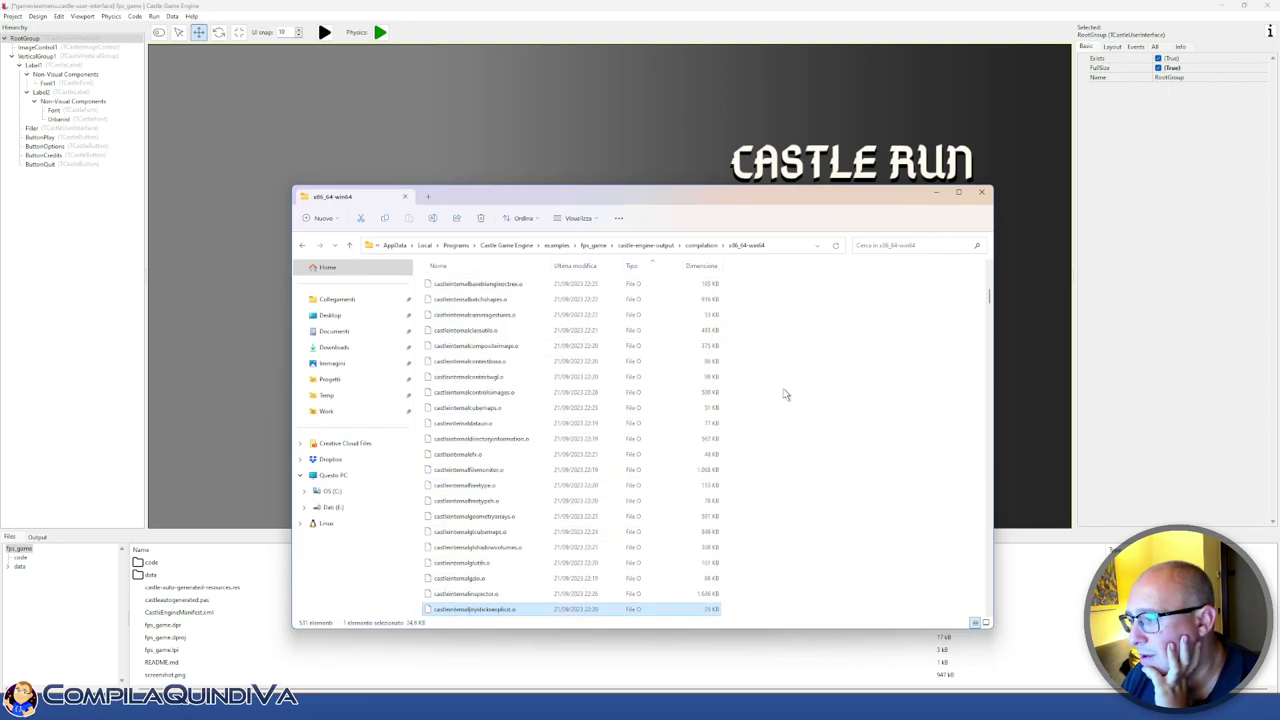
{"action": "key", "text": "Down"}
{"action": "key", "text": "Down"}
{"action": "key", "text": "Down"}
{"action": "key", "text": "Down"}
{"action": "key", "text": "Down"}
{"action": "key", "text": "Down"}
{"action": "key", "text": "Down"}
{"action": "key", "text": "Down"}
{"action": "key", "text": "Down"}
{"action": "key", "text": "Down"}
{"action": "key", "text": "Down"}
{"action": "key", "text": "Down"}
{"action": "key", "text": "Down"}
{"action": "key", "text": "Down"}
{"action": "key", "text": "Down"}
{"action": "key", "text": "Down"}
{"action": "key", "text": "Down"}
{"action": "key", "text": "Down"}
{"action": "key", "text": "Down"}
{"action": "key", "text": "Down"}
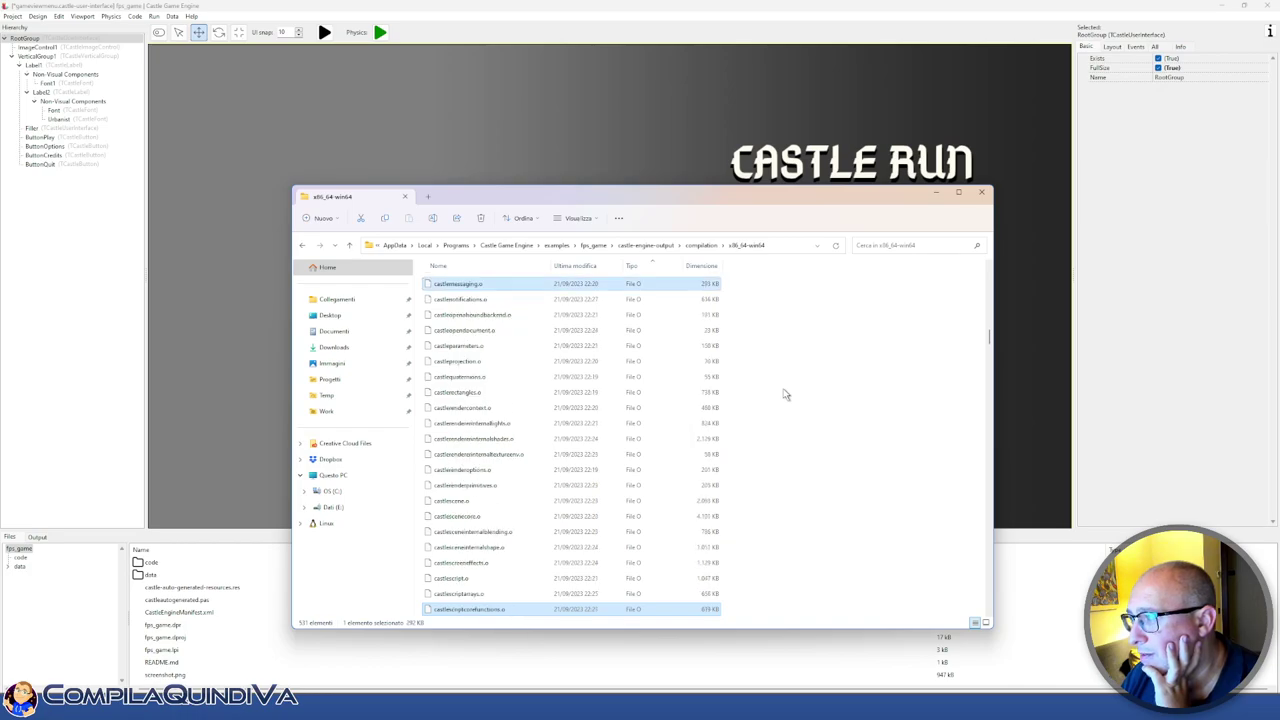
{"action": "key", "text": "Down"}
{"action": "key", "text": "Down"}
{"action": "key", "text": "Down"}
{"action": "key", "text": "Down"}
{"action": "key", "text": "Down"}
{"action": "key", "text": "Down"}
{"action": "key", "text": "Down"}
{"action": "key", "text": "Down"}
{"action": "key", "text": "Down"}
{"action": "key", "text": "Down"}
{"action": "key", "text": "Down"}
{"action": "key", "text": "Down"}
{"action": "key", "text": "Down"}
{"action": "key", "text": "Down"}
{"action": "key", "text": "Down"}
{"action": "key", "text": "Down"}
{"action": "key", "text": "Down"}
{"action": "key", "text": "Down"}
{"action": "key", "text": "Down"}
{"action": "key", "text": "Down"}
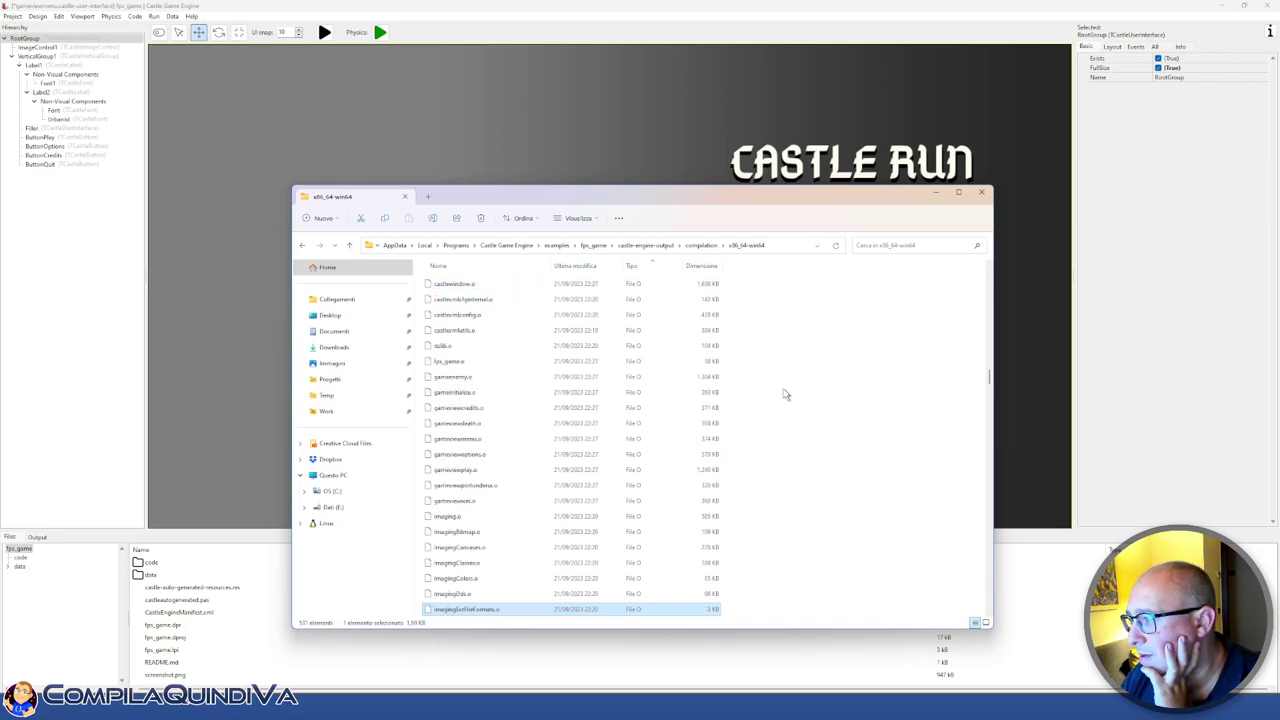
{"action": "key", "text": "Down"}
{"action": "key", "text": "Down"}
{"action": "key", "text": "Down"}
{"action": "key", "text": "Down"}
{"action": "key", "text": "Down"}
{"action": "key", "text": "Down"}
{"action": "key", "text": "Down"}
{"action": "key", "text": "Down"}
{"action": "key", "text": "Down"}
{"action": "key", "text": "Down"}
{"action": "key", "text": "Down"}
{"action": "key", "text": "Down"}
{"action": "key", "text": "Down"}
{"action": "key", "text": "Down"}
{"action": "key", "text": "Down"}
{"action": "key", "text": "Down"}
{"action": "key", "text": "Down"}
{"action": "key", "text": "Down"}
{"action": "key", "text": "Down"}
{"action": "key", "text": "Down"}
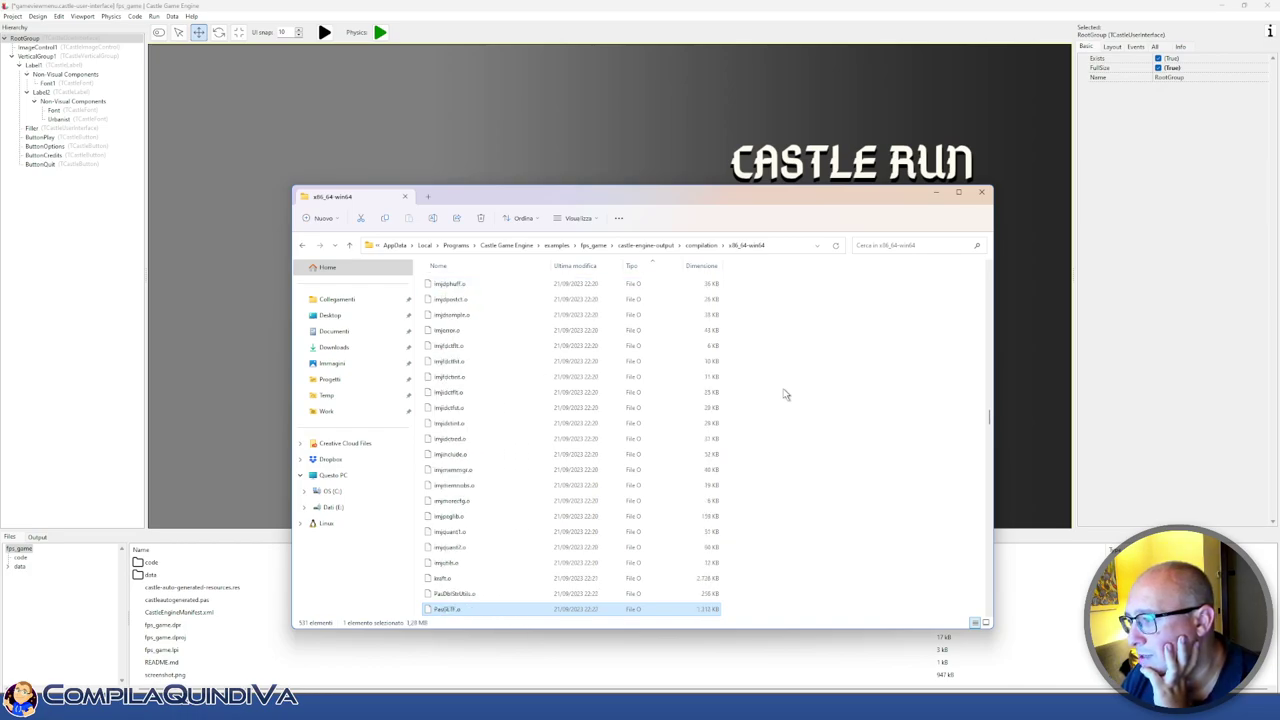
{"action": "key", "text": "Down"}
{"action": "key", "text": "Down"}
{"action": "key", "text": "Down"}
{"action": "key", "text": "Down"}
{"action": "key", "text": "Down"}
{"action": "key", "text": "Down"}
{"action": "key", "text": "Down"}
{"action": "key", "text": "Down"}
{"action": "key", "text": "Down"}
{"action": "key", "text": "Down"}
{"action": "key", "text": "Down"}
{"action": "key", "text": "Down"}
{"action": "key", "text": "Down"}
{"action": "key", "text": "Down"}
{"action": "key", "text": "Down"}
{"action": "key", "text": "Down"}
{"action": "key", "text": "Down"}
{"action": "key", "text": "Down"}
{"action": "key", "text": "Down"}
{"action": "key", "text": "Down"}
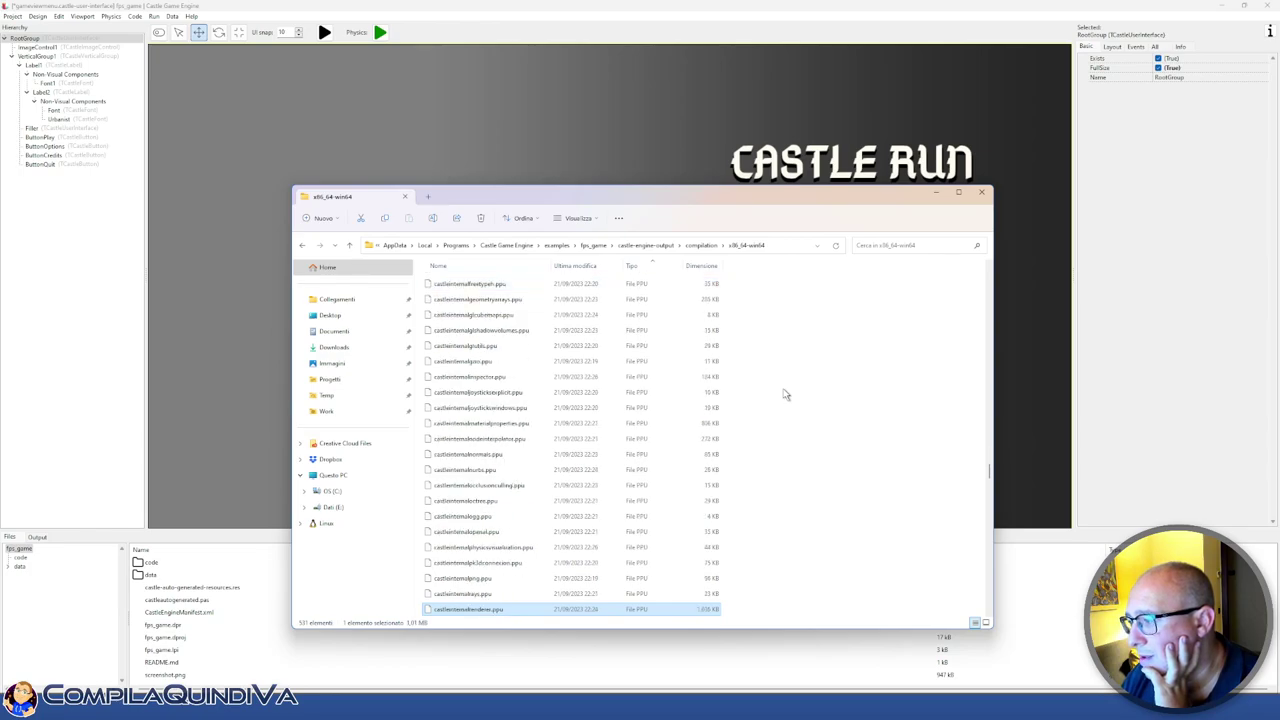
{"action": "key", "text": "Down"}
{"action": "key", "text": "Down"}
{"action": "key", "text": "Down"}
{"action": "key", "text": "Down"}
{"action": "key", "text": "Down"}
{"action": "key", "text": "Down"}
{"action": "key", "text": "Down"}
{"action": "key", "text": "Down"}
{"action": "key", "text": "Down"}
{"action": "key", "text": "Down"}
{"action": "key", "text": "Down"}
{"action": "key", "text": "Down"}
{"action": "key", "text": "Down"}
{"action": "key", "text": "Down"}
{"action": "key", "text": "Down"}
{"action": "key", "text": "Down"}
{"action": "key", "text": "Down"}
{"action": "key", "text": "Down"}
{"action": "key", "text": "Down"}
{"action": "key", "text": "Down"}
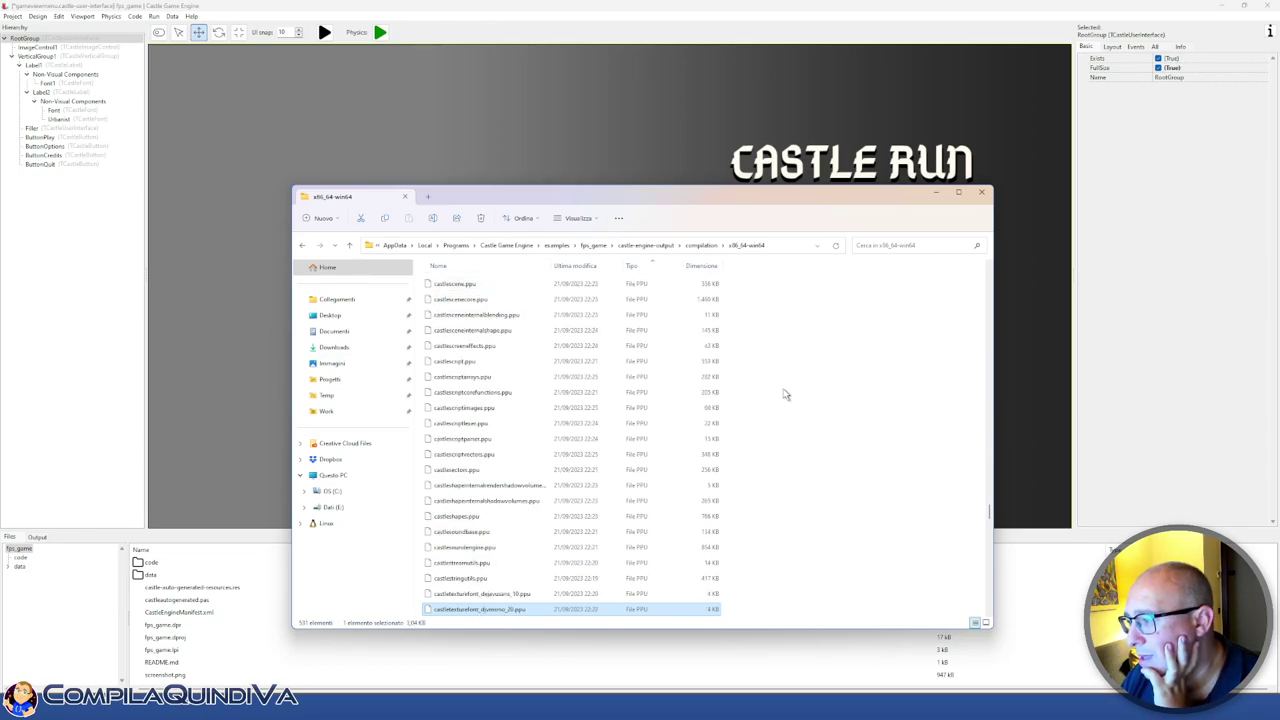
Look through the remaining .ppu files in the x86_64-win64 folder, down to the .res and .rsj files at the end
{"action": "key", "text": "Down"}
{"action": "key", "text": "Down"}
{"action": "key", "text": "Down"}
{"action": "key", "text": "Down"}
{"action": "key", "text": "Down"}
{"action": "key", "text": "Down"}
{"action": "key", "text": "Down"}
{"action": "key", "text": "Down"}
{"action": "key", "text": "Down"}
{"action": "key", "text": "Down"}
{"action": "key", "text": "Down"}
{"action": "key", "text": "Down"}
{"action": "key", "text": "Down"}
{"action": "key", "text": "Down"}
{"action": "key", "text": "Down"}
{"action": "key", "text": "Down"}
{"action": "key", "text": "Down"}
{"action": "key", "text": "Down"}
{"action": "key", "text": "Down"}
{"action": "key", "text": "Down"}
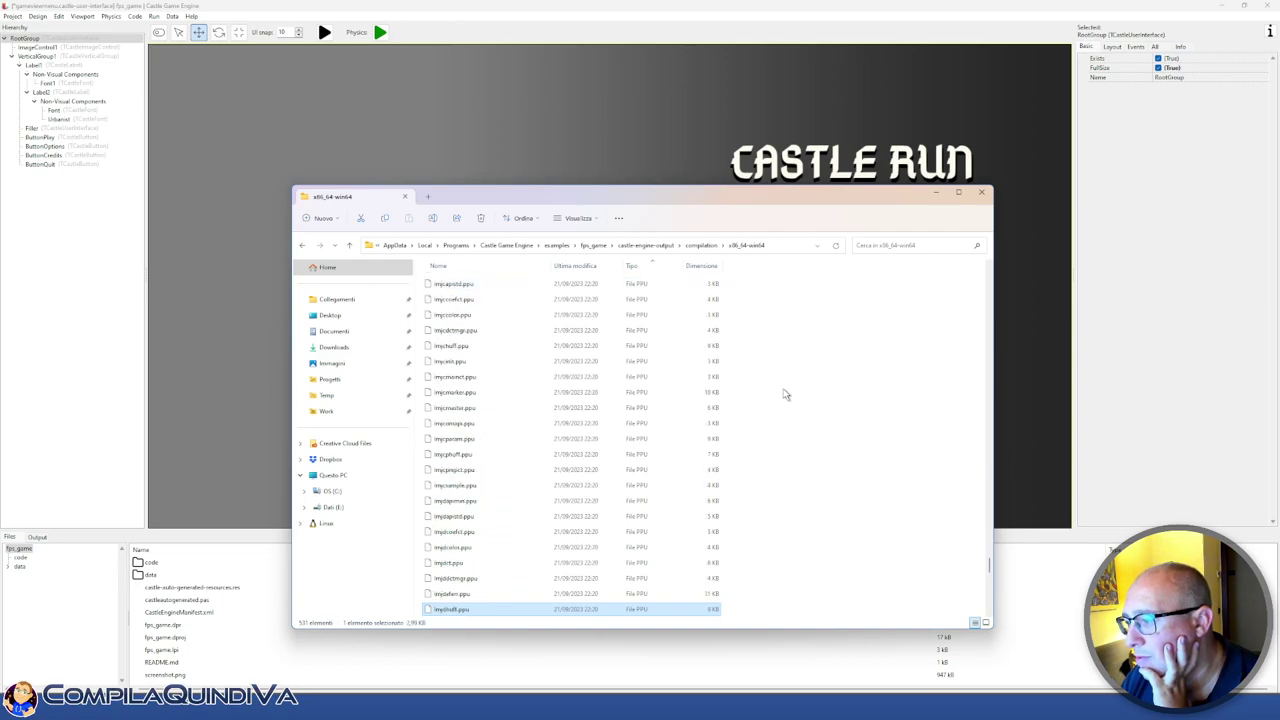
{"action": "key", "text": "Down"}
{"action": "key", "text": "Down"}
{"action": "key", "text": "Down"}
{"action": "key", "text": "Down"}
{"action": "key", "text": "Down"}
{"action": "key", "text": "Down"}
{"action": "key", "text": "Down"}
{"action": "key", "text": "Down"}
{"action": "key", "text": "Down"}
{"action": "key", "text": "Down"}
{"action": "key", "text": "Down"}
{"action": "key", "text": "Down"}
{"action": "key", "text": "Down"}
{"action": "key", "text": "Down"}
{"action": "key", "text": "Down"}
{"action": "key", "text": "Down"}
{"action": "key", "text": "Down"}
{"action": "key", "text": "Down"}
{"action": "key", "text": "Down"}
{"action": "key", "text": "Down"}
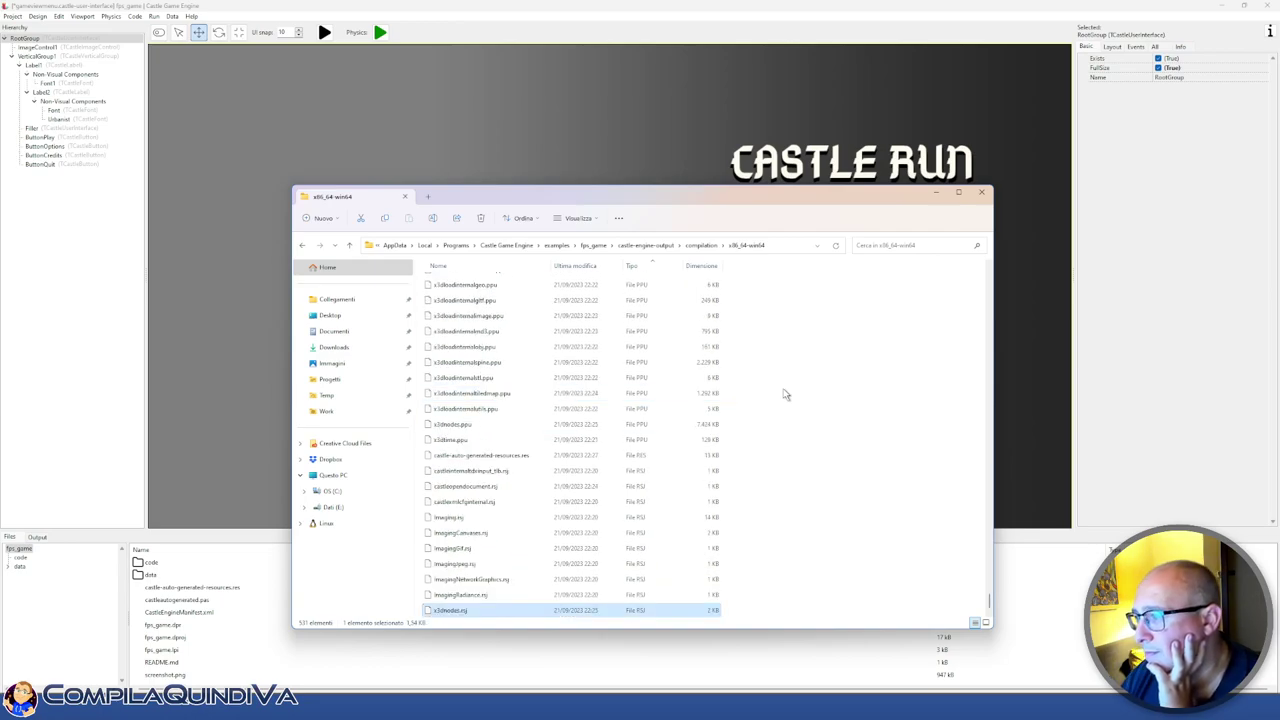
{"action": "key", "text": "Page_Up"}
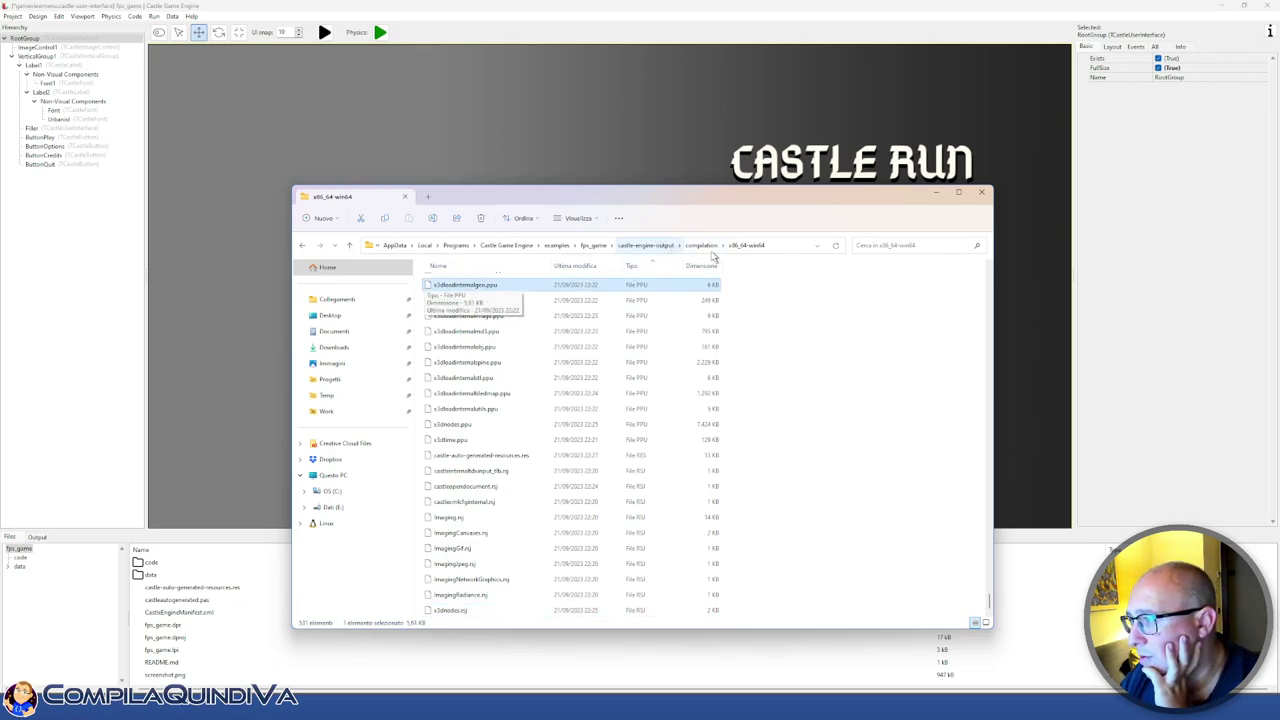
Sort the x86_64-win64 files by name and go back up to the fps_game folder
{"action": "scroll", "coordinate": [768, 328], "scroll_direction": "up", "scroll_amount": 20}
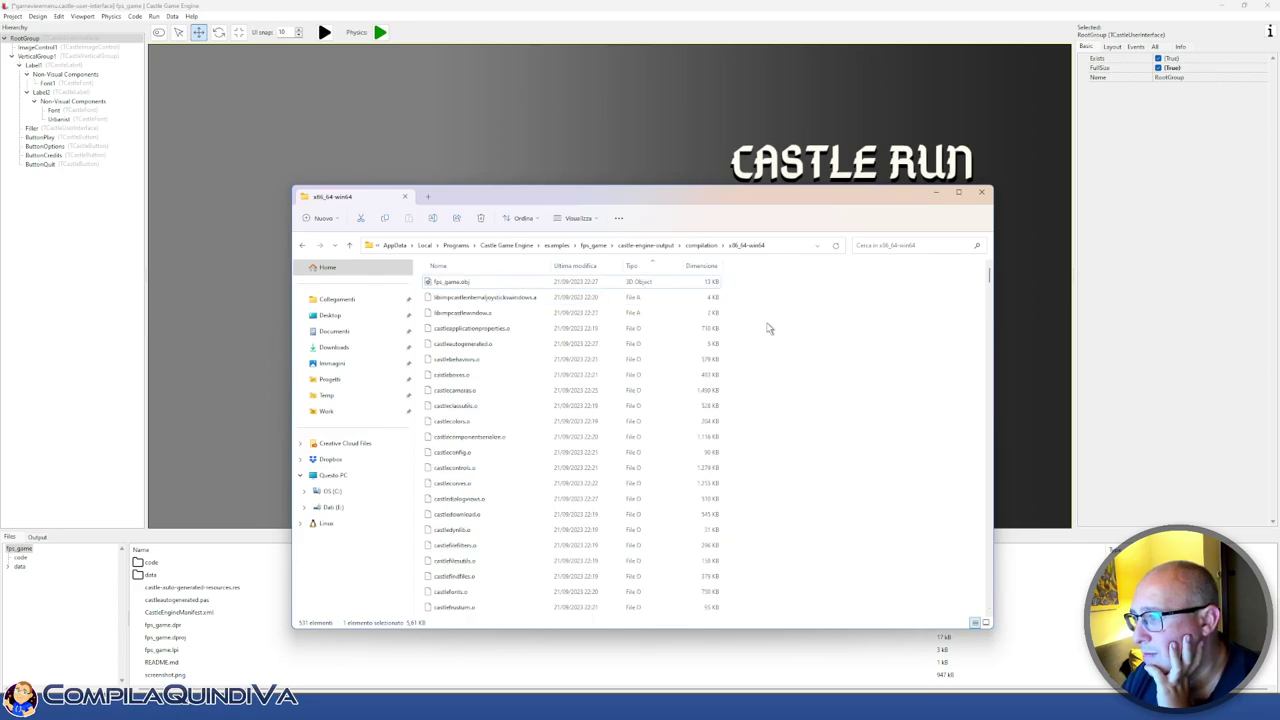
{"action": "left_click", "coordinate": [490, 270]}
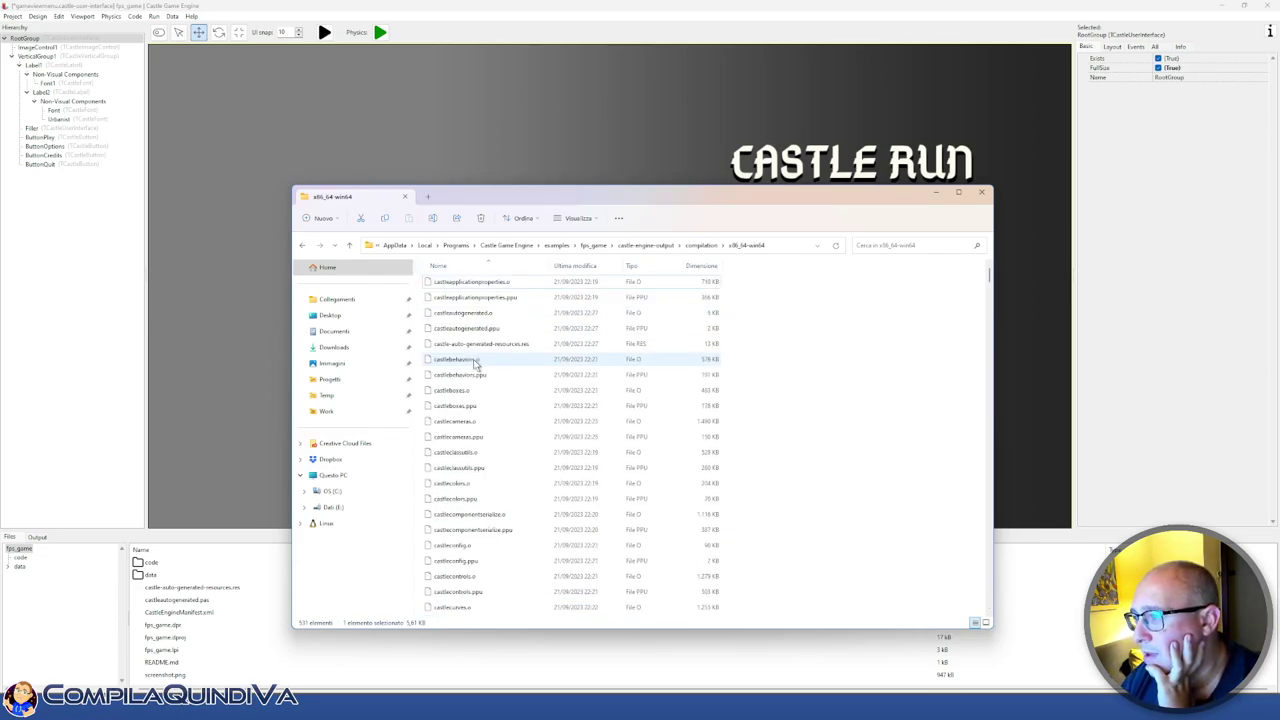
{"action": "left_click", "coordinate": [682, 246]}
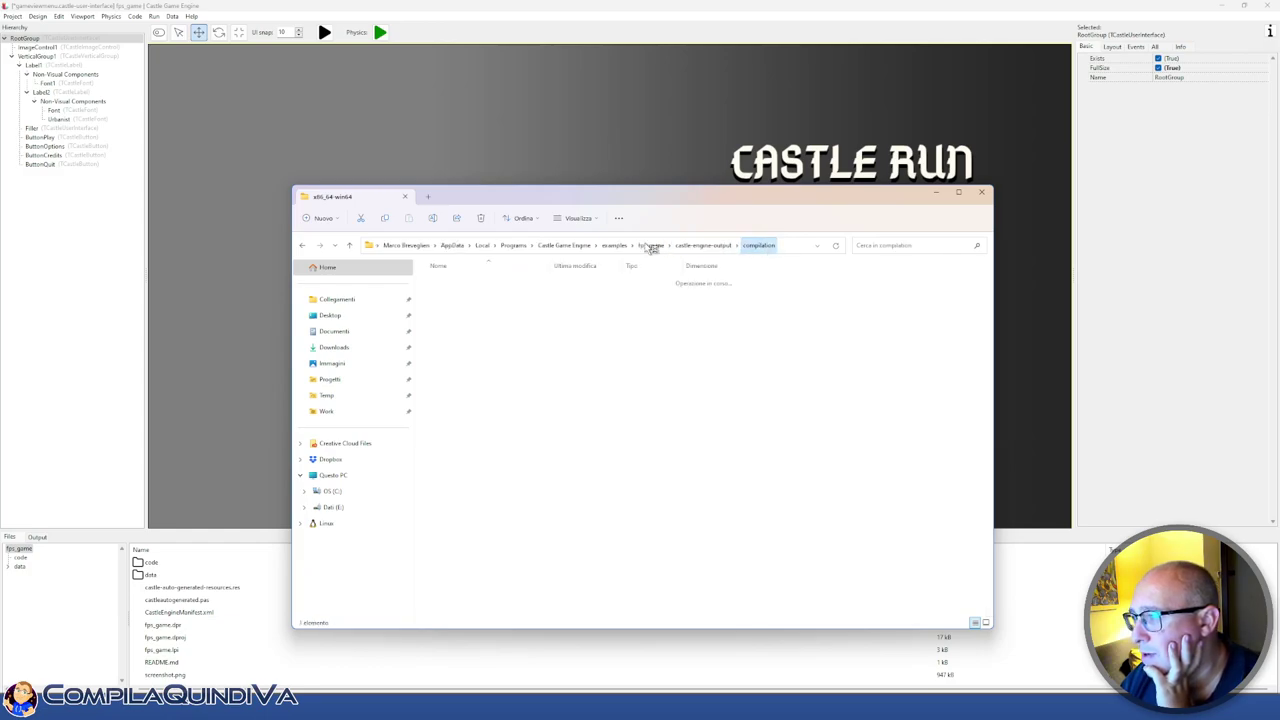
{"action": "left_click", "coordinate": [726, 246]}
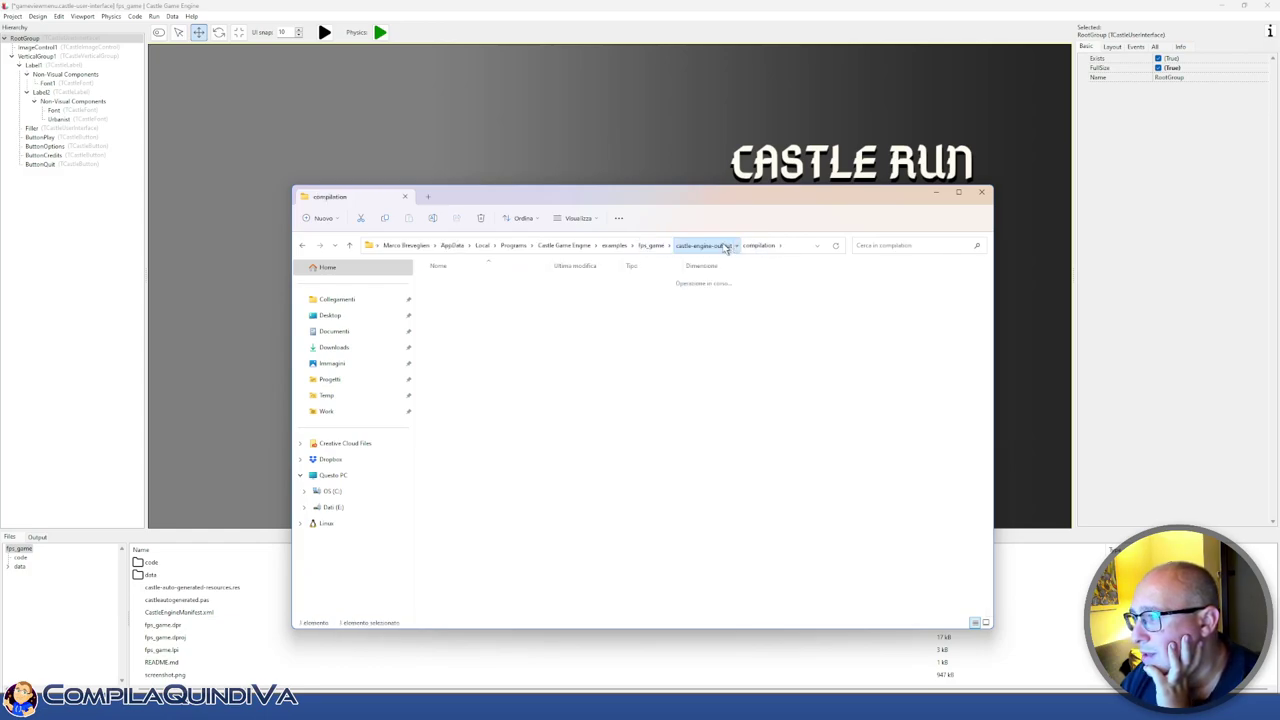
{"action": "left_click", "coordinate": [655, 246]}
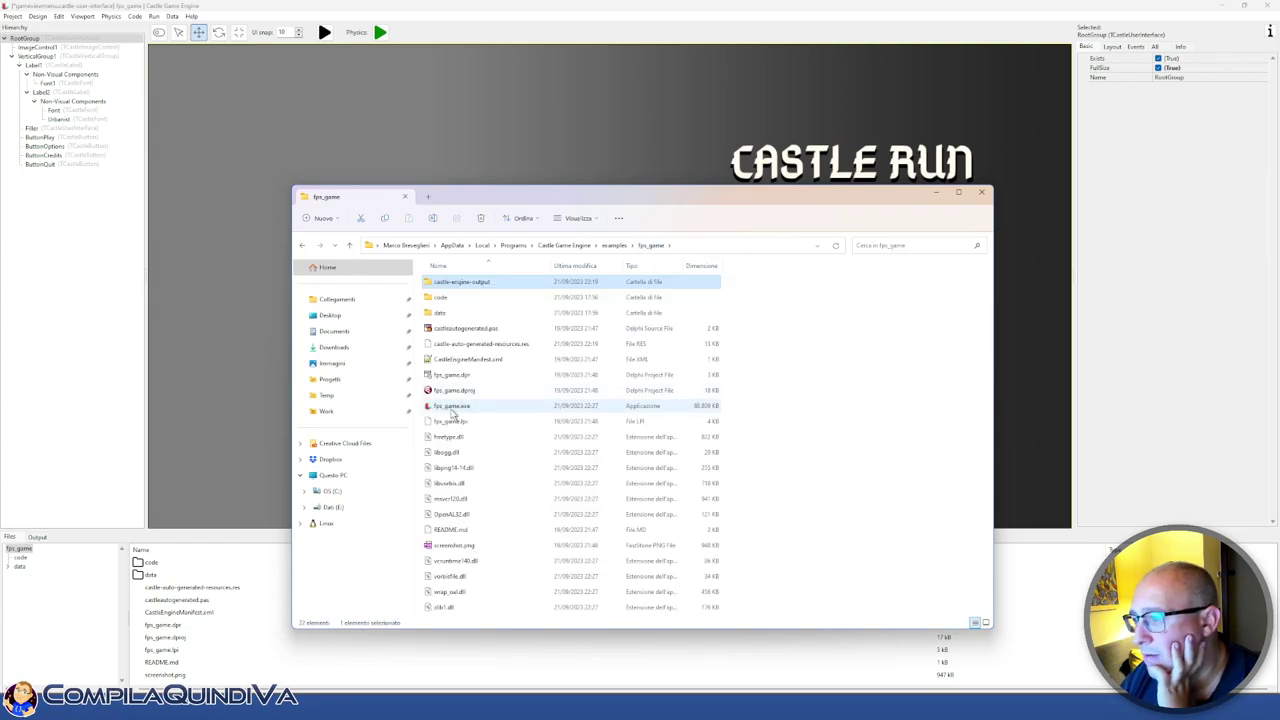
Run fps_game.exe, show the compile output in the Castle Game Engine editor, and minimize the editor
{"action": "left_click", "coordinate": [452, 406]}
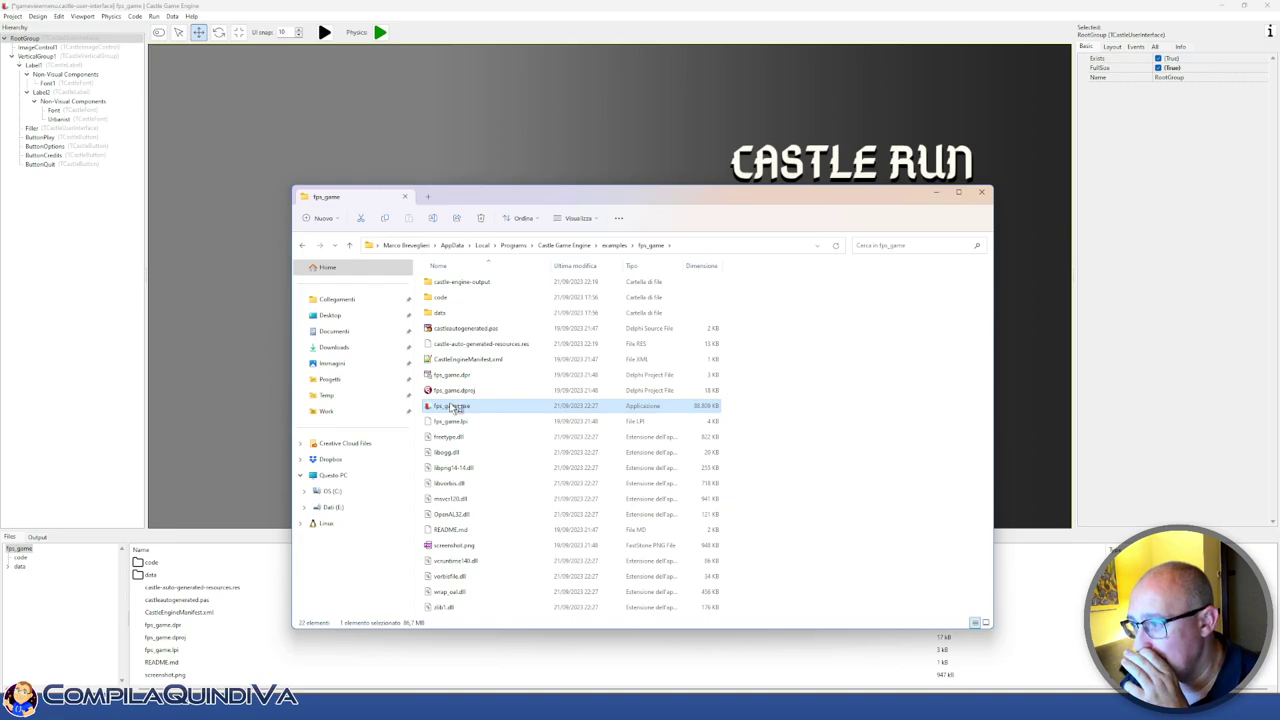
{"action": "double_click", "coordinate": [452, 406]}
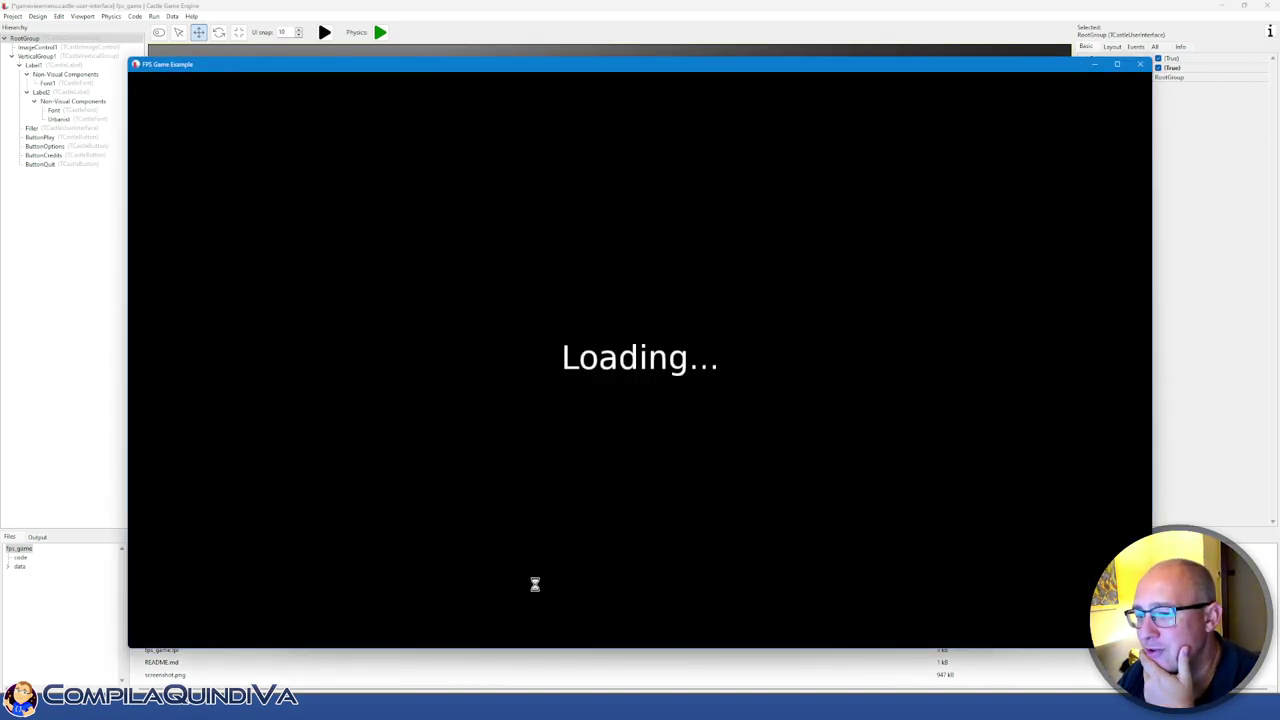
{"action": "left_click", "coordinate": [37, 538]}
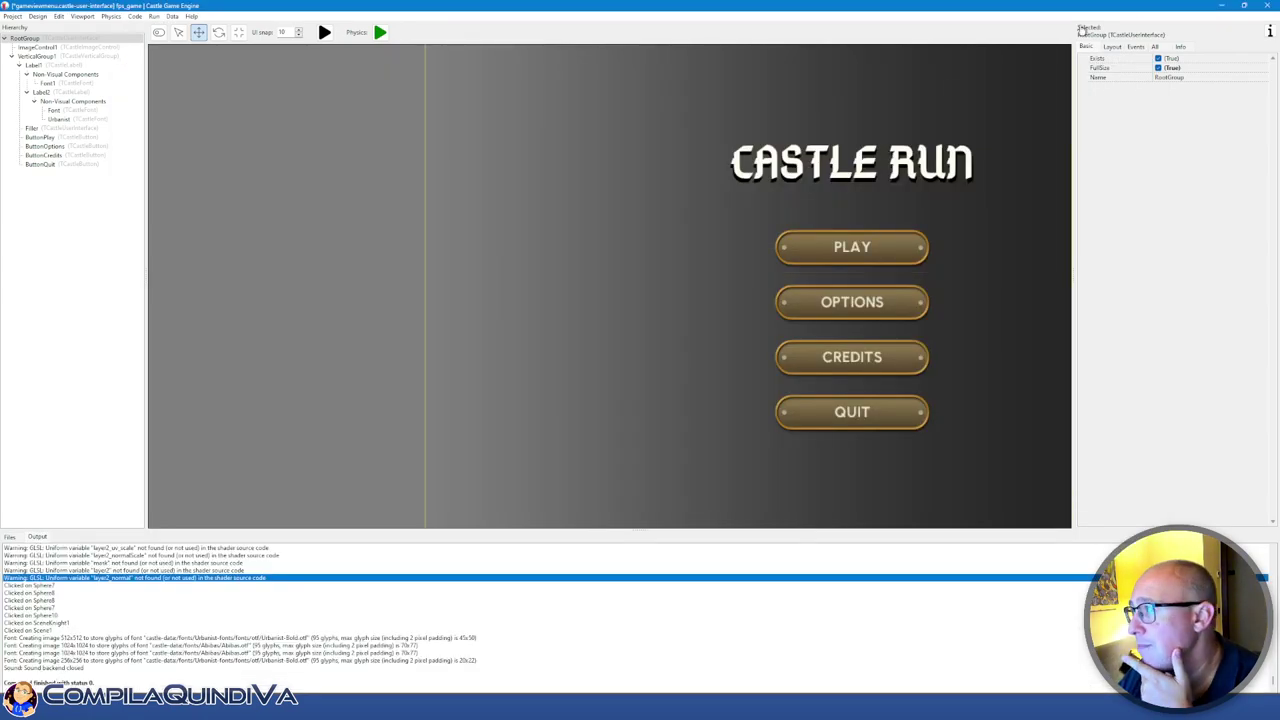
{"action": "left_click", "coordinate": [1221, 8]}
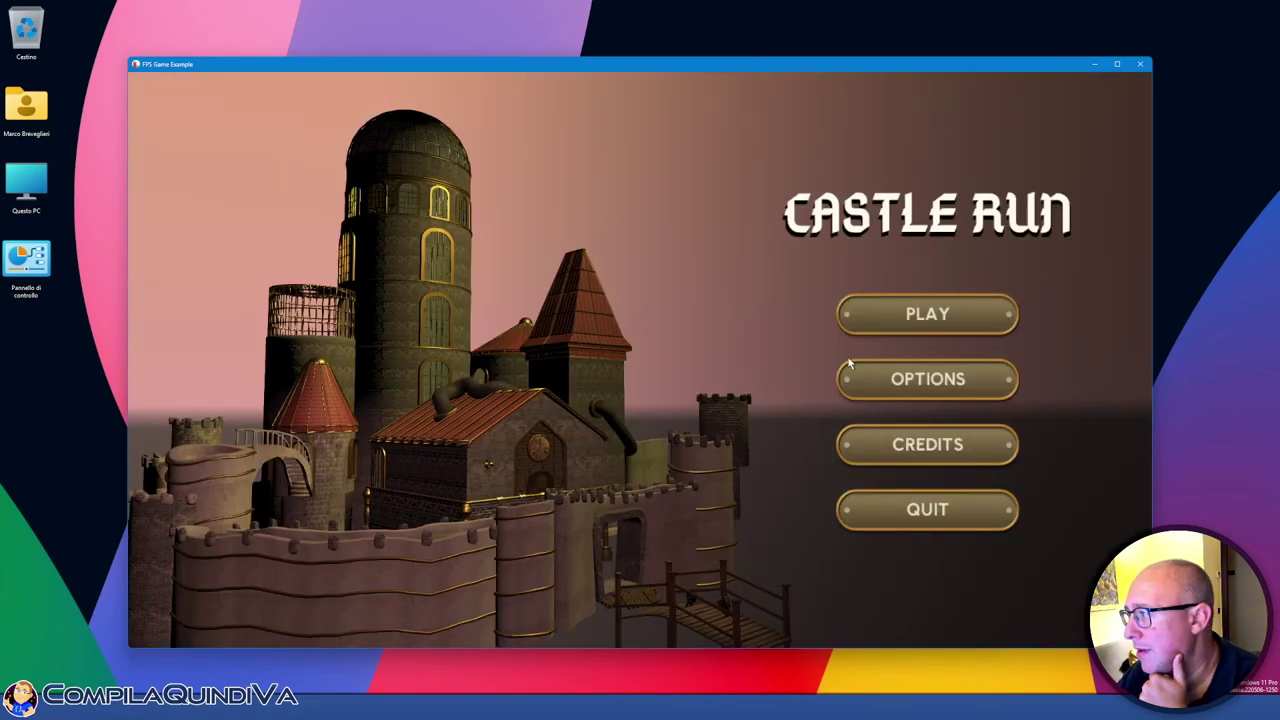
Start playing from the Castle Run main menu and maximize the game window
{"action": "left_click", "coordinate": [910, 320]}
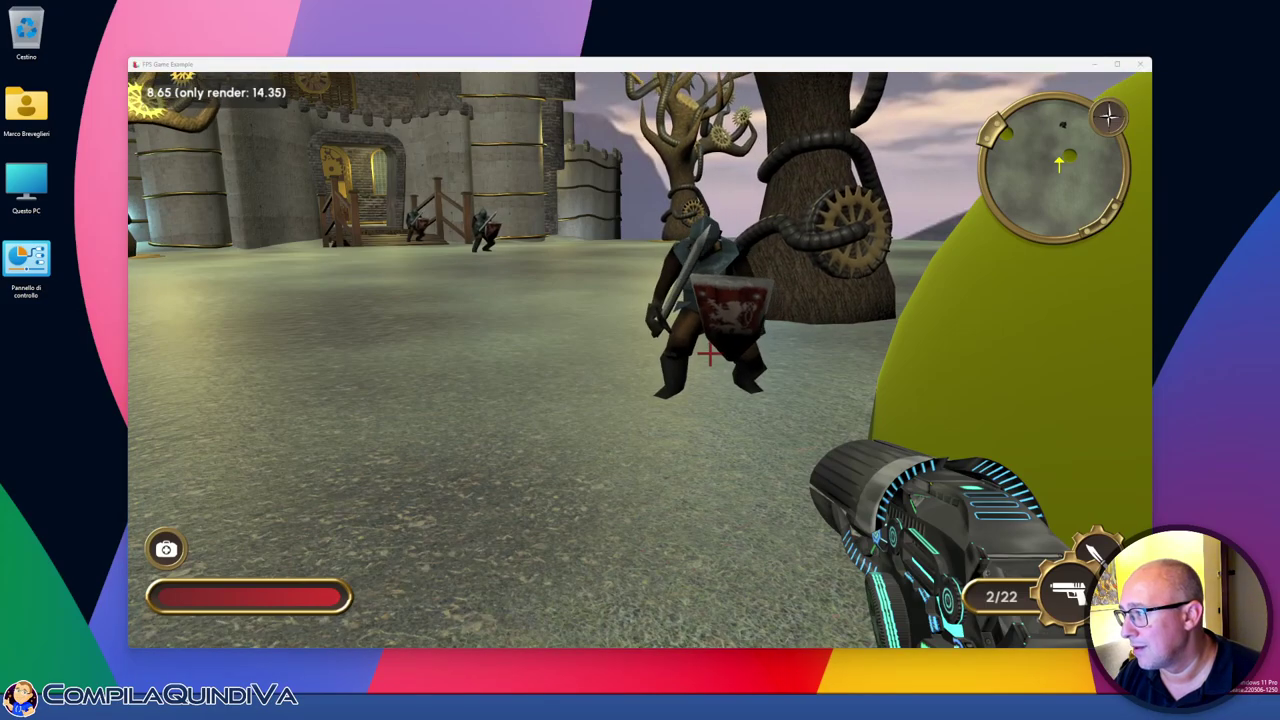
{"action": "key", "text": "alt+Tab"}
{"action": "mouse_move", "coordinate": [709, 355]}
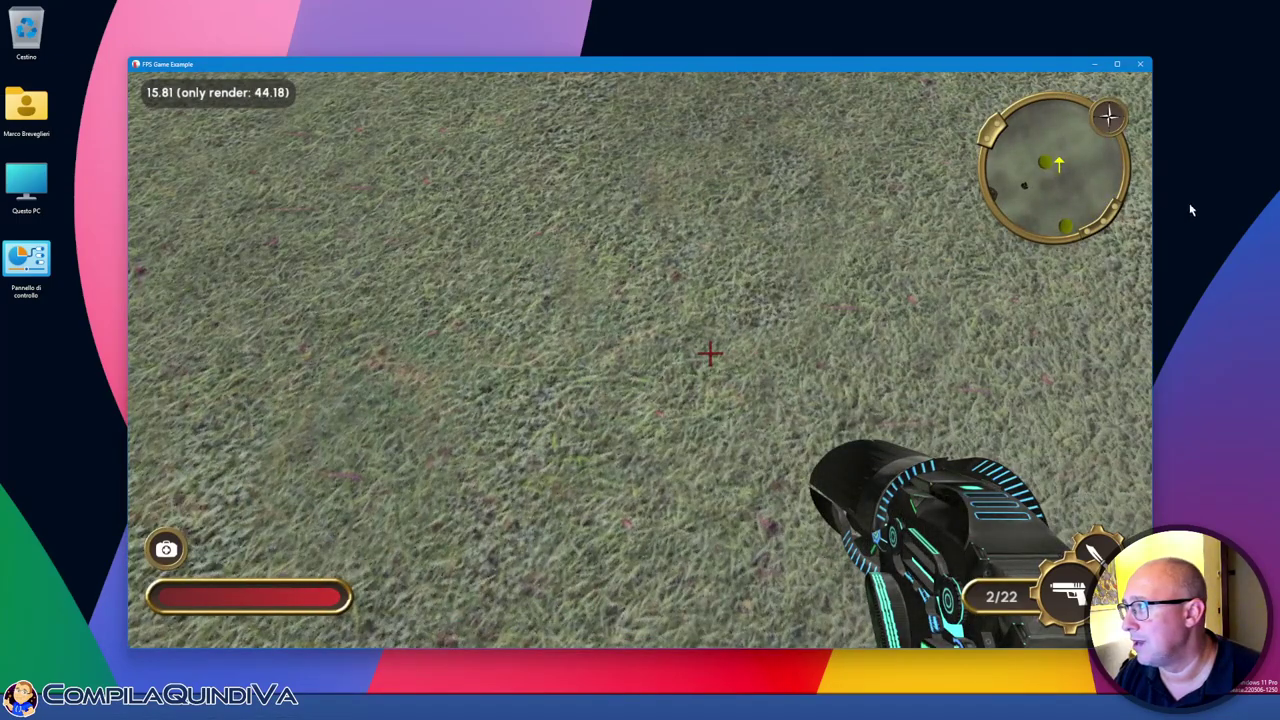
{"action": "key", "text": "super+Up"}
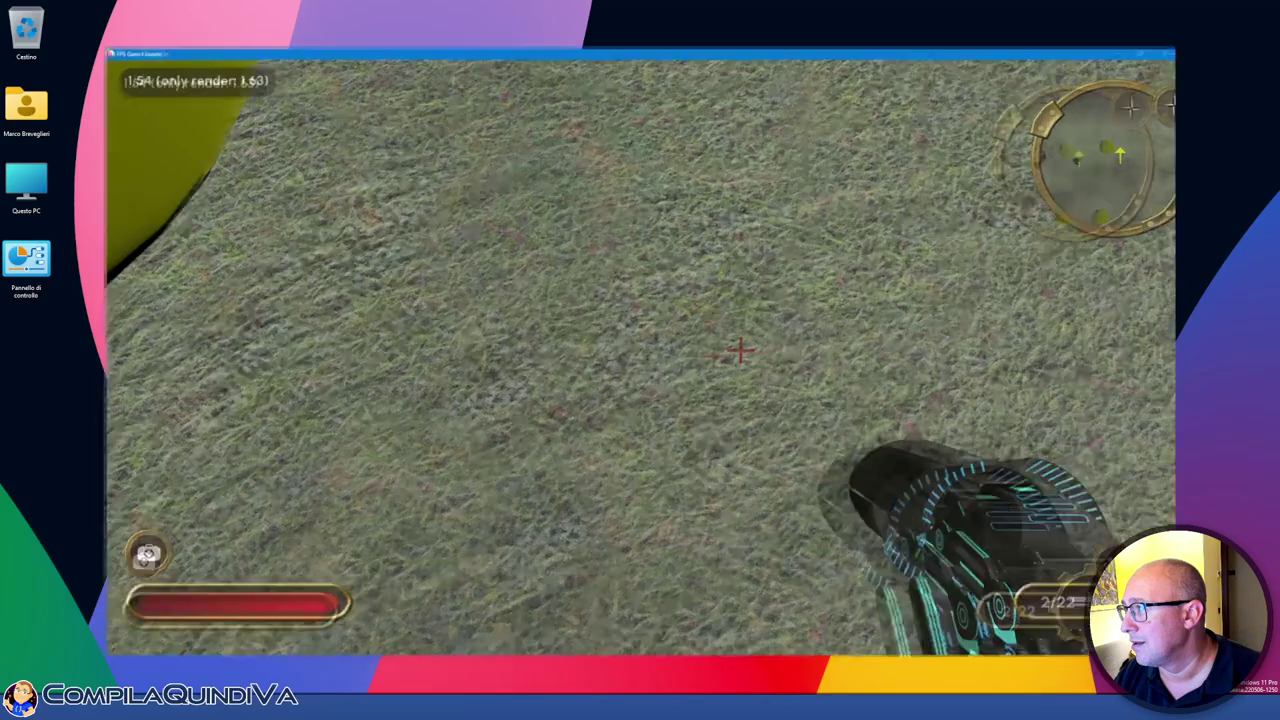
Look around the starting area, aim at the knight beside the nearby gear tree and shoot him
{"action": "key", "text": "Right"}
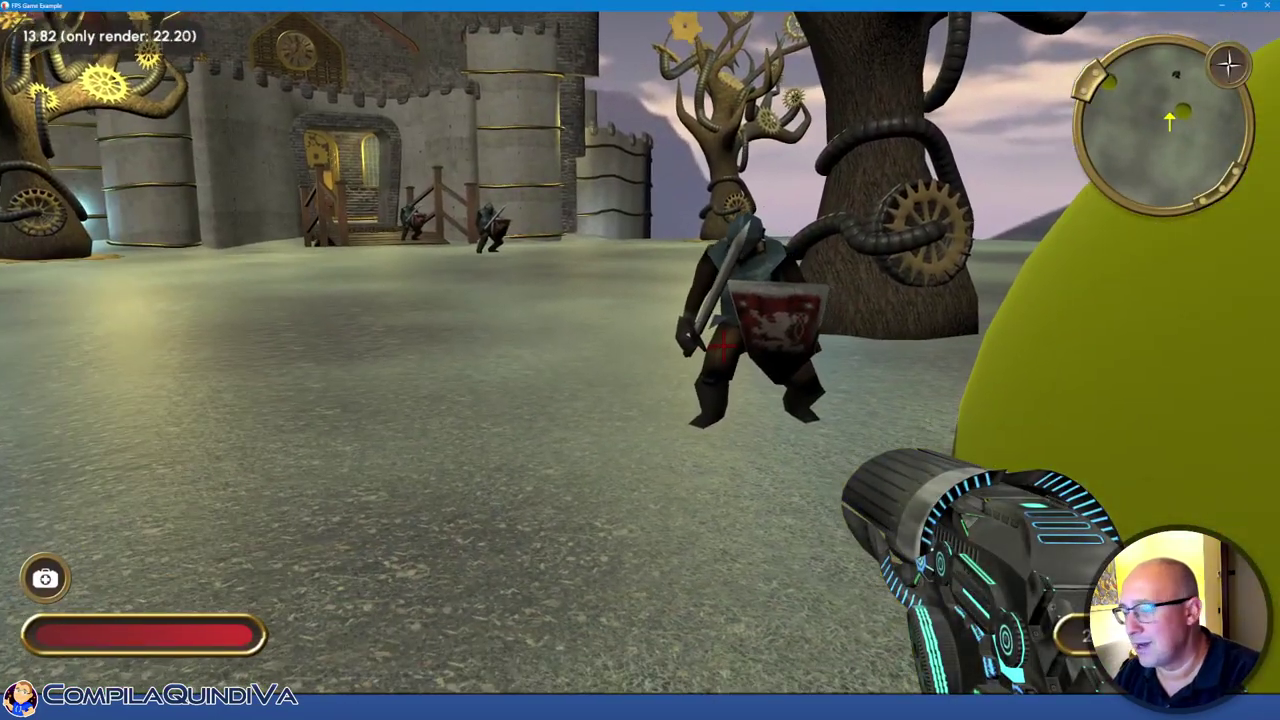
{"action": "key", "text": "Left"}
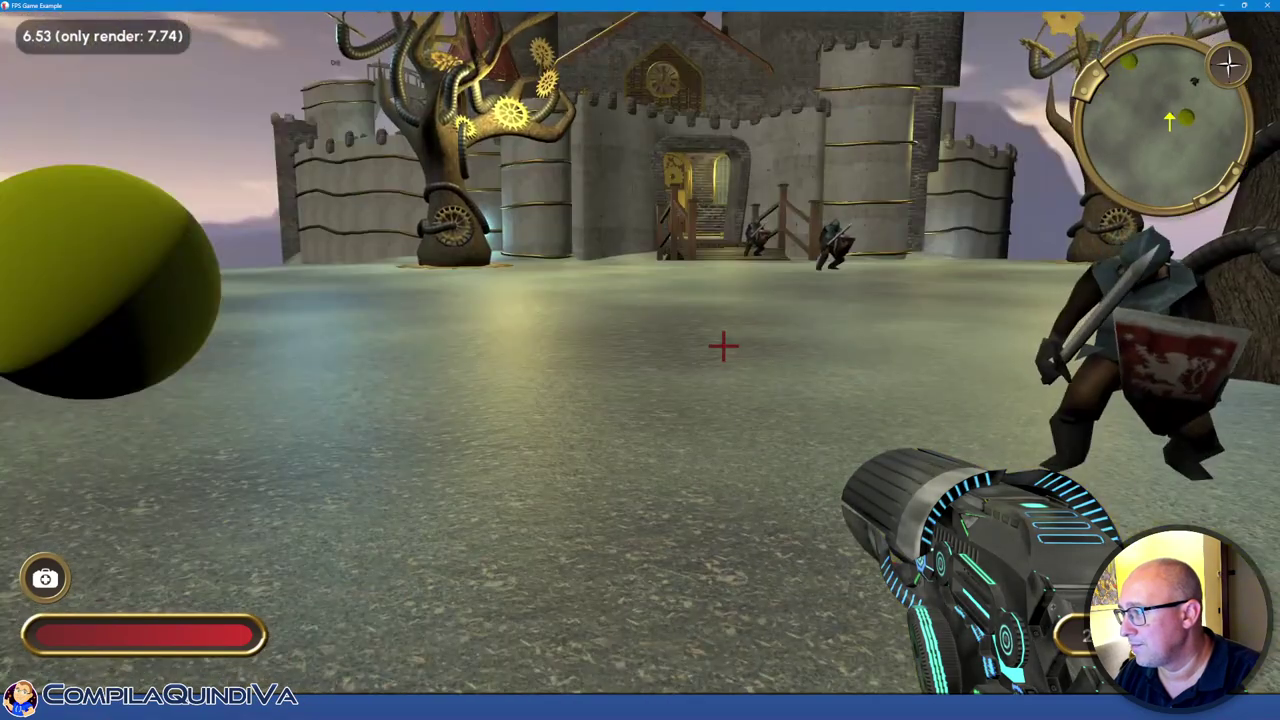
{"action": "key", "text": "Left"}
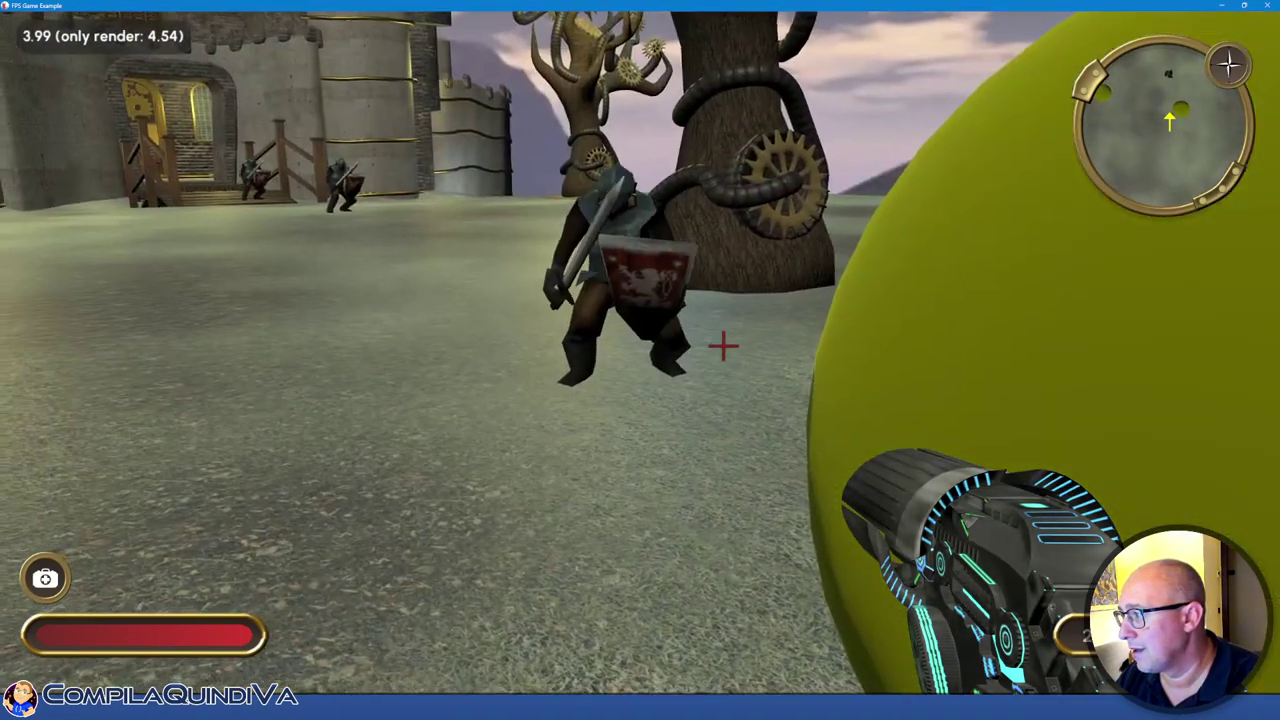
{"action": "key", "text": "Right"}
{"action": "key", "text": "Left"}
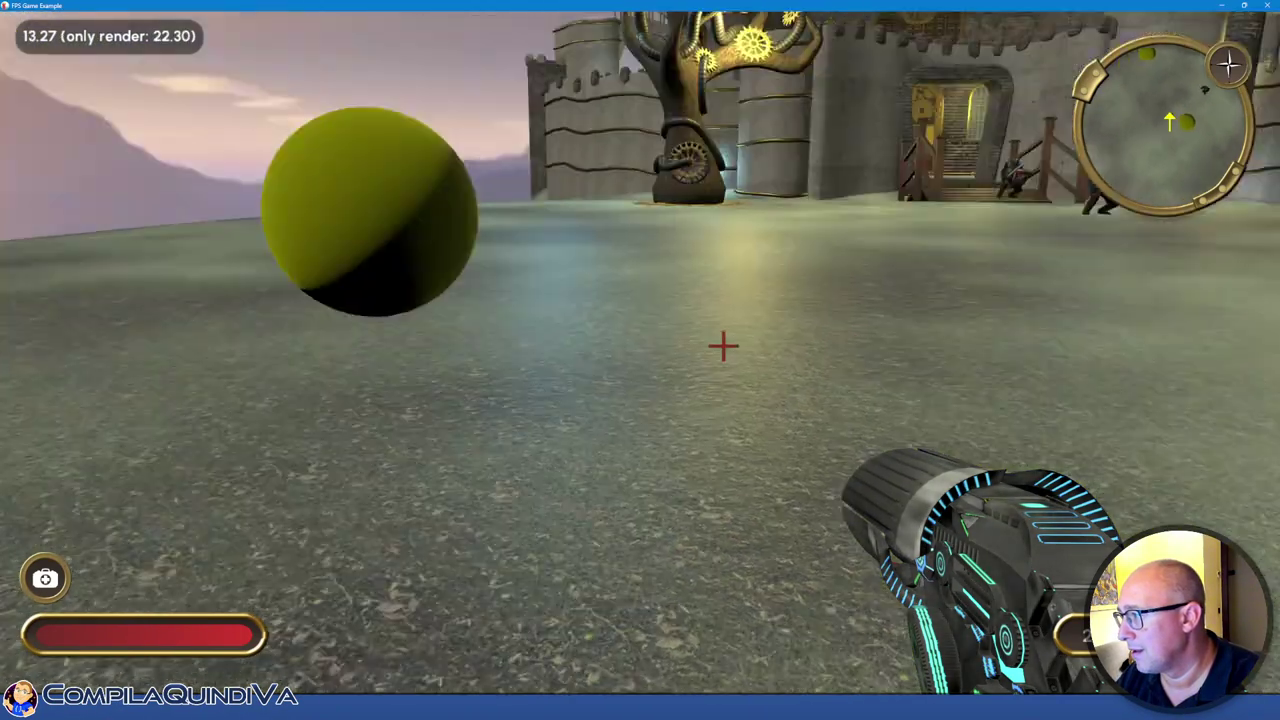
{"action": "key", "text": "Right"}
{"action": "key", "text": "ctrl"}
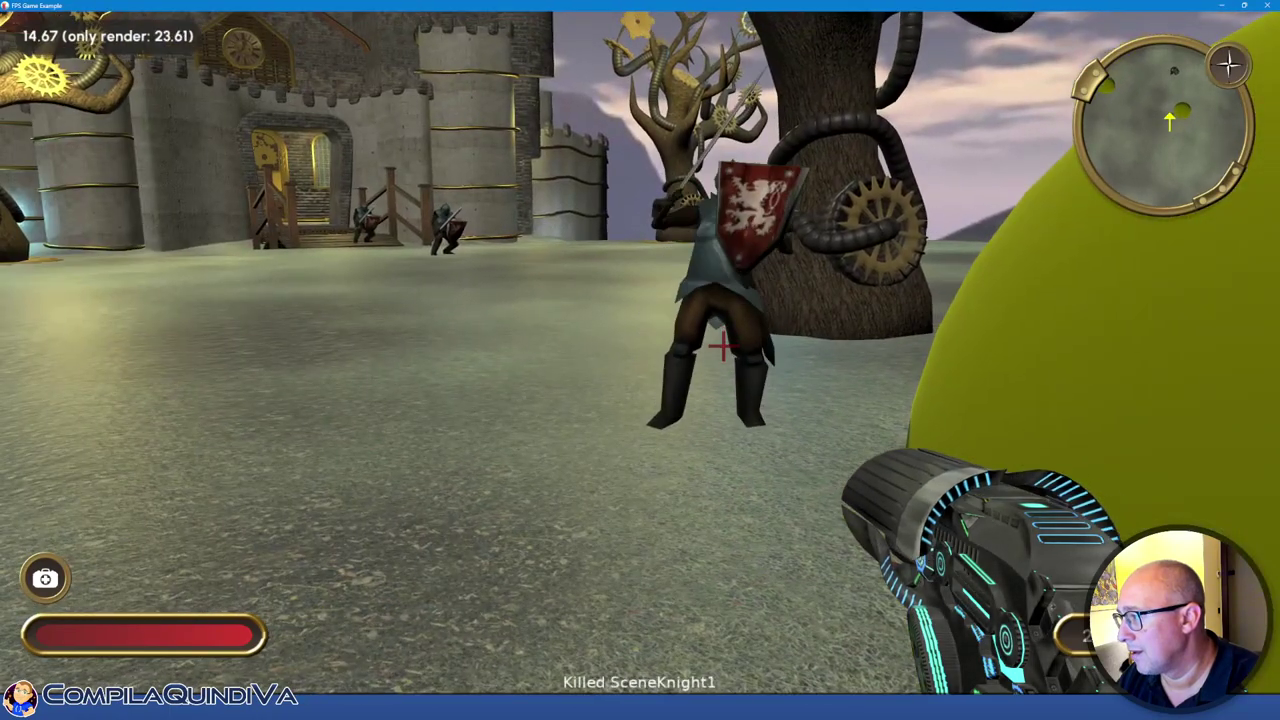
Look up at the castle, walk toward its entrance and shoot the knight standing in front of the bridge
{"action": "key", "text": "Up"}
{"action": "key", "text": "Left"}
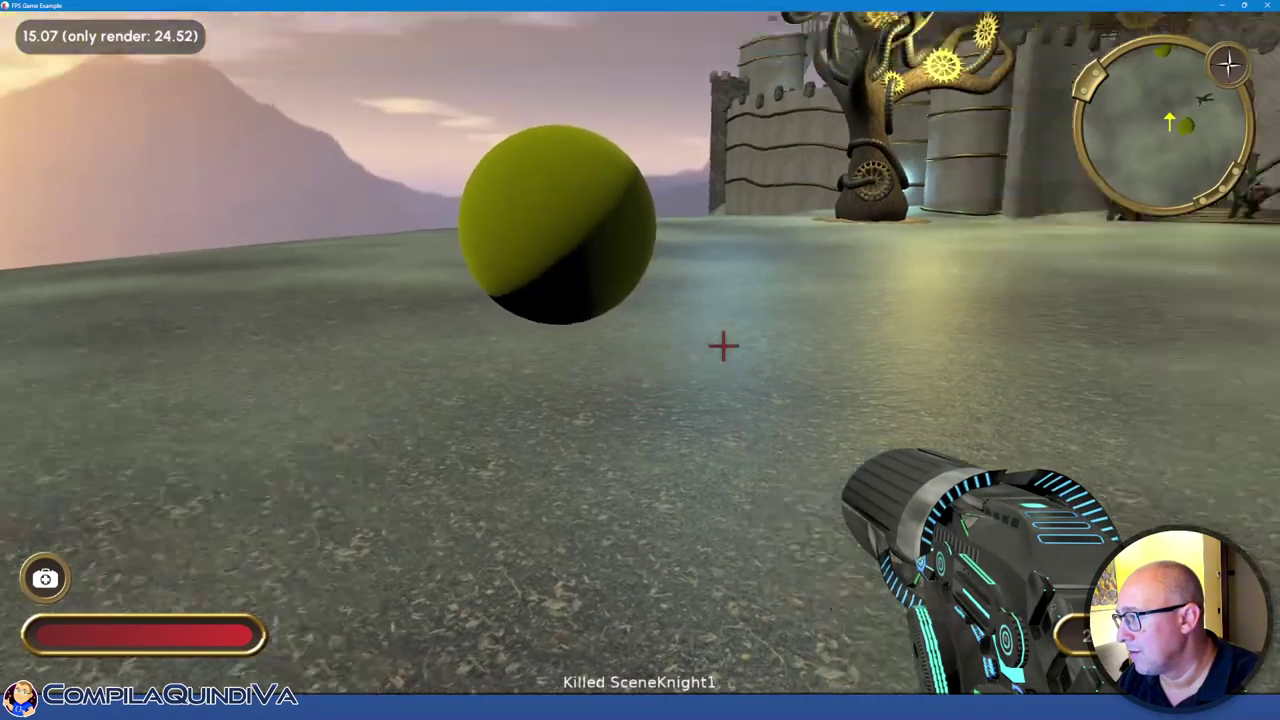
{"action": "key", "text": "Right"}
{"action": "key", "text": "Page_Up"}
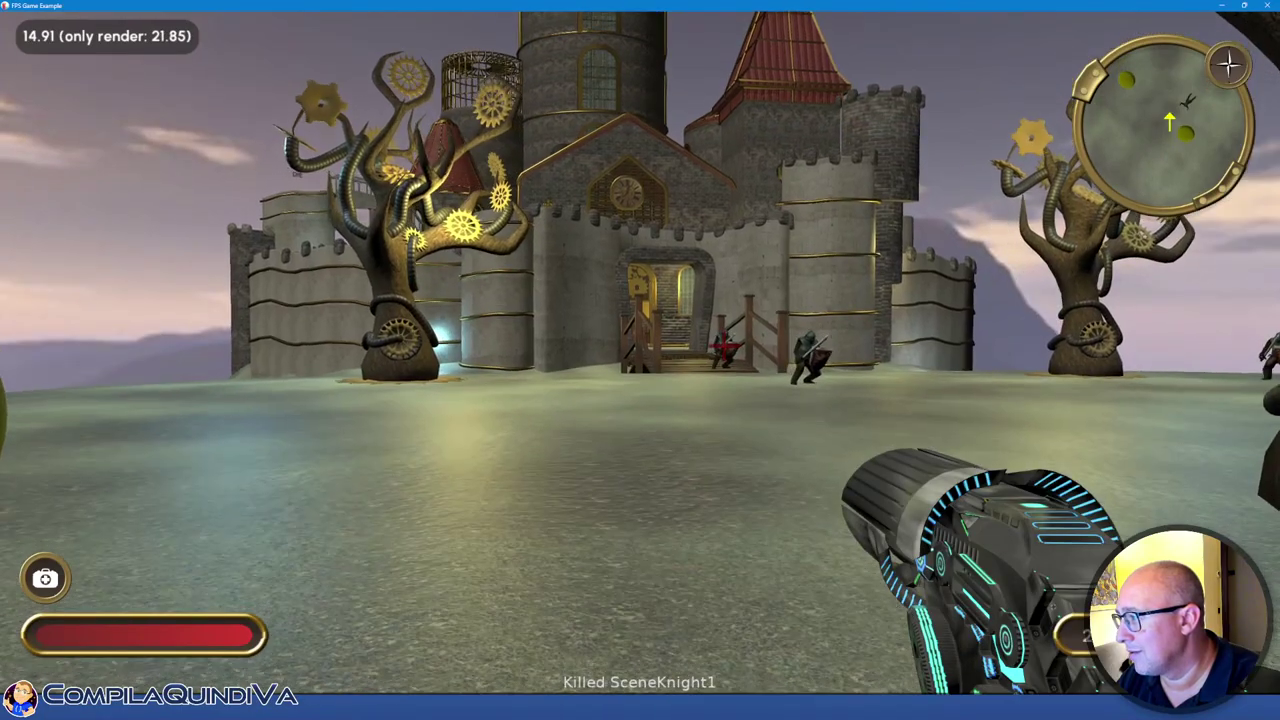
{"action": "key", "text": "Page_Down"}
{"action": "key", "text": "Right"}
{"action": "key", "text": "Up"}
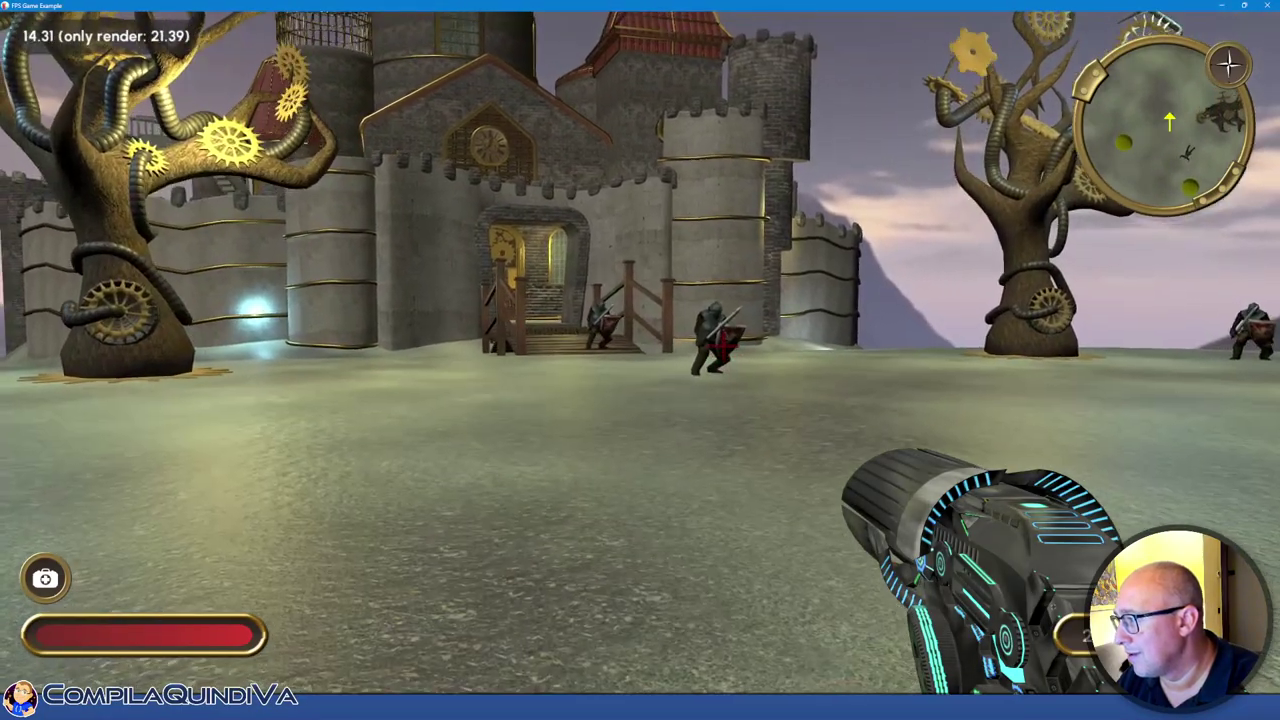
{"action": "key", "text": "Up"}
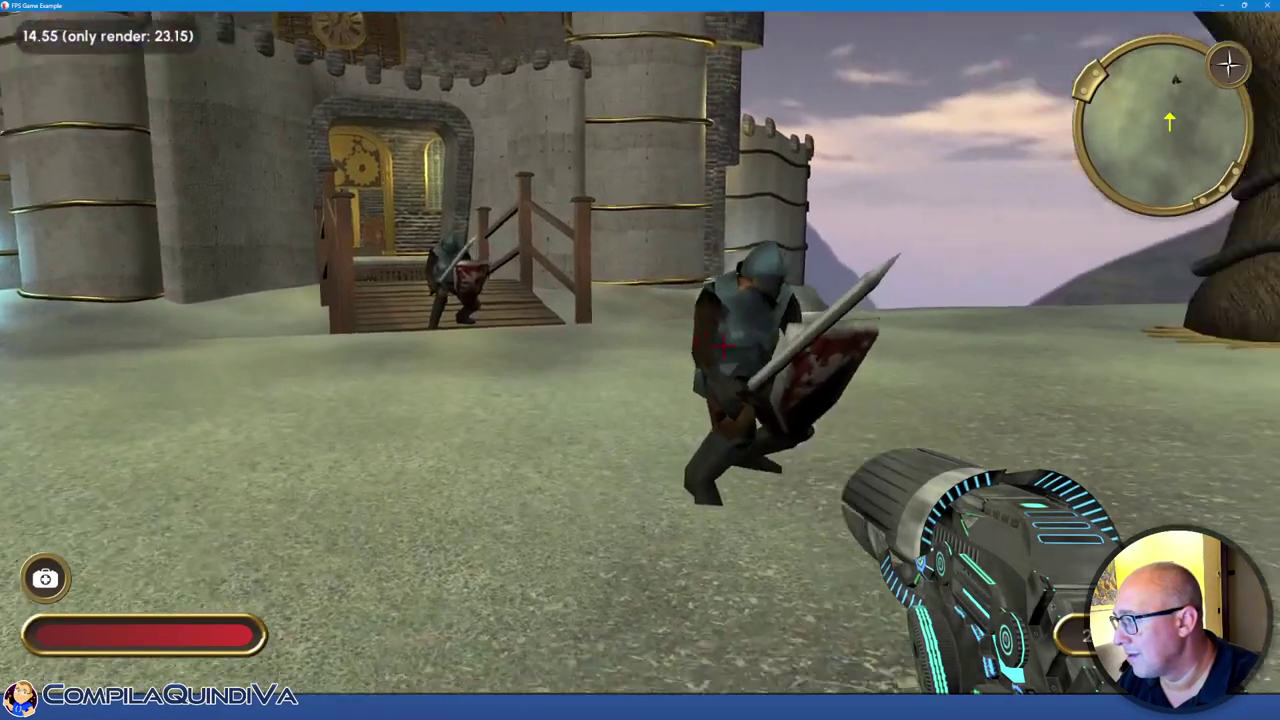
{"action": "key", "text": "ctrl"}
Approach the castle's wooden bridge and shoot the knight guarding it
{"action": "key", "text": "Left"}
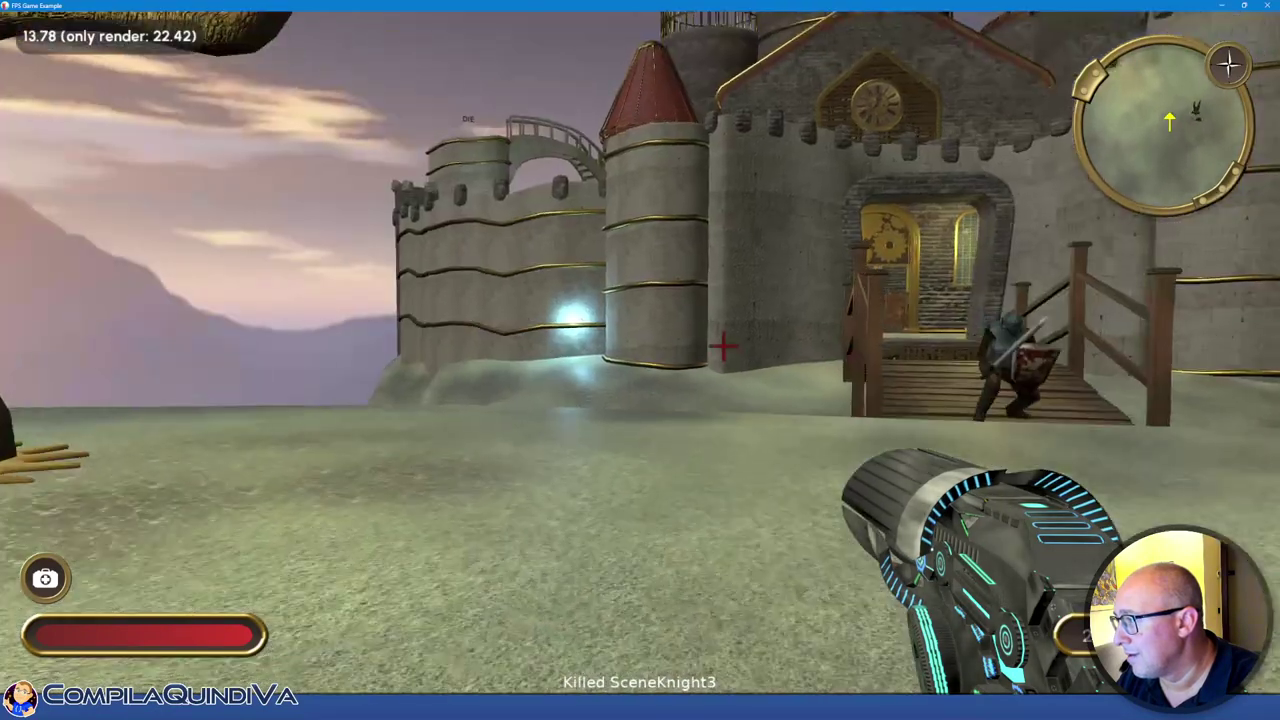
{"action": "key", "text": "Right"}
{"action": "key", "text": "Up"}
{"action": "key", "text": "Left"}
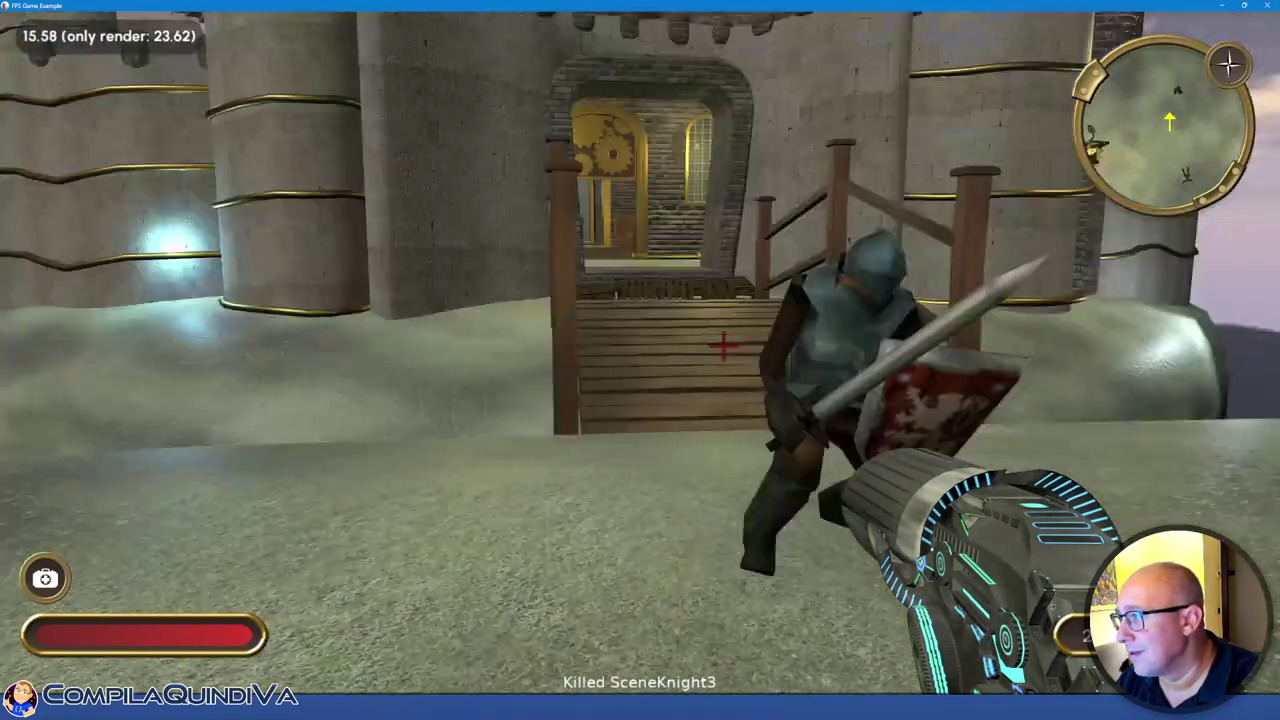
{"action": "key", "text": "ctrl"}
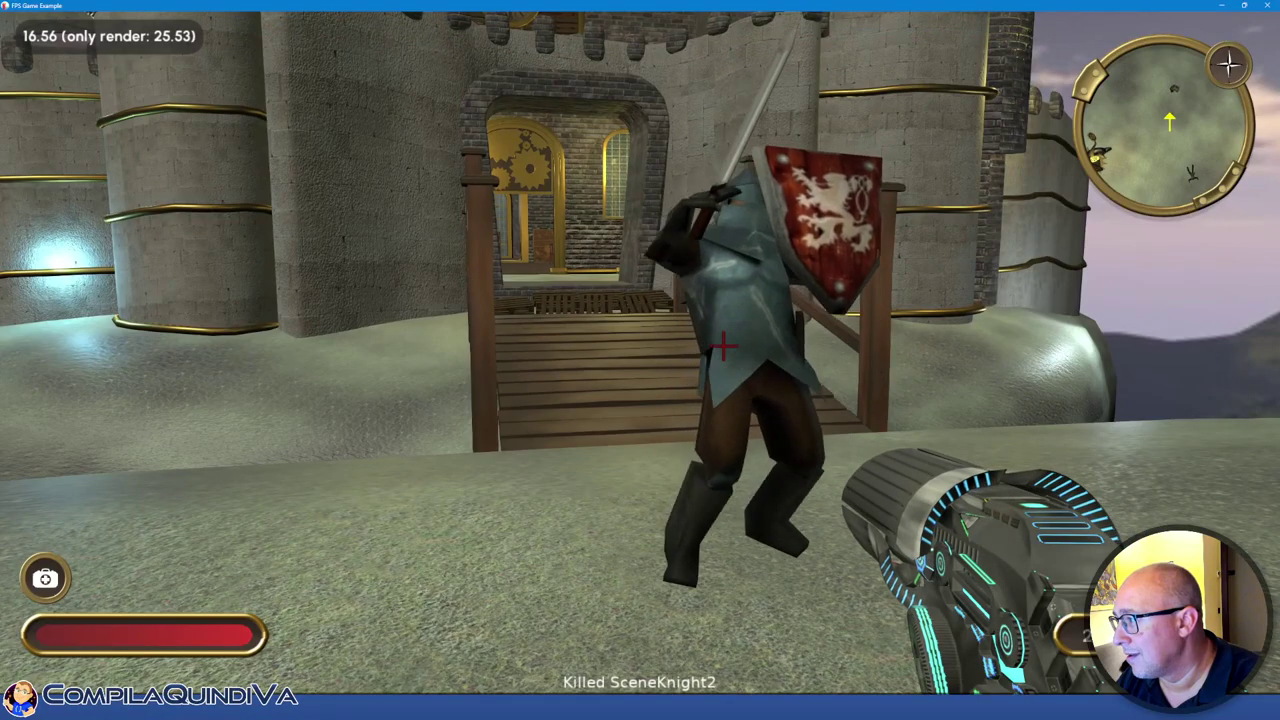
Turn away from the castle, walk to the gear tree and aim at the knight standing beyond it
{"action": "key", "text": "Right"}
{"action": "key", "text": "Right"}
{"action": "key", "text": "Up"}
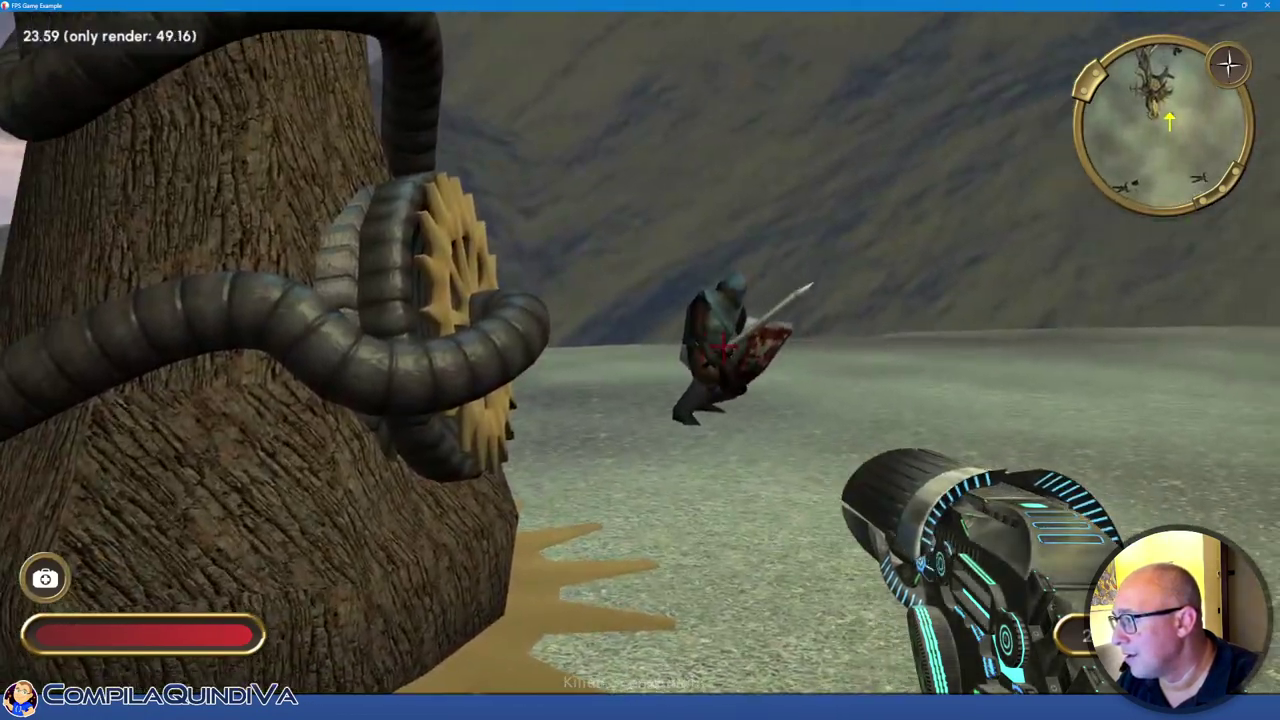
{"action": "key", "text": "Down"}
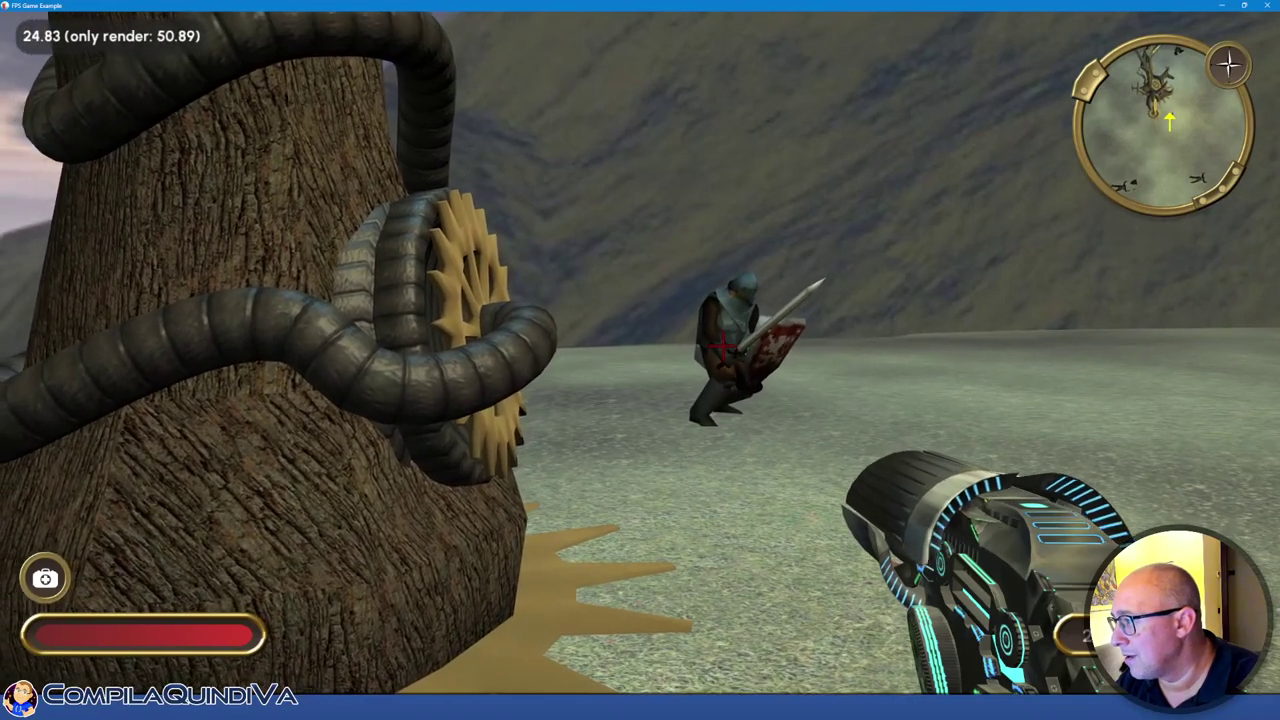
{"action": "key", "text": "Right"}
{"action": "key", "text": "Left"}
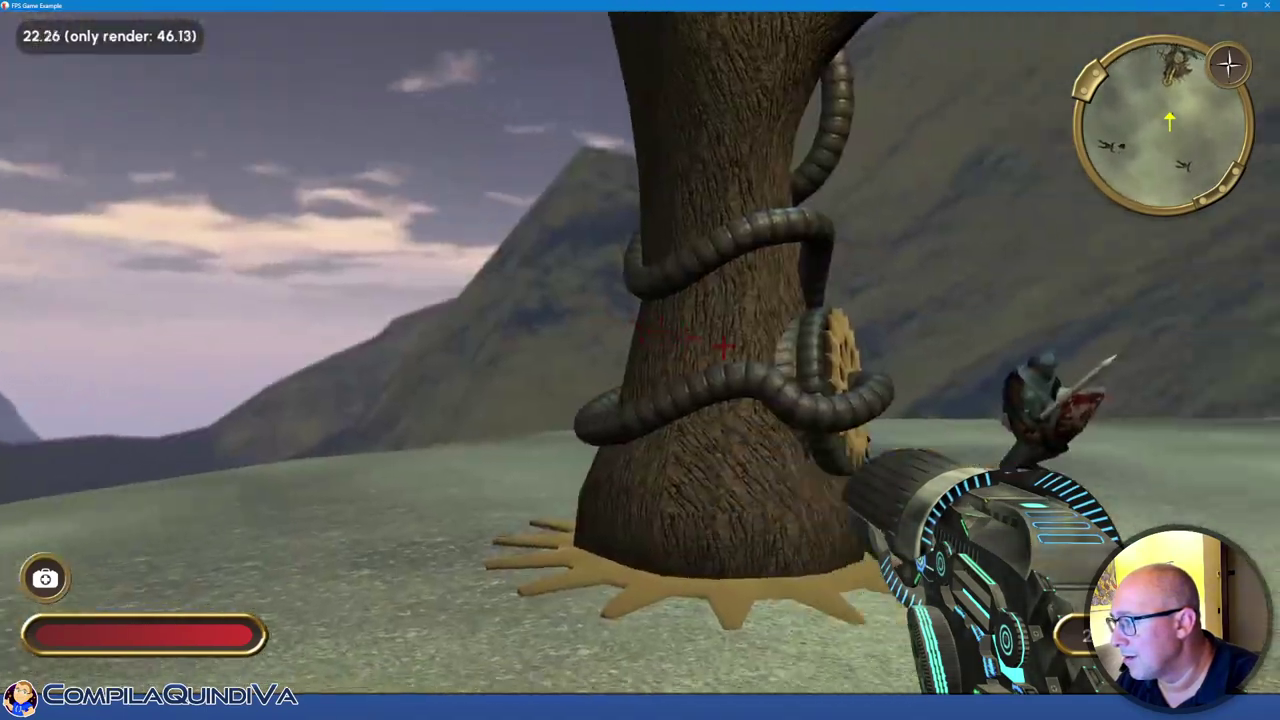
{"action": "key", "text": "Right"}
{"action": "key", "text": "Up"}
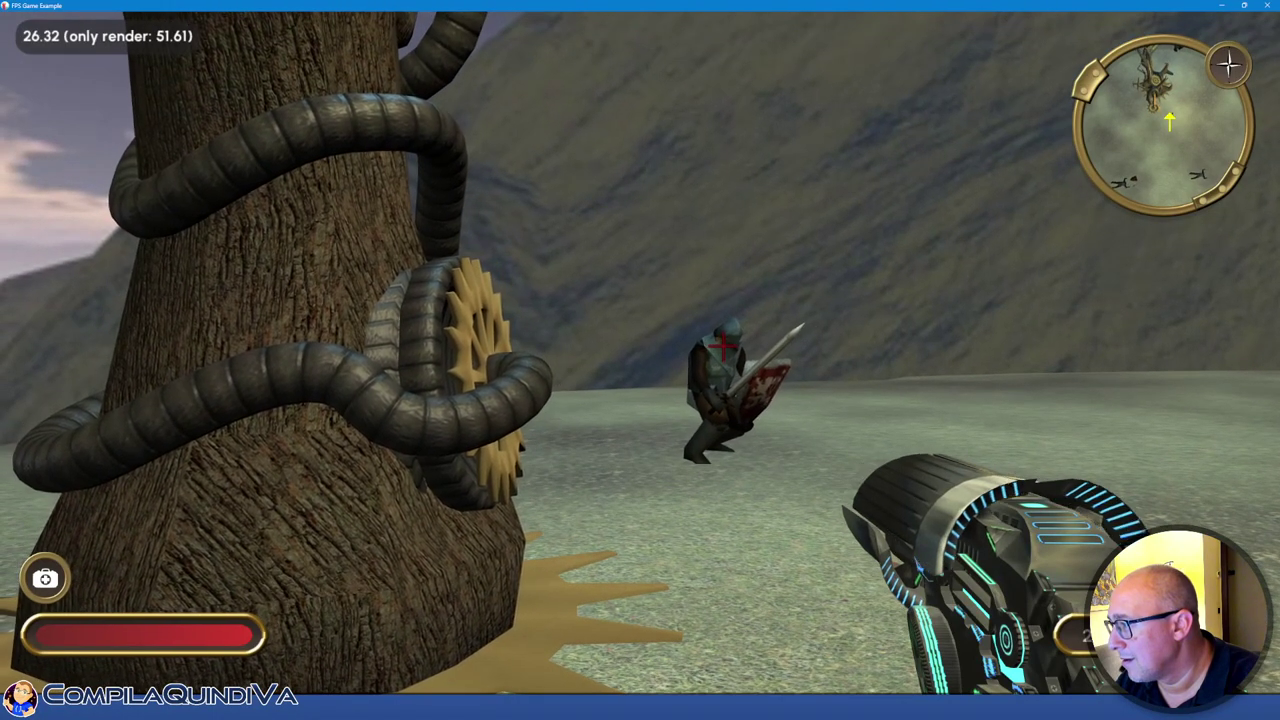
{"action": "key", "text": "Down"}
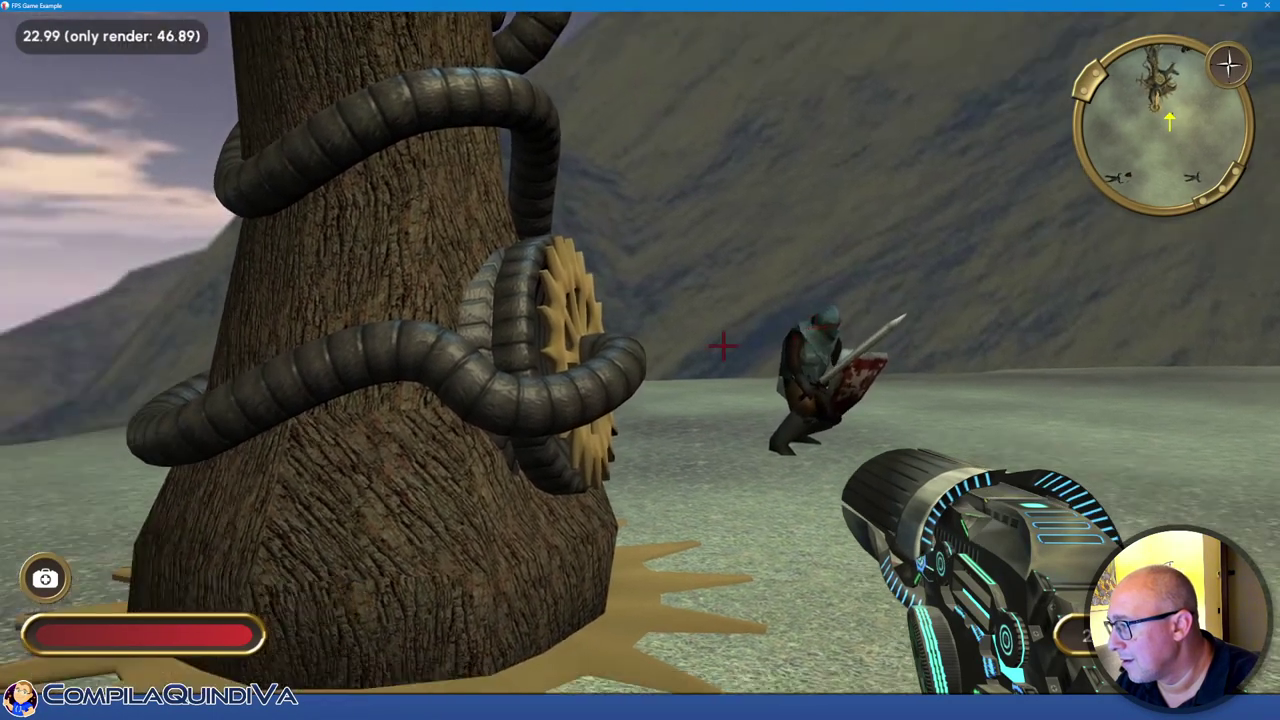
Move back from the gear tree and circle to view both the tree and the knight
{"action": "key", "text": "Right"}
{"action": "key", "text": "Up"}
{"action": "key", "text": "Left"}
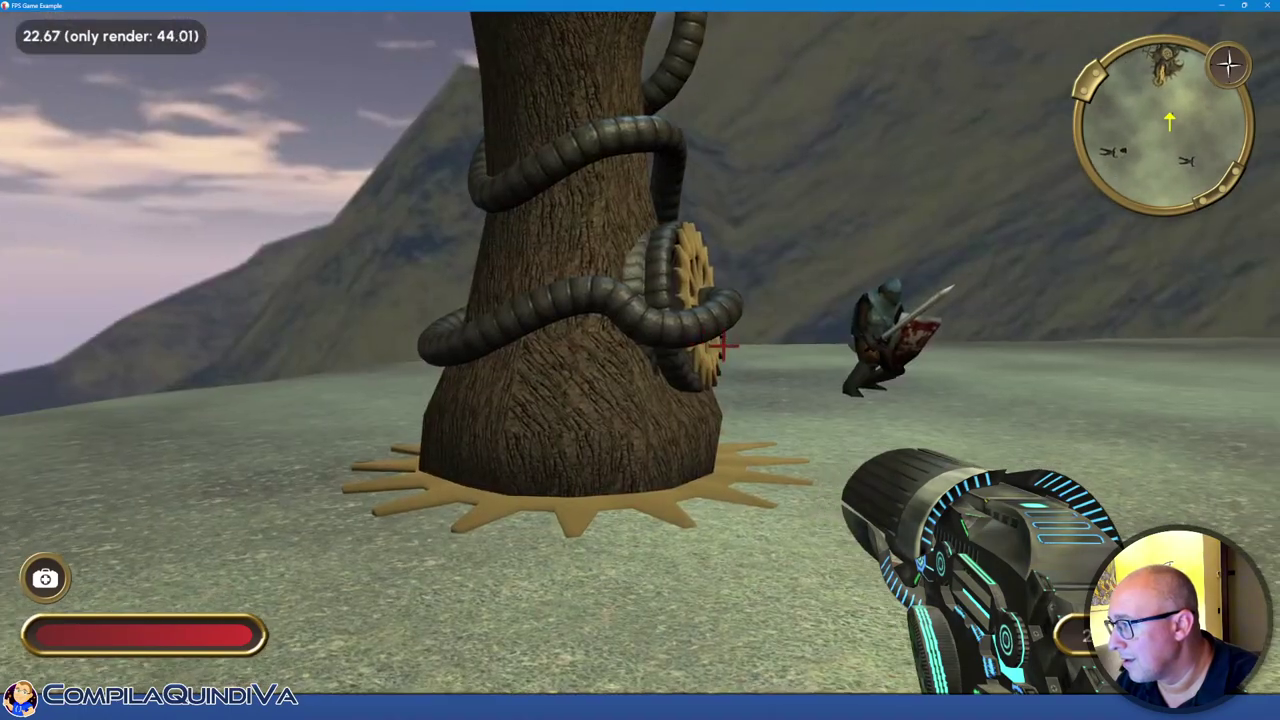
{"action": "key", "text": "Right"}
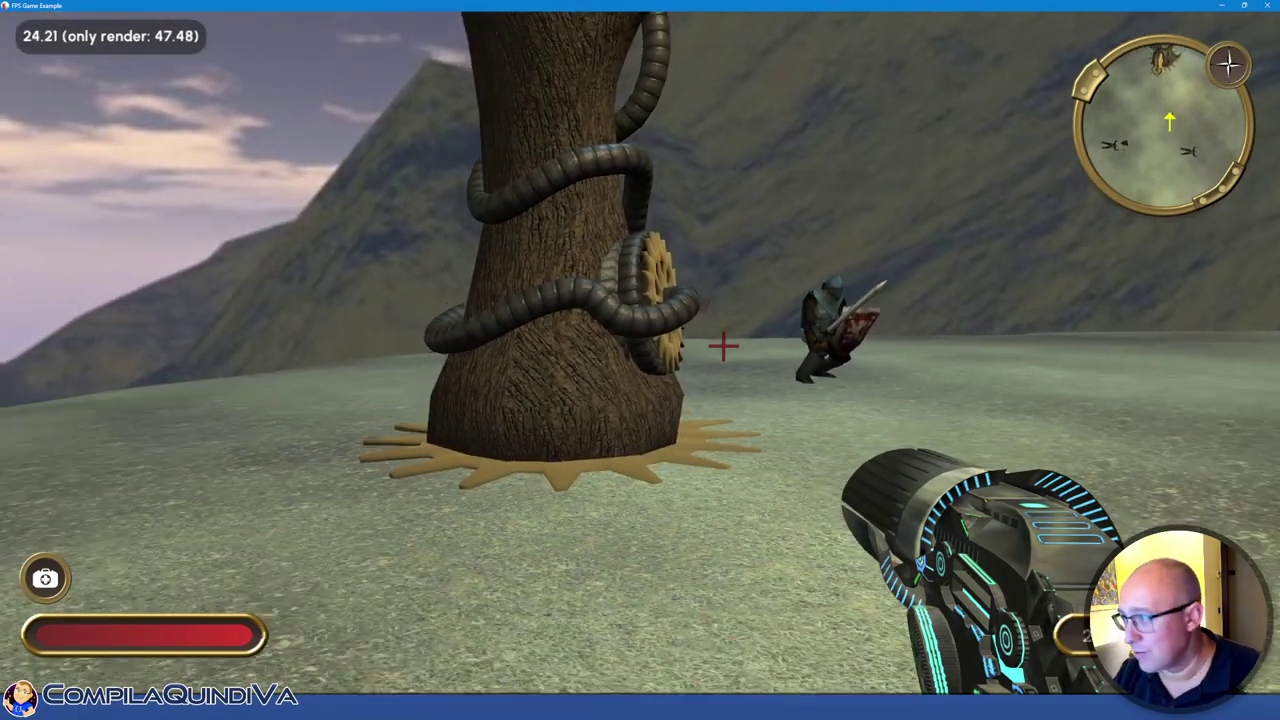
{"action": "key", "text": "Right"}
{"action": "key", "text": "Left"}
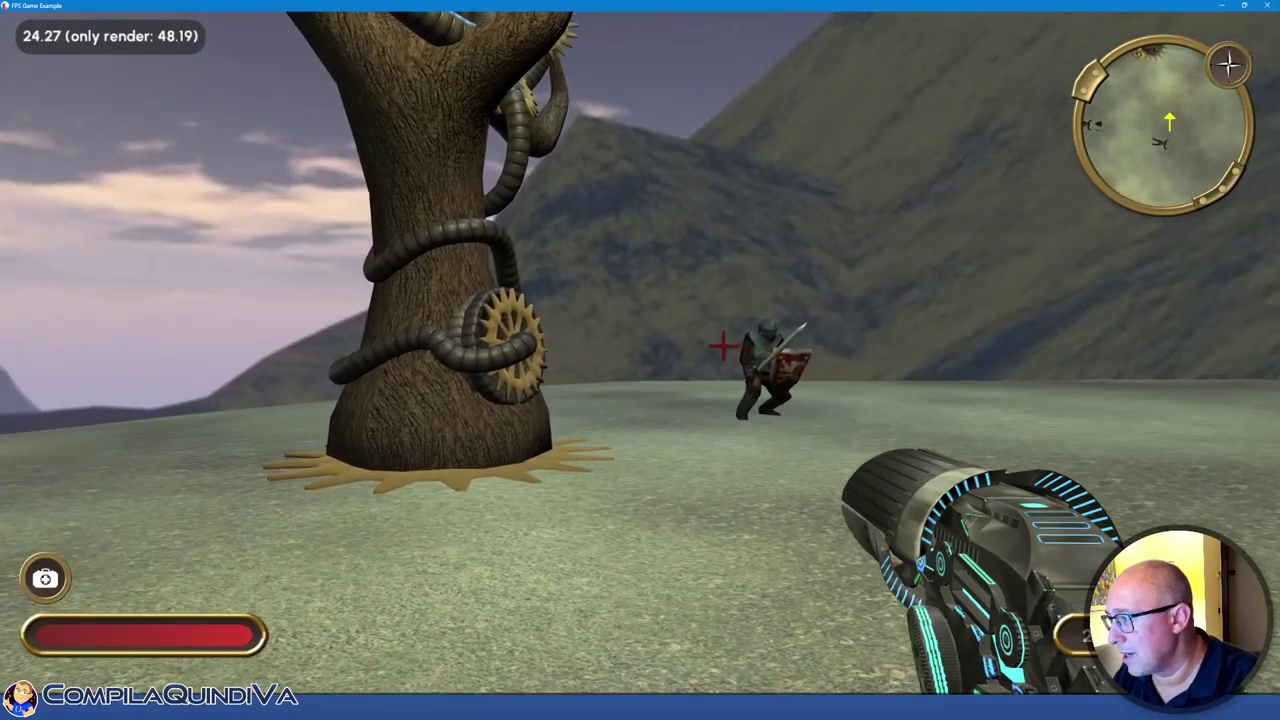
Walk past the gear tree up to the knight and center the crosshair on him
{"action": "key", "text": "Up"}
{"action": "key", "text": "Right"}
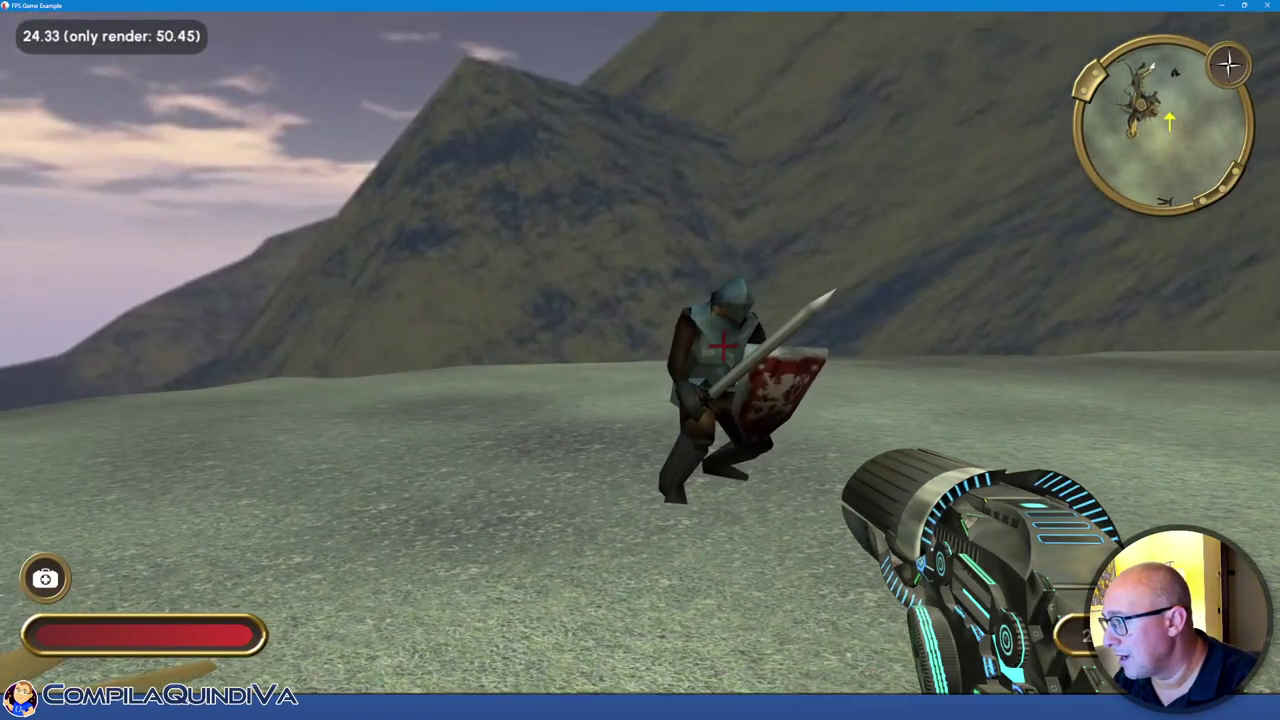
{"action": "key", "text": "Right"}
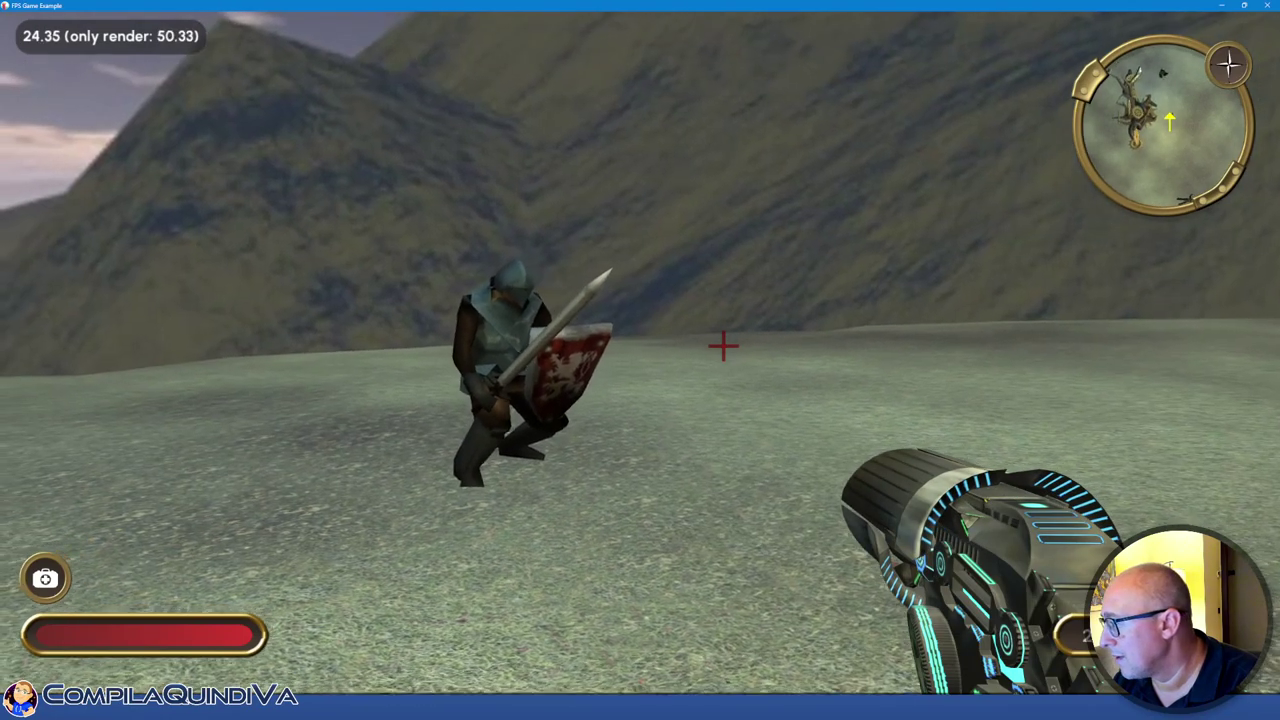
{"action": "key", "text": "Left"}
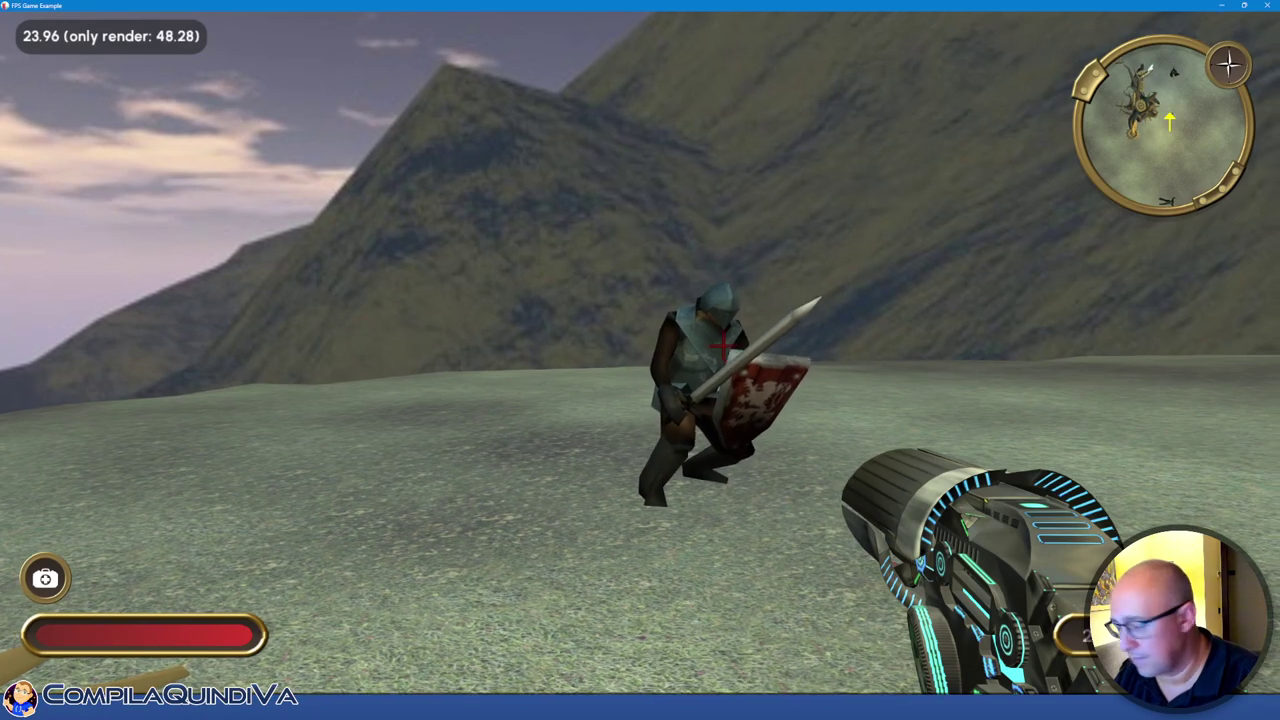
{"action": "key", "text": "Right"}
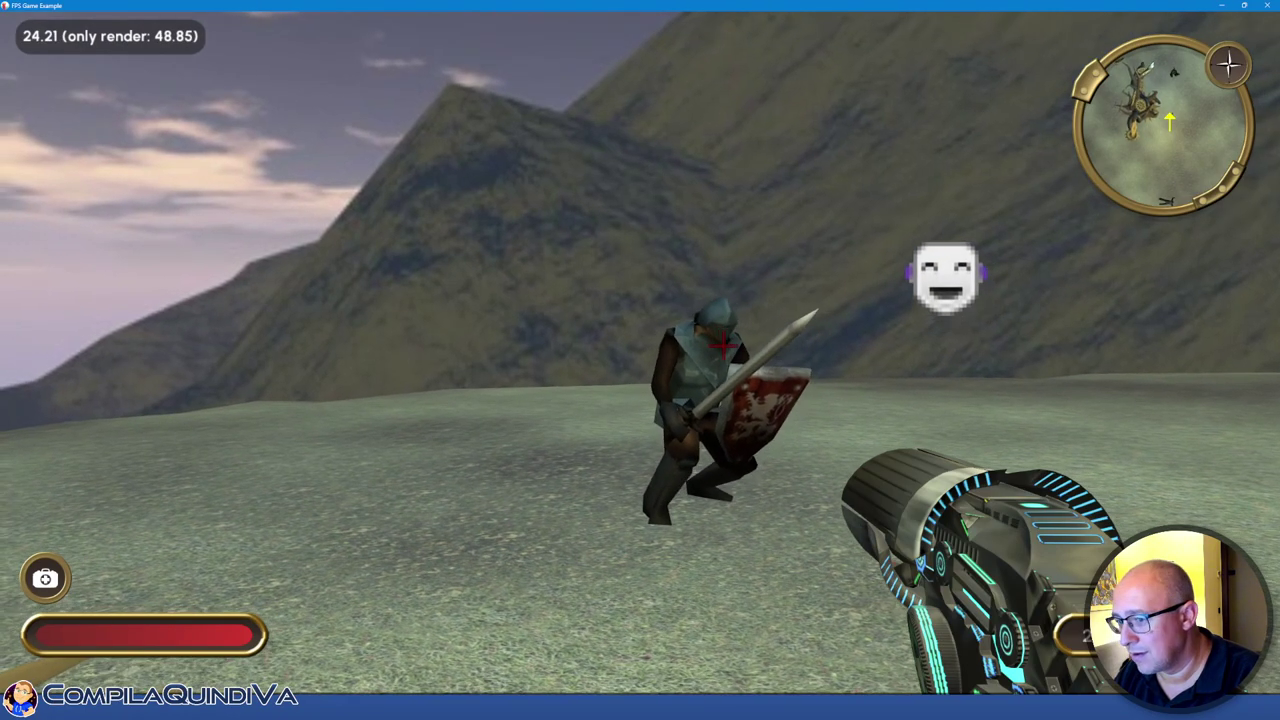
Enter the castle, cross the hall with the tables and shoot the knight behind the golden archway
{"action": "key", "text": "w"}
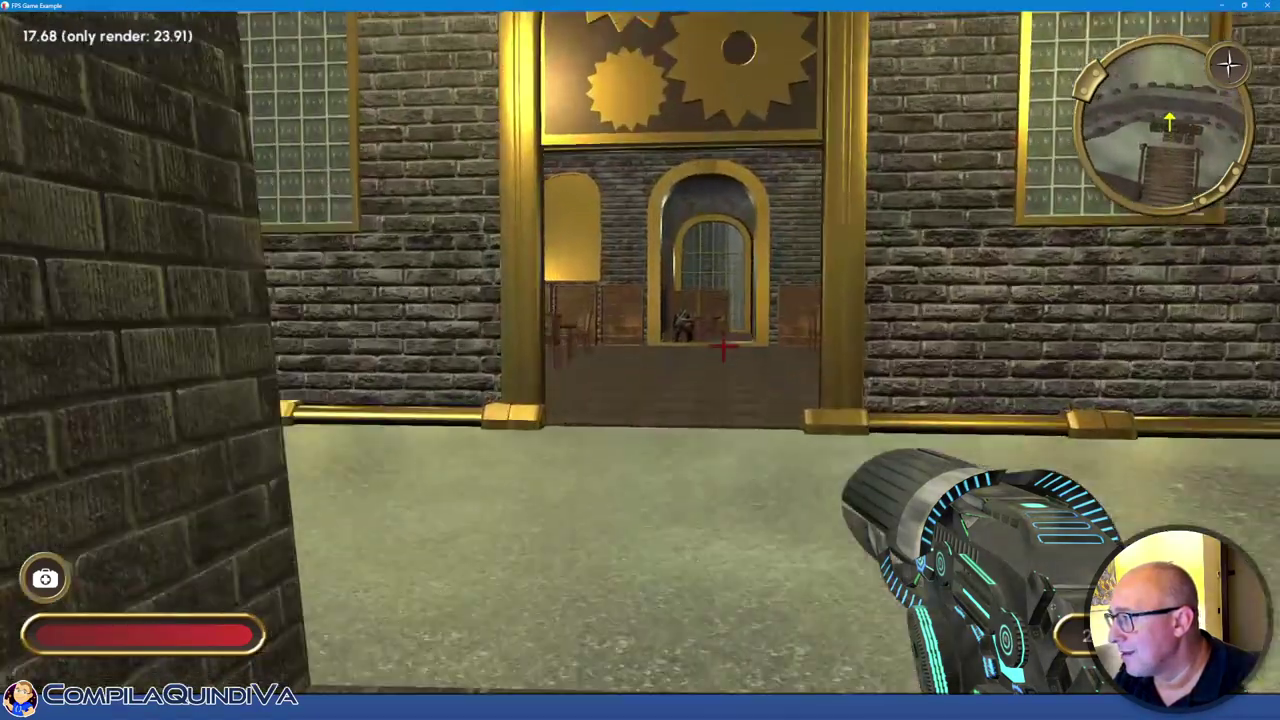
{"action": "key", "text": "w"}
{"action": "key", "text": "w"}
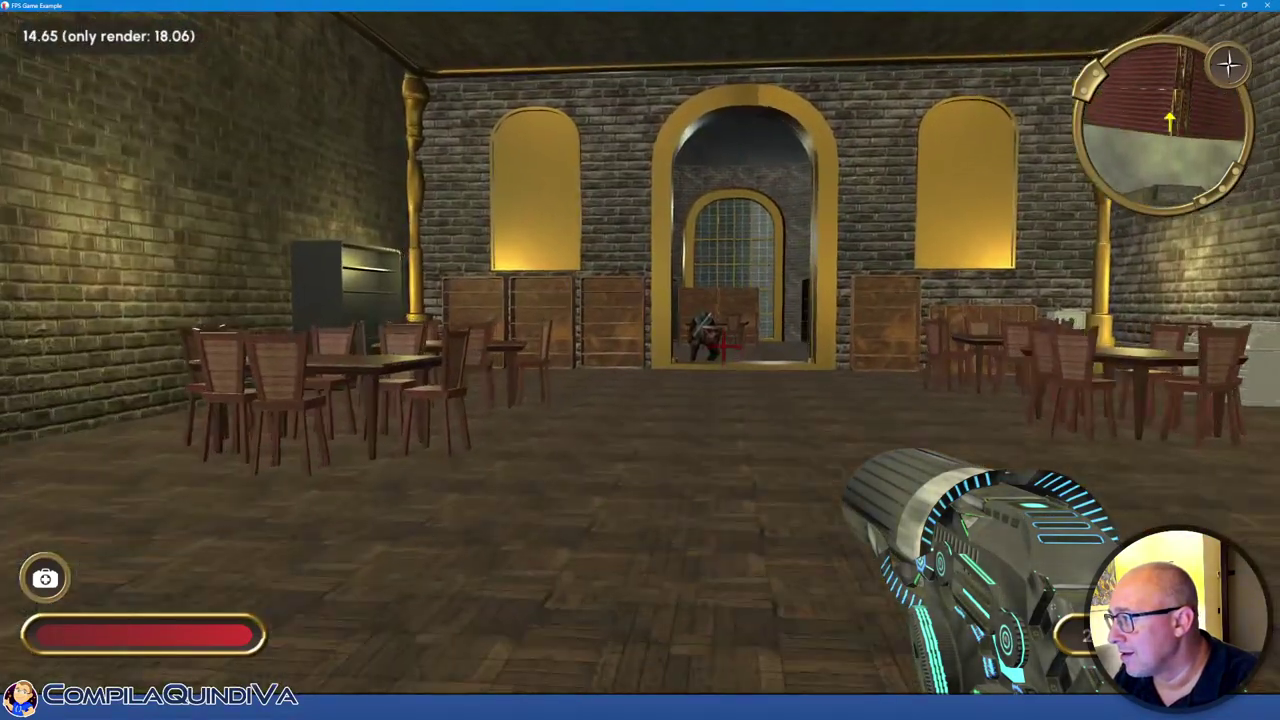
{"action": "key", "text": "w"}
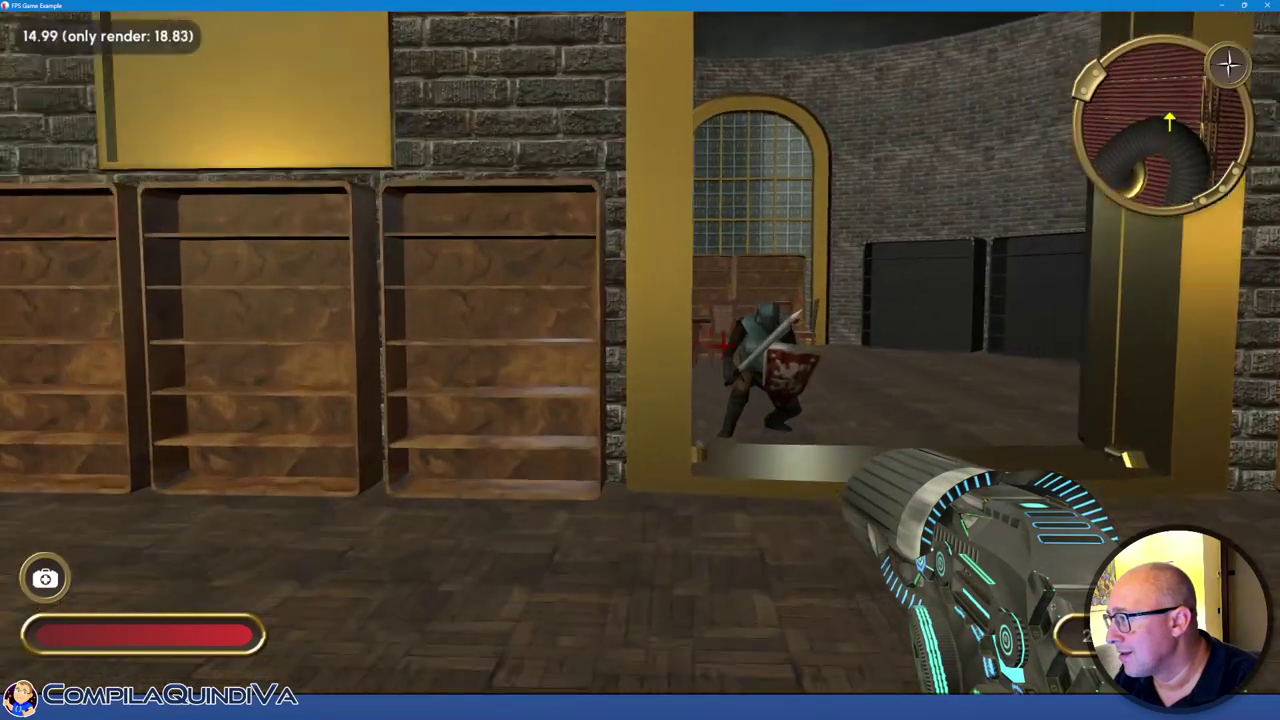
{"action": "key", "text": "w"}
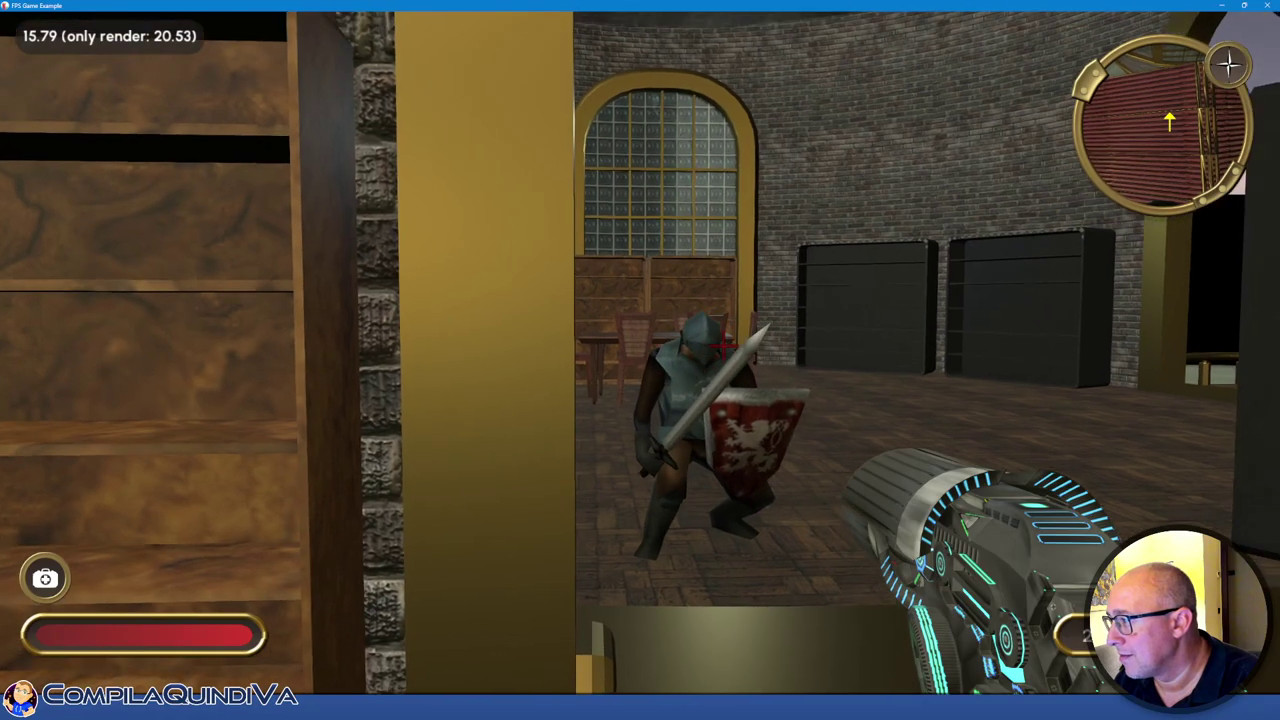
{"action": "left_click", "coordinate": [722, 345]}
{"action": "key", "text": "w"}
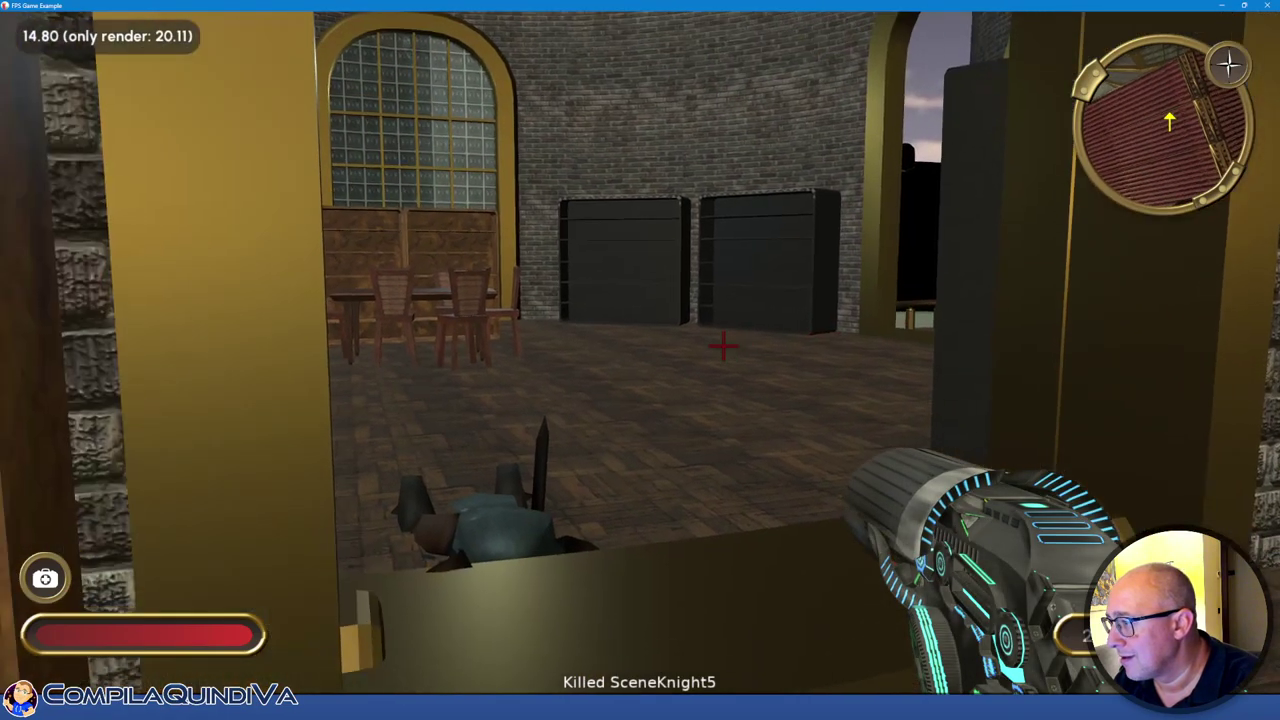
Walk into the round room beyond the archway and look around its shelves, tables and windows
{"action": "key", "text": "Left"}
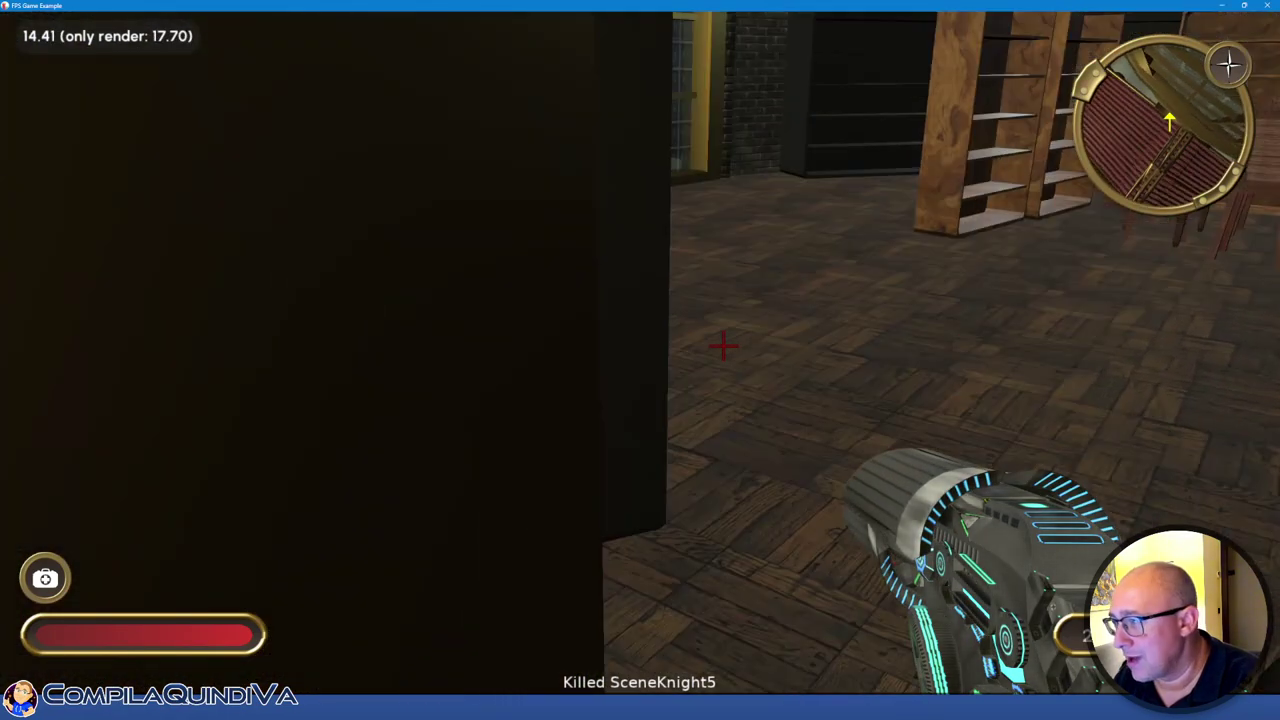
{"action": "key", "text": "Left"}
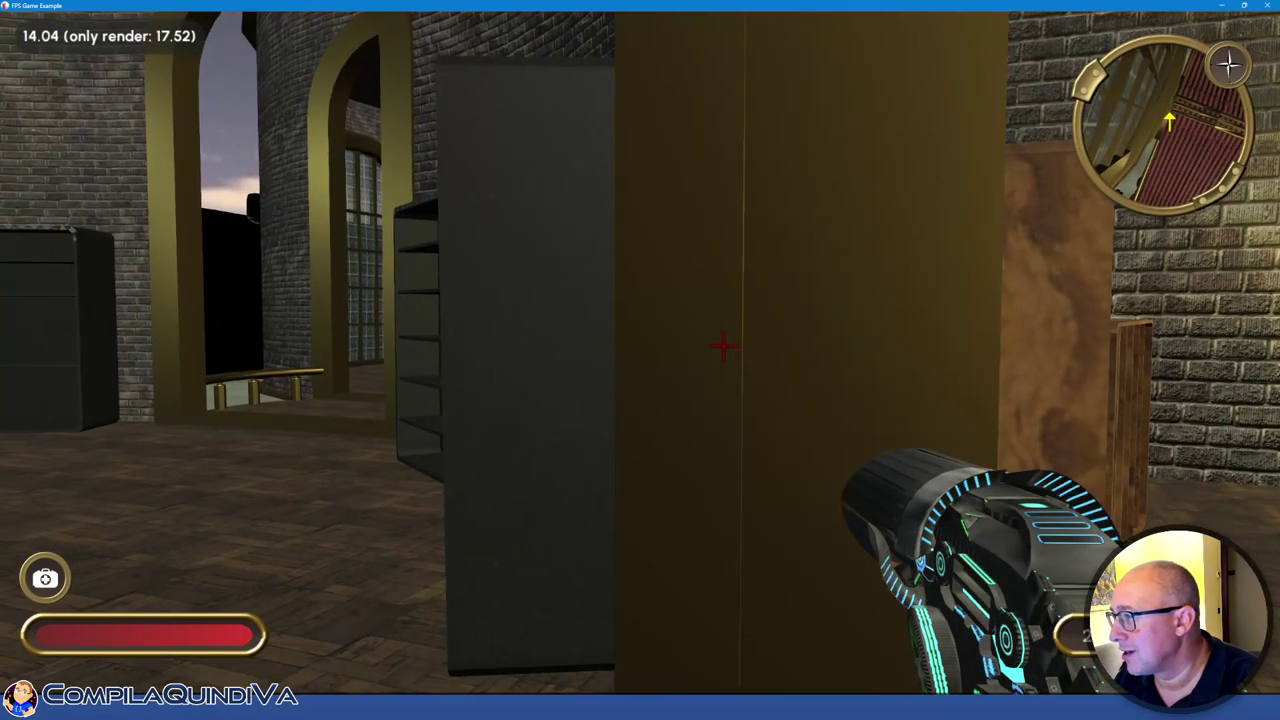
{"action": "key", "text": "Left"}
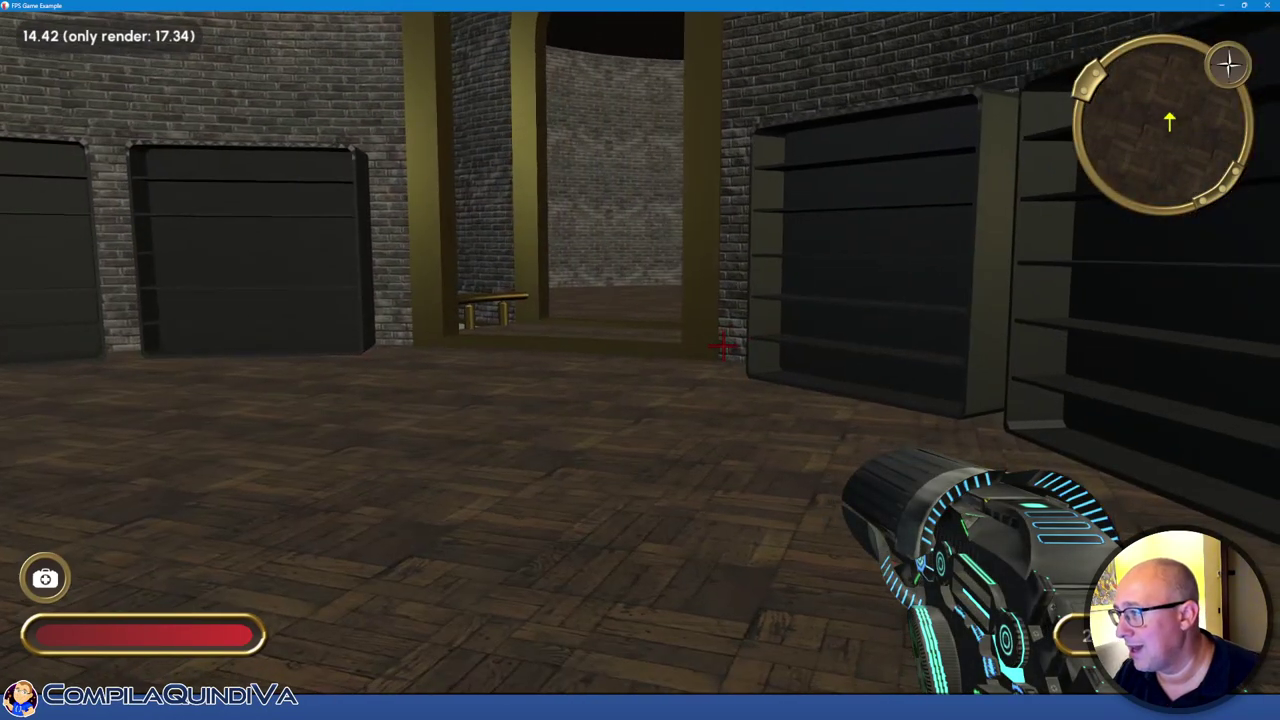
{"action": "key", "text": "Left"}
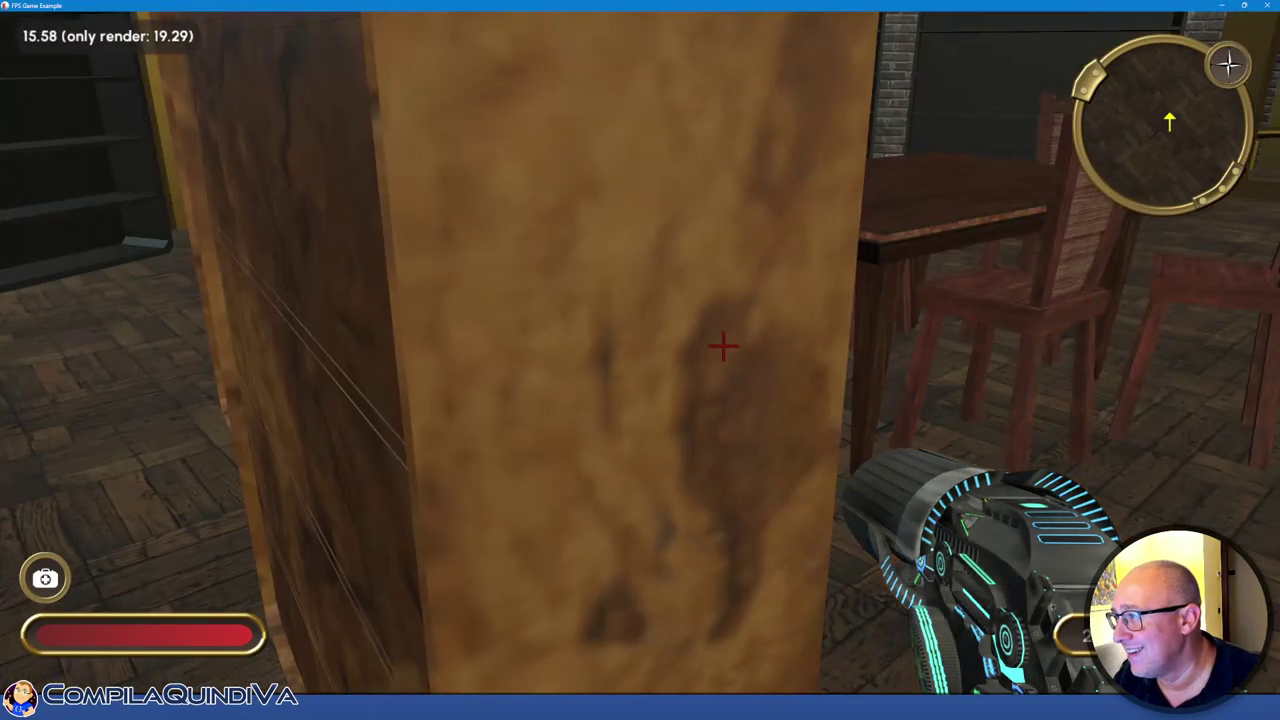
{"action": "key", "text": "Left"}
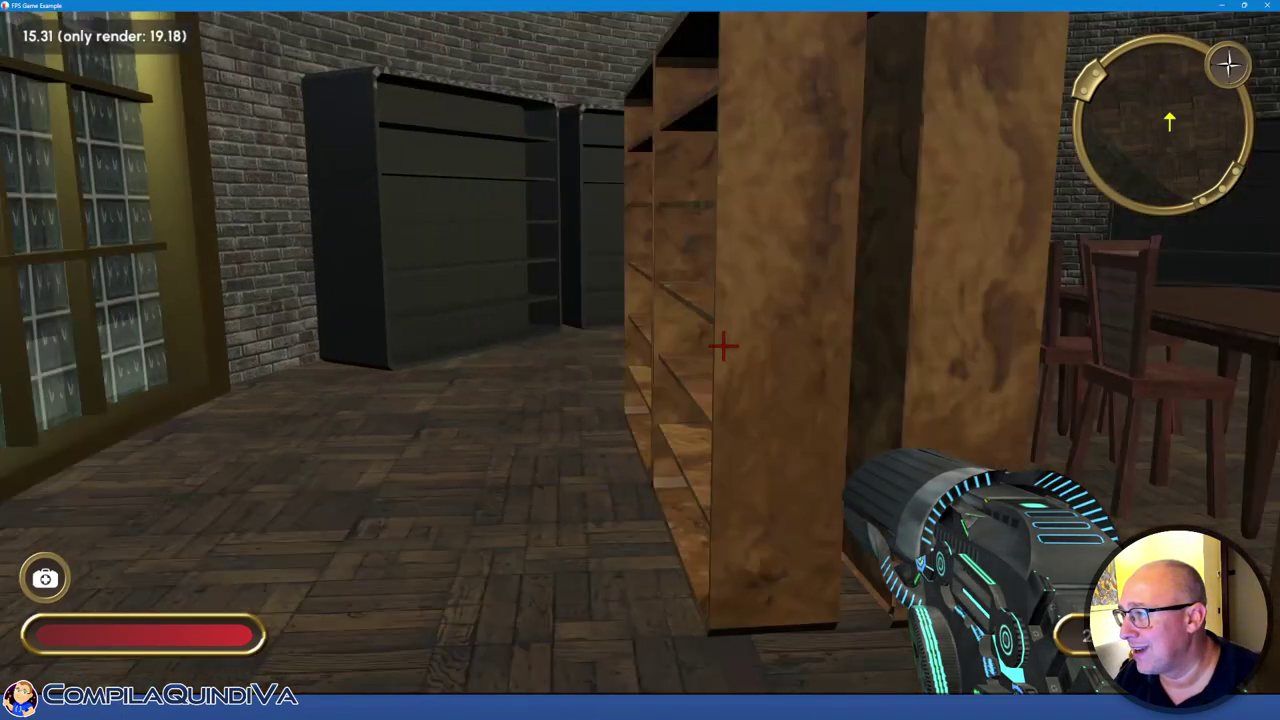
{"action": "key", "text": "Left"}
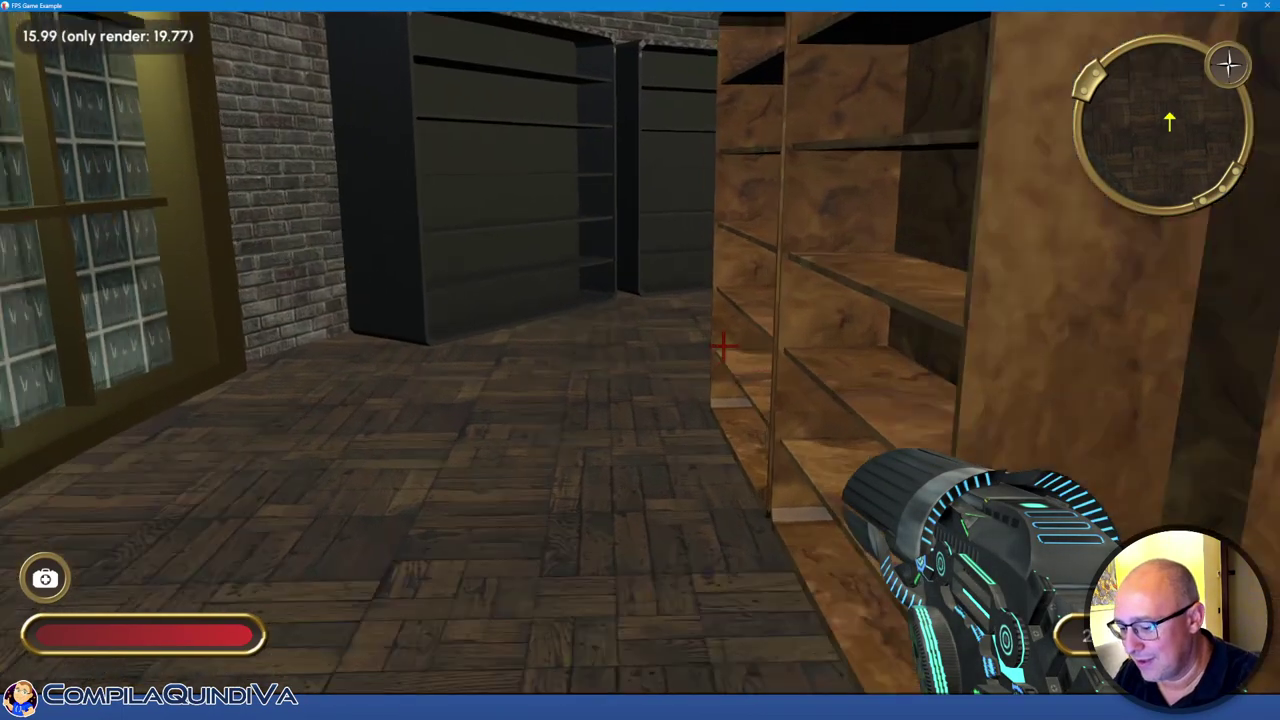
Walk through the gold-framed passage into the empty round room and face the doorway leading to the staircase
{"action": "key", "text": "Up"}
{"action": "key", "text": "Right"}
{"action": "key", "text": "Up"}
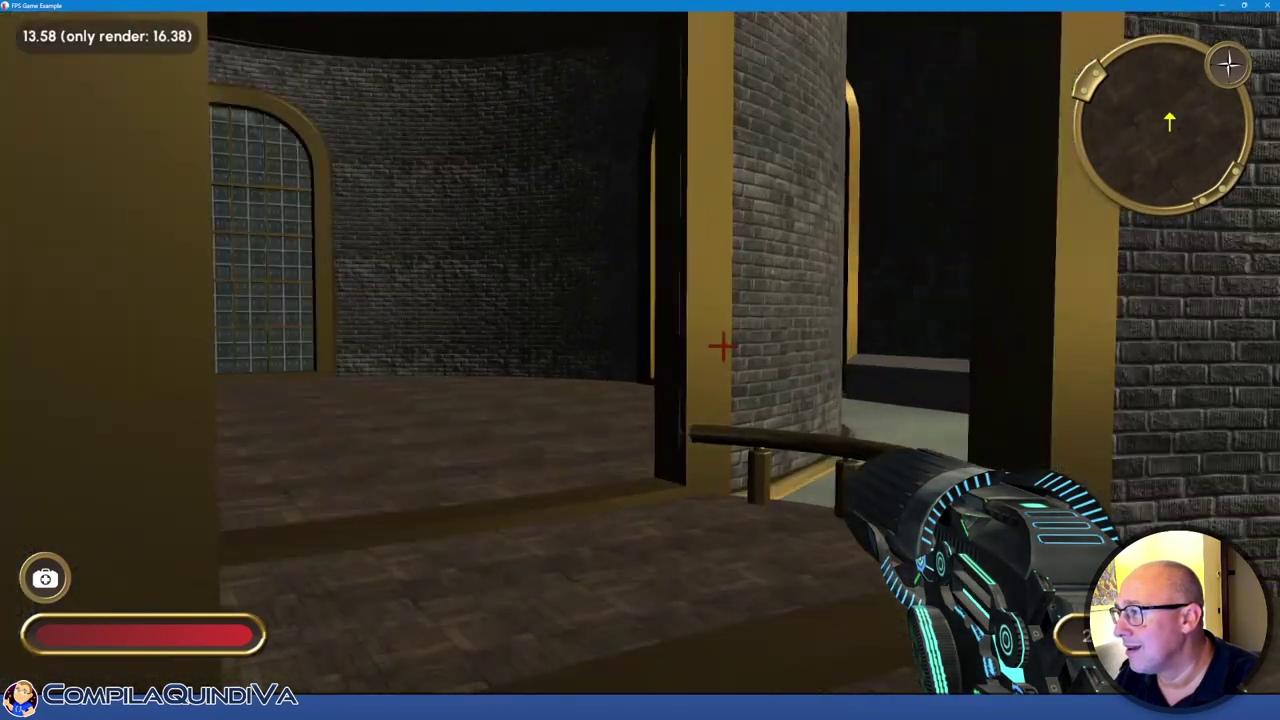
{"action": "key", "text": "Right"}
{"action": "key", "text": "Up"}
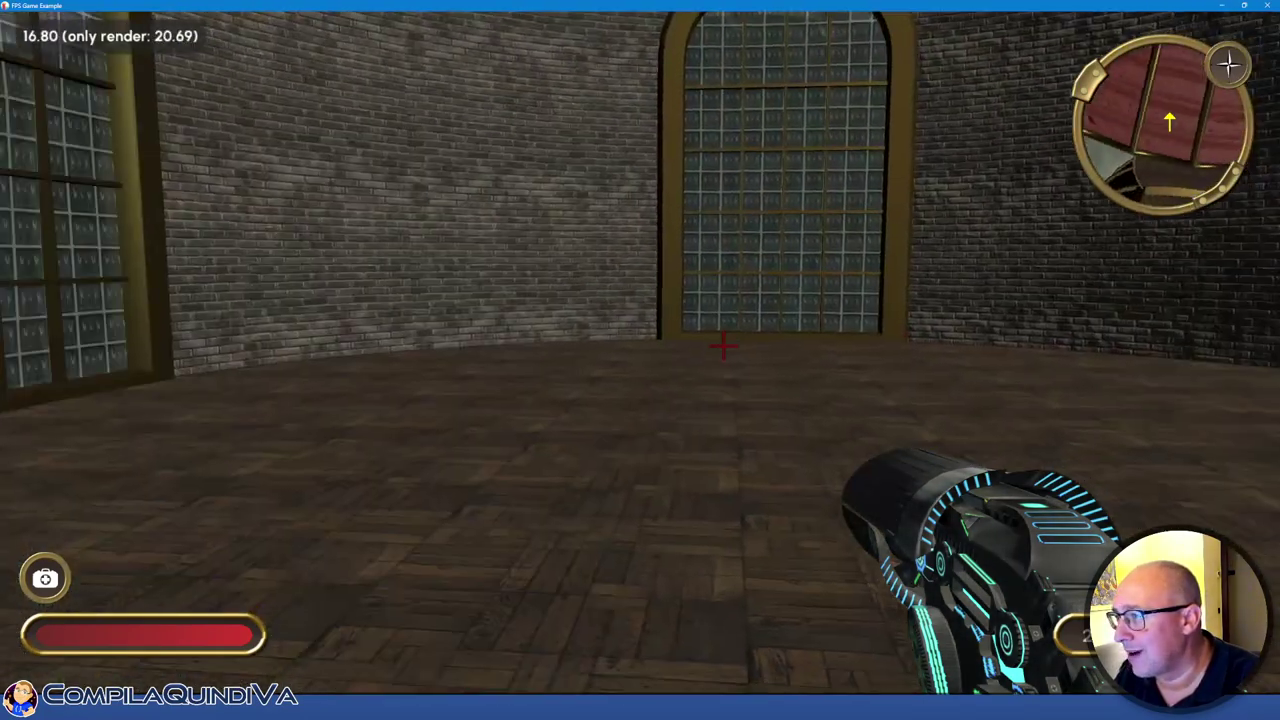
{"action": "key", "text": "Left"}
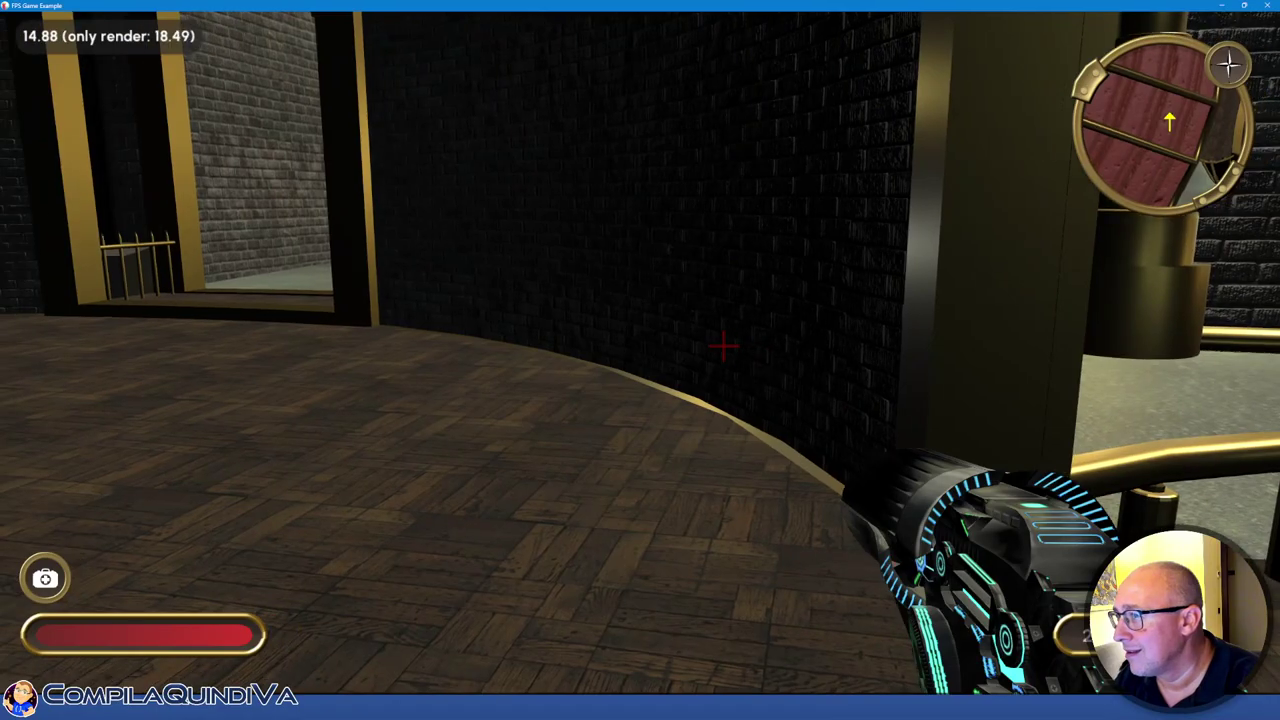
{"action": "key", "text": "Left"}
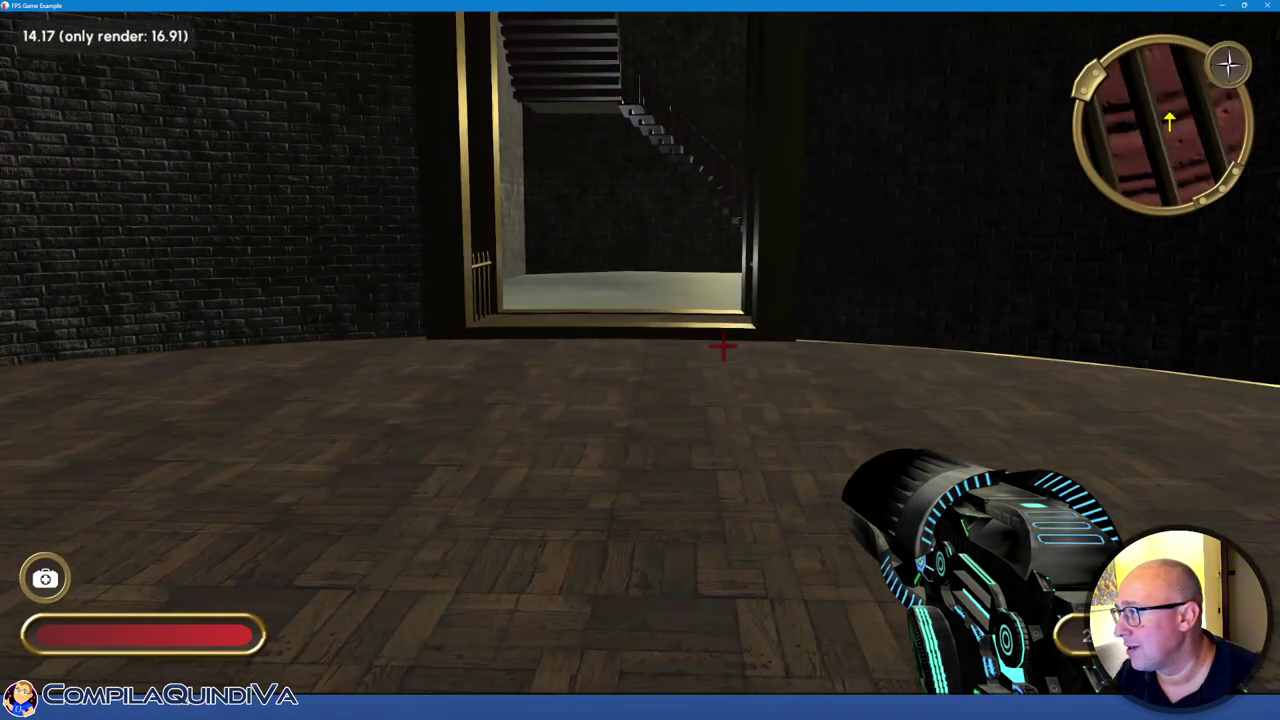
Go through the doorway, cross the stone floor and climb the wooden staircase
{"action": "key", "text": "Up"}
{"action": "key", "text": "Right"}
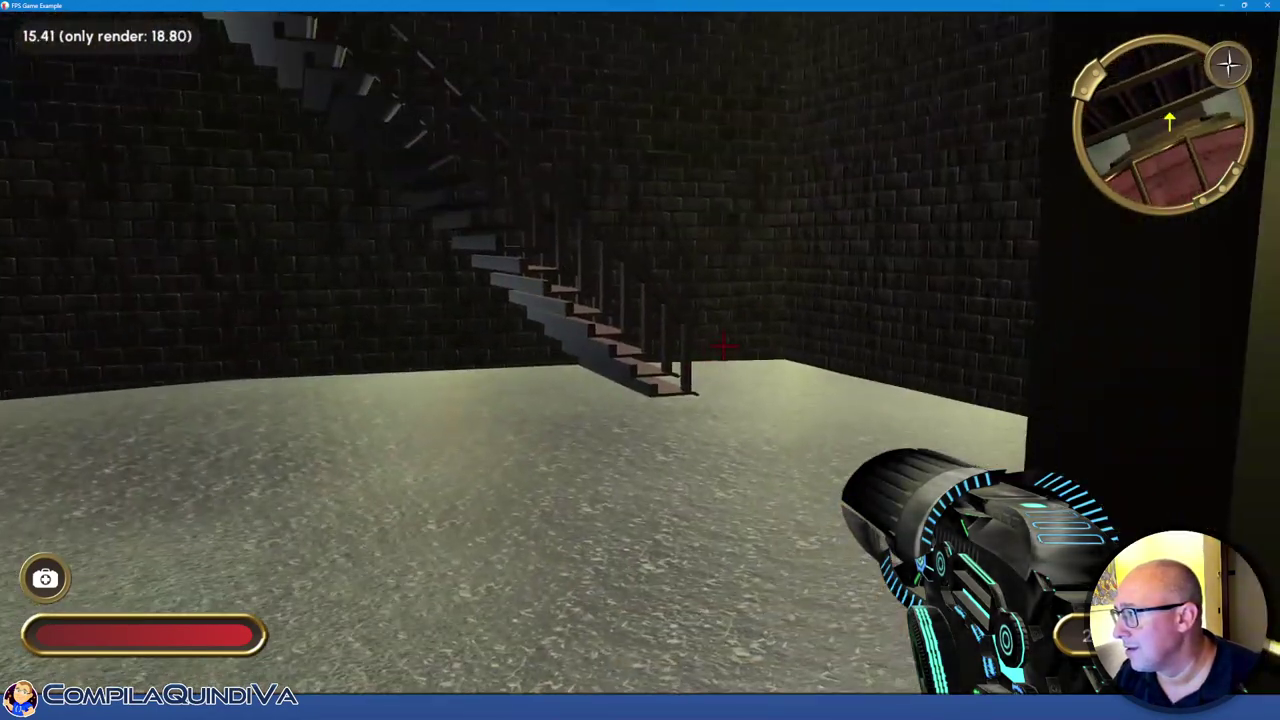
{"action": "key", "text": "Up"}
{"action": "key", "text": "Left"}
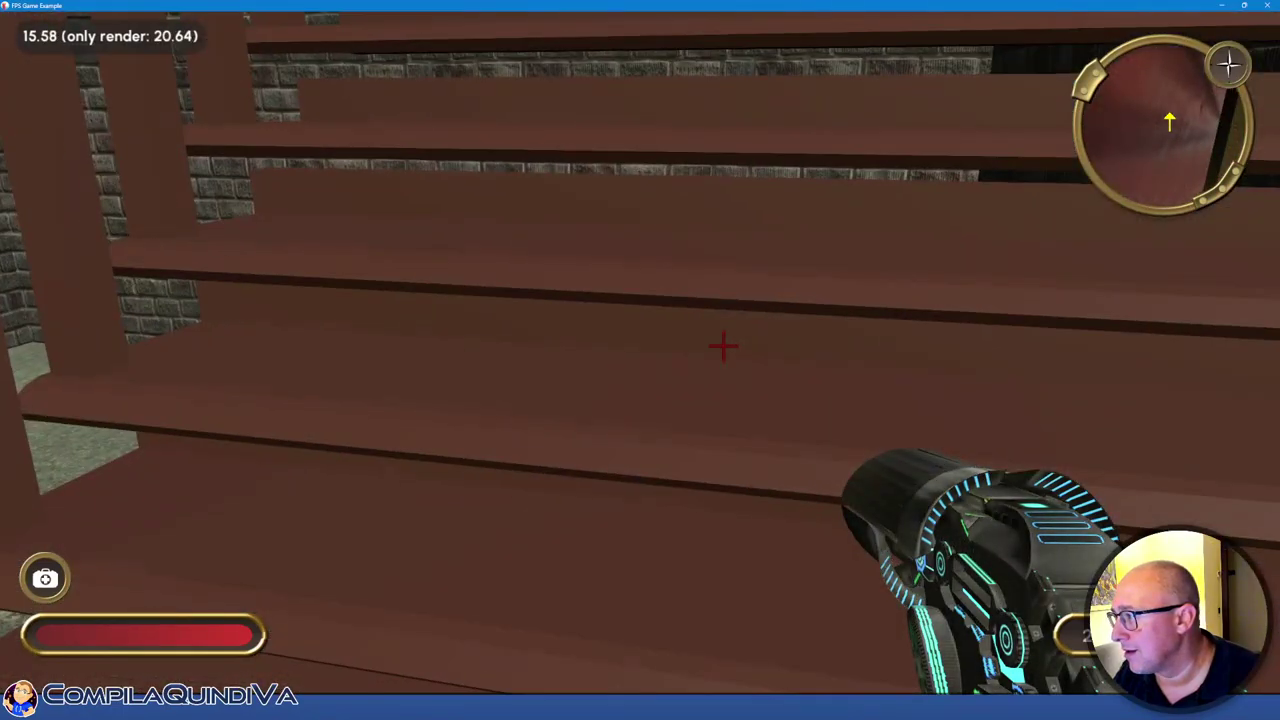
{"action": "key", "text": "Up"}
{"action": "key", "text": "Right"}
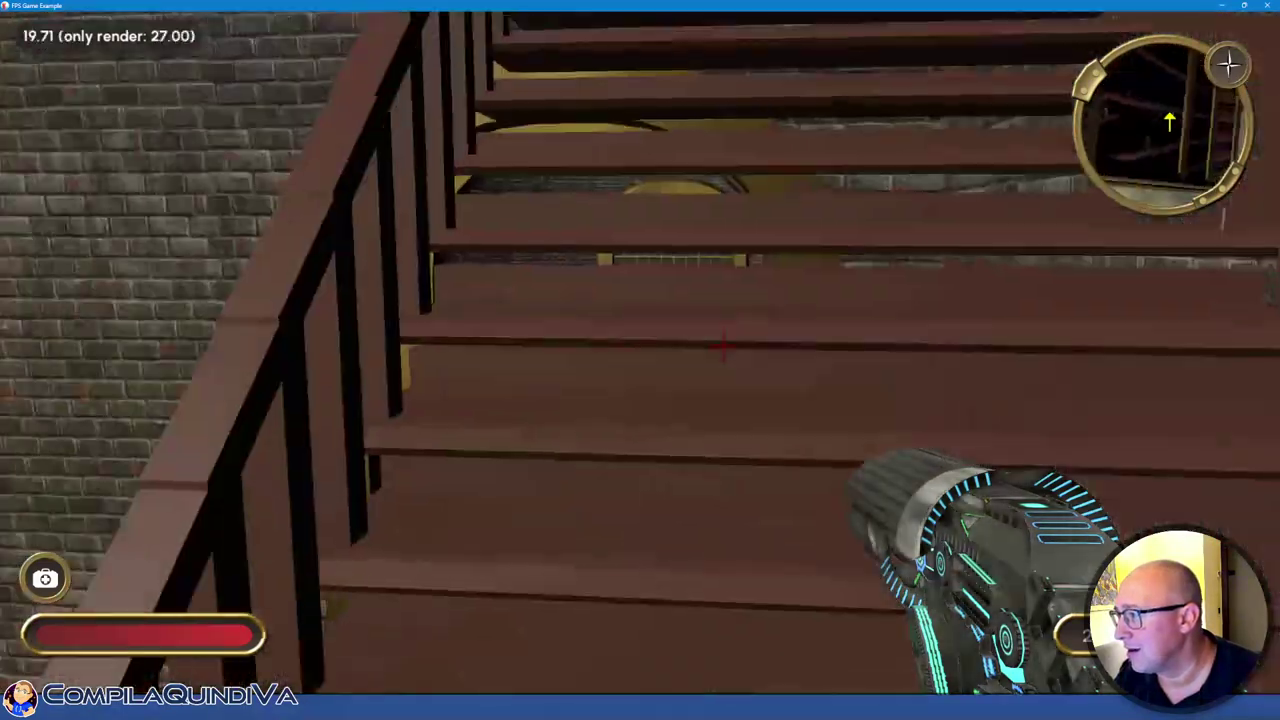
Leave the staircase and enter the large round room with the wooden pallets and tall windows
{"action": "key", "text": "Down"}
{"action": "key", "text": "Left"}
{"action": "key", "text": "Up"}
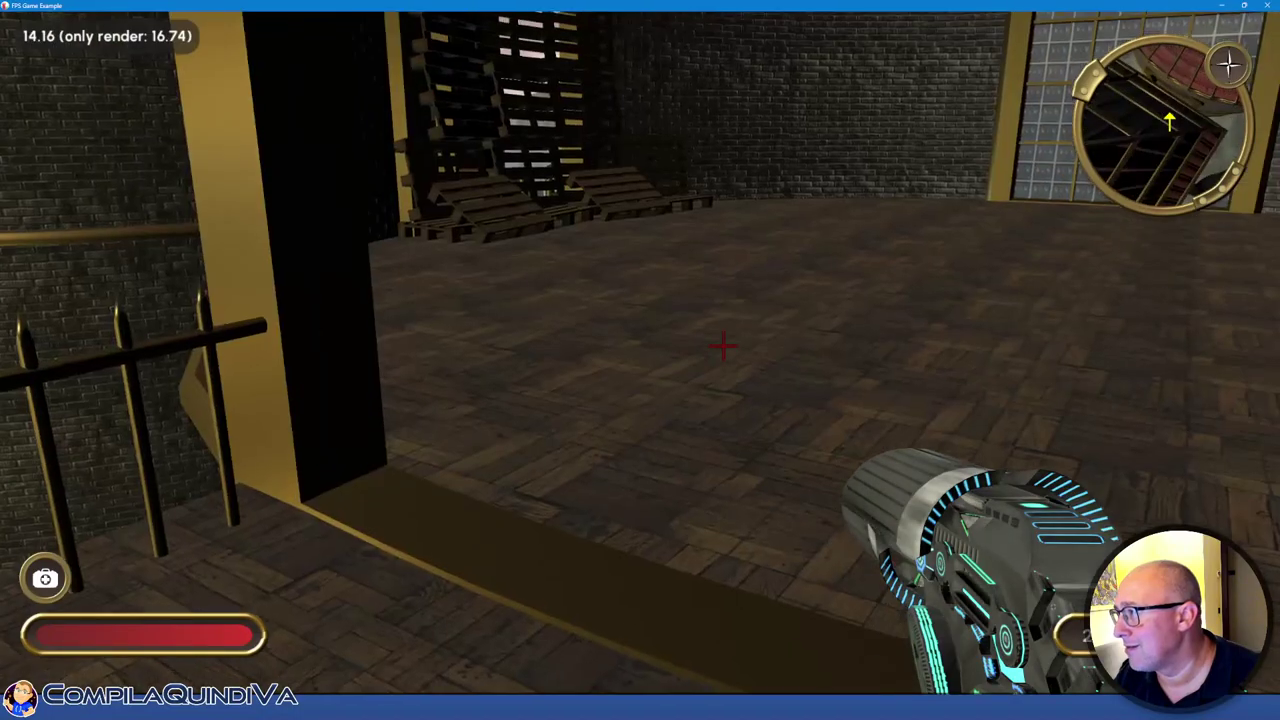
{"action": "key", "text": "Up"}
{"action": "key", "text": "Right"}
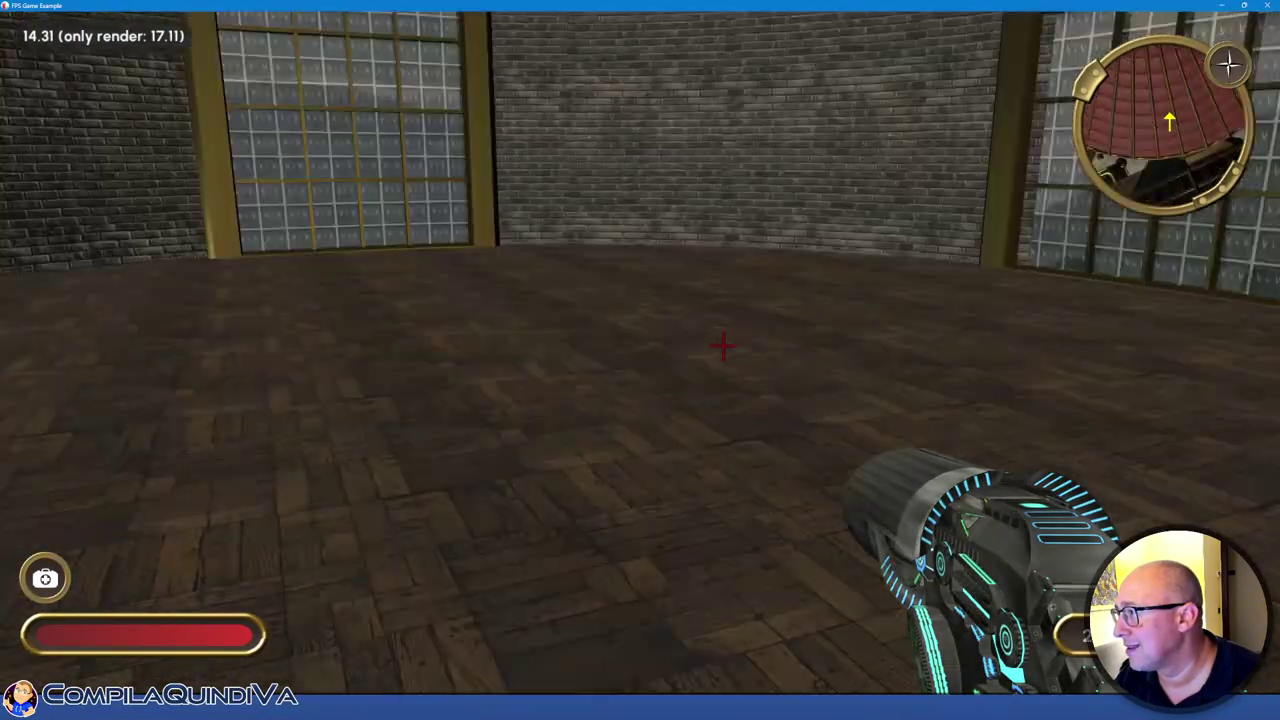
Explore the narrow passage between the round tower and the brick wall, and return to the hall with the tables
{"action": "key", "text": "Left"}
{"action": "key", "text": "Right"}
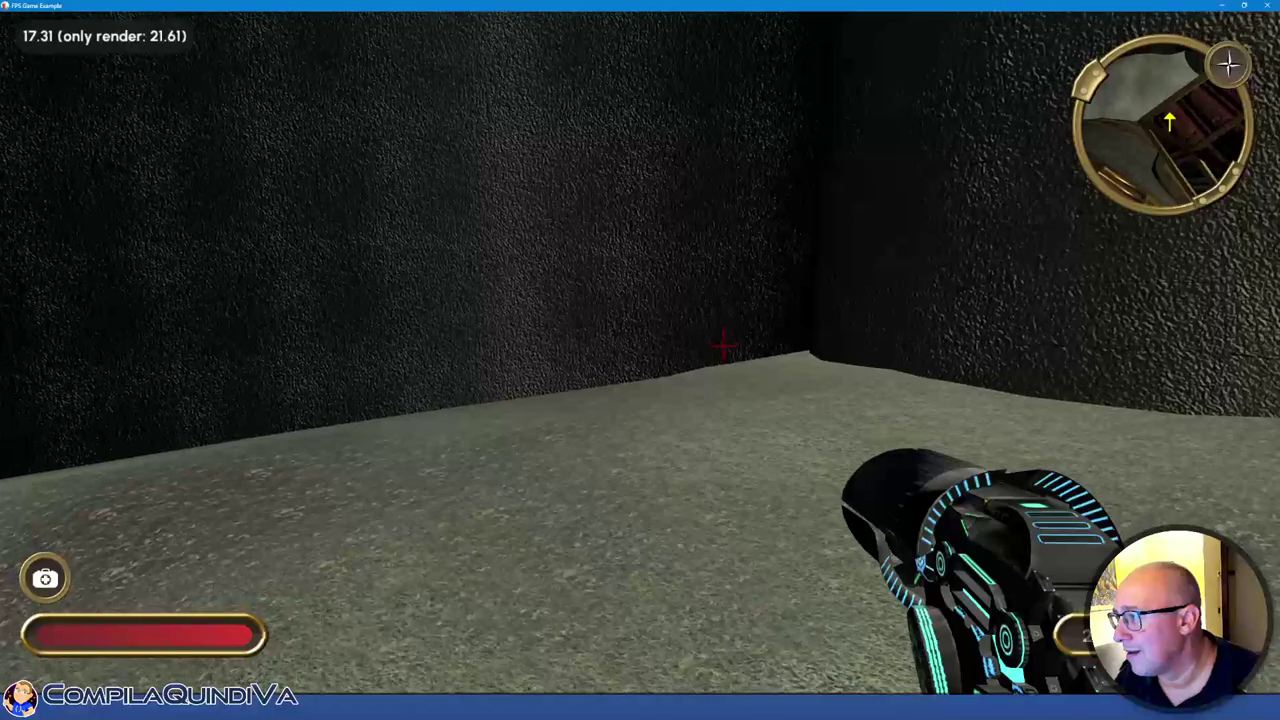
{"action": "key", "text": "Right"}
{"action": "key", "text": "Left"}
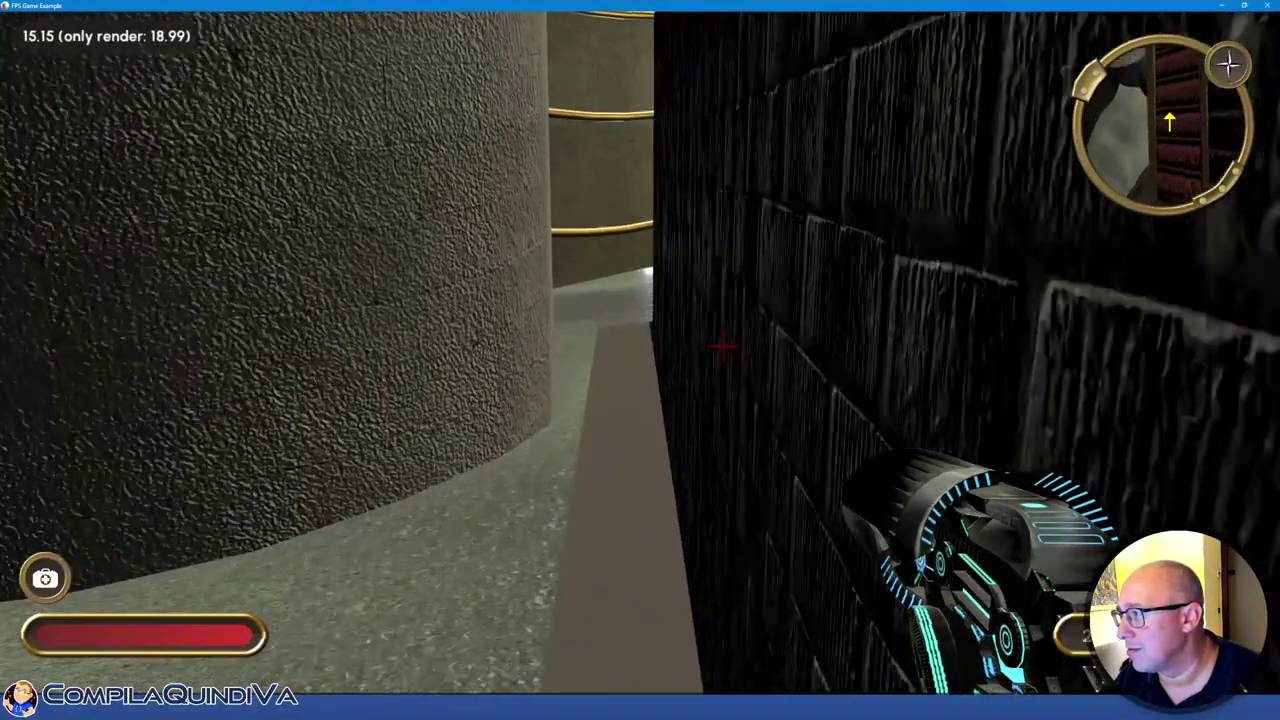
{"action": "key", "text": "Left"}
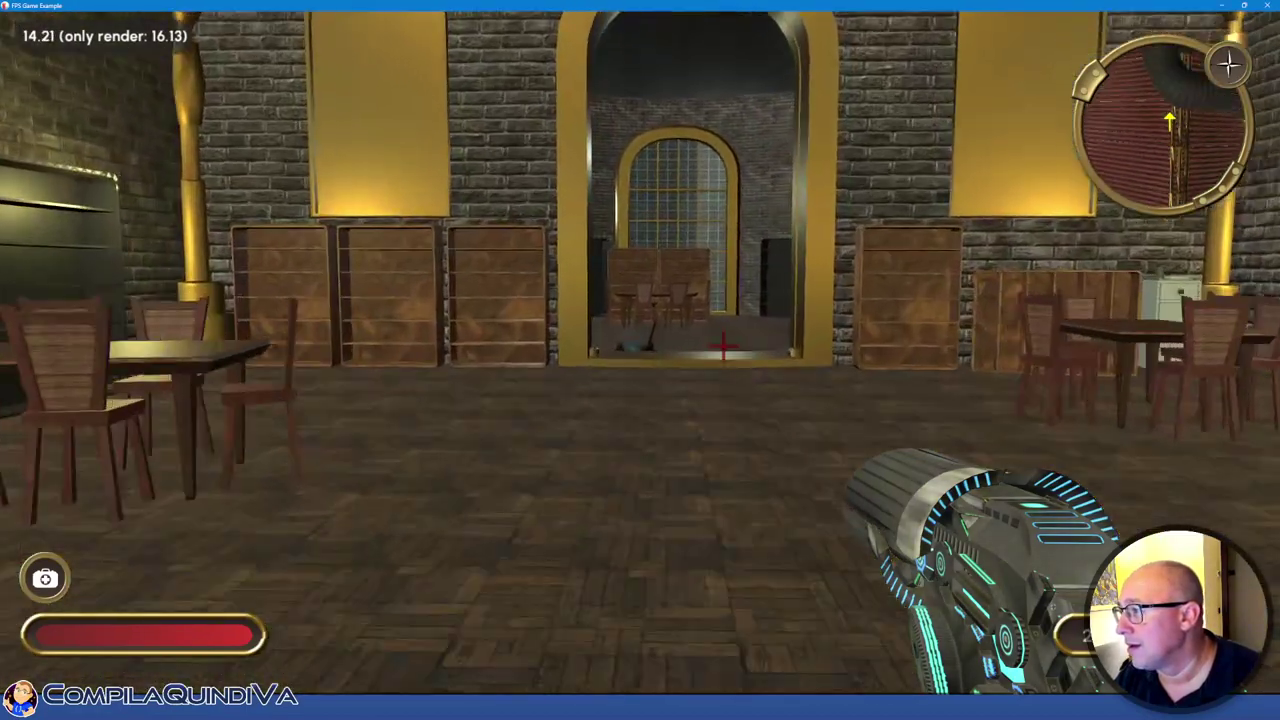
Cross the hall into the round room with the bookcases and inspect its furniture and tall glass windows
{"action": "key", "text": "w"}
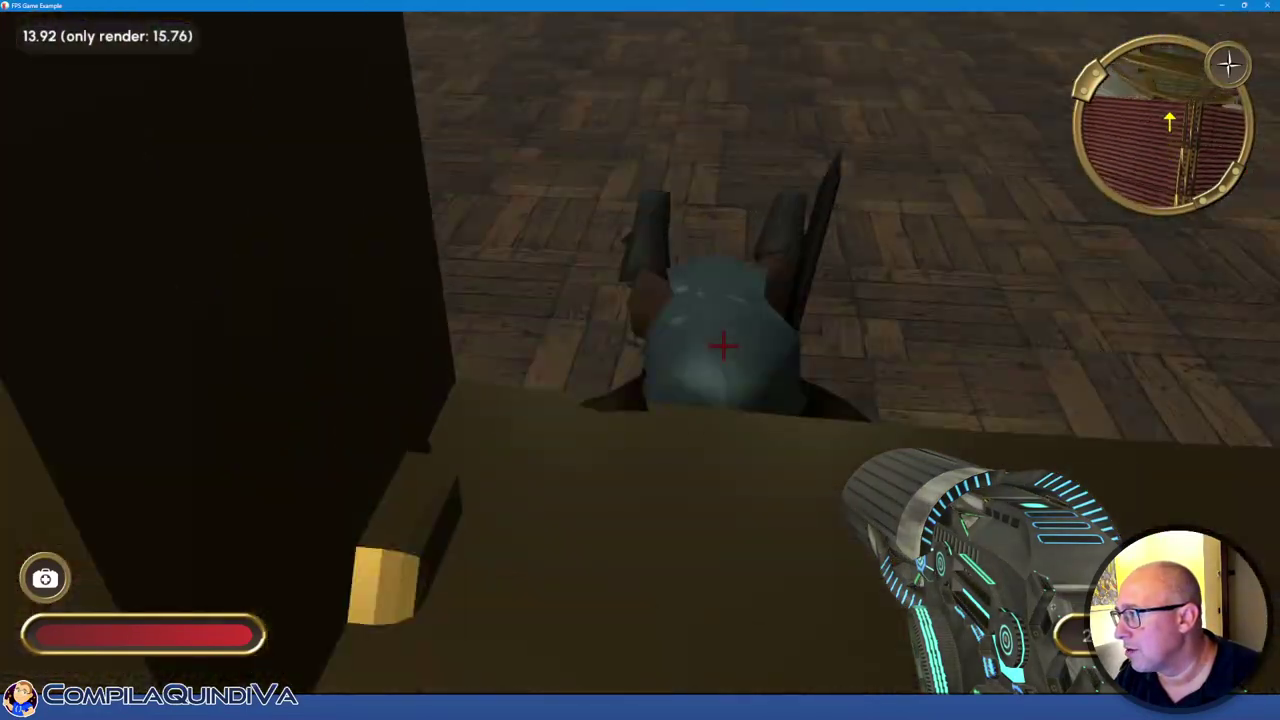
{"action": "key", "text": "w"}
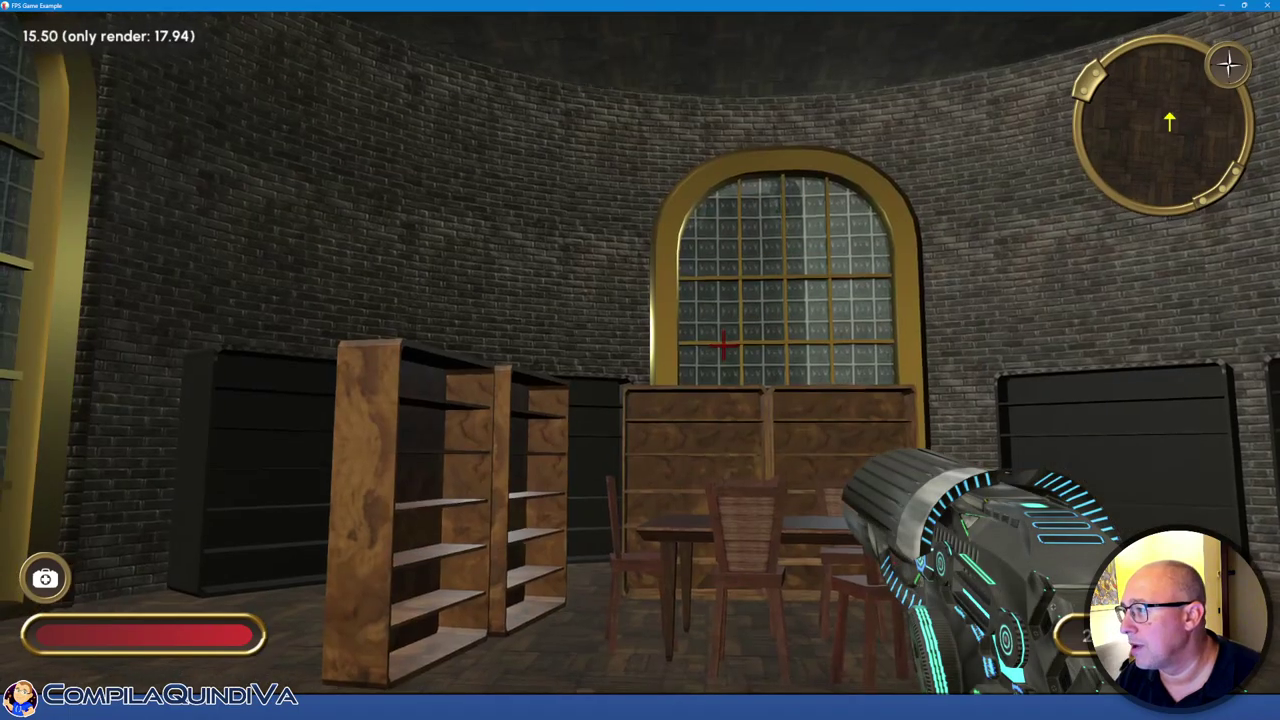
{"action": "key", "text": "w"}
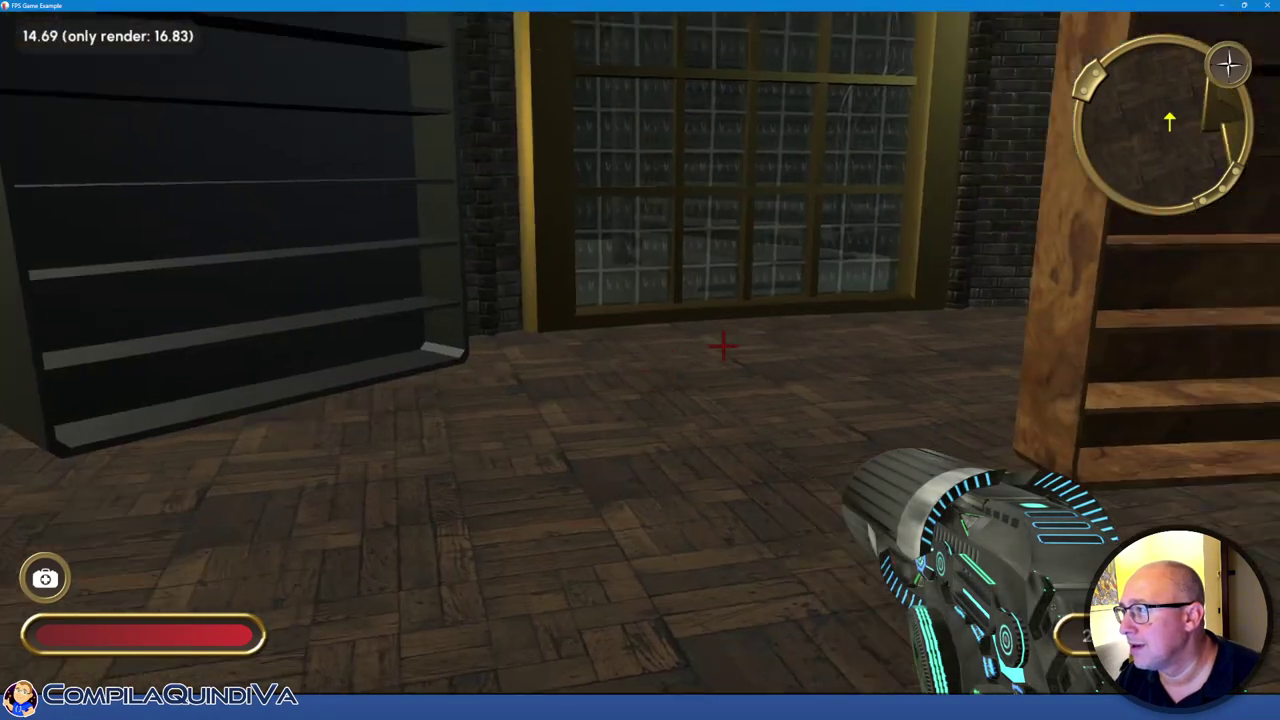
{"action": "key", "text": "w"}
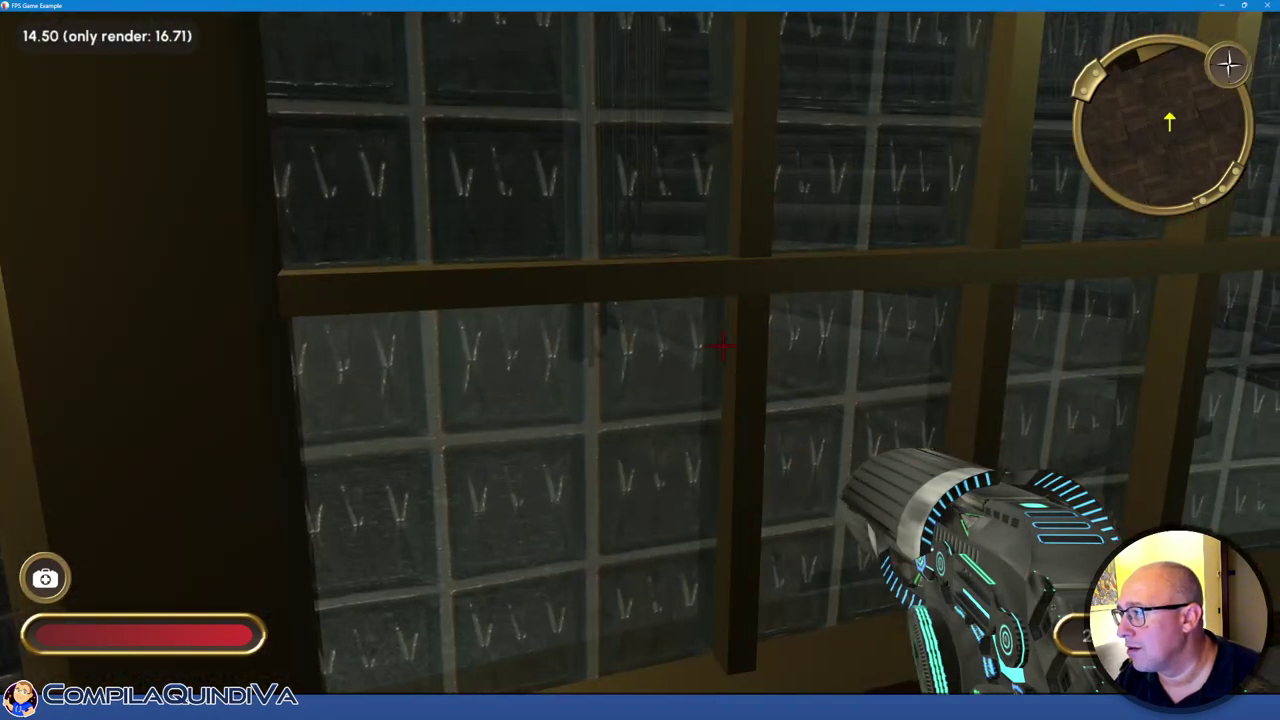
{"action": "key", "text": "w"}
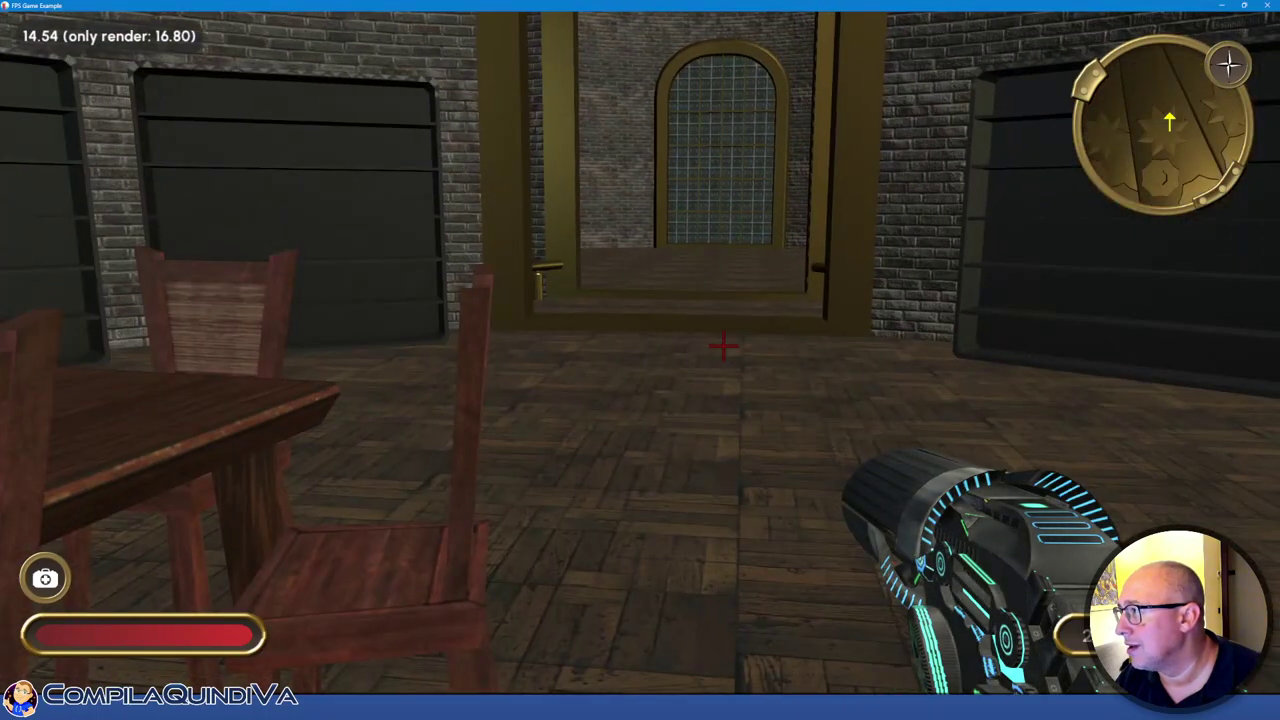
Go through the gold-framed passage into the empty round room and walk right up to its glass-block window
{"action": "key", "text": "w"}
{"action": "key", "text": "w"}
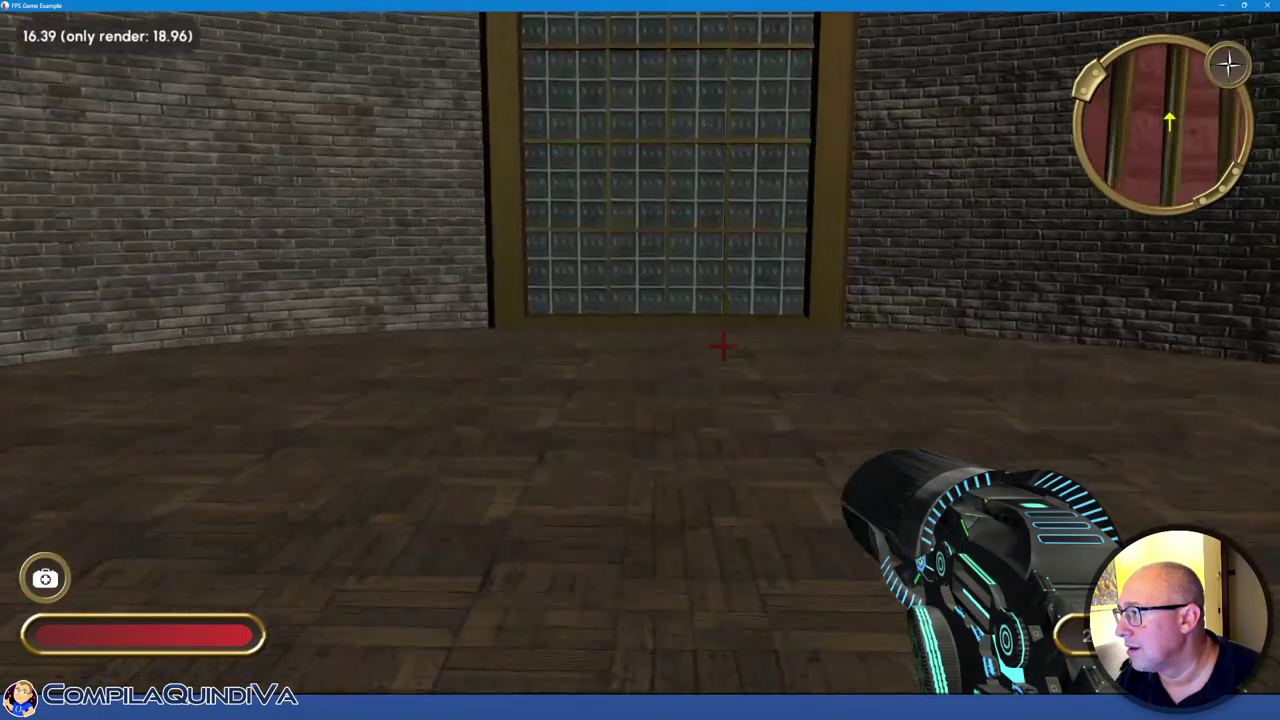
{"action": "key", "text": "w"}
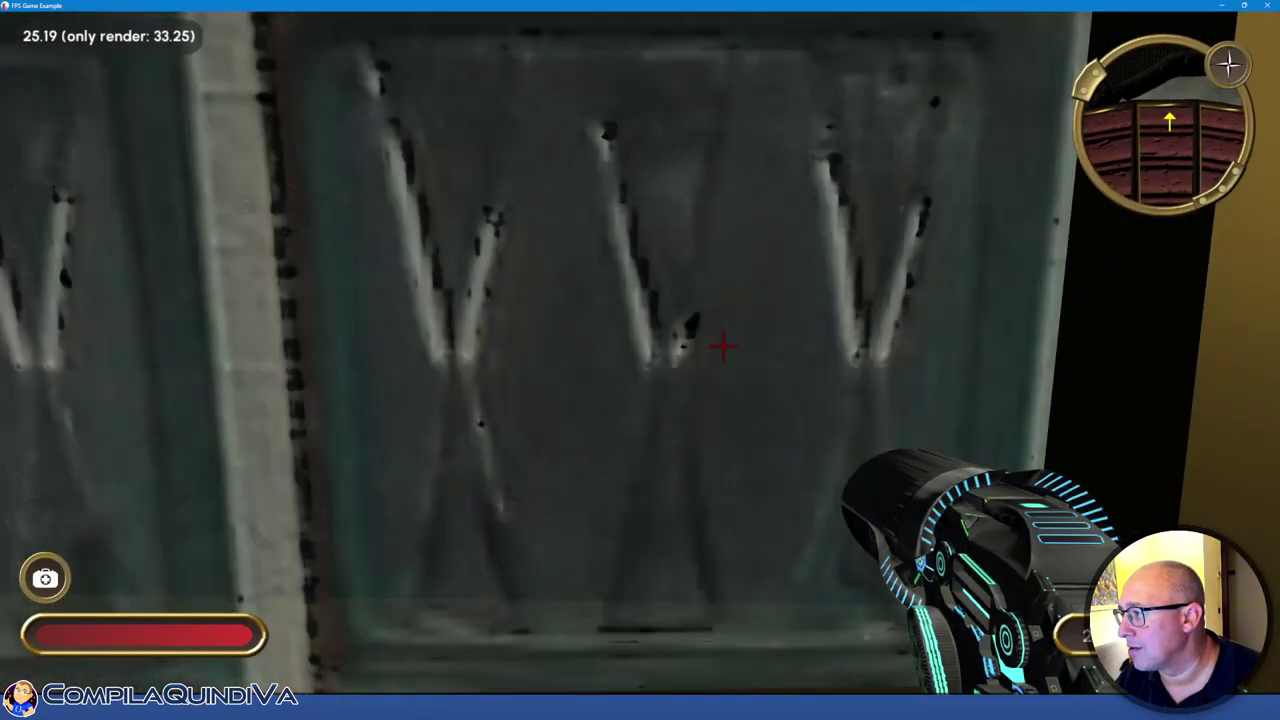
Back away from the glass-block window, turn around and walk to the railed doorway facing the staircase
{"action": "key", "text": "s"}
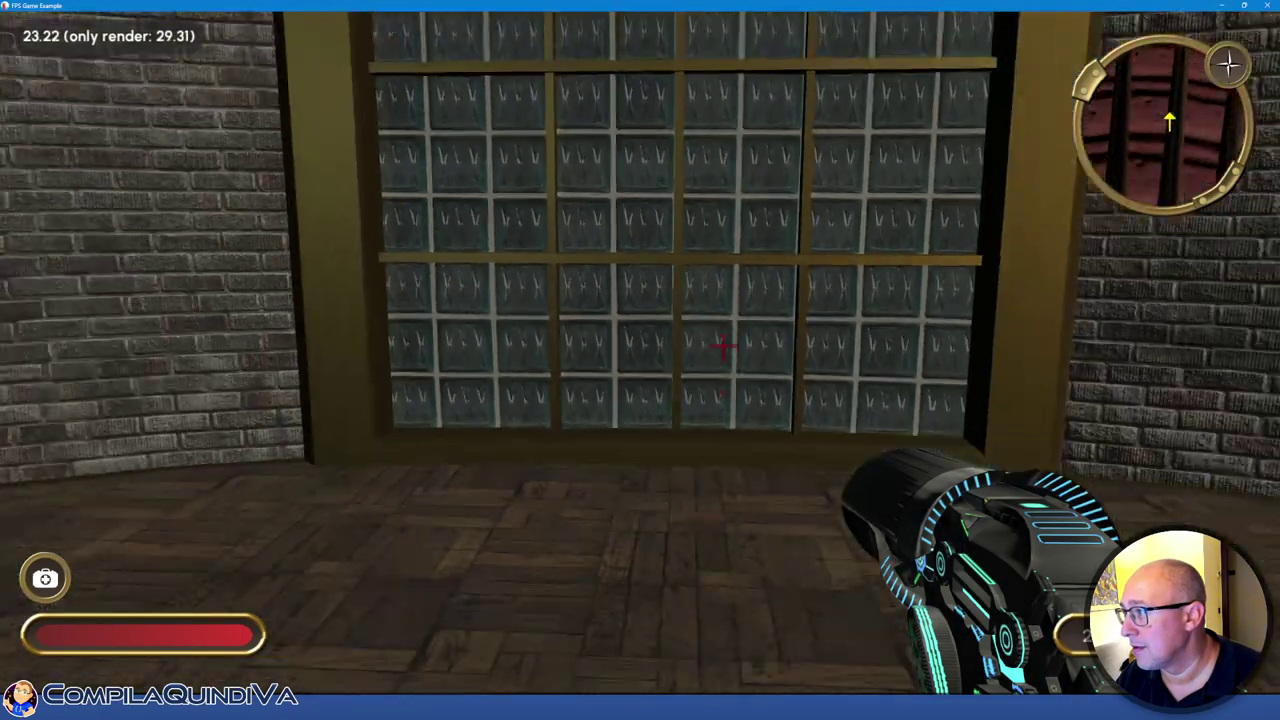
{"action": "key", "text": "s"}
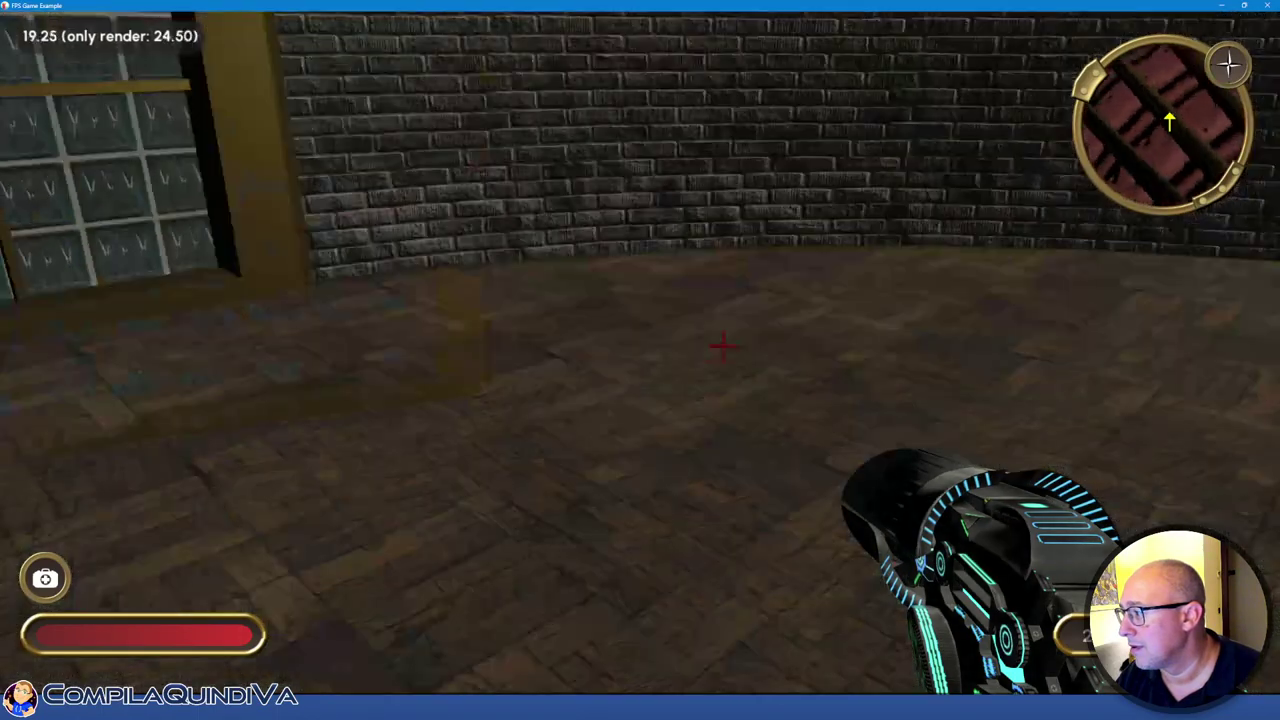
{"action": "key", "text": "Right"}
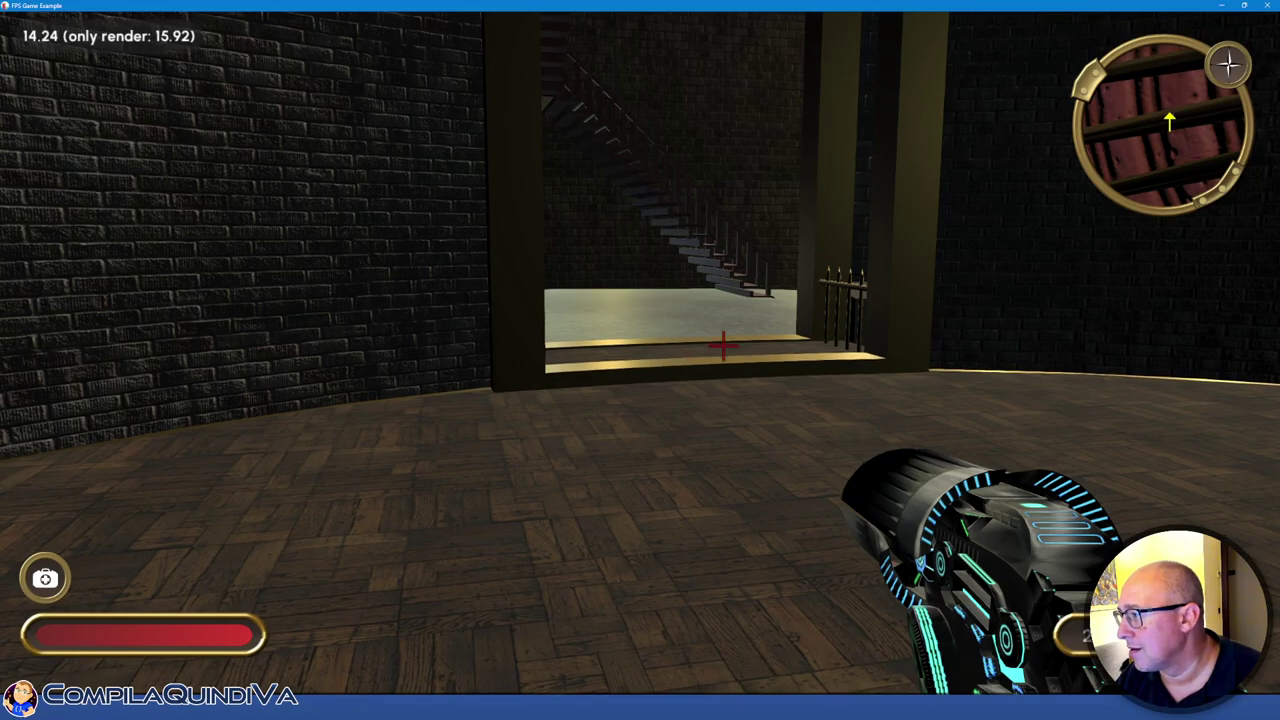
{"action": "key", "text": "w"}
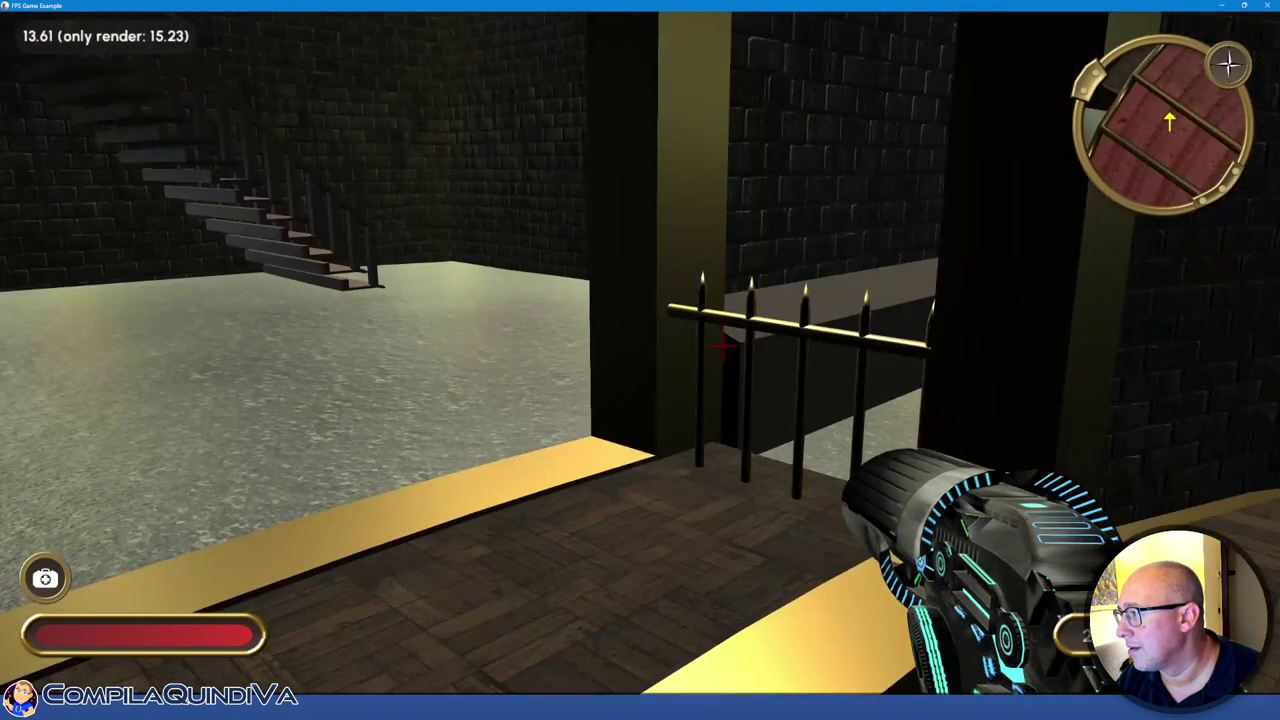
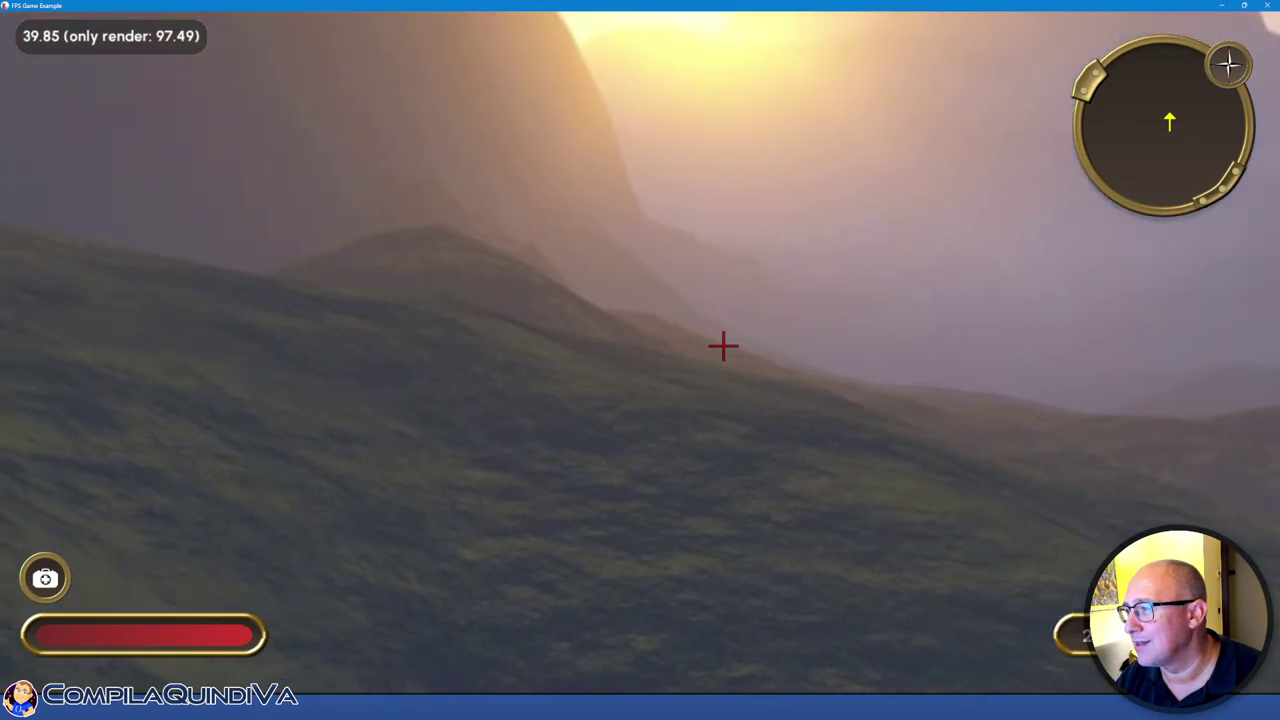
Switch the weapon in and out of hand repeatedly while looking around the mountain landscape
{"action": "key", "text": "1"}
{"action": "key", "text": "1"}
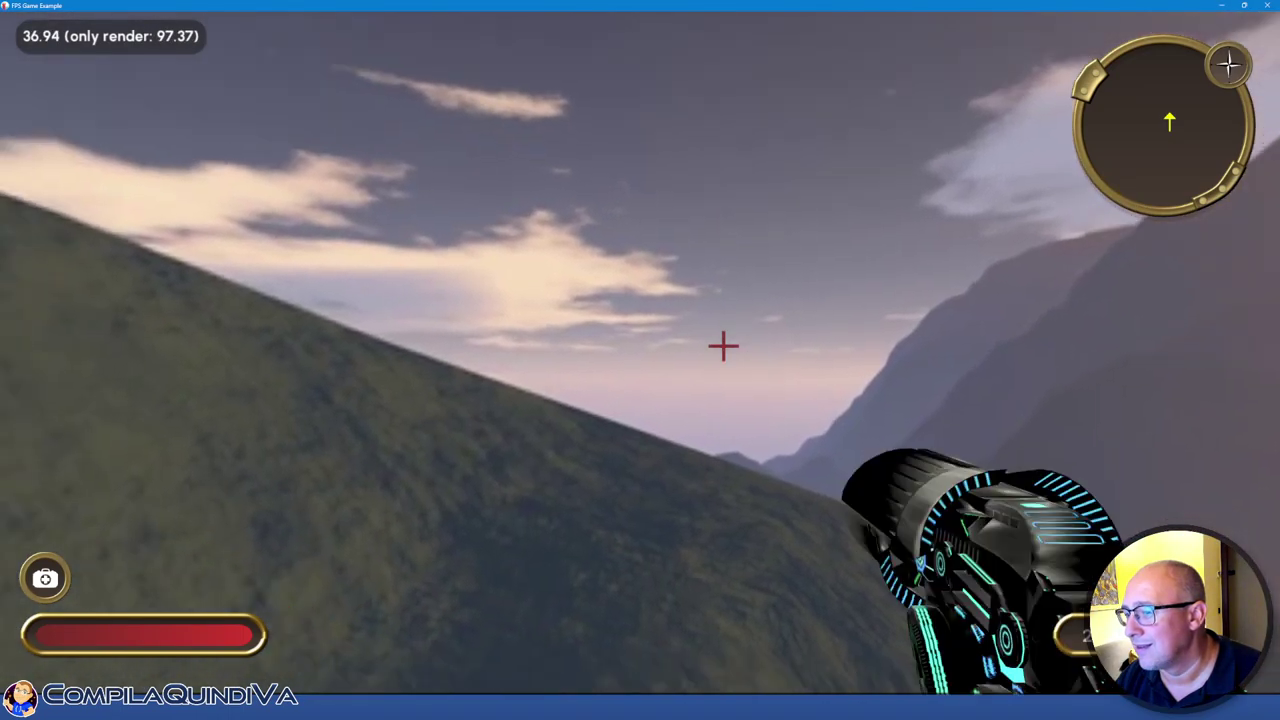
{"action": "key", "text": "1"}
{"action": "key", "text": "1"}
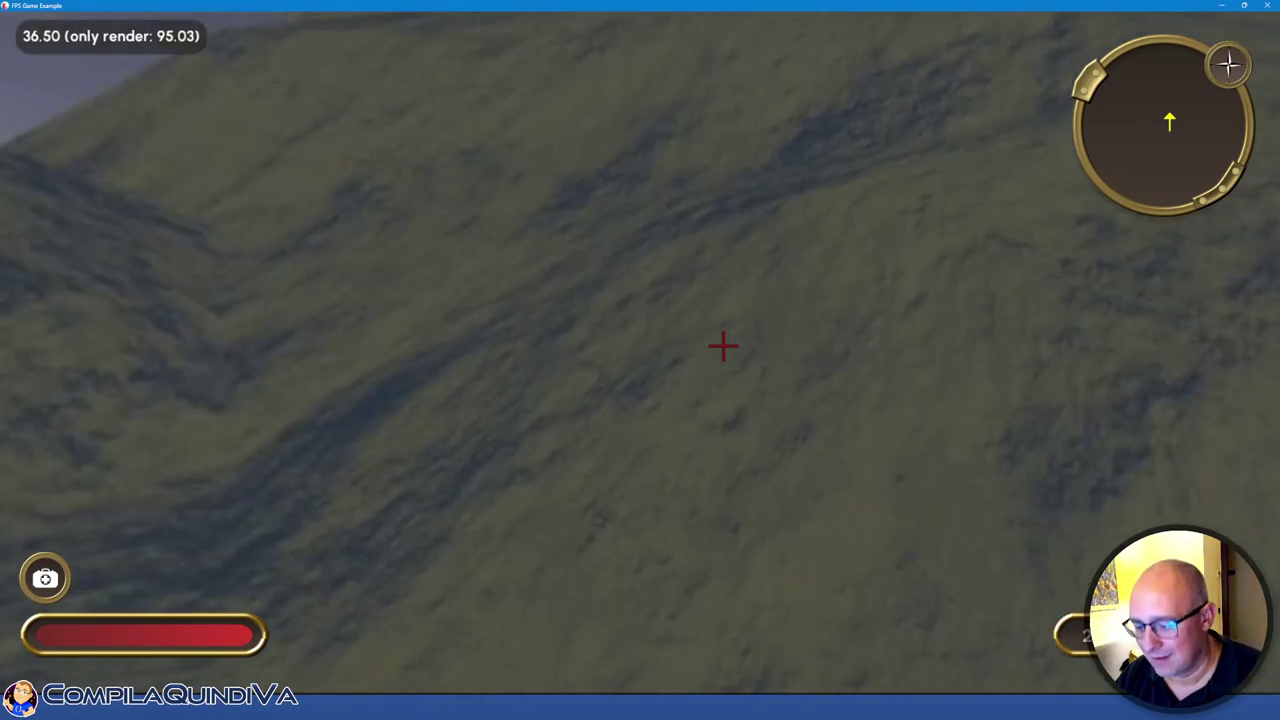
{"action": "key", "text": "1"}
{"action": "key", "text": "1"}
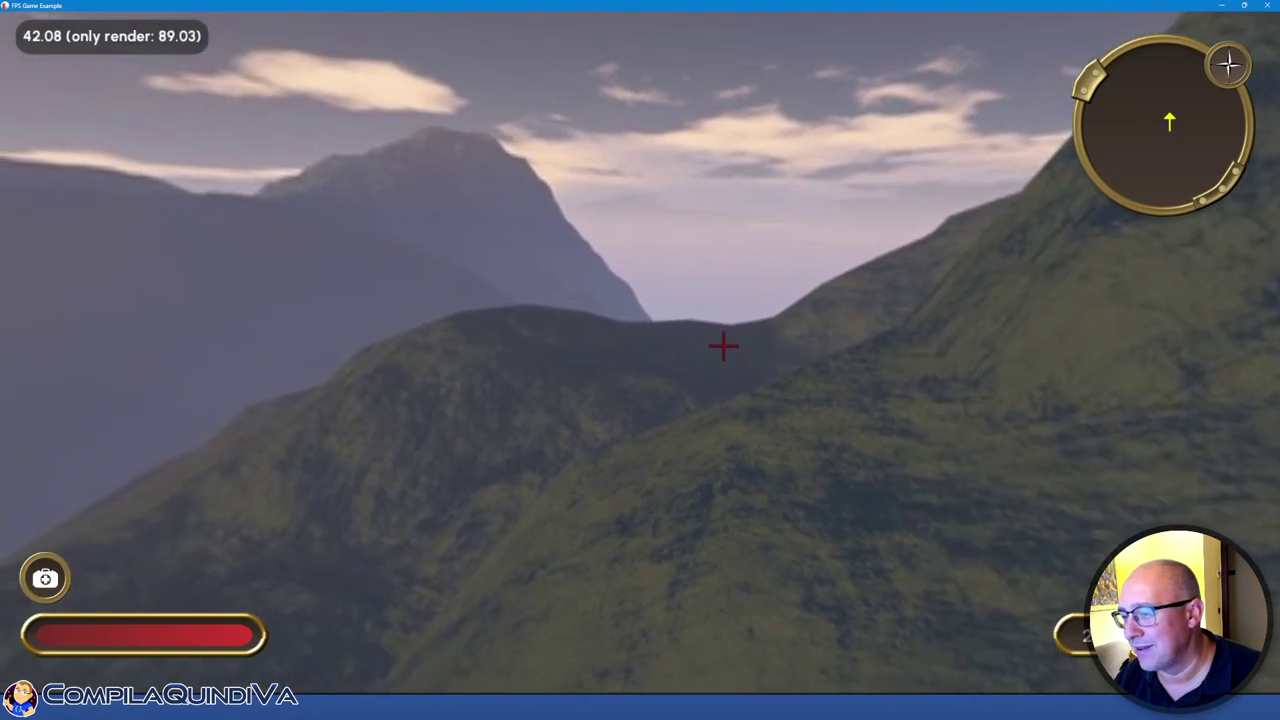
Abort the running game, view the credits and return to the main menu
{"action": "key", "text": "Escape"}
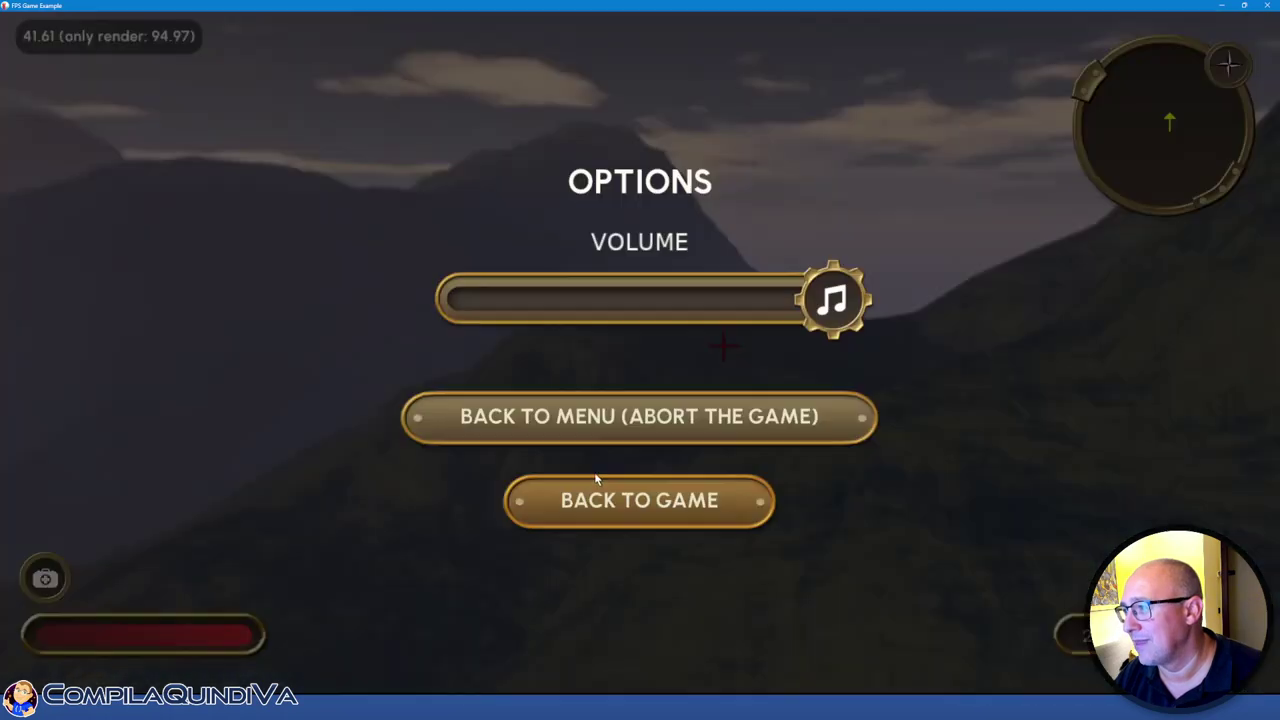
{"action": "left_click", "coordinate": [642, 436]}
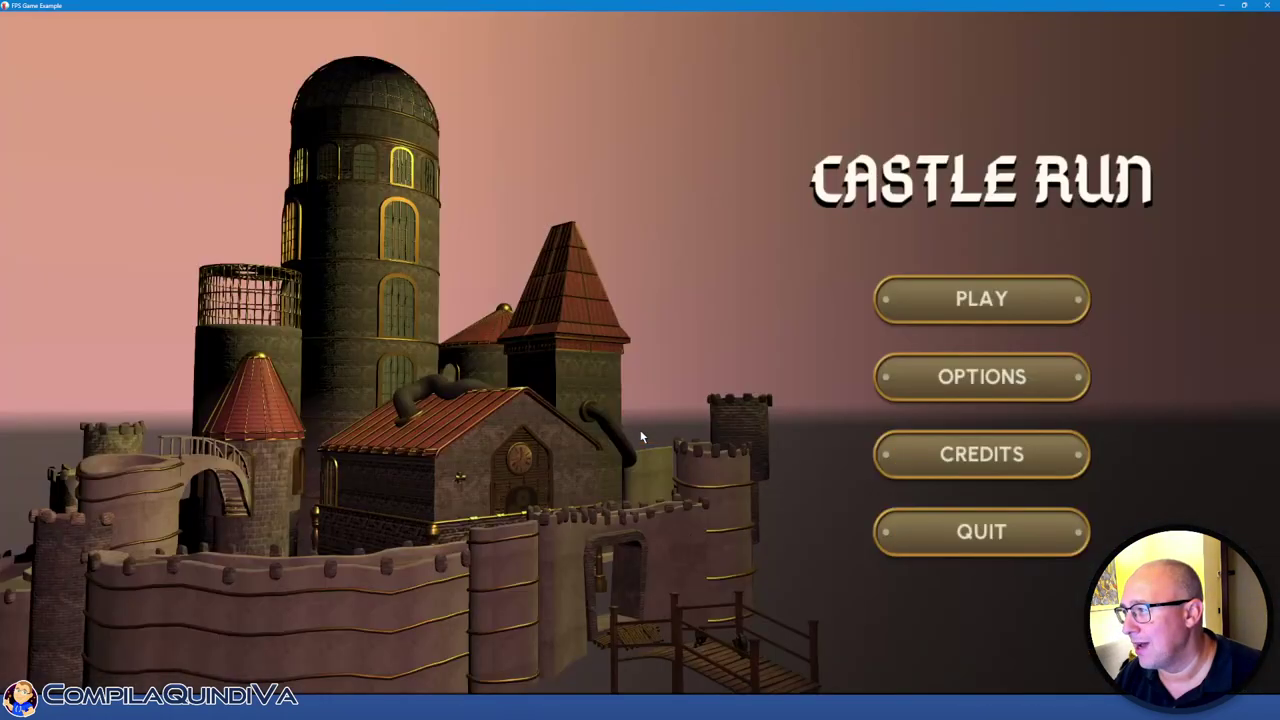
{"action": "left_click", "coordinate": [943, 467]}
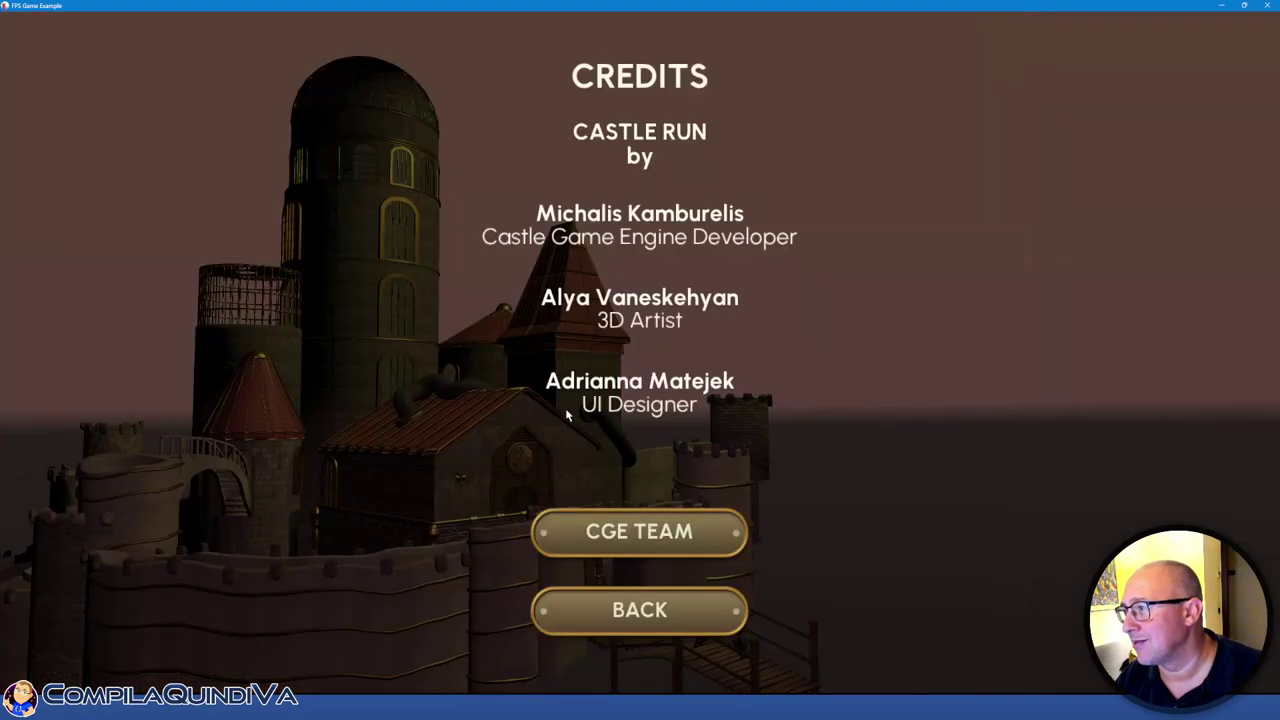
{"action": "left_click", "coordinate": [658, 622]}
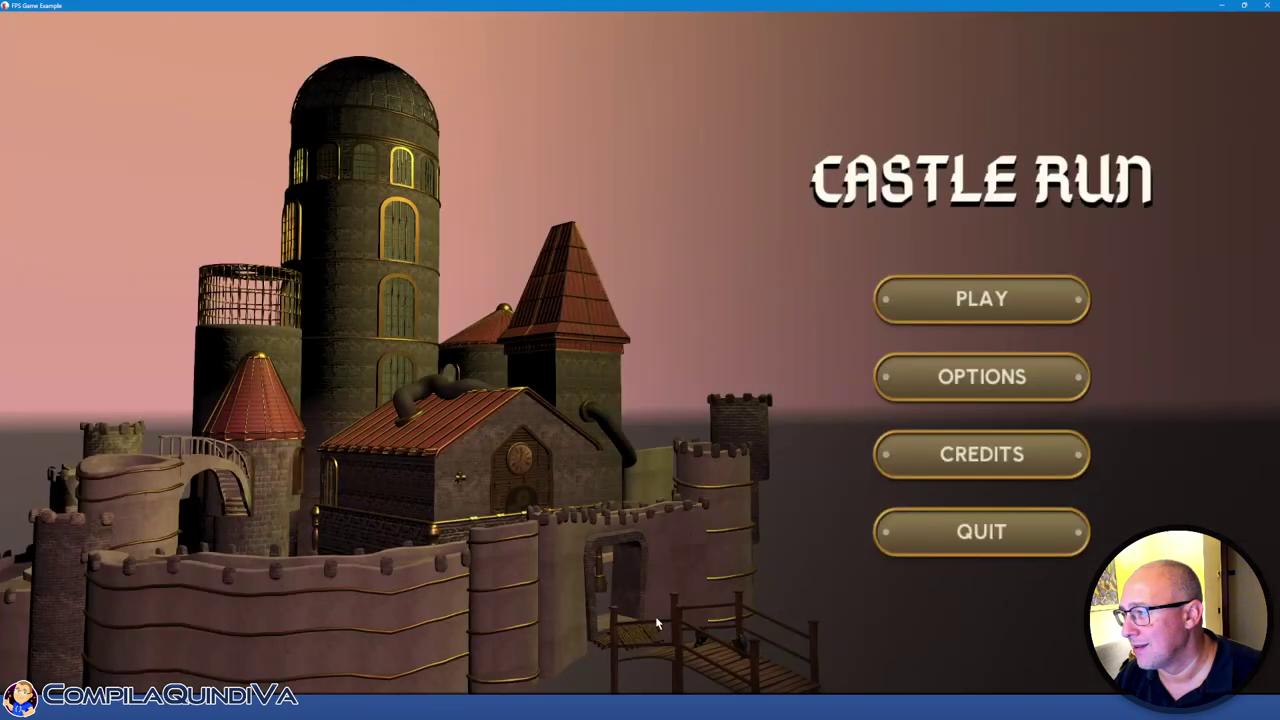
Quit the Castle Run game and close the fps_game folder window
{"action": "left_click", "coordinate": [943, 540]}
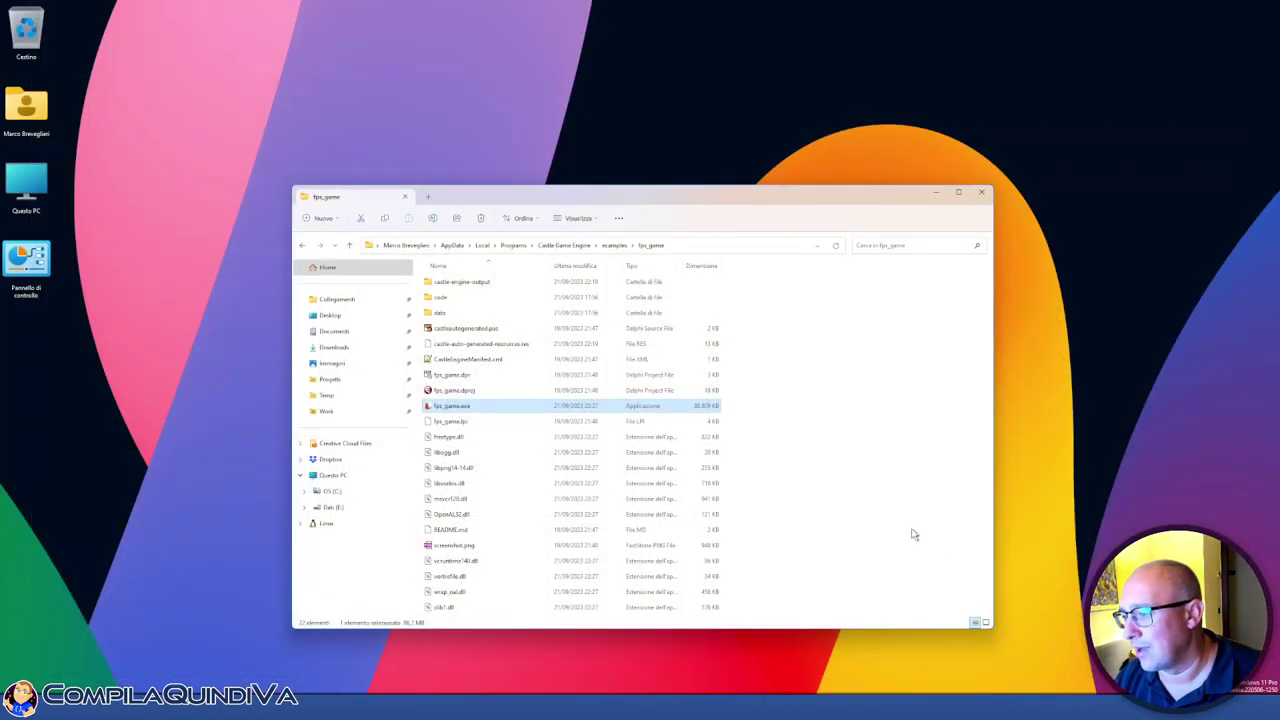
{"action": "left_click", "coordinate": [909, 509]}
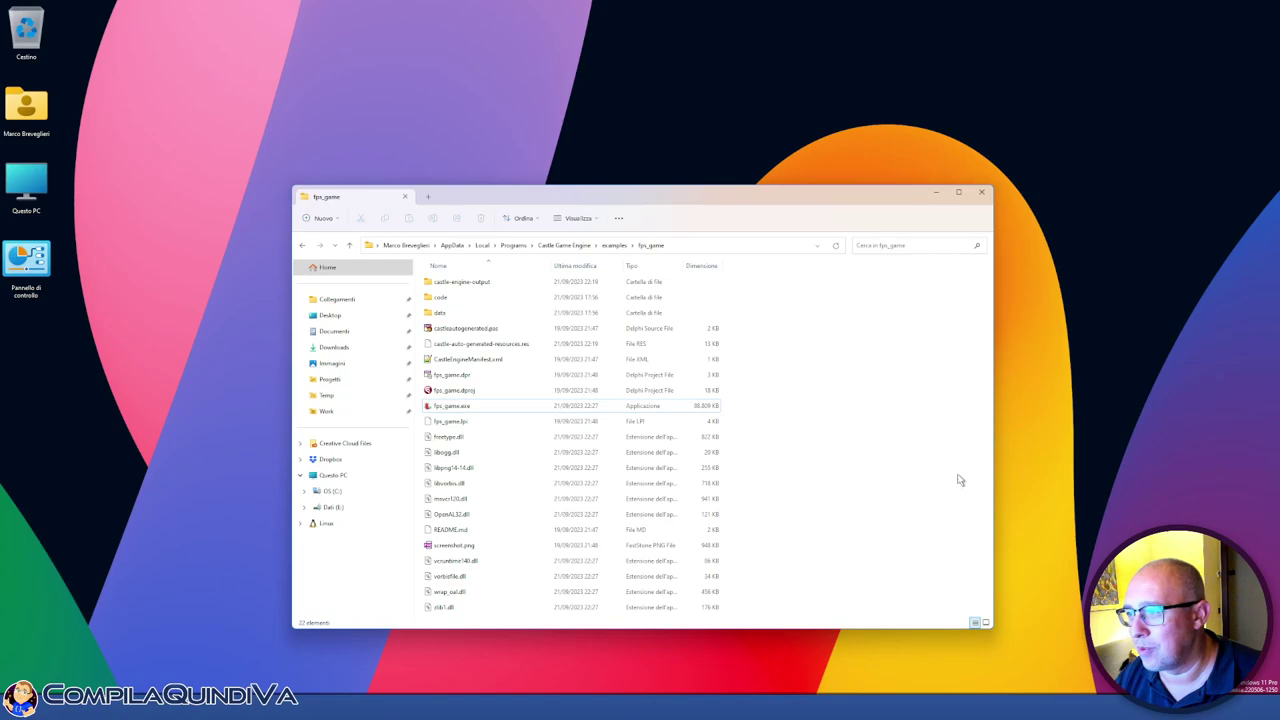
{"action": "left_click", "coordinate": [983, 195]}
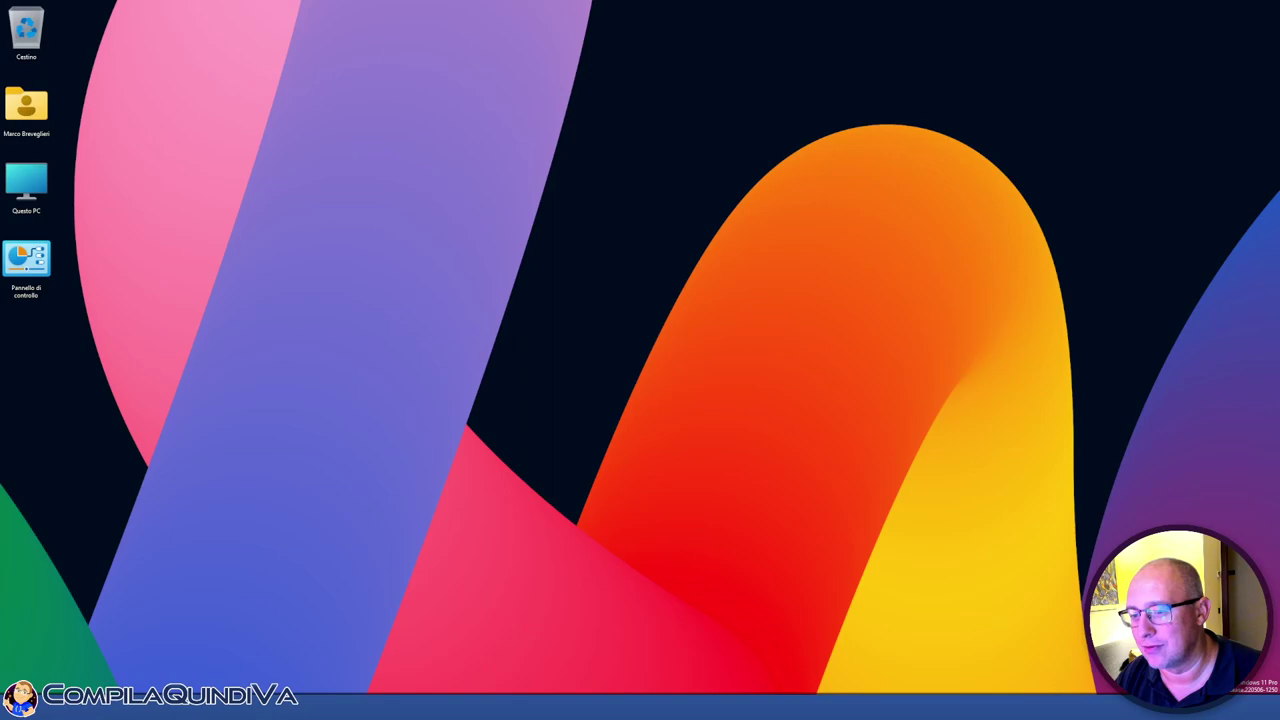
Switch to the Castle Game Engine editor and close the fps_game project without saving, returning to the project chooser
{"action": "left_click", "coordinate": [65, 650]}
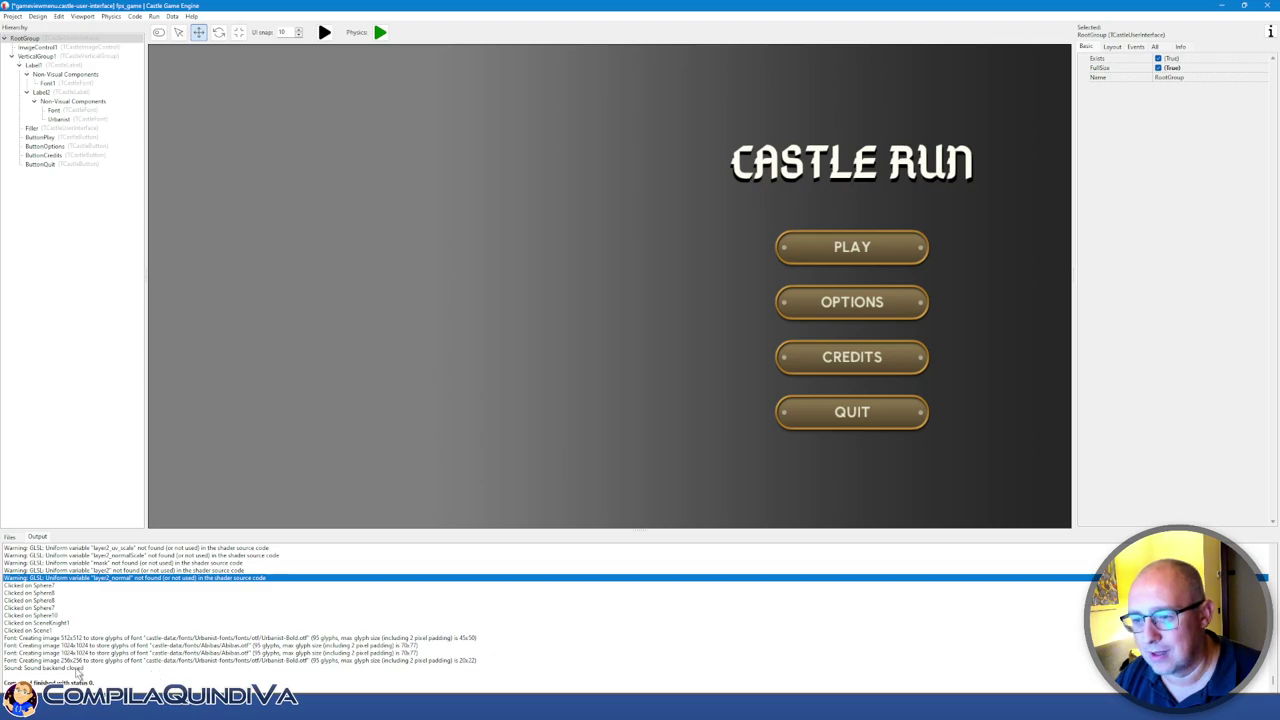
{"action": "left_click", "coordinate": [14, 17]}
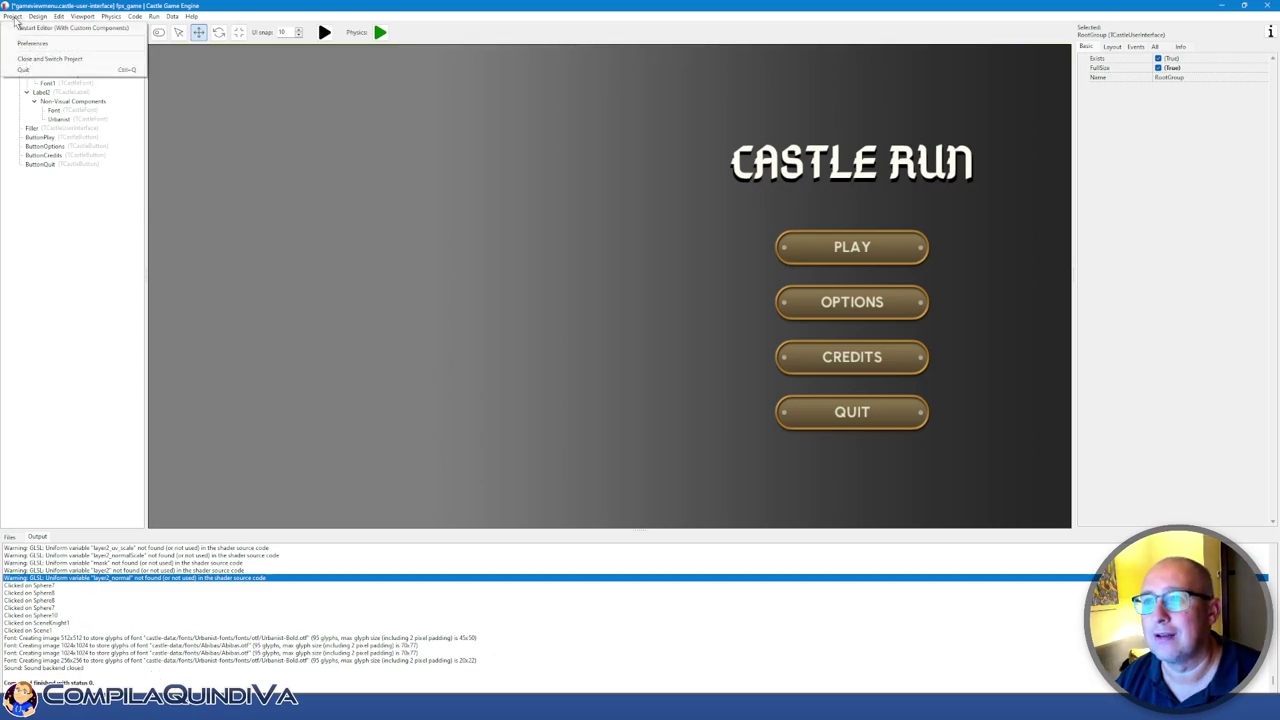
{"action": "left_click", "coordinate": [30, 68]}
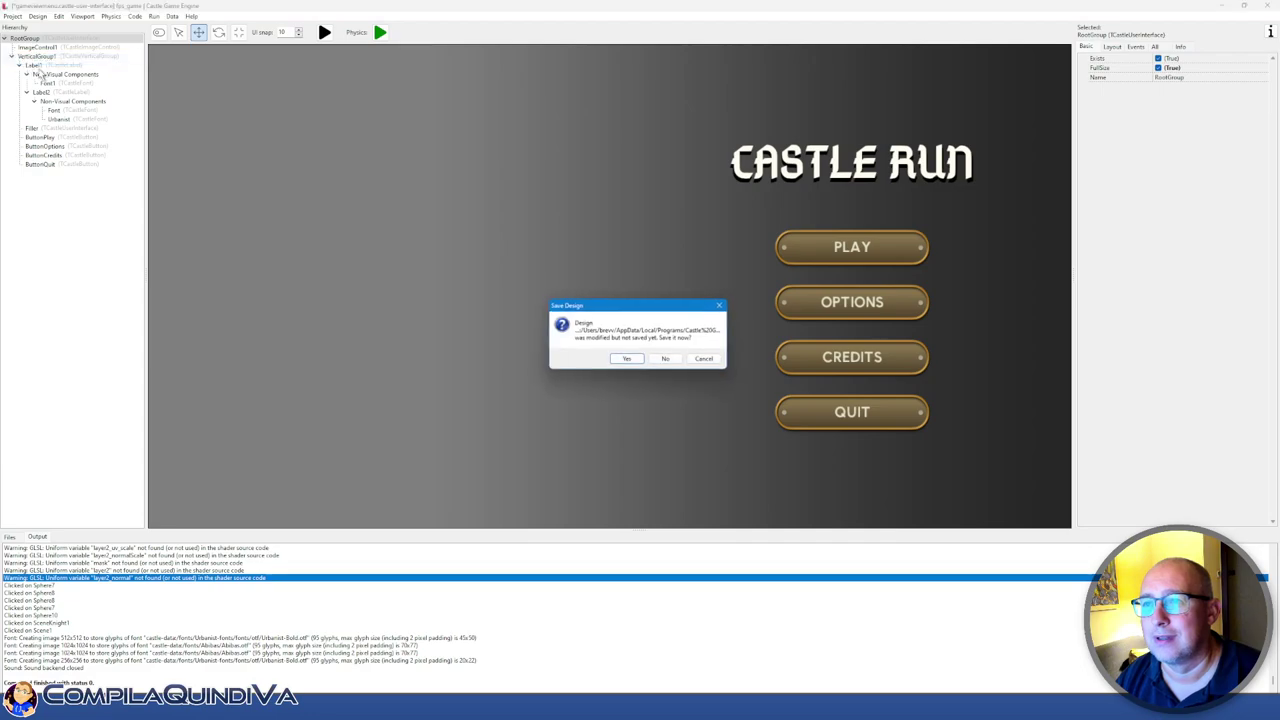
{"action": "left_click", "coordinate": [667, 360]}
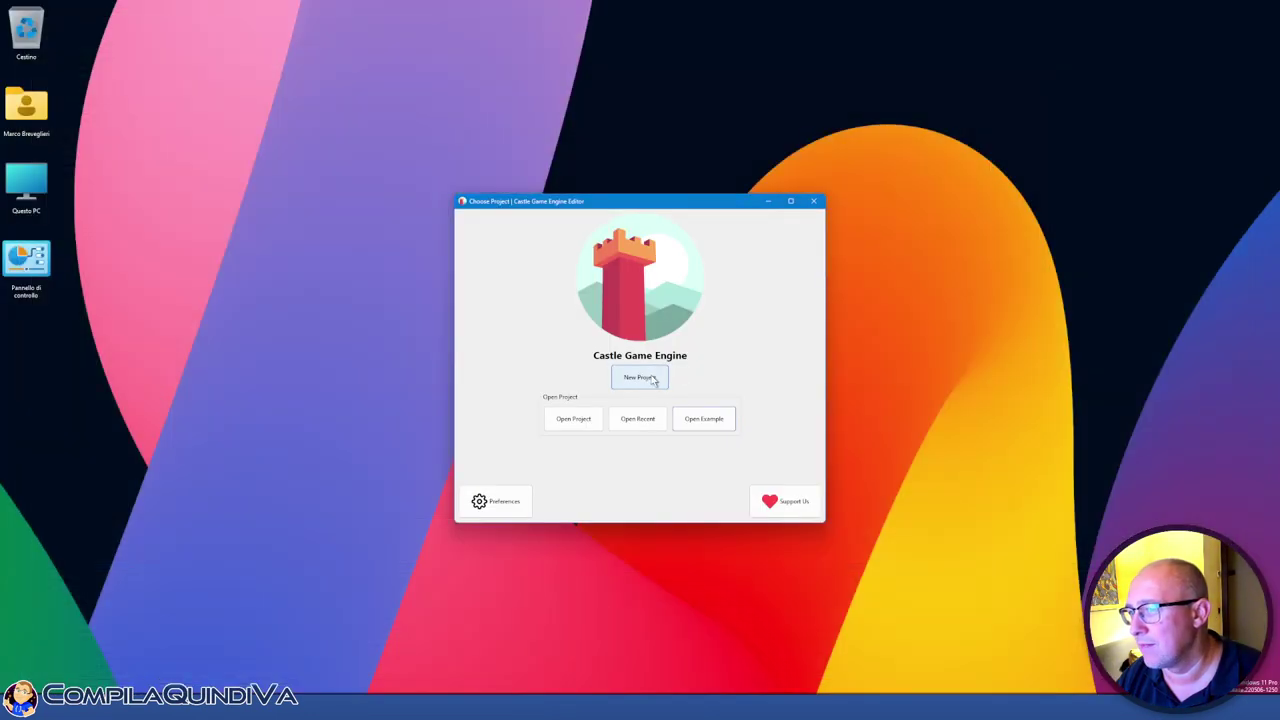
Start a new project and set its parent directory to E:\Temp\FlyDown
{"action": "left_click", "coordinate": [652, 379]}
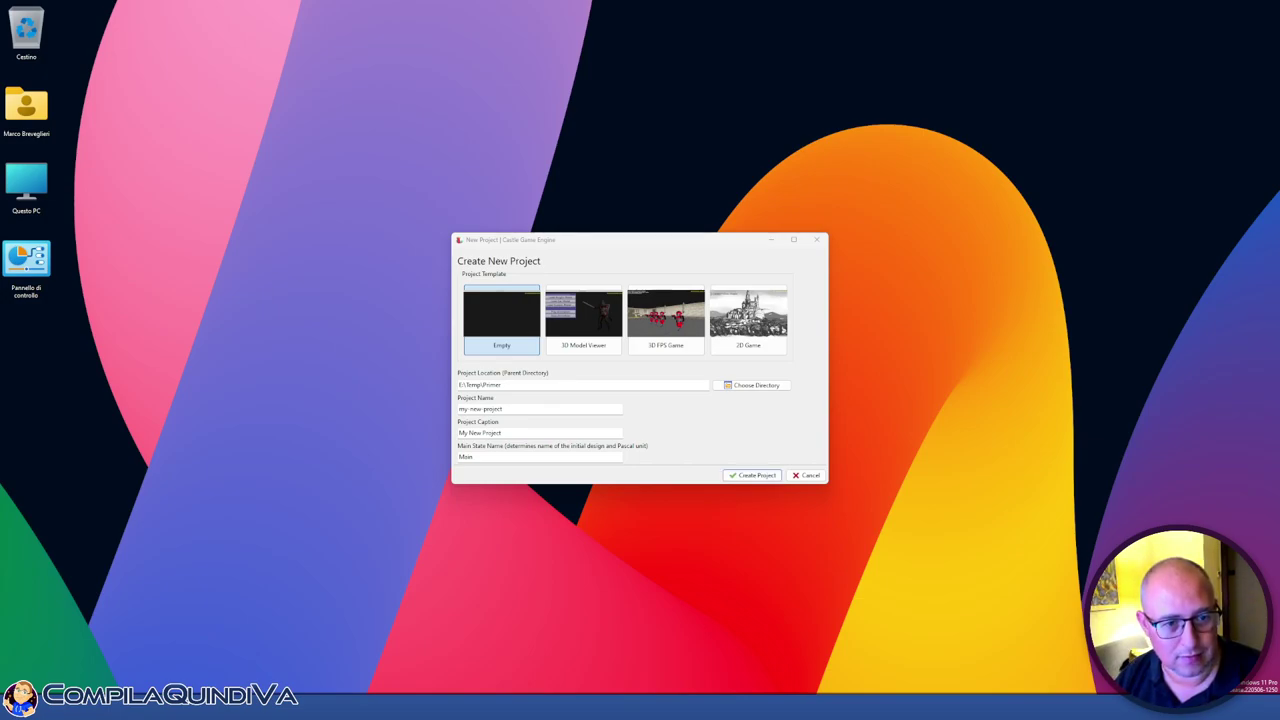
{"action": "key", "text": "alt+Tab"}
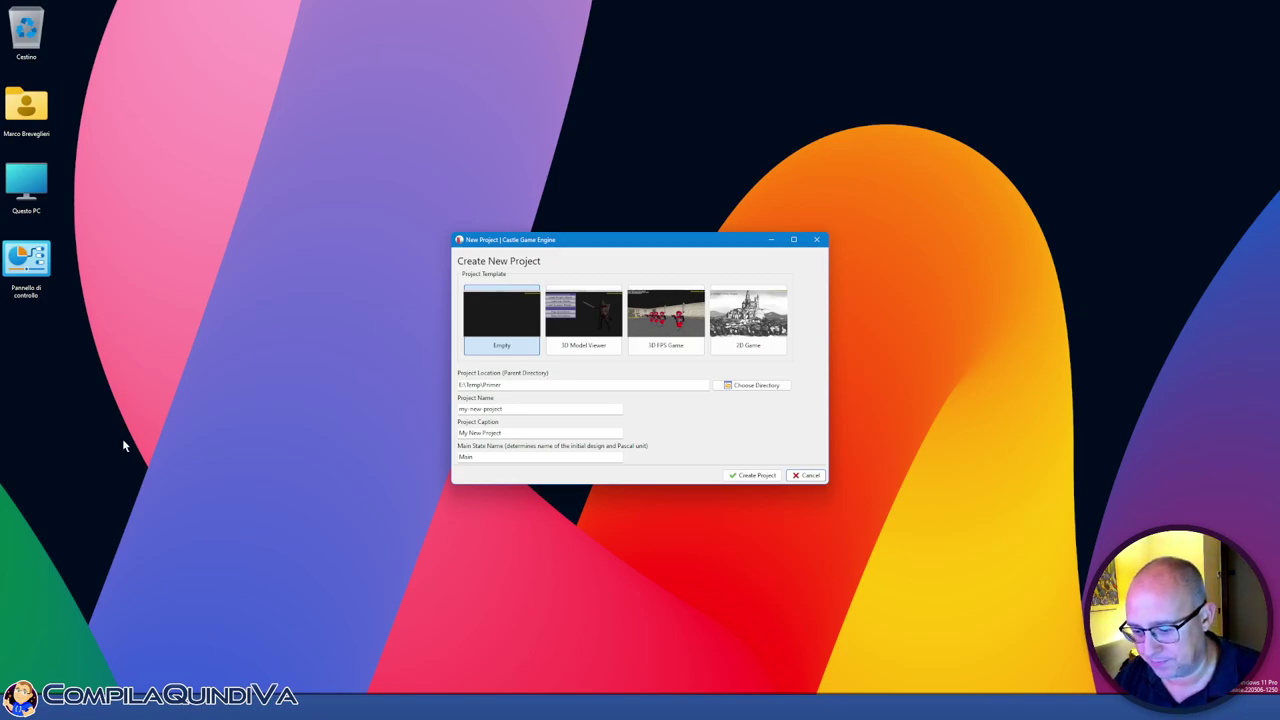
{"action": "double_click", "coordinate": [487, 384]}
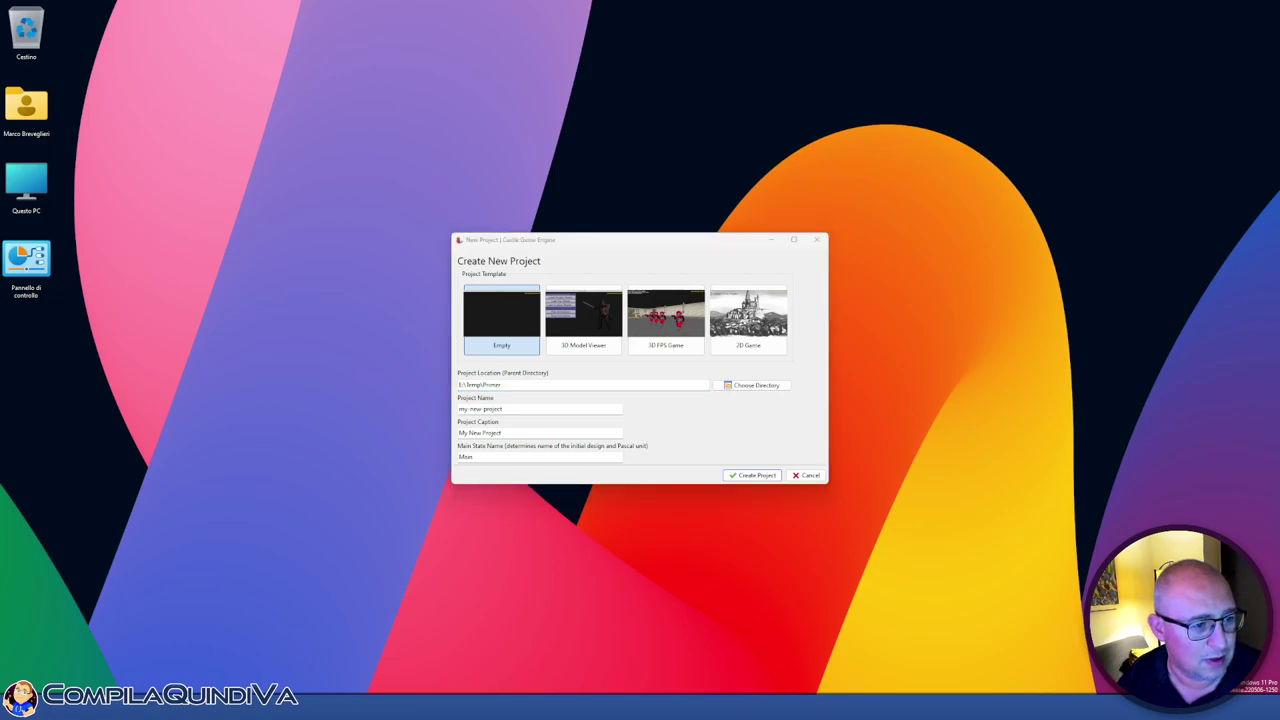
{"action": "left_click", "coordinate": [520, 385]}
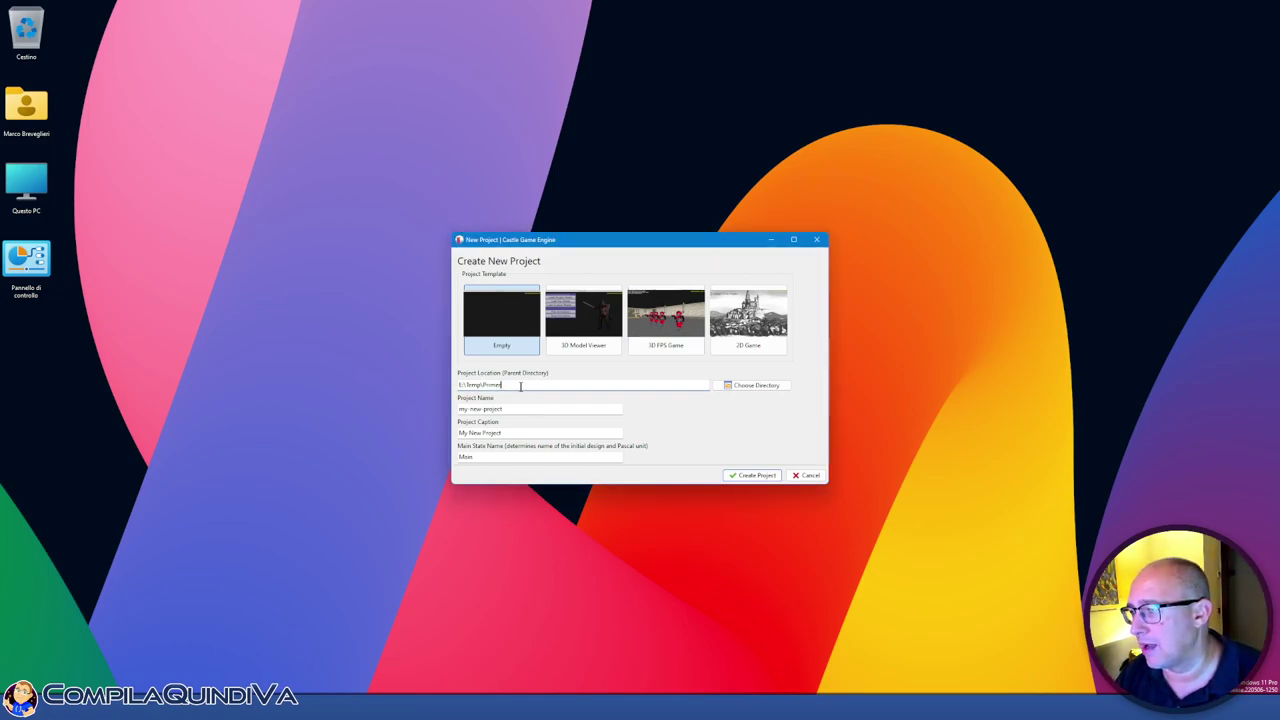
{"action": "double_click", "coordinate": [491, 385]}
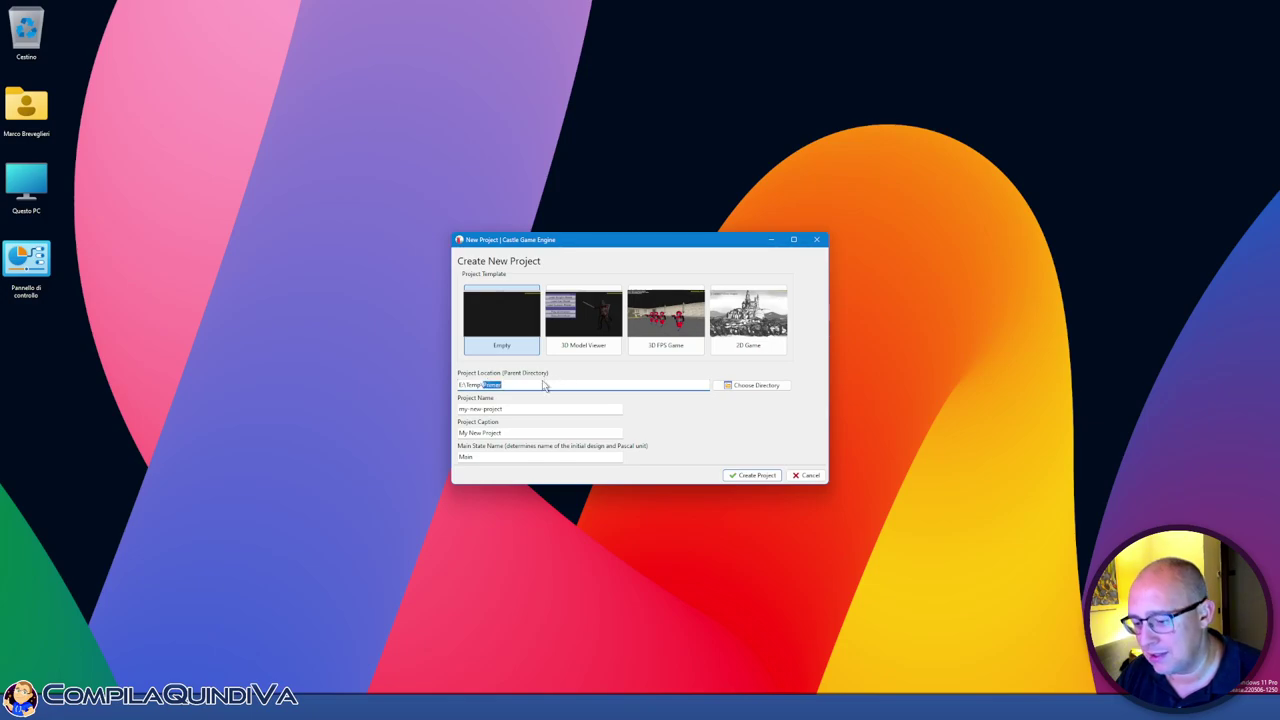
{"action": "type", "text": "Jyow"}
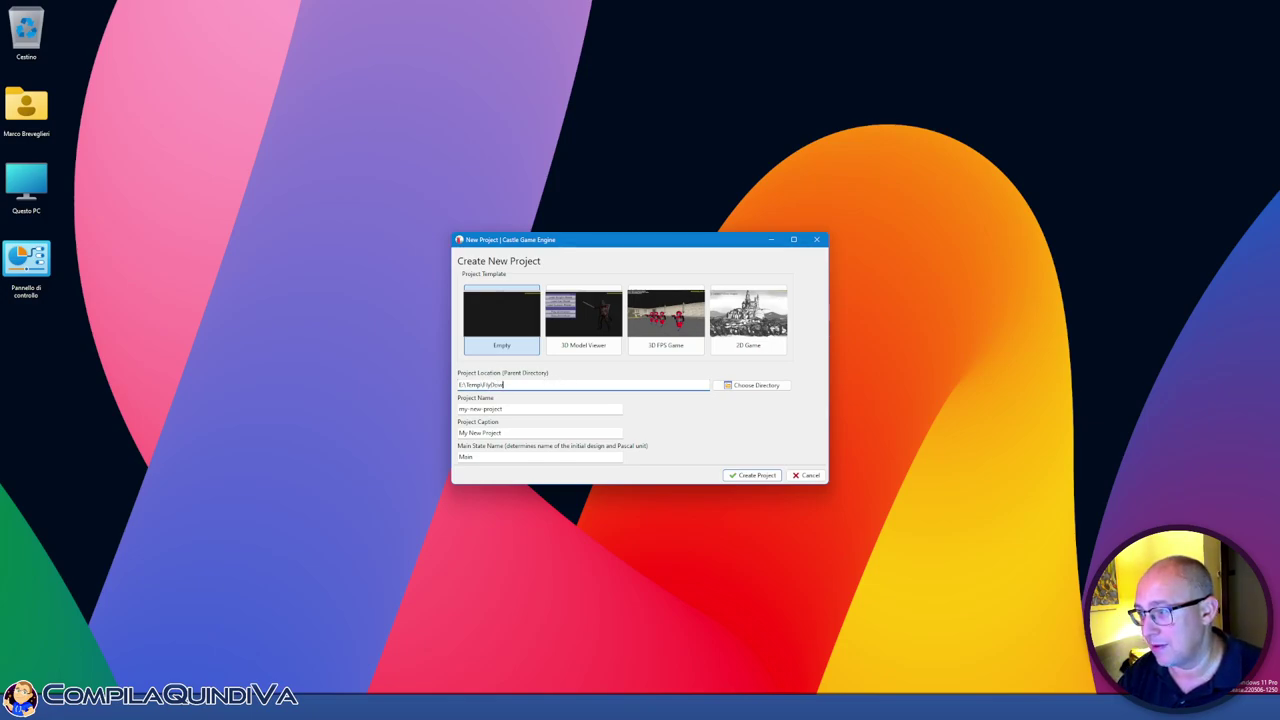
{"action": "key", "text": "Tab"}
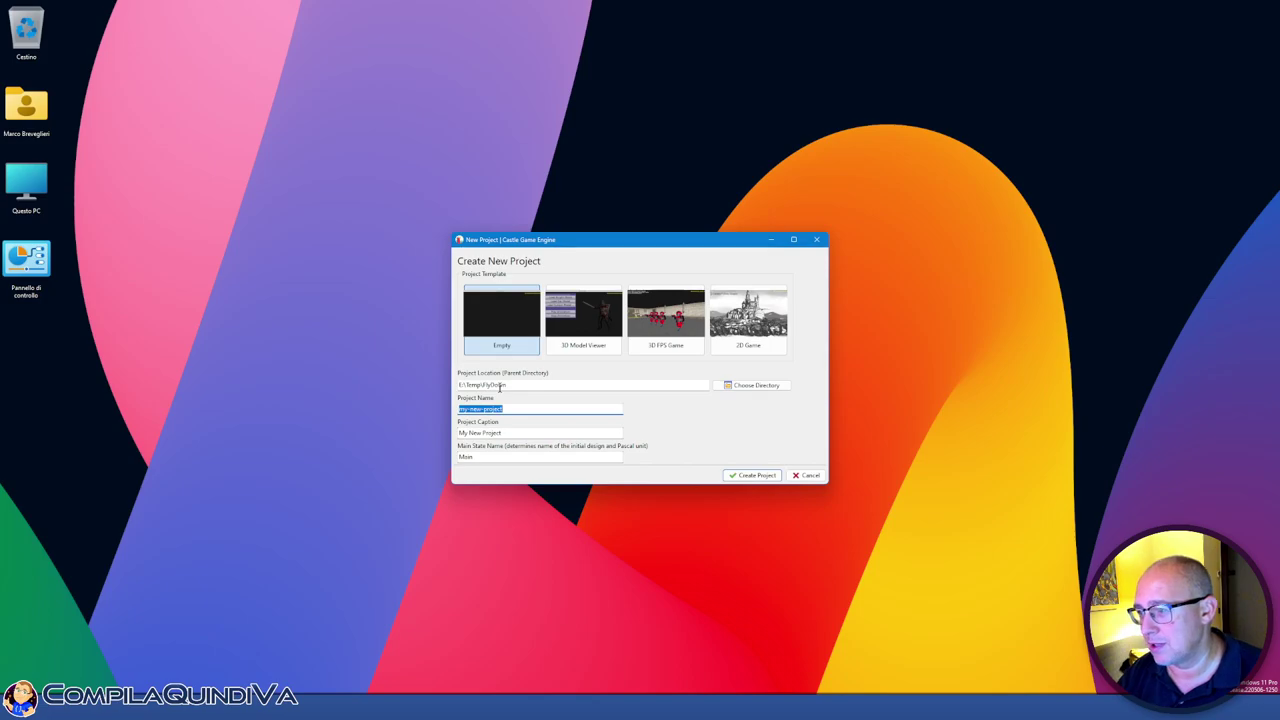
Name the new project fly-down
{"action": "type", "text": "f"}
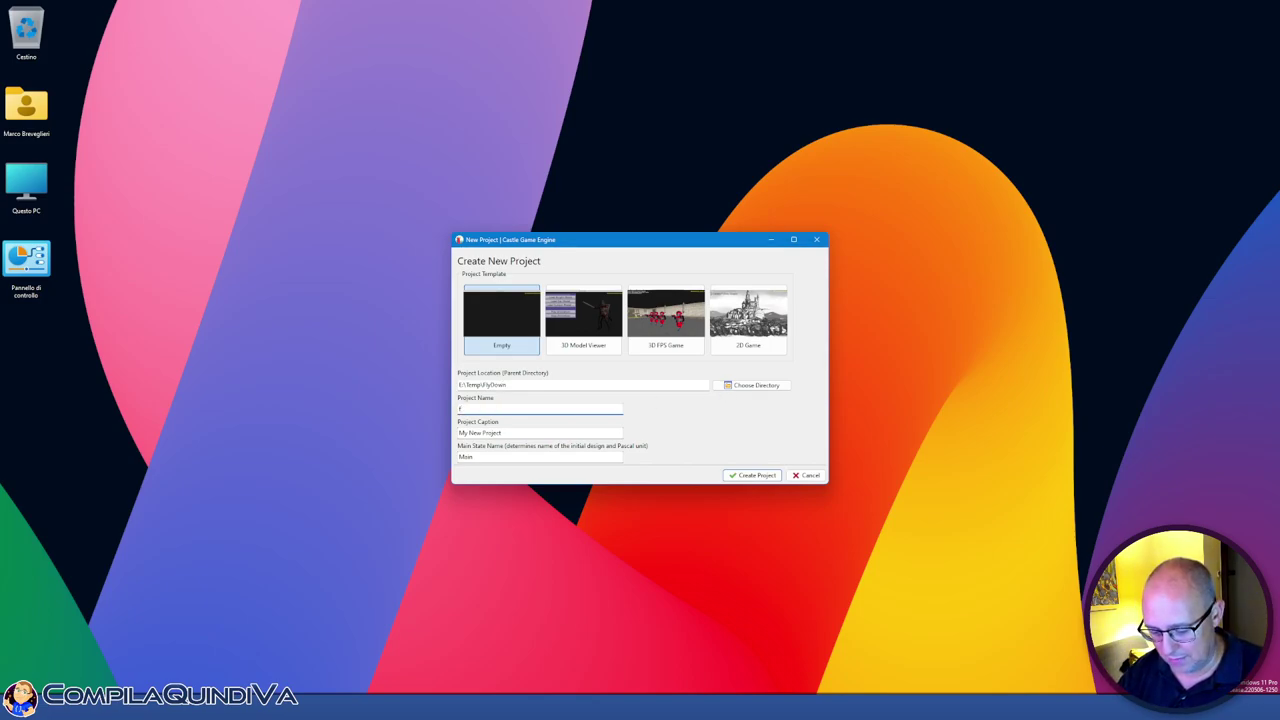
{"action": "type", "text": "ly-down"}
{"action": "key", "text": "Tab"}
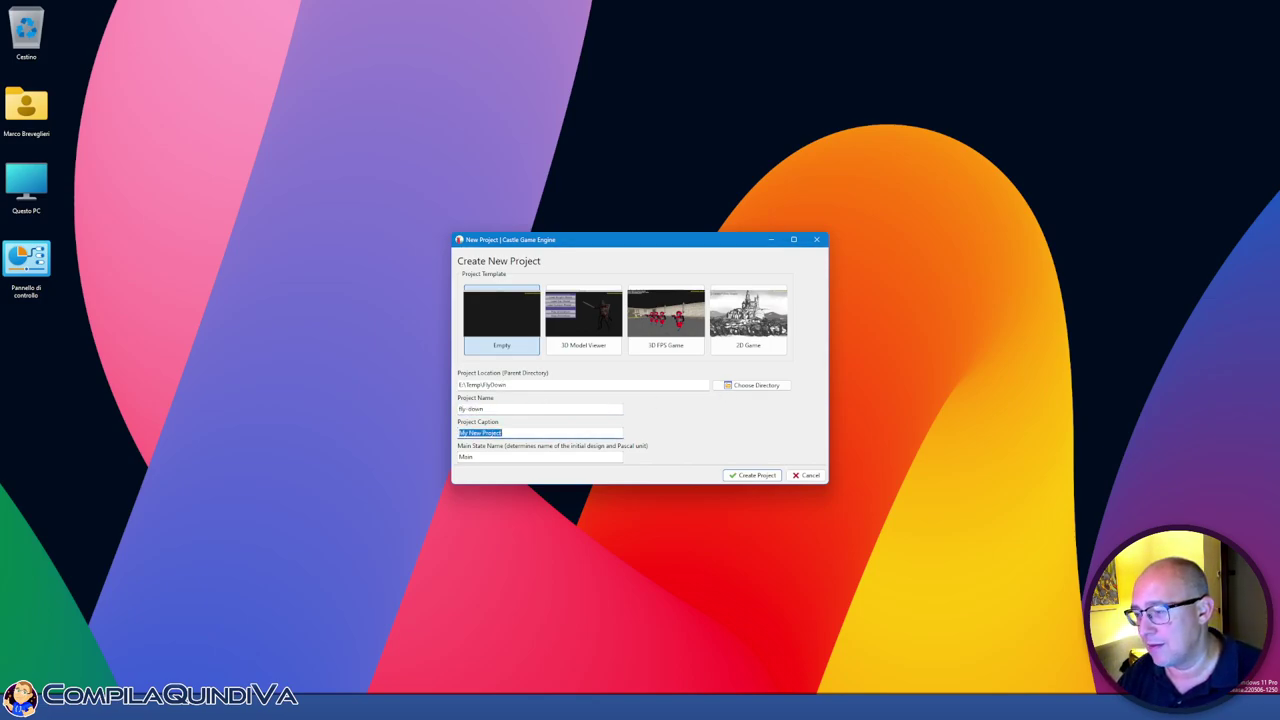
Set the project caption to Fly Down and create the project from the Empty template
{"action": "type", "text": "Fly"}
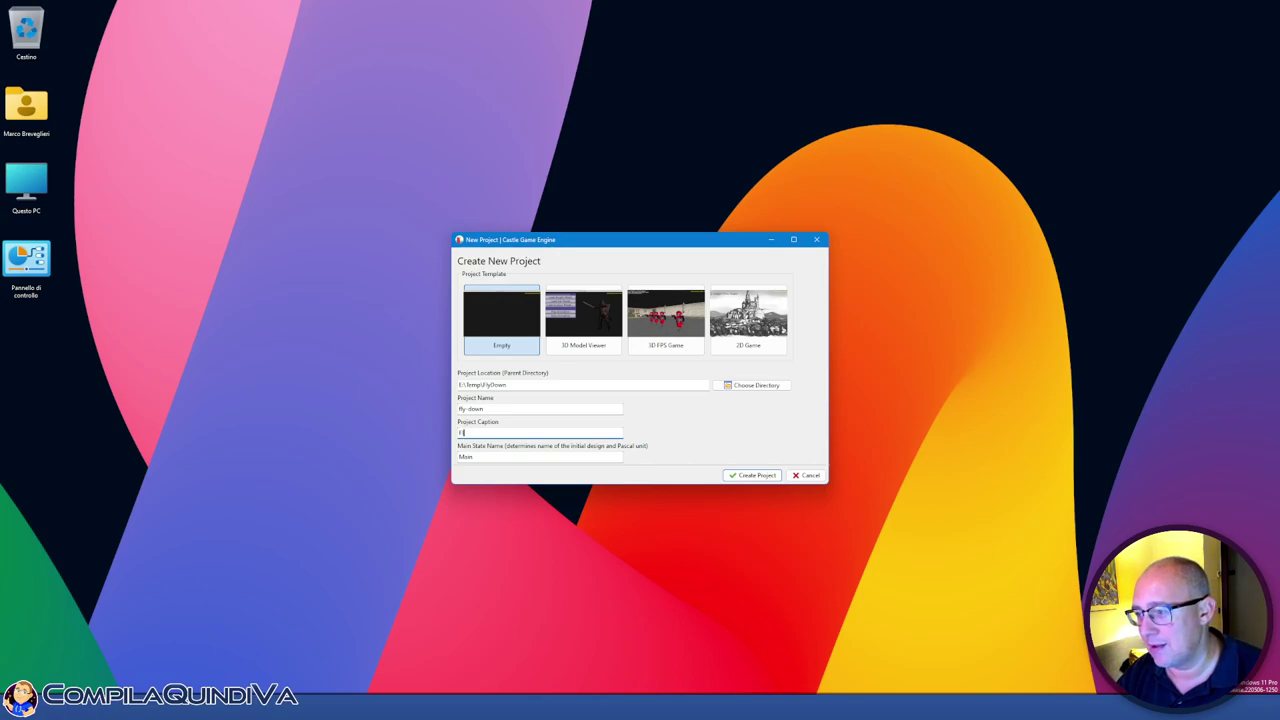
{"action": "type", "text": " Down"}
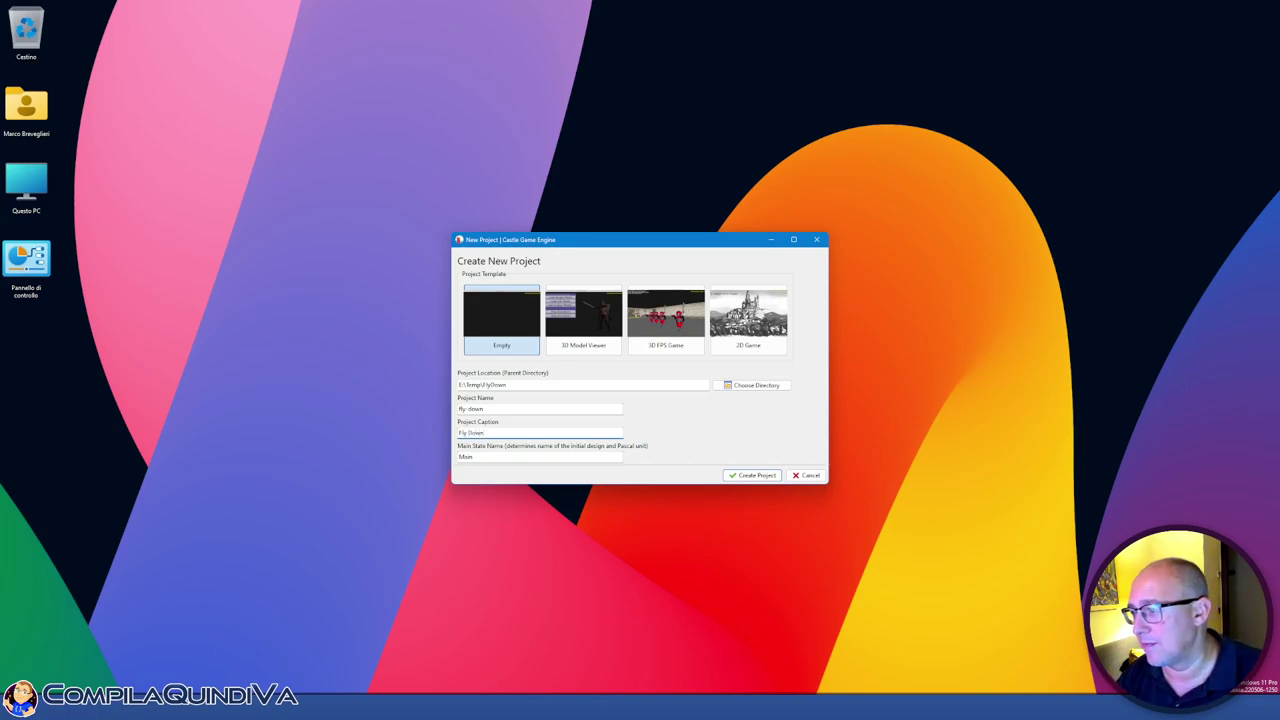
{"action": "left_click", "coordinate": [748, 477]}
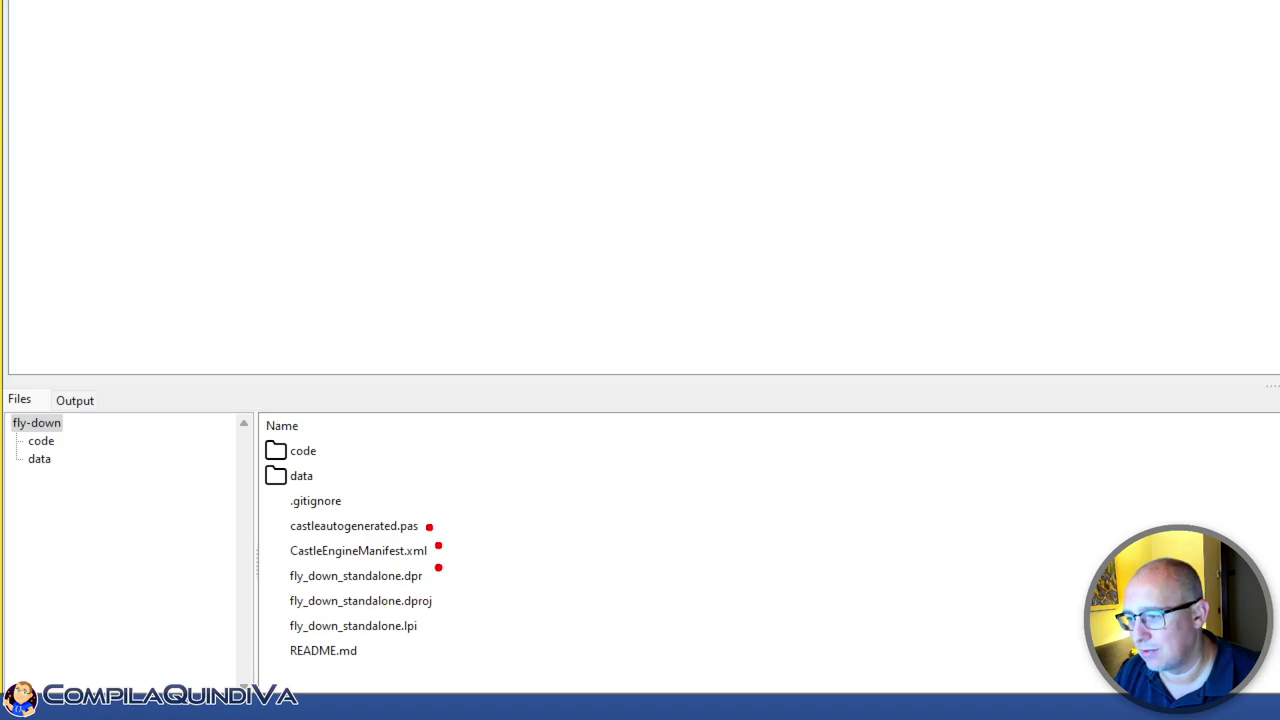
{"action": "mouse_move", "coordinate": [438, 567]}
{"action": "left_mouse_down"}
{"action": "mouse_move", "coordinate": [452, 566]}
{"action": "mouse_move", "coordinate": [469, 596]}
{"action": "mouse_move", "coordinate": [450, 641]}
{"action": "left_mouse_up"}
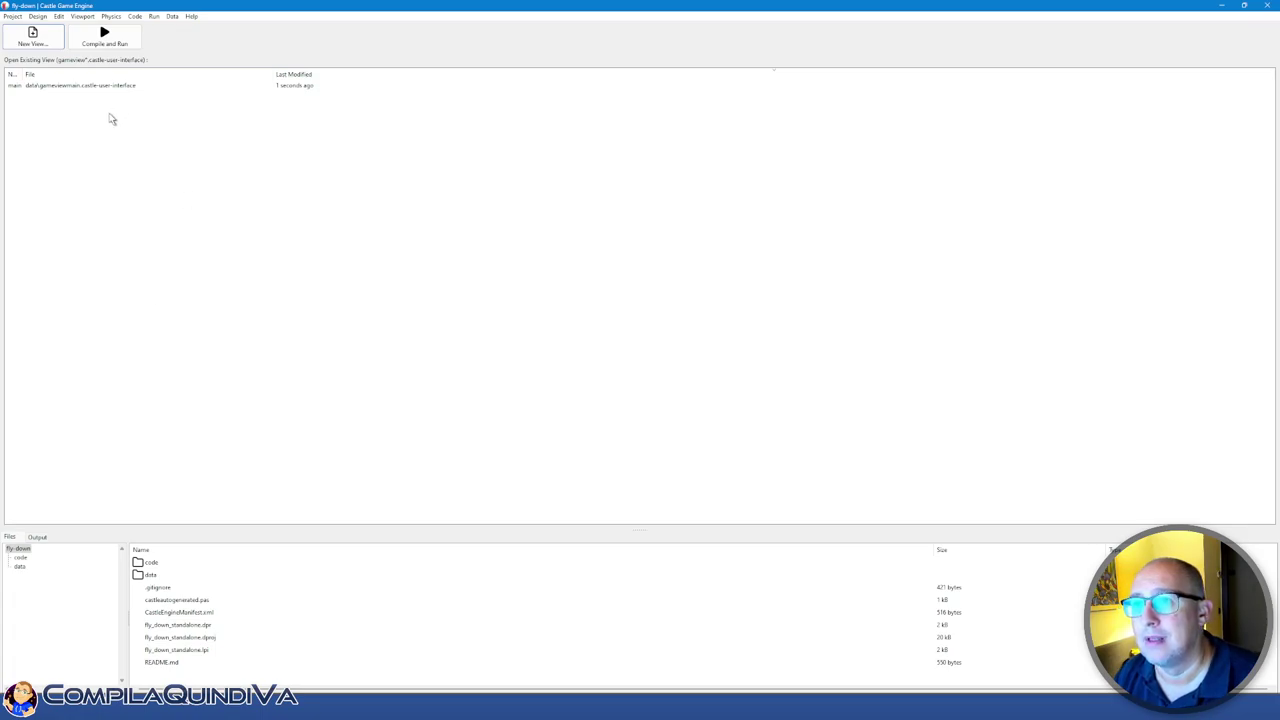
{"action": "left_click", "coordinate": [14, 17]}
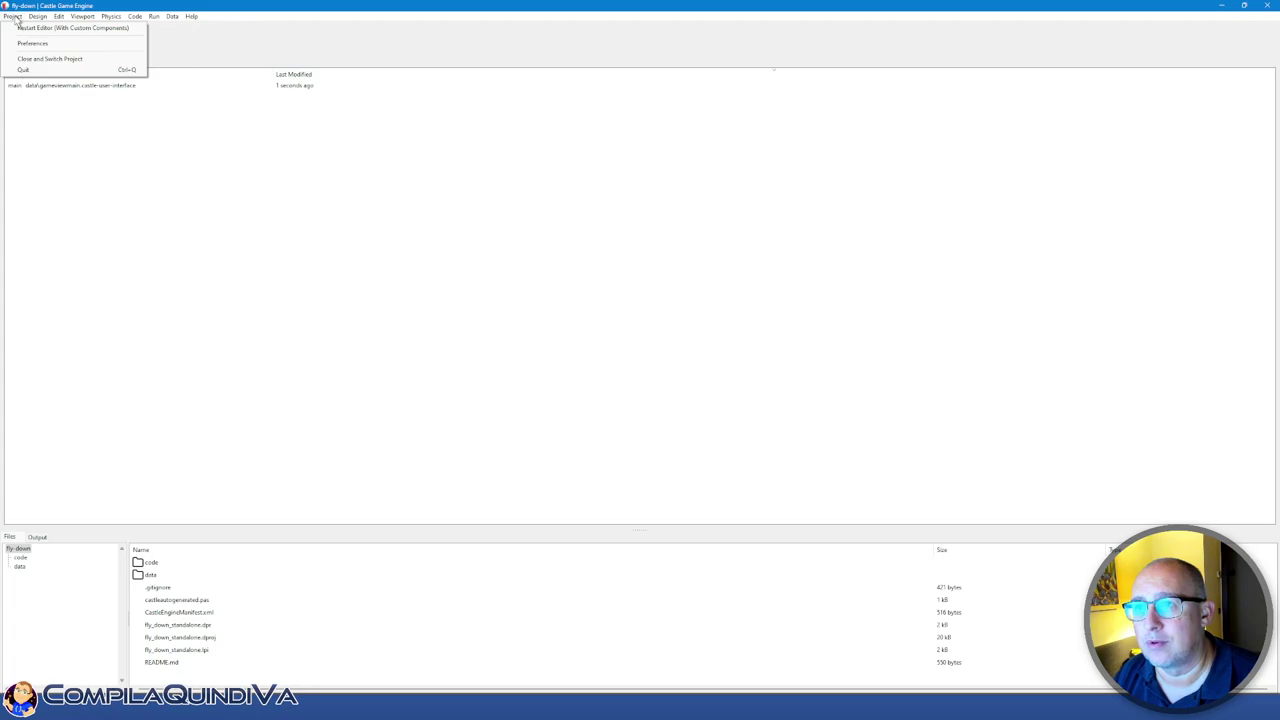
{"action": "mouse_move", "coordinate": [40, 17]}
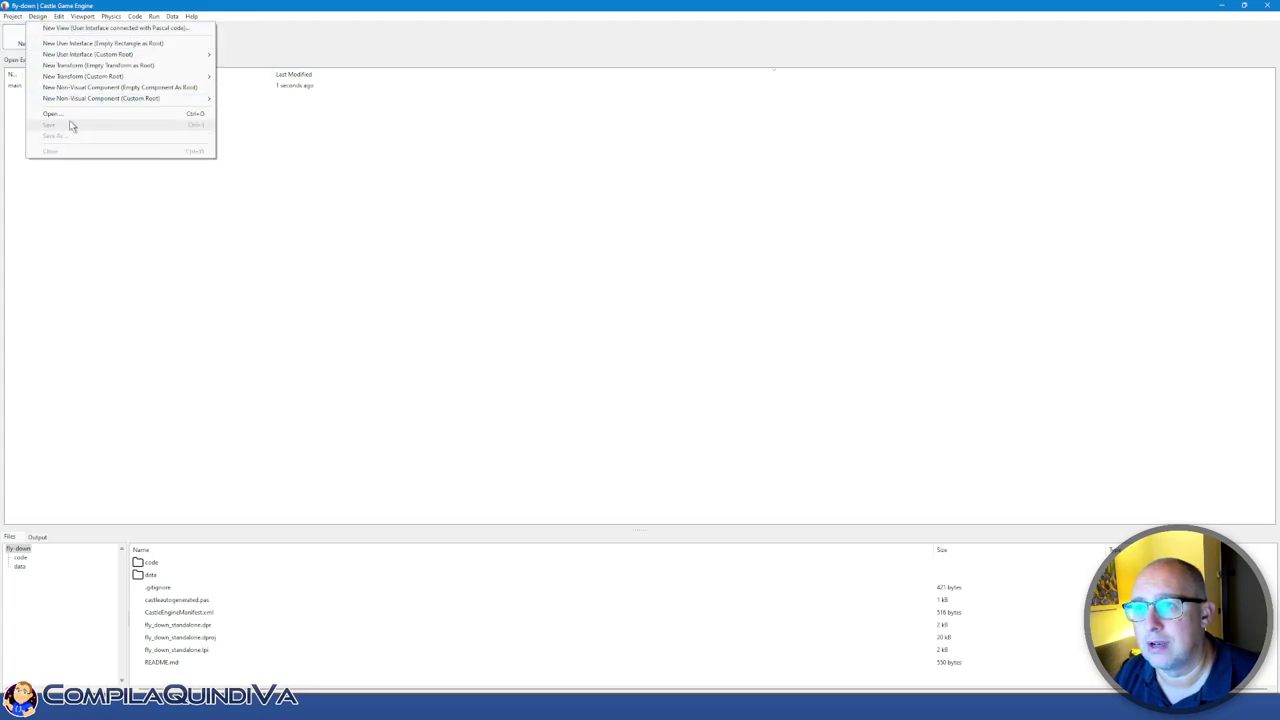
{"action": "left_click", "coordinate": [129, 278]}
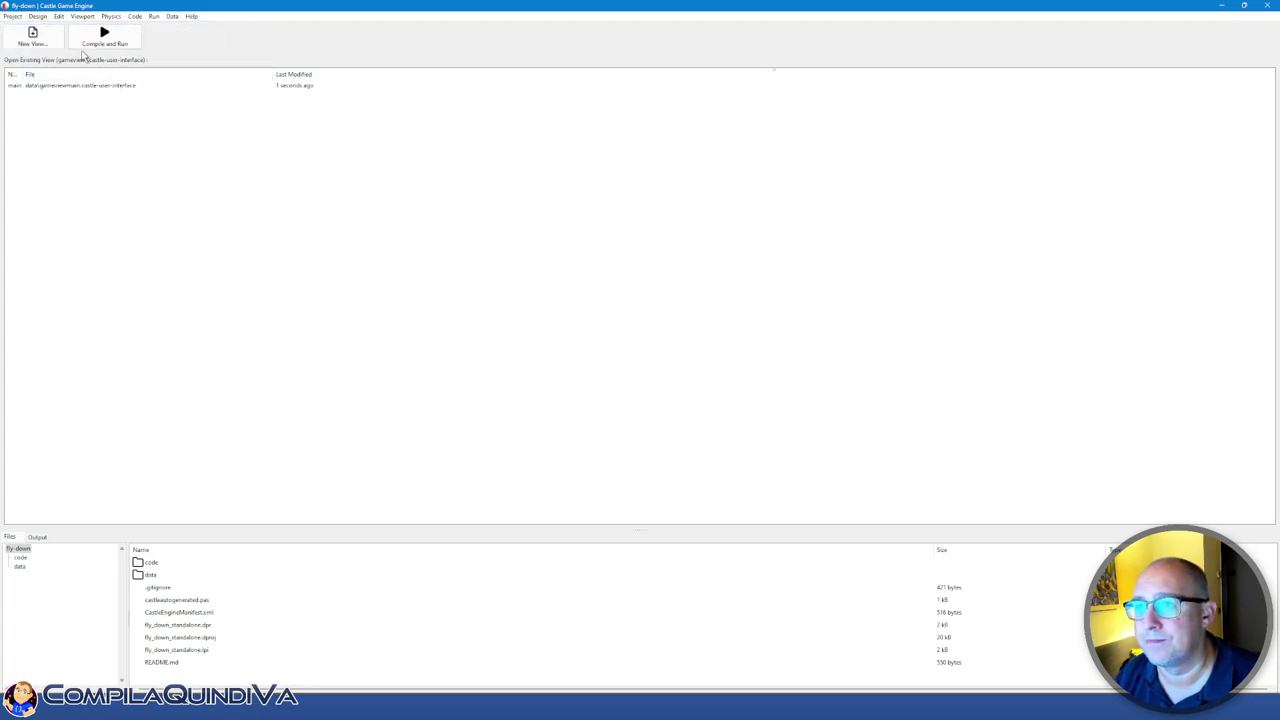
Widen the Name column in the list of existing views and examine the main view's name and file
{"action": "left_click_drag", "start_coordinate": [22, 74], "coordinate": [96, 74]}
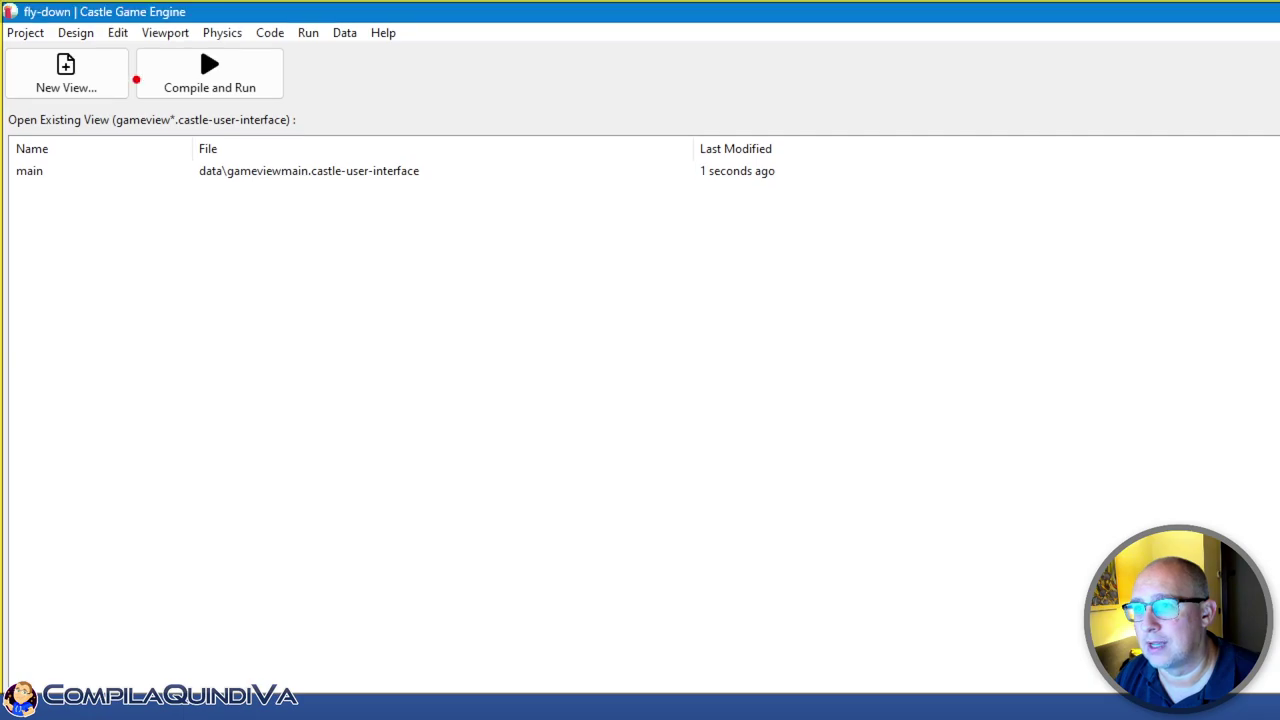
{"action": "left_click_drag", "start_coordinate": [22, 188], "coordinate": [49, 187]}
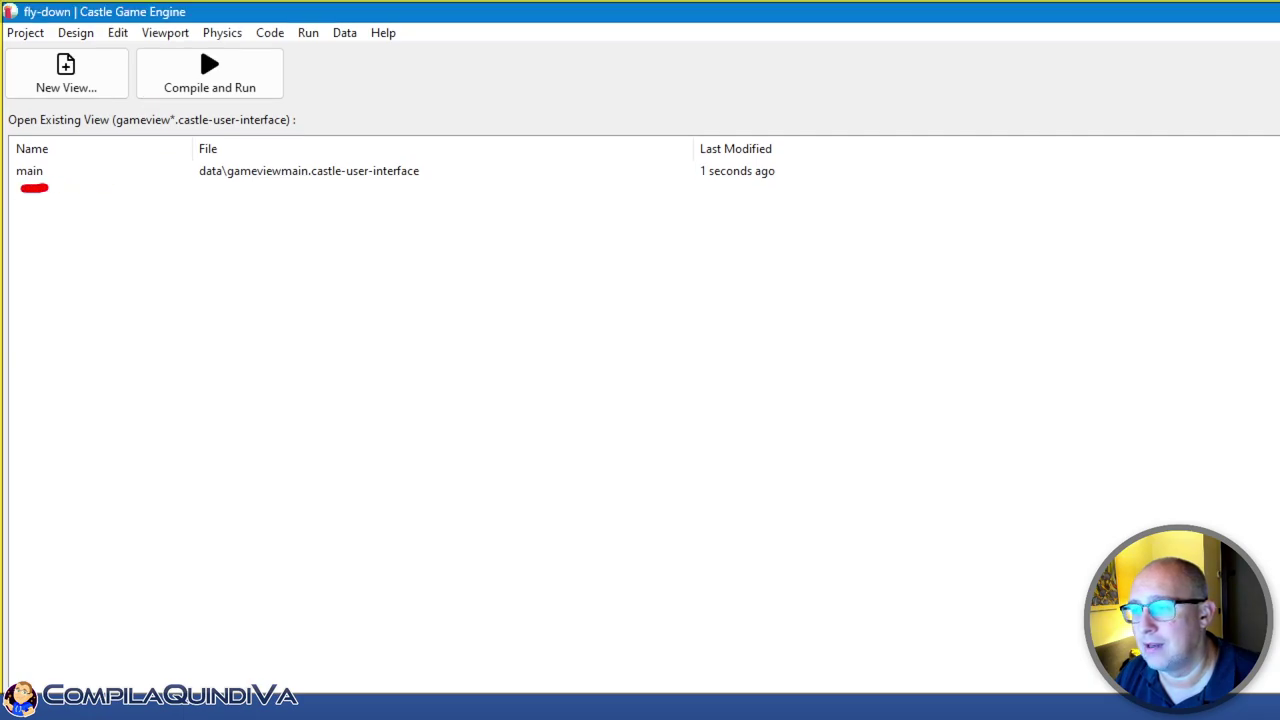
{"action": "left_click_drag", "start_coordinate": [210, 185], "coordinate": [435, 195]}
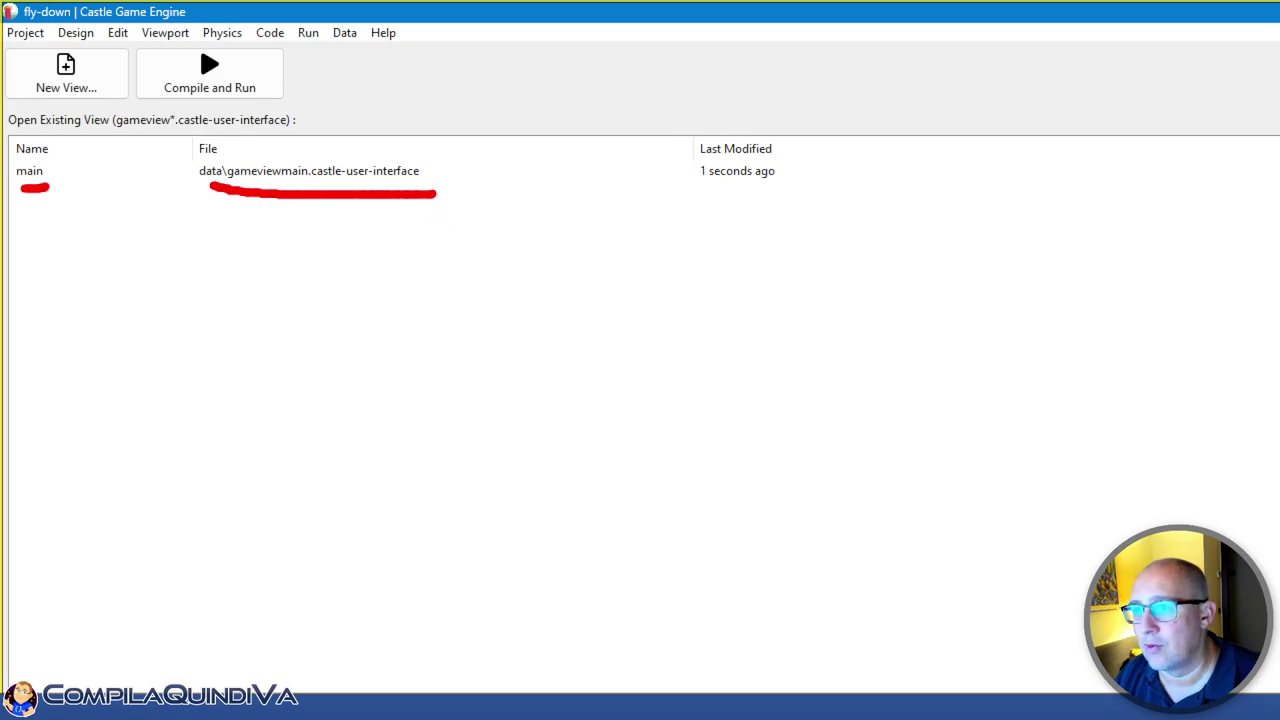
{"action": "key", "text": "Escape"}
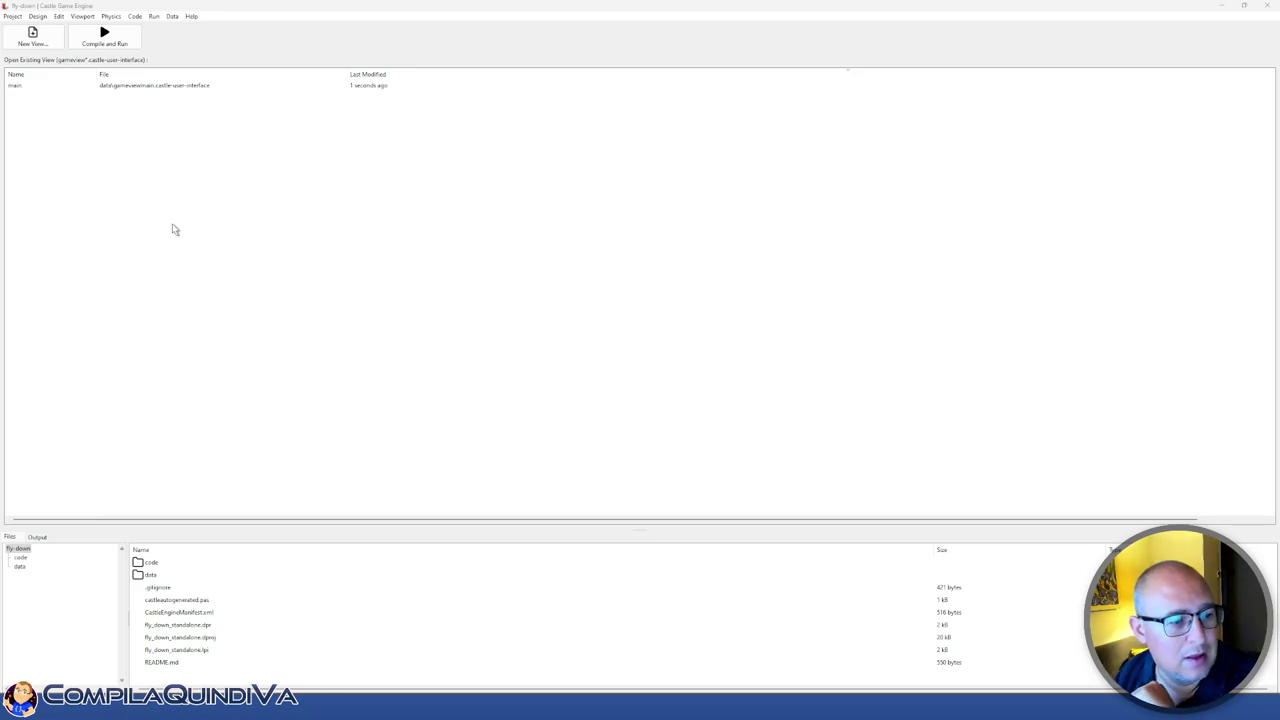
Open the gameviewmain.castle-user-interface design from the project's data folder
{"action": "left_click", "coordinate": [167, 91]}
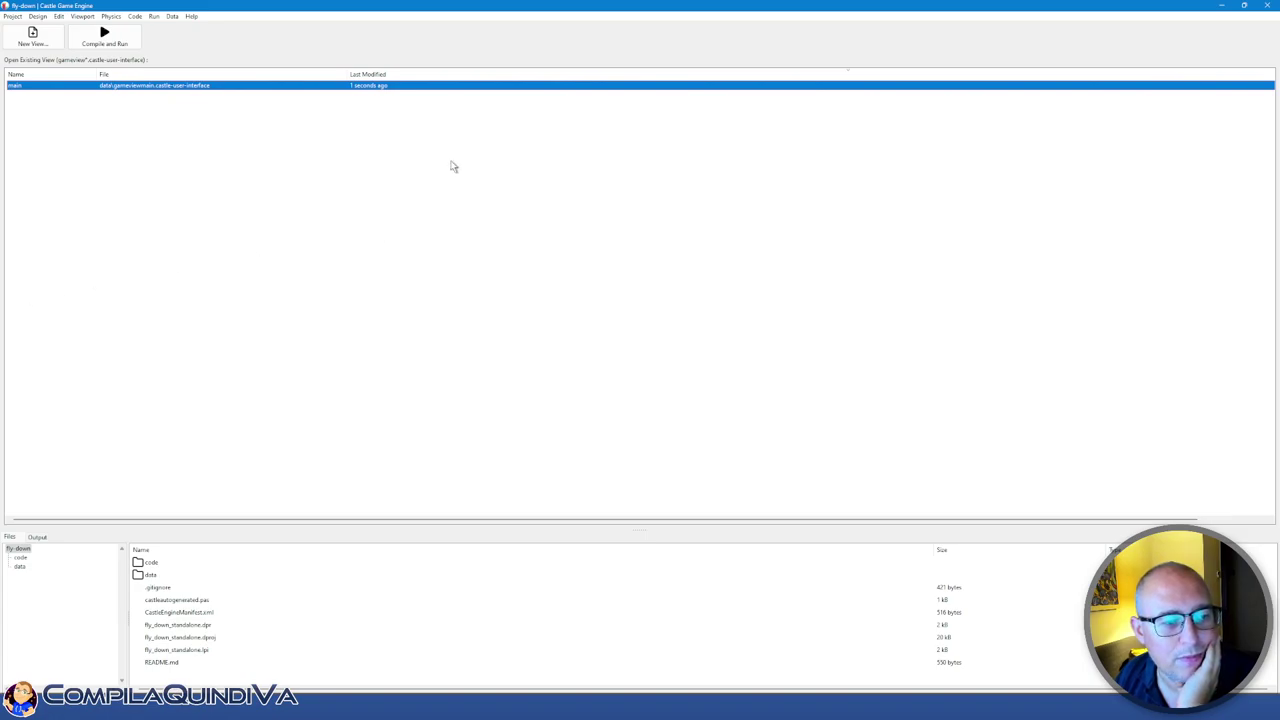
{"action": "left_click", "coordinate": [19, 567]}
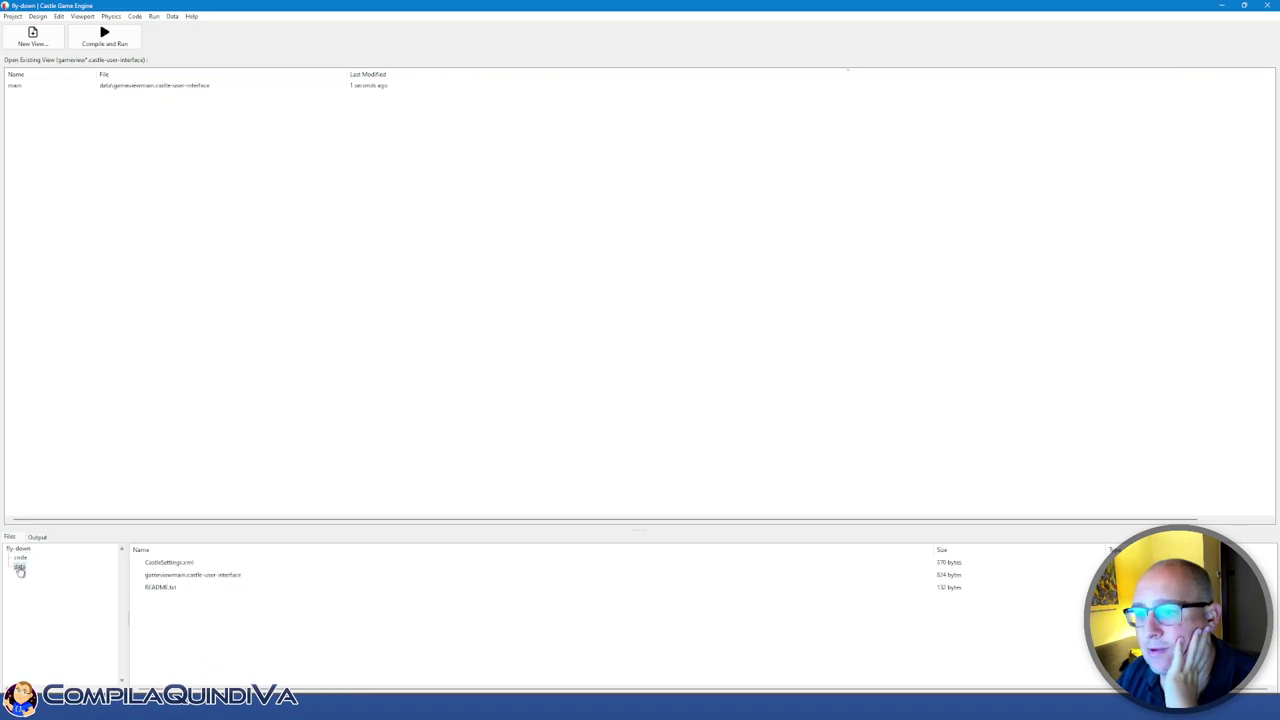
{"action": "double_click", "coordinate": [177, 576]}
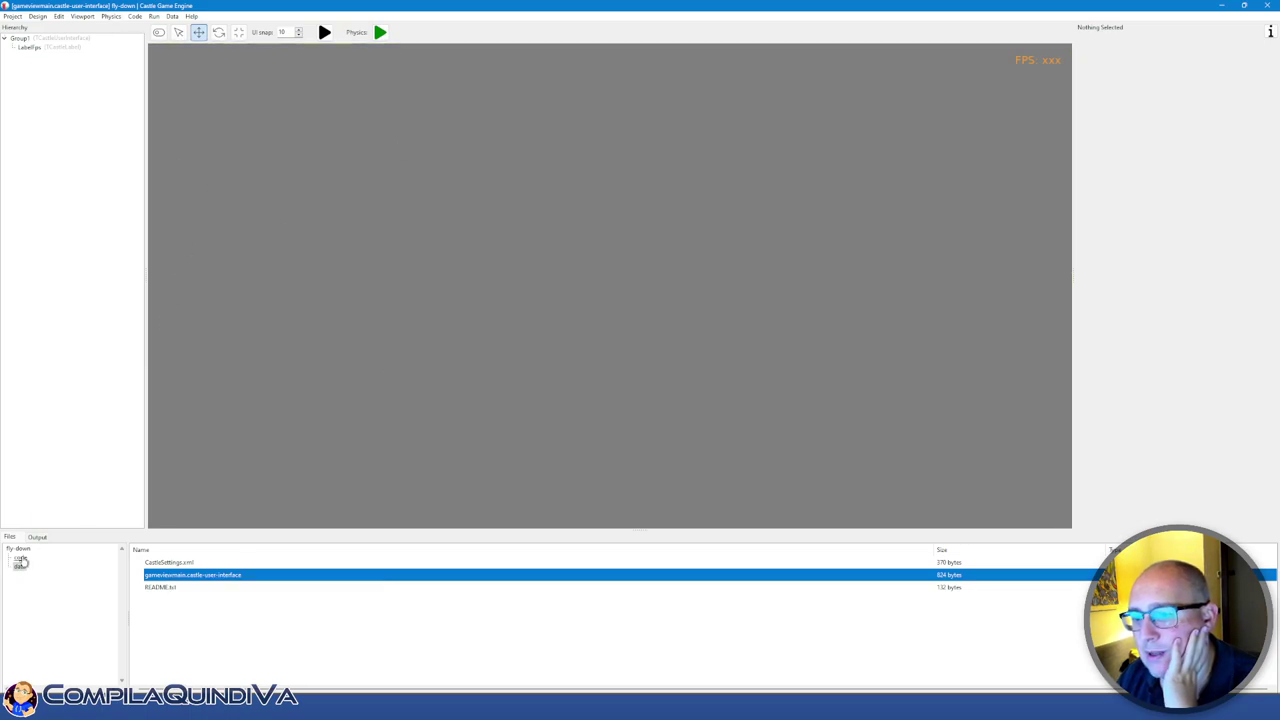
Look at the Pascal files in the project's code folder and inspect the design's root component Group1
{"action": "left_click", "coordinate": [20, 557]}
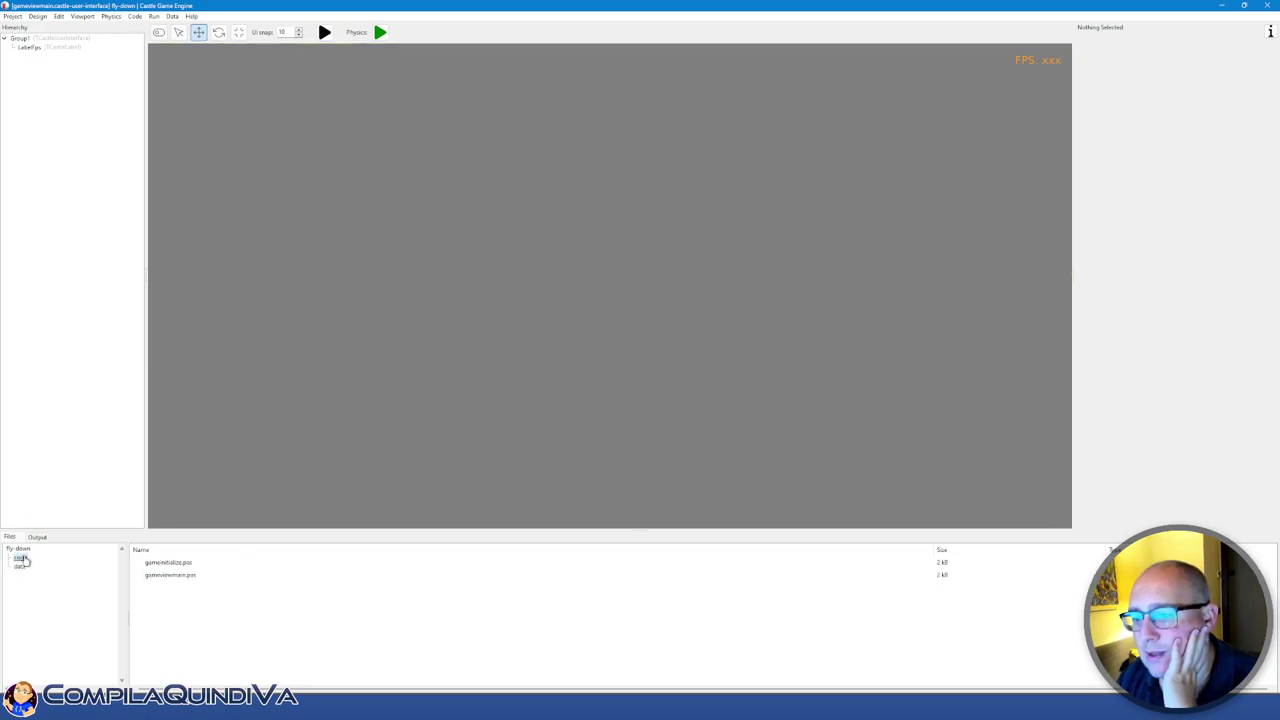
{"action": "left_click", "coordinate": [169, 564]}
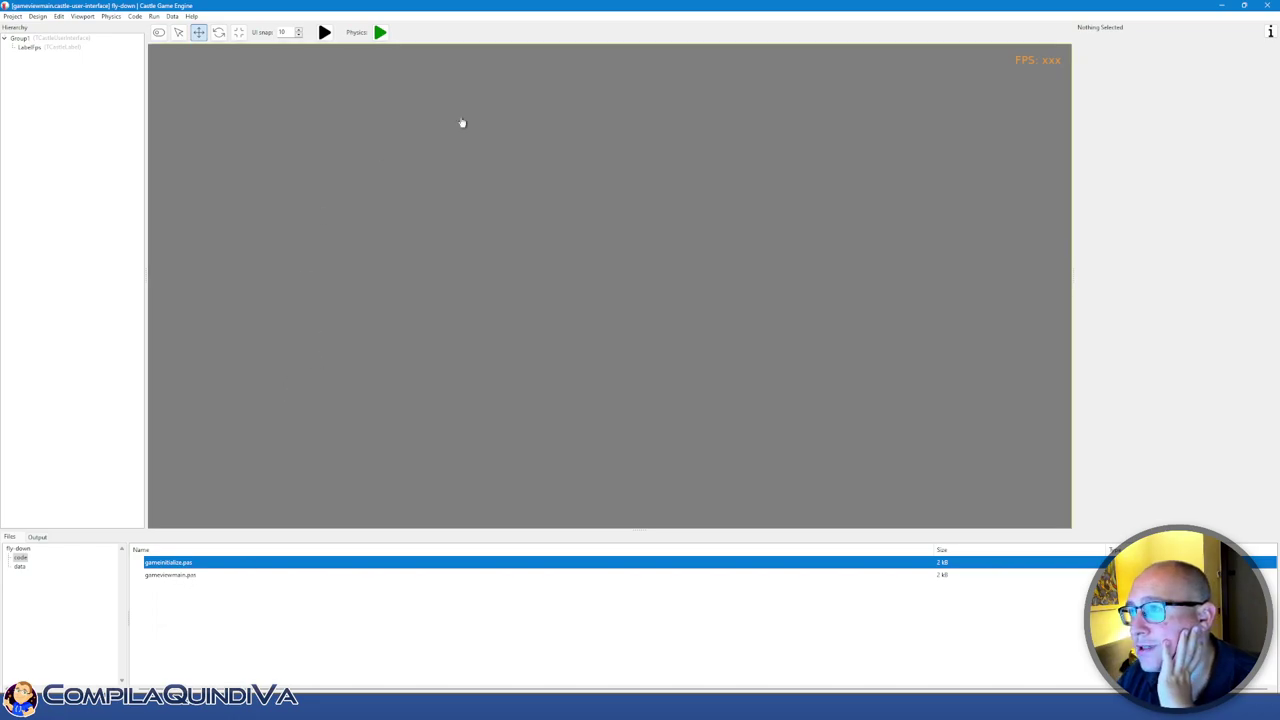
{"action": "left_click", "coordinate": [461, 238]}
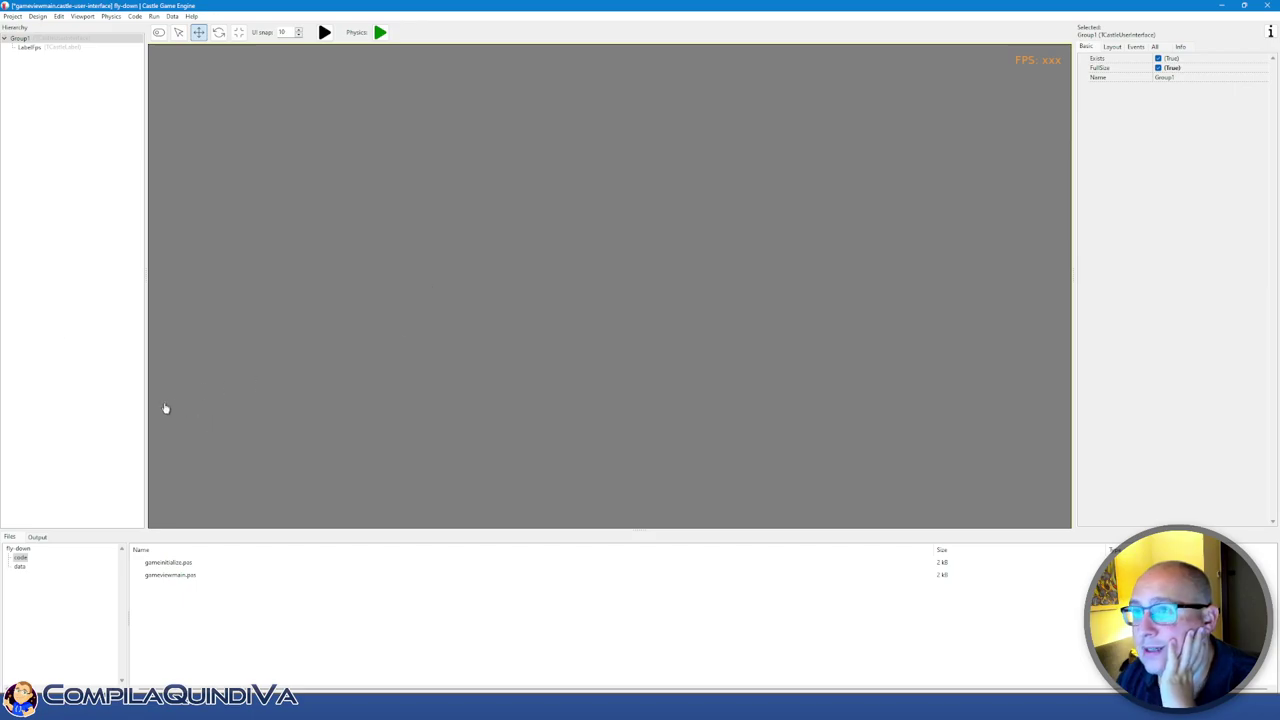
{"action": "left_click", "coordinate": [30, 39]}
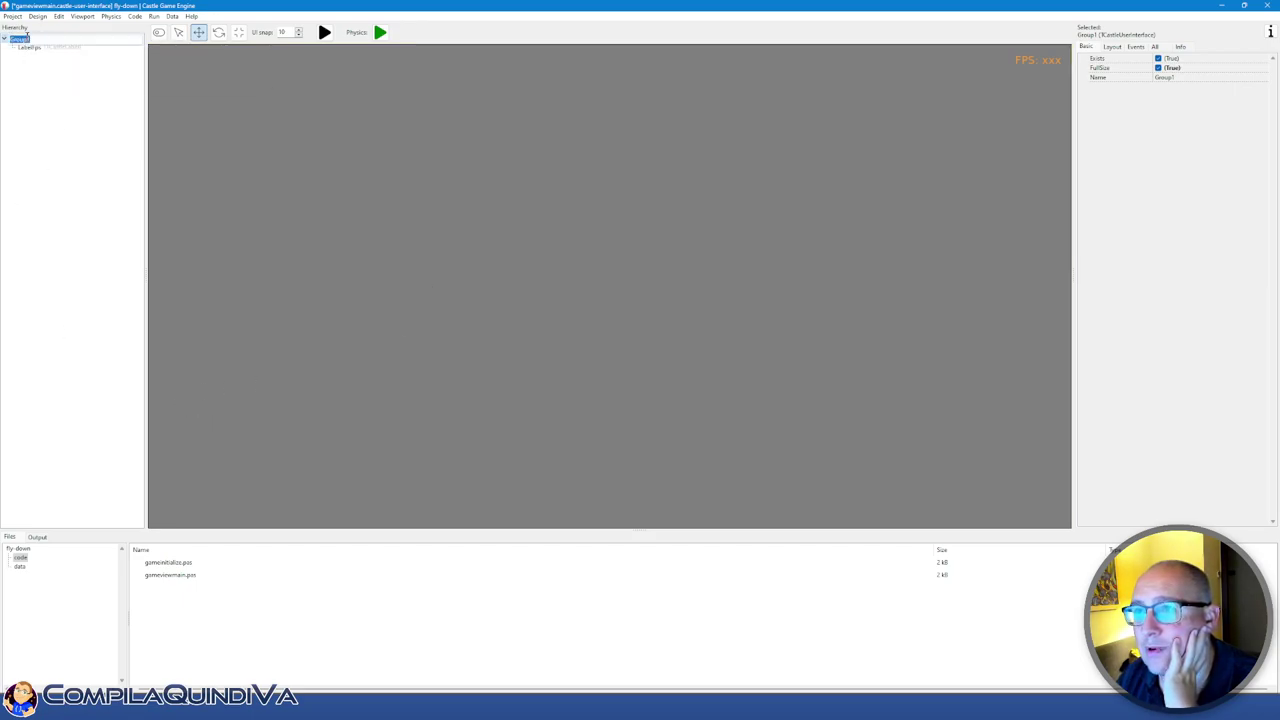
{"action": "left_click", "coordinate": [34, 90]}
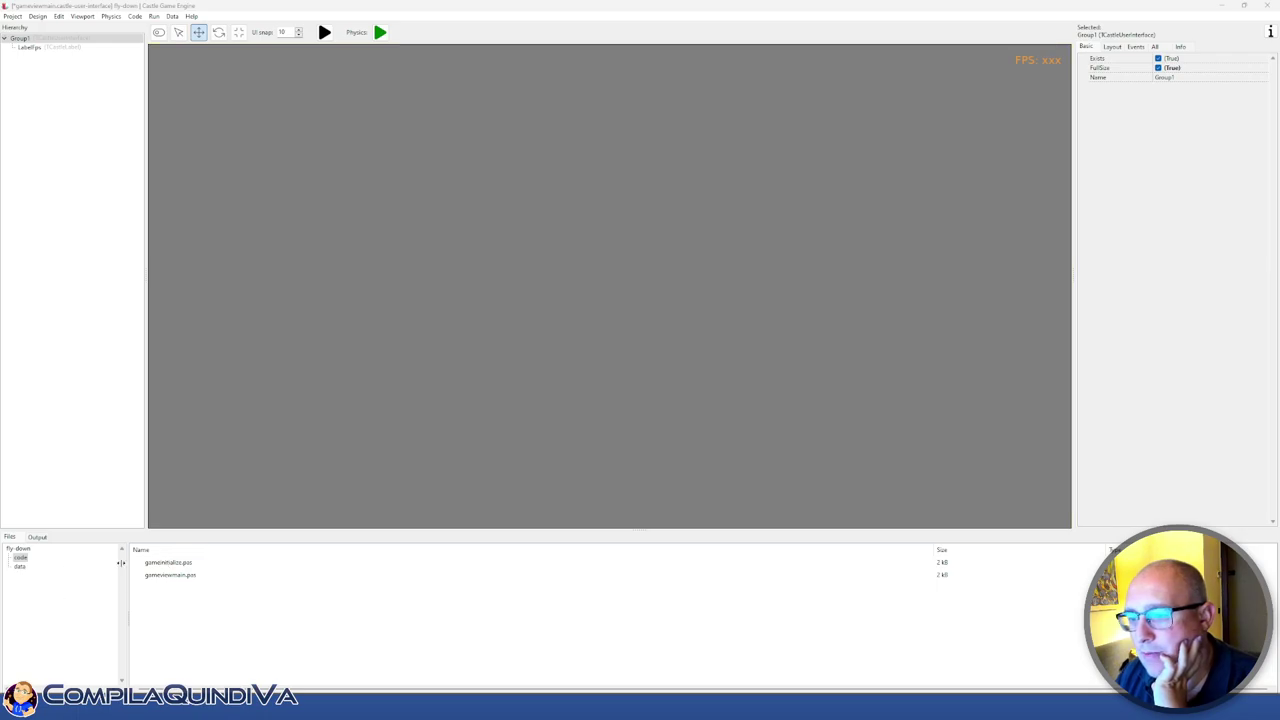
Check mountains_background.png in the data folder, then reopen the gameviewmain.castle-user-interface design, saving its pending changes
{"action": "left_click", "coordinate": [19, 566]}
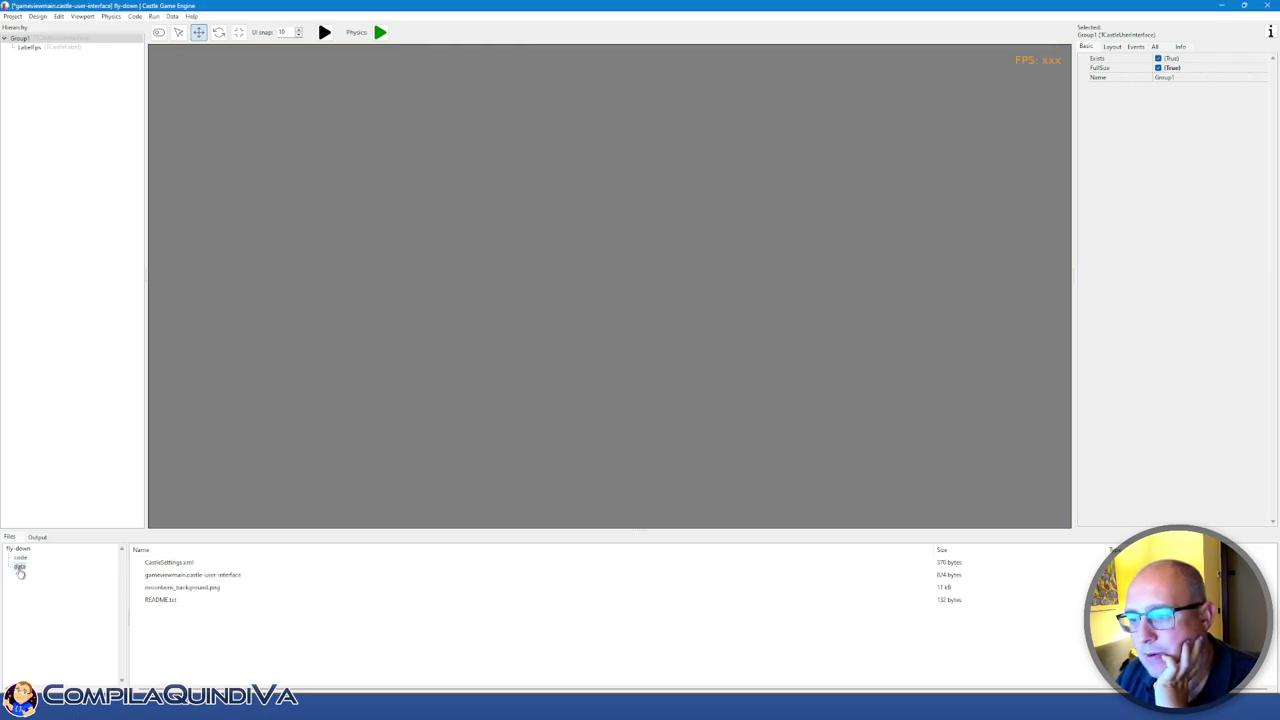
{"action": "left_click", "coordinate": [176, 587]}
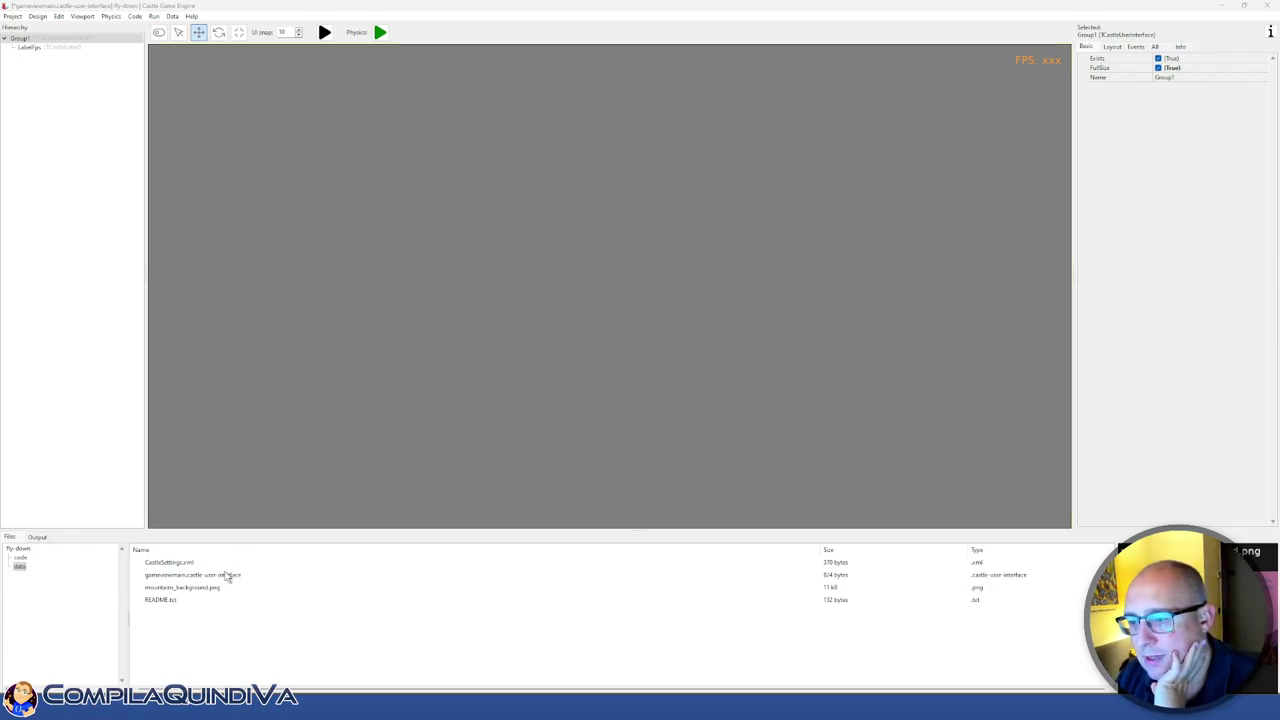
{"action": "double_click", "coordinate": [190, 575]}
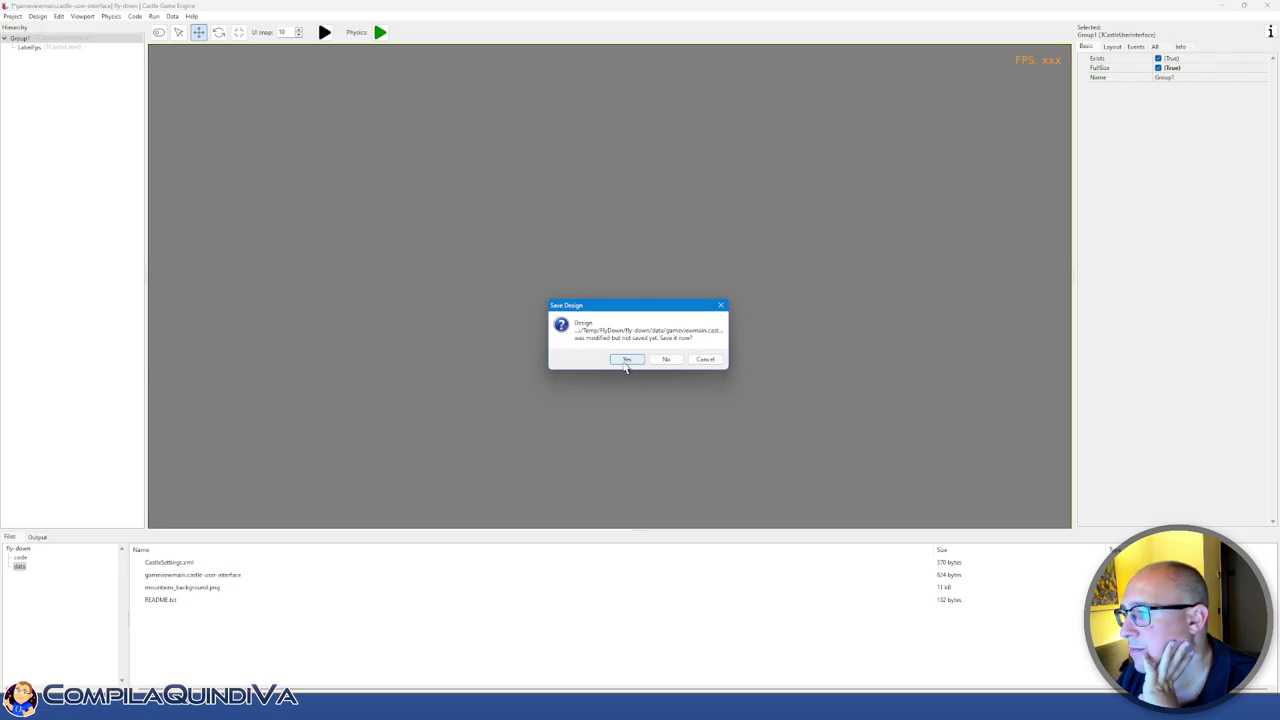
{"action": "left_click", "coordinate": [625, 364]}
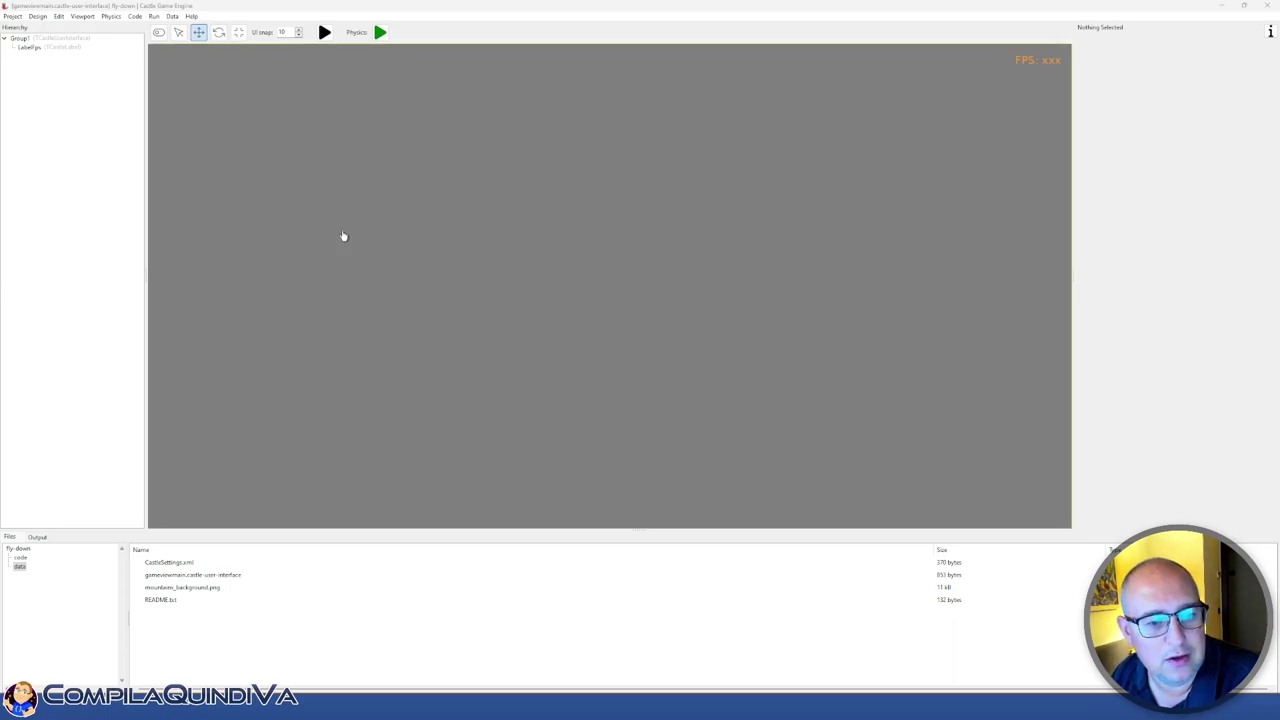
Add an Image (TCastleImageControl) user interface component under Group1
{"action": "left_click", "coordinate": [19, 40]}
{"action": "right_click", "coordinate": [19, 40]}
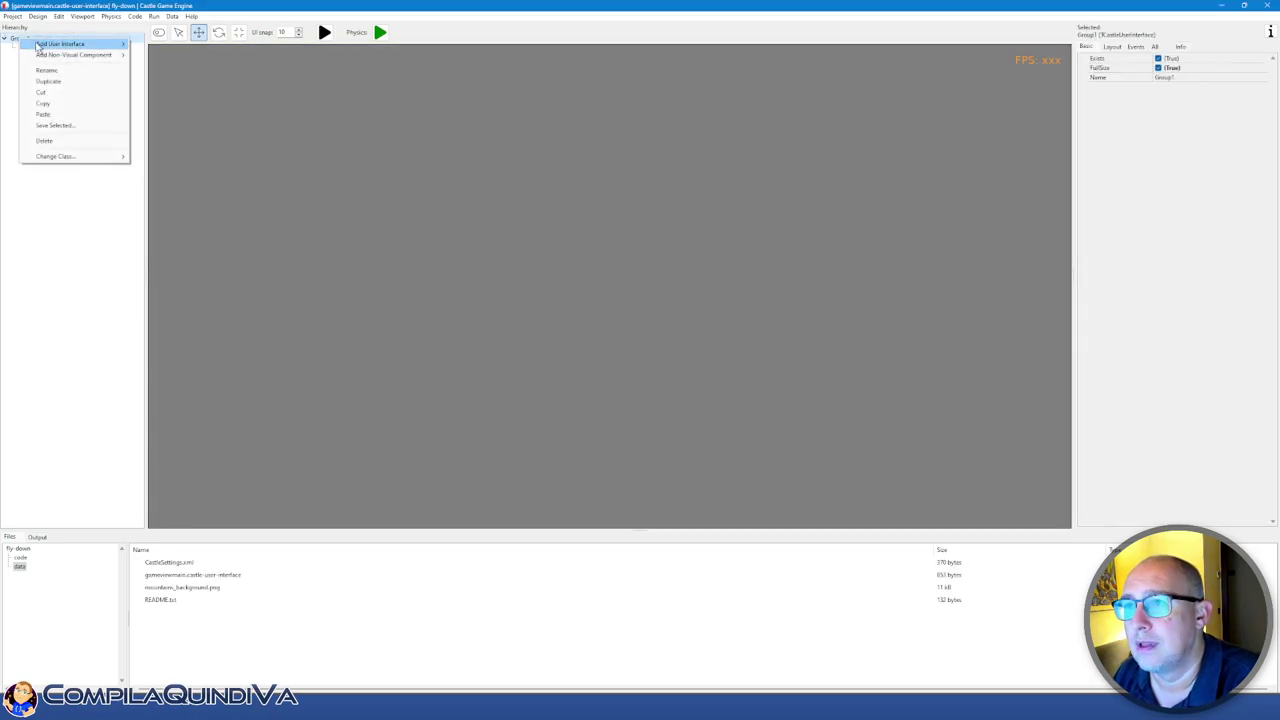
{"action": "mouse_move", "coordinate": [38, 47]}
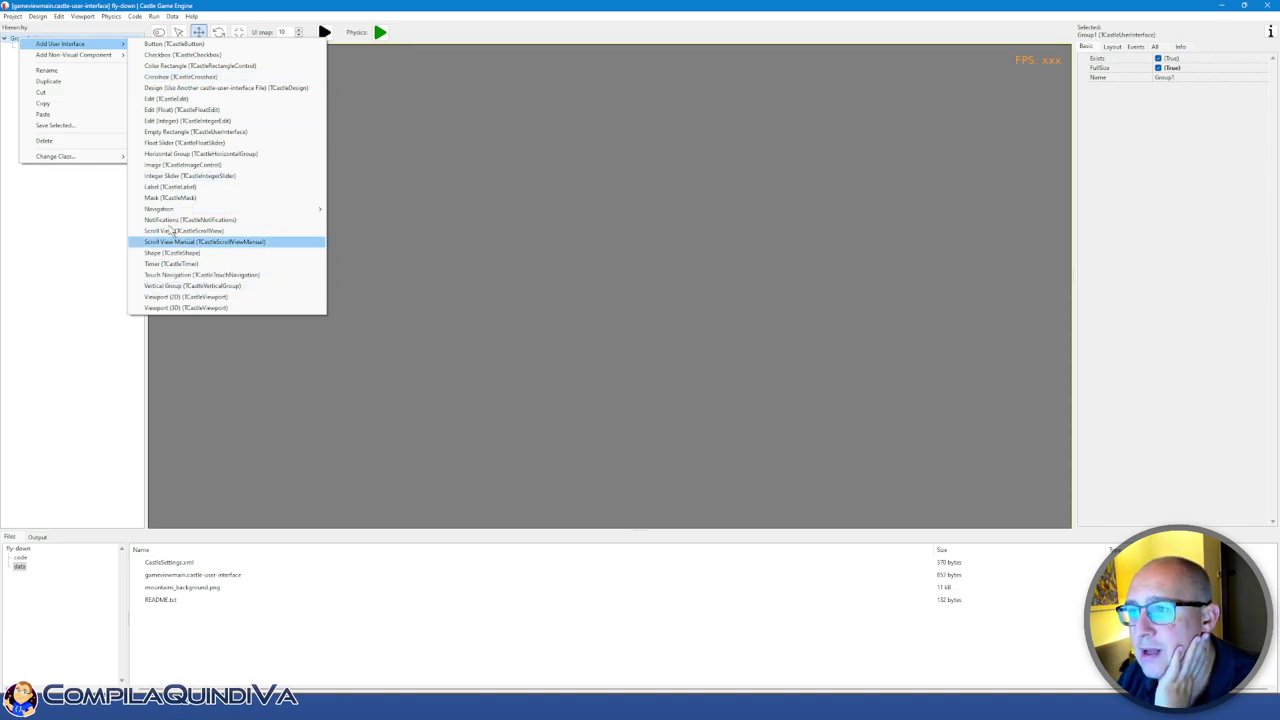
{"action": "left_click", "coordinate": [164, 166]}
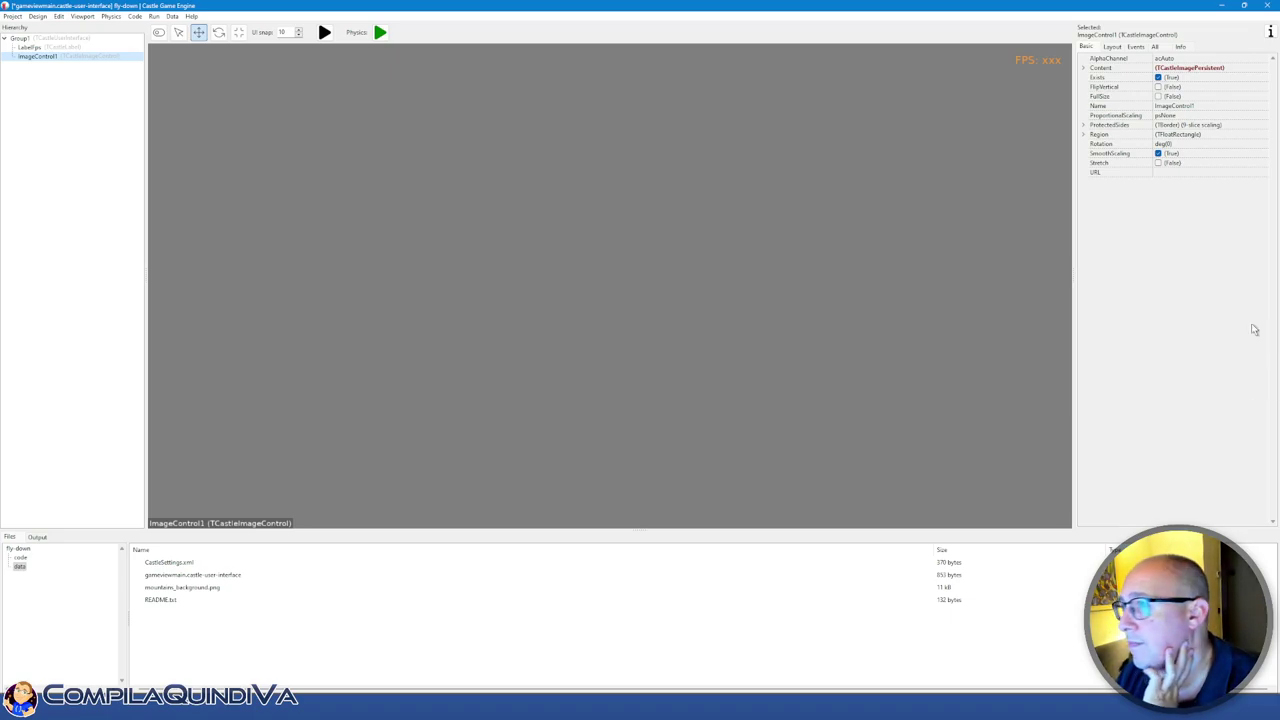
{"action": "left_click", "coordinate": [59, 57]}
{"action": "key", "text": "Escape"}
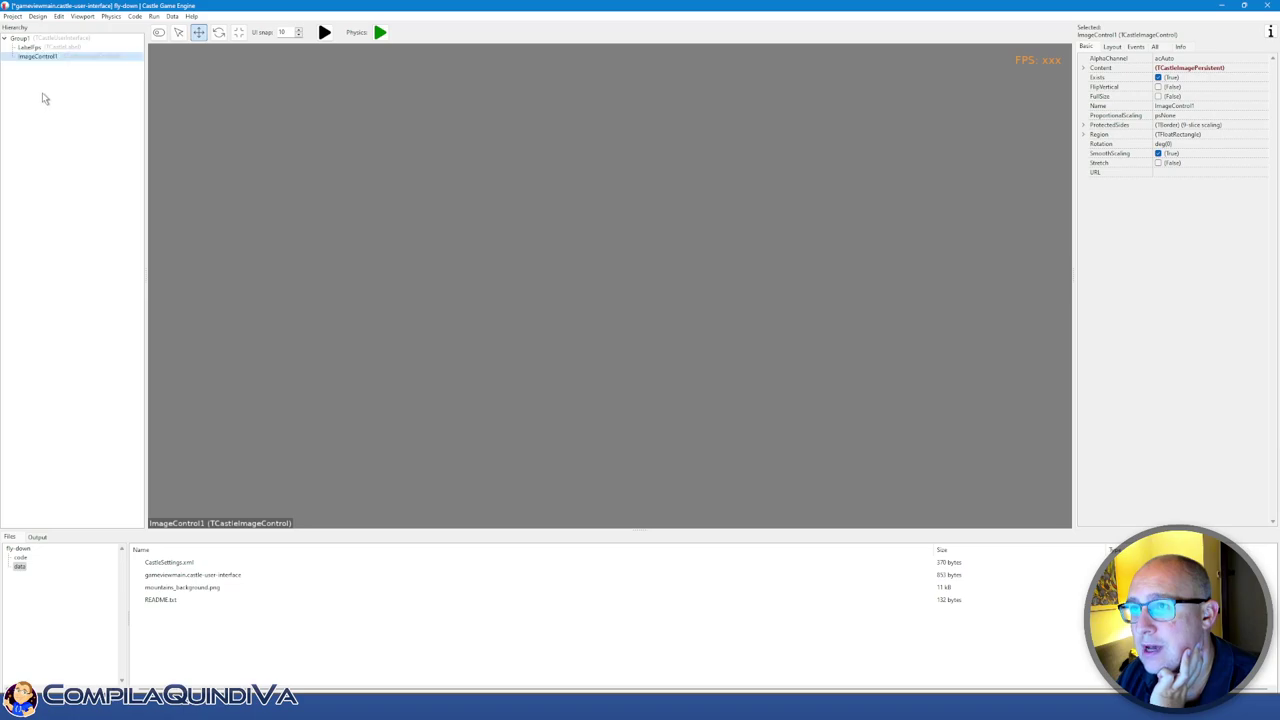
Set the image control's URL to mountains_background.png from the data folder and reselect the control in the hierarchy
{"action": "left_click", "coordinate": [1197, 173]}
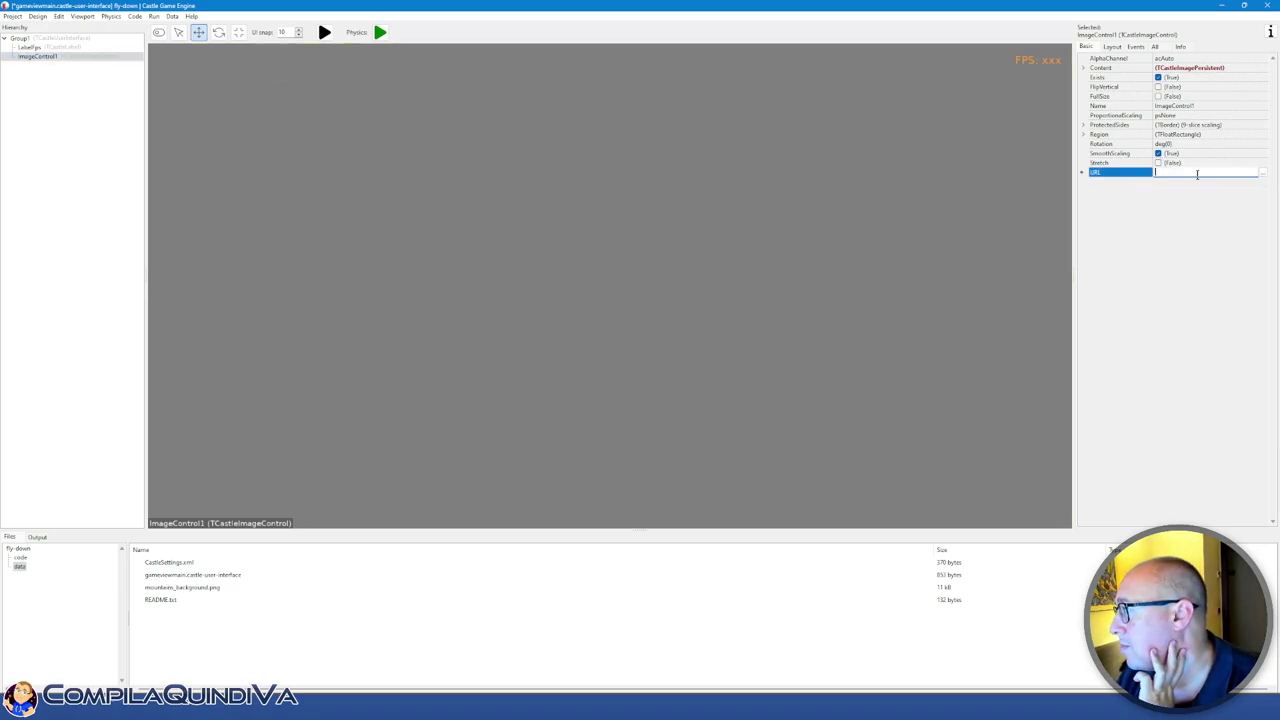
{"action": "left_click", "coordinate": [1260, 173]}
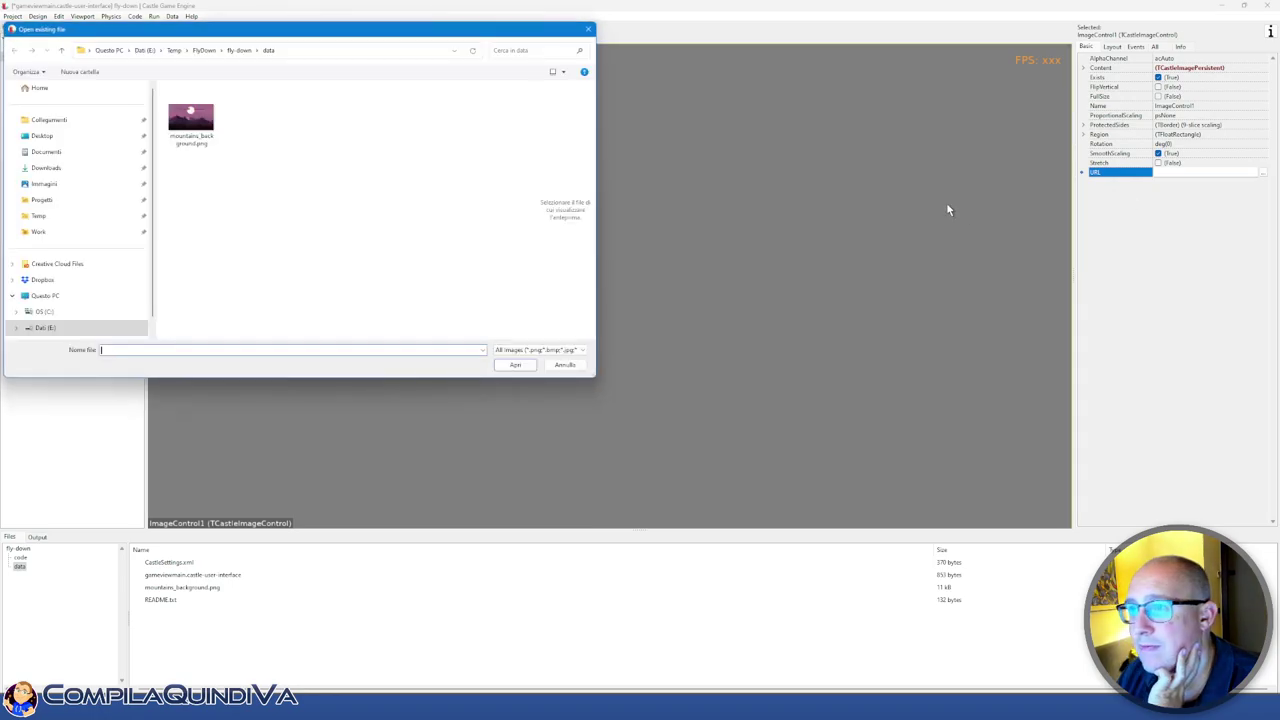
{"action": "double_click", "coordinate": [187, 118]}
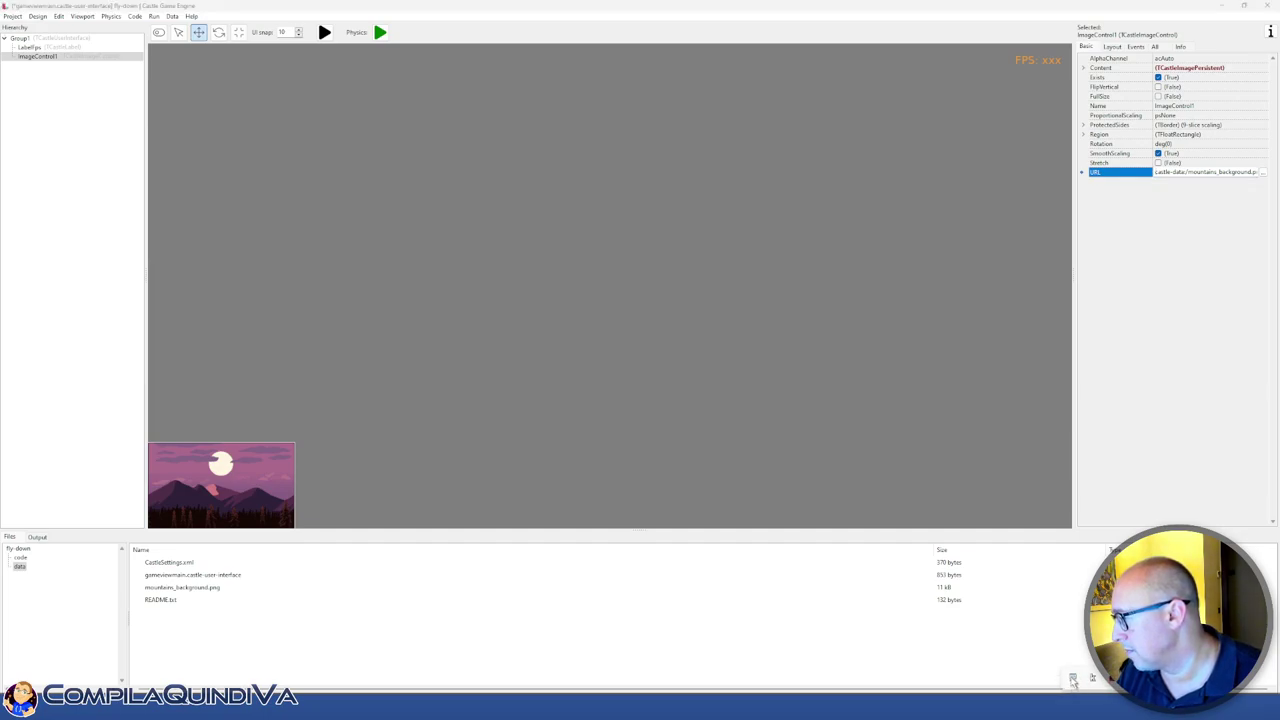
{"action": "left_click", "coordinate": [844, 293]}
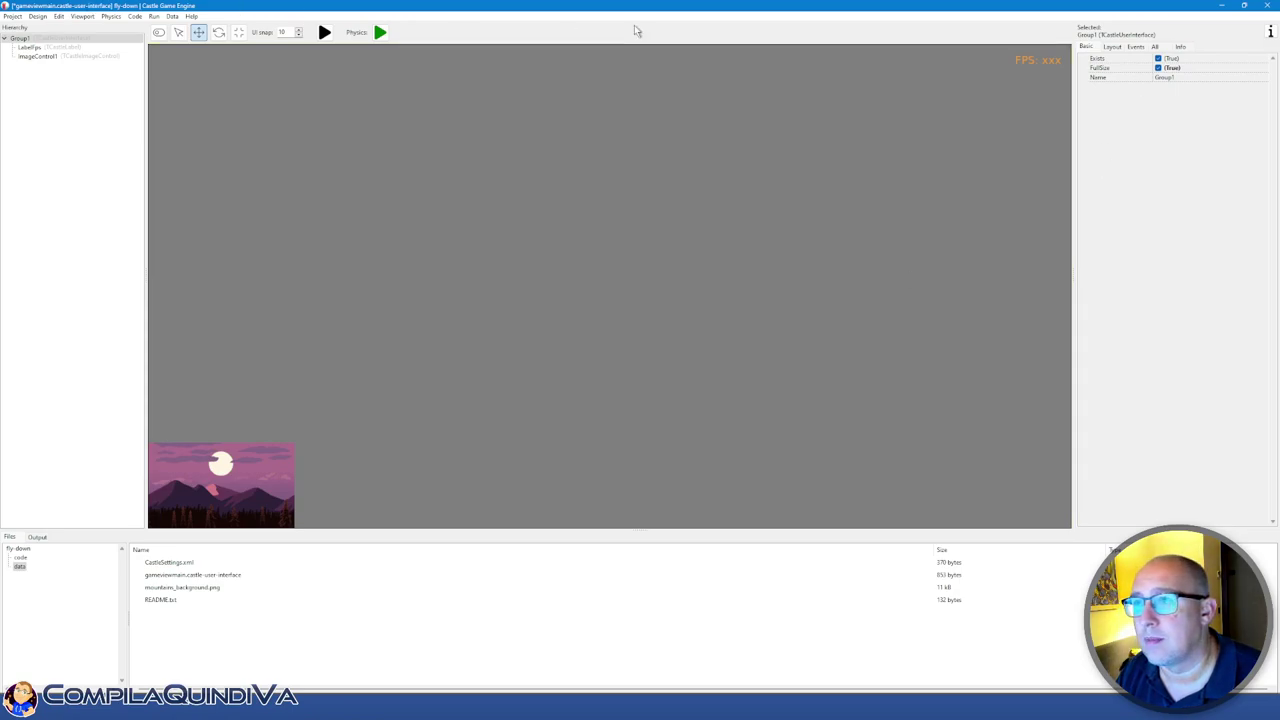
{"action": "left_click", "coordinate": [98, 57]}
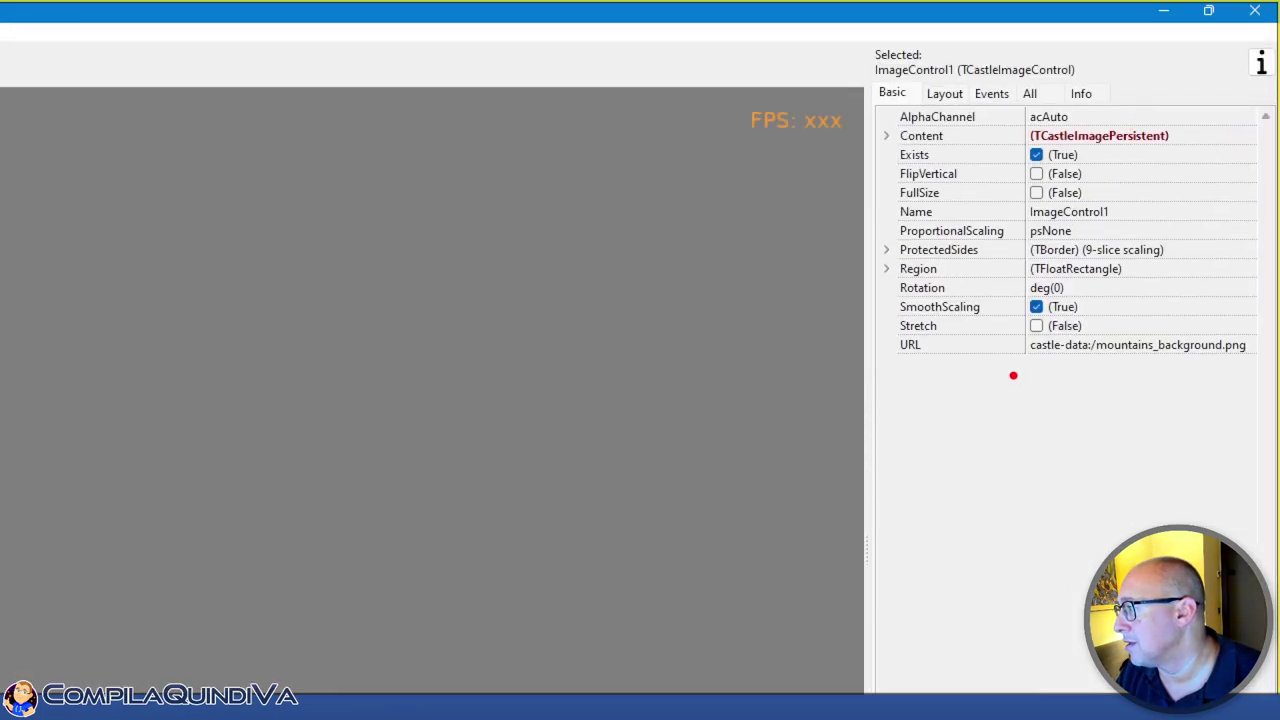
{"action": "left_click_drag", "start_coordinate": [1012, 366], "coordinate": [1163, 344]}
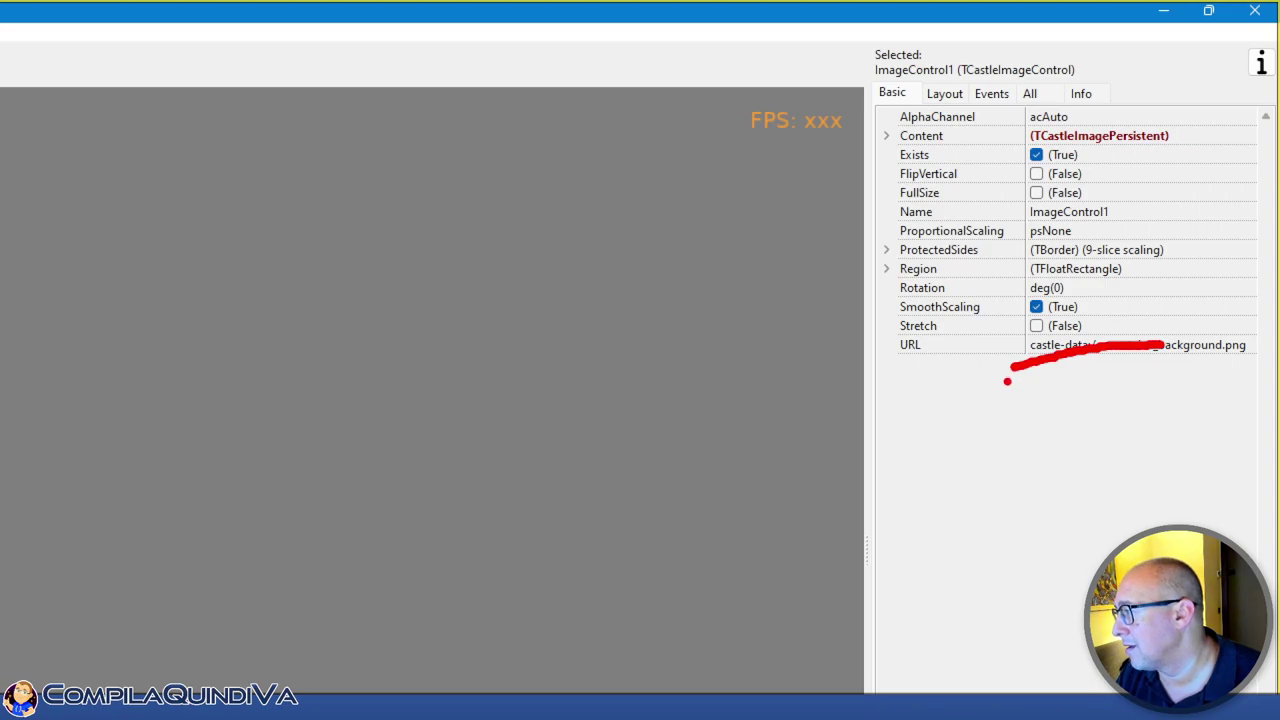
{"action": "left_click", "coordinate": [1012, 403]}
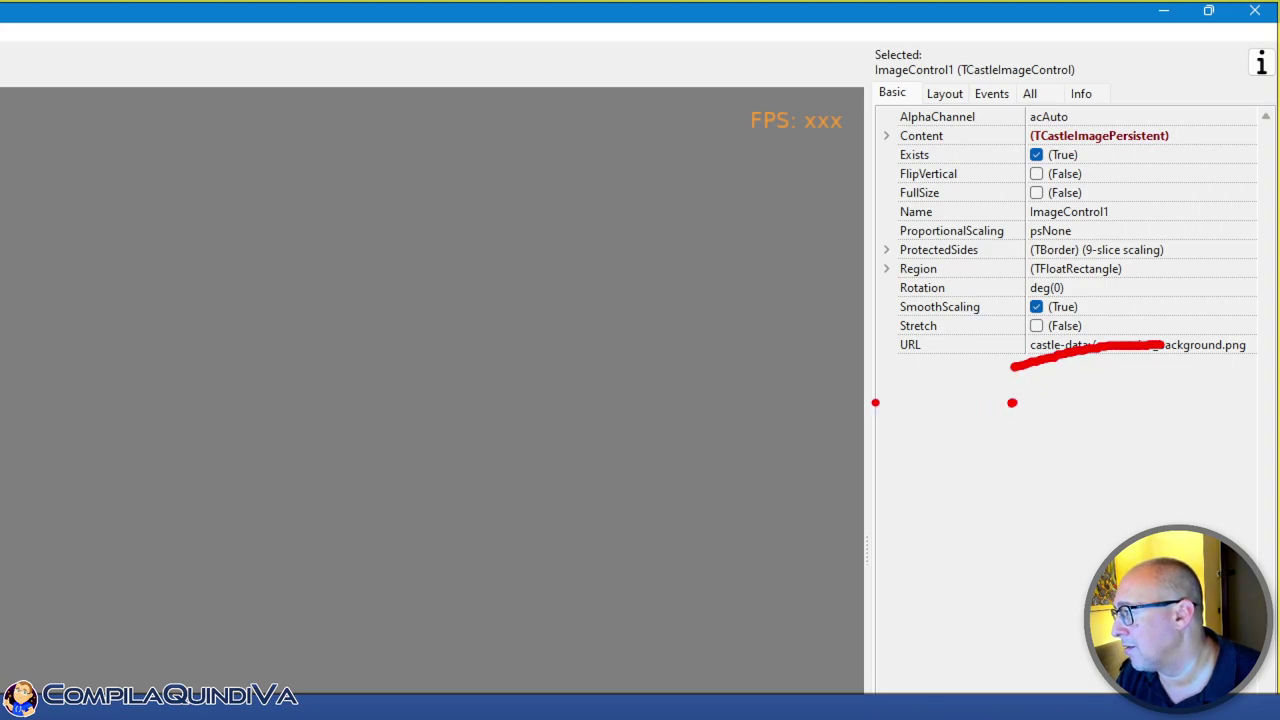
{"action": "left_click", "coordinate": [651, 420]}
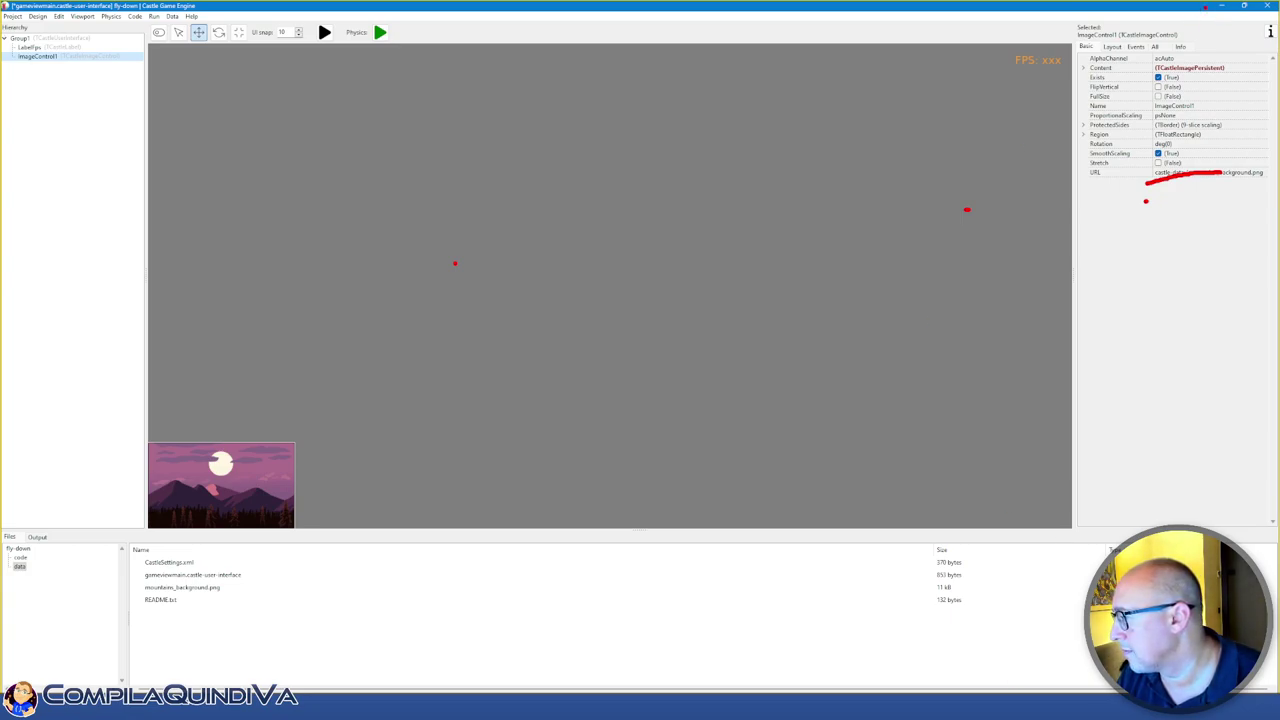
Move the mountains image up and away from the lower-left corner of the design viewport
{"action": "key", "text": "Escape"}
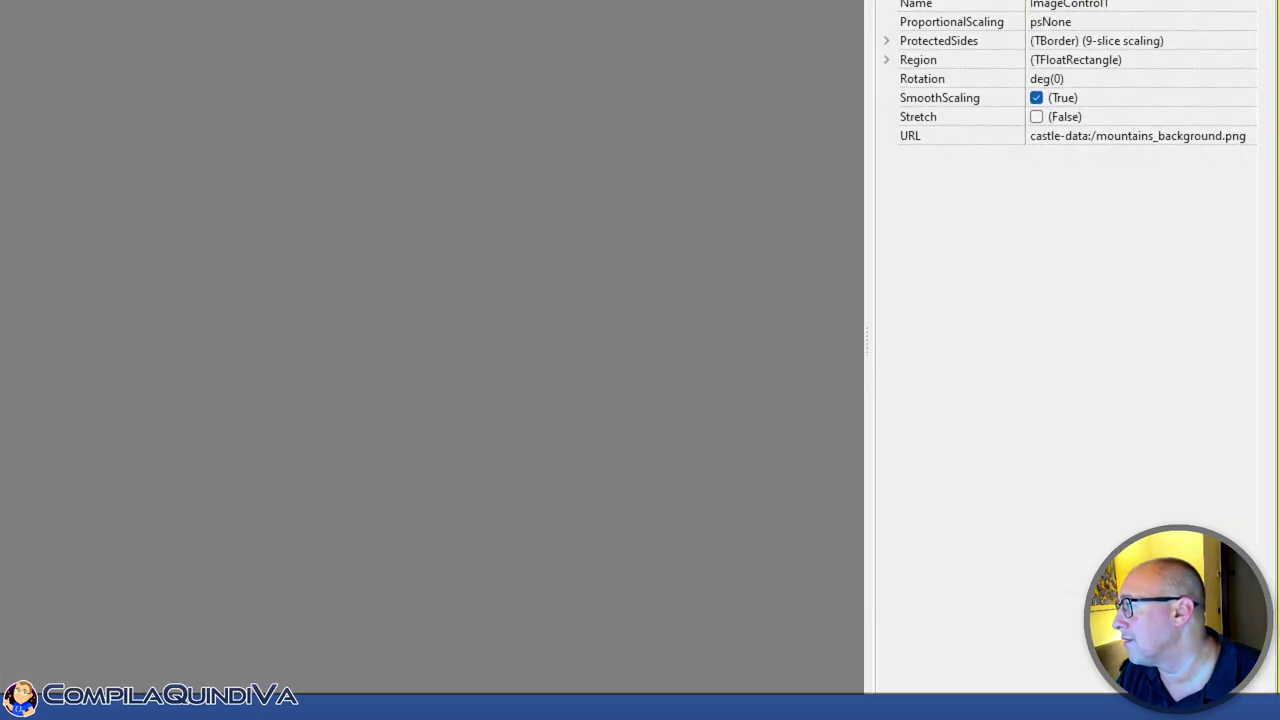
{"action": "left_click_drag", "start_coordinate": [1032, 182], "coordinate": [1221, 182]}
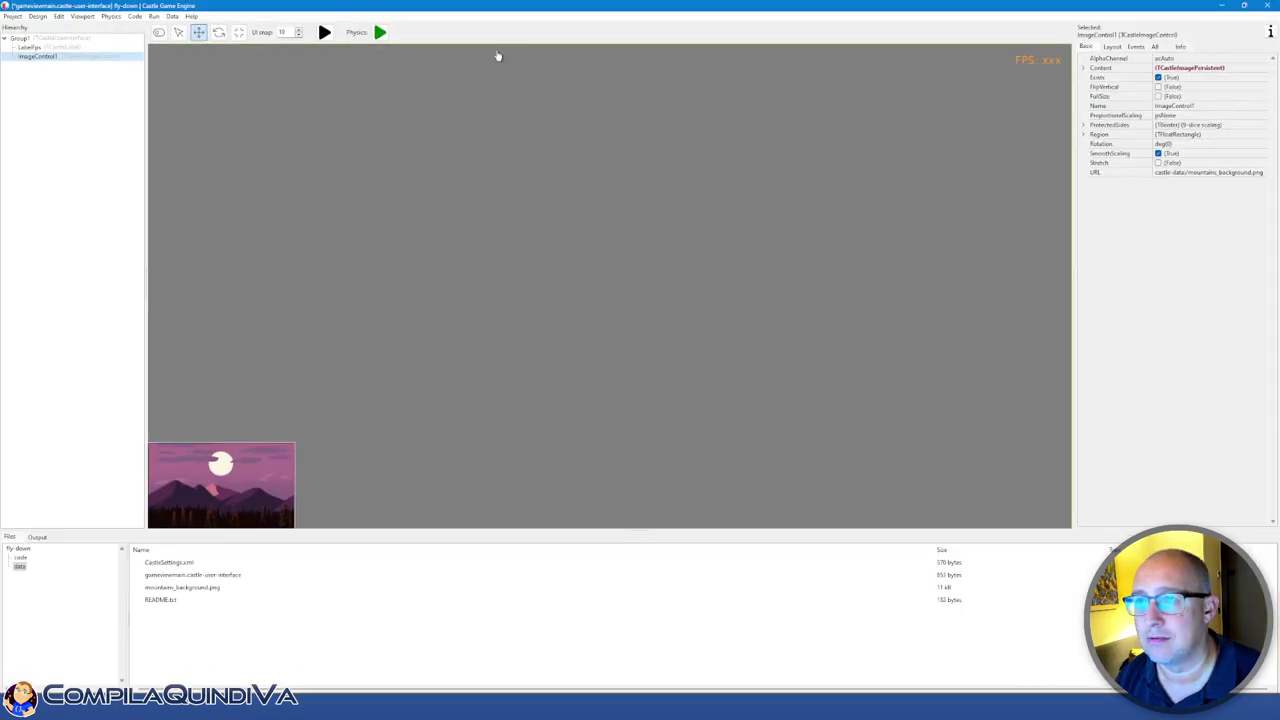
{"action": "left_click_drag", "start_coordinate": [216, 478], "coordinate": [326, 373]}
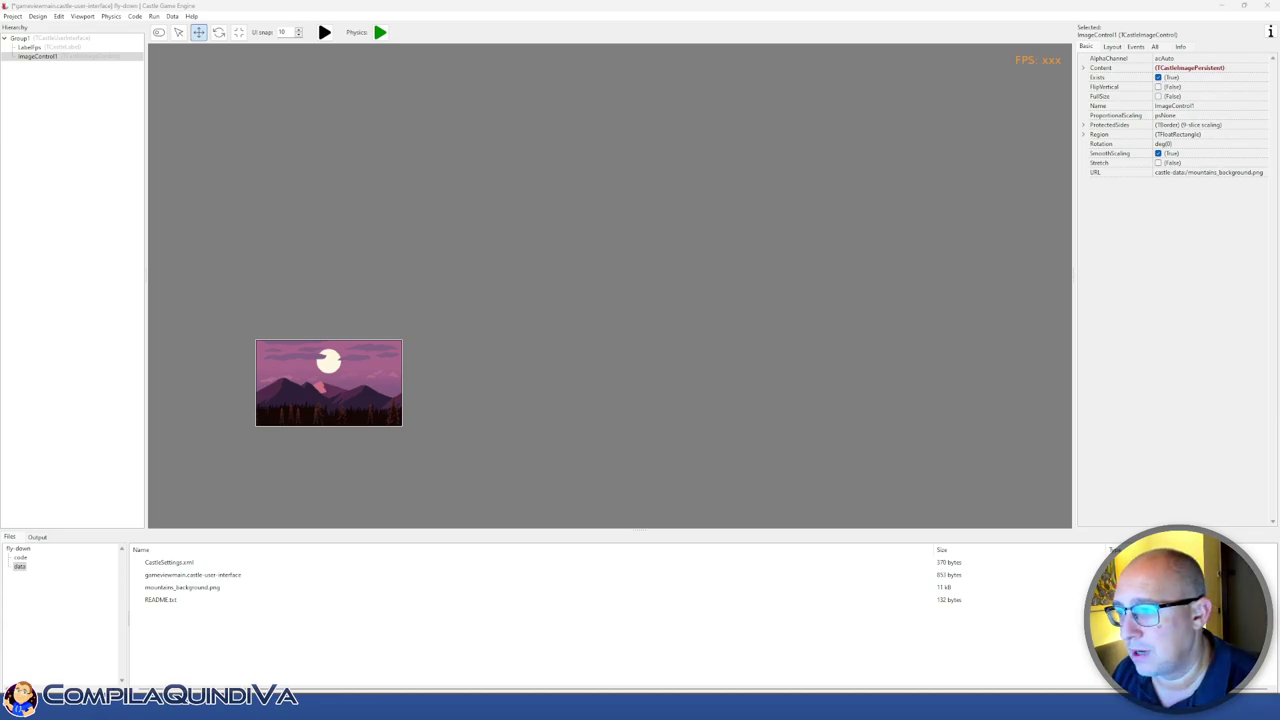
Rename the image control as ImageBackground in the hierarchy
{"action": "left_click", "coordinate": [346, 386]}
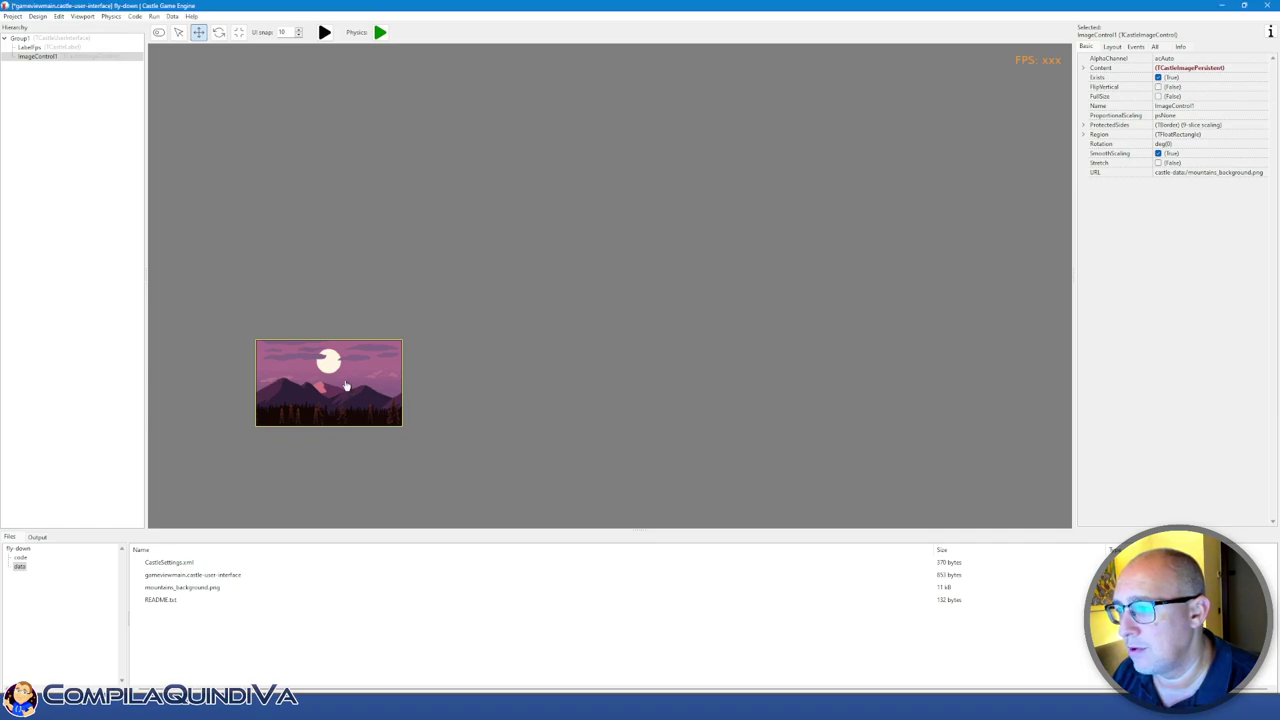
{"action": "left_click", "coordinate": [1120, 107]}
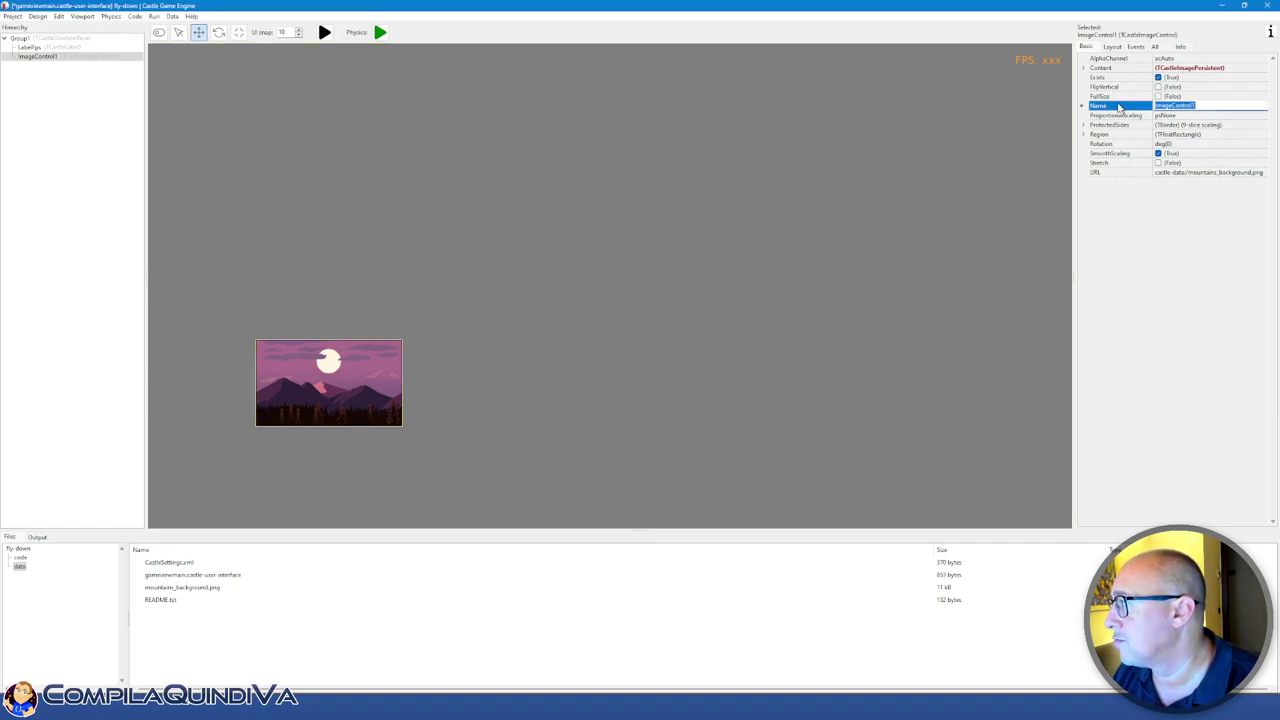
{"action": "left_click", "coordinate": [38, 58]}
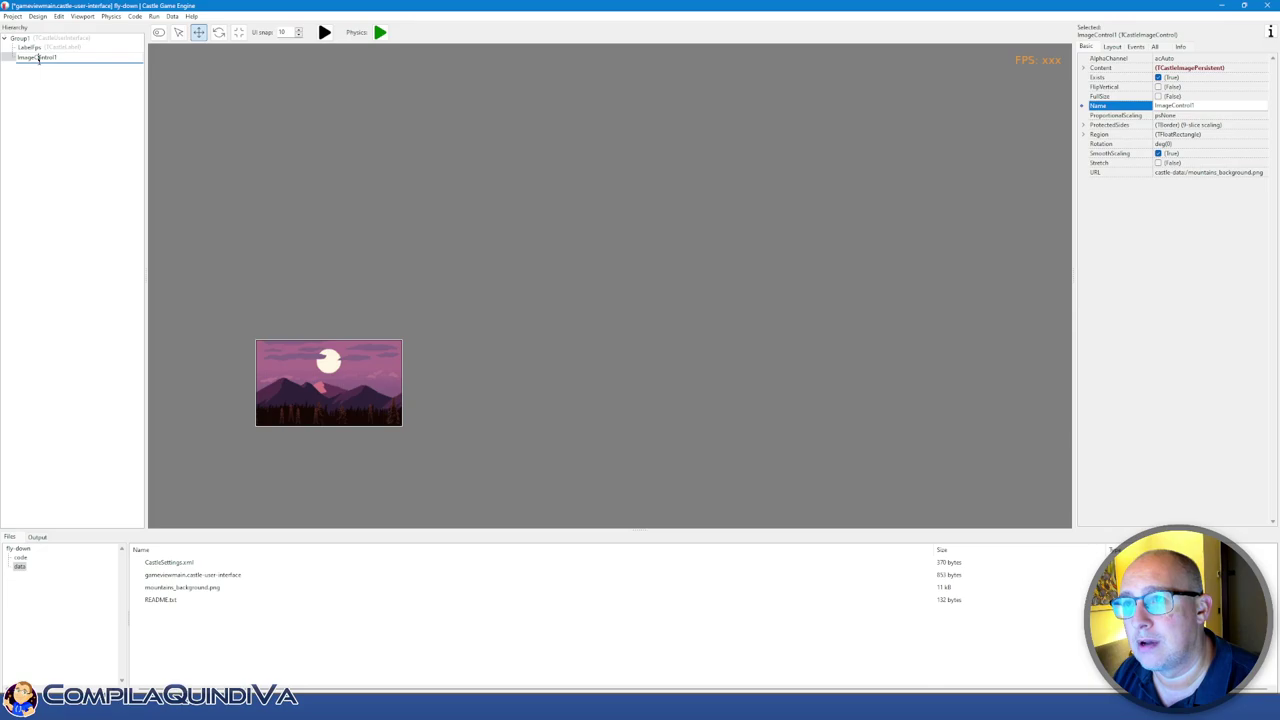
{"action": "double_click", "coordinate": [38, 58]}
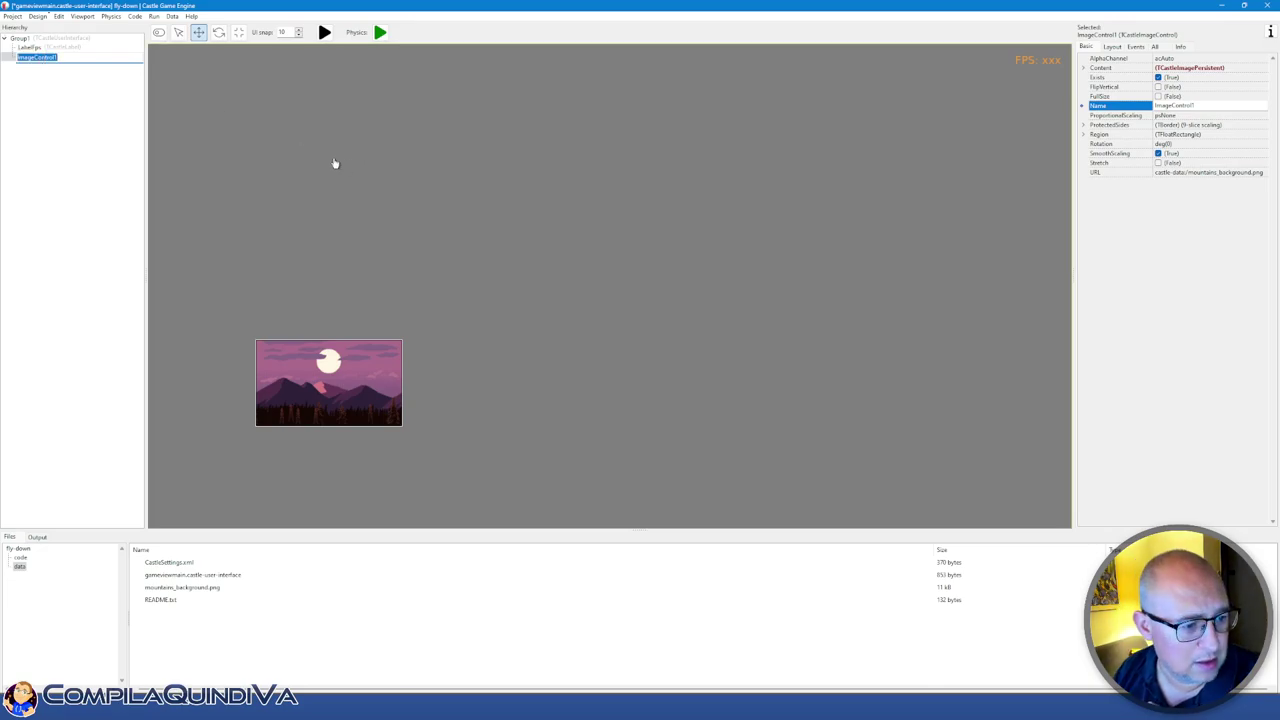
{"action": "type", "text": "ImageB"}
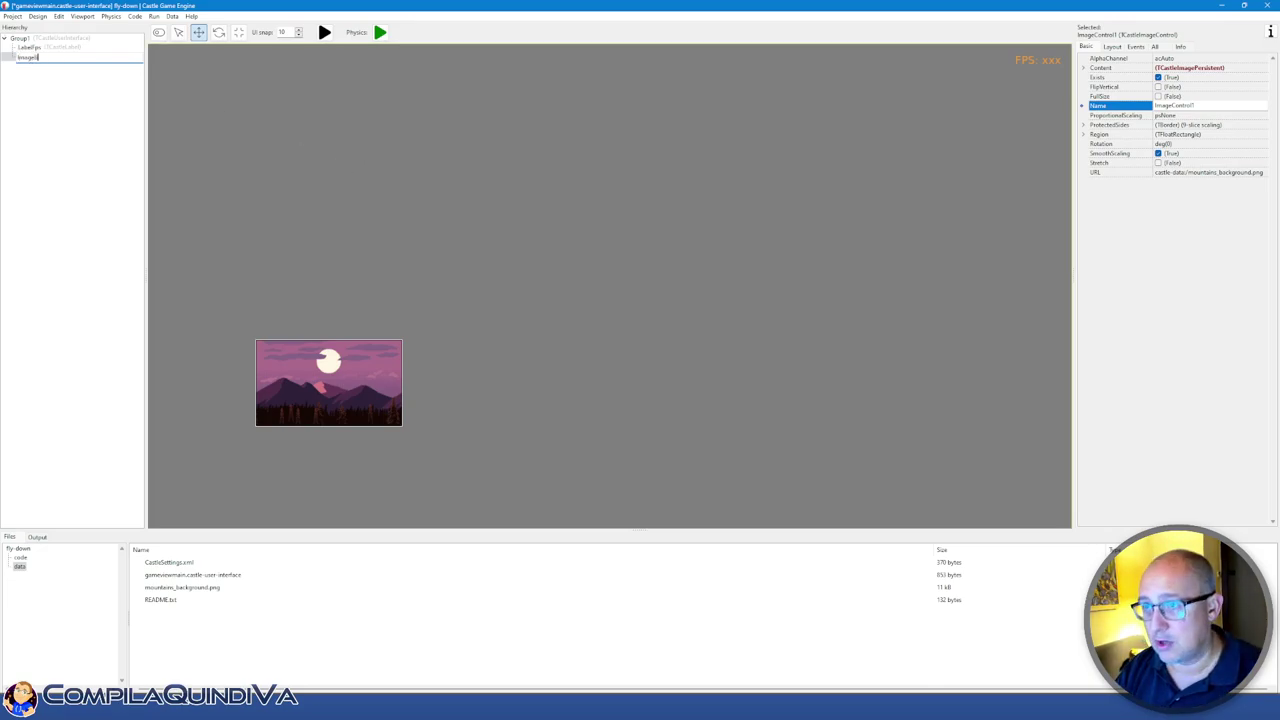
{"action": "type", "text": "ackground"}
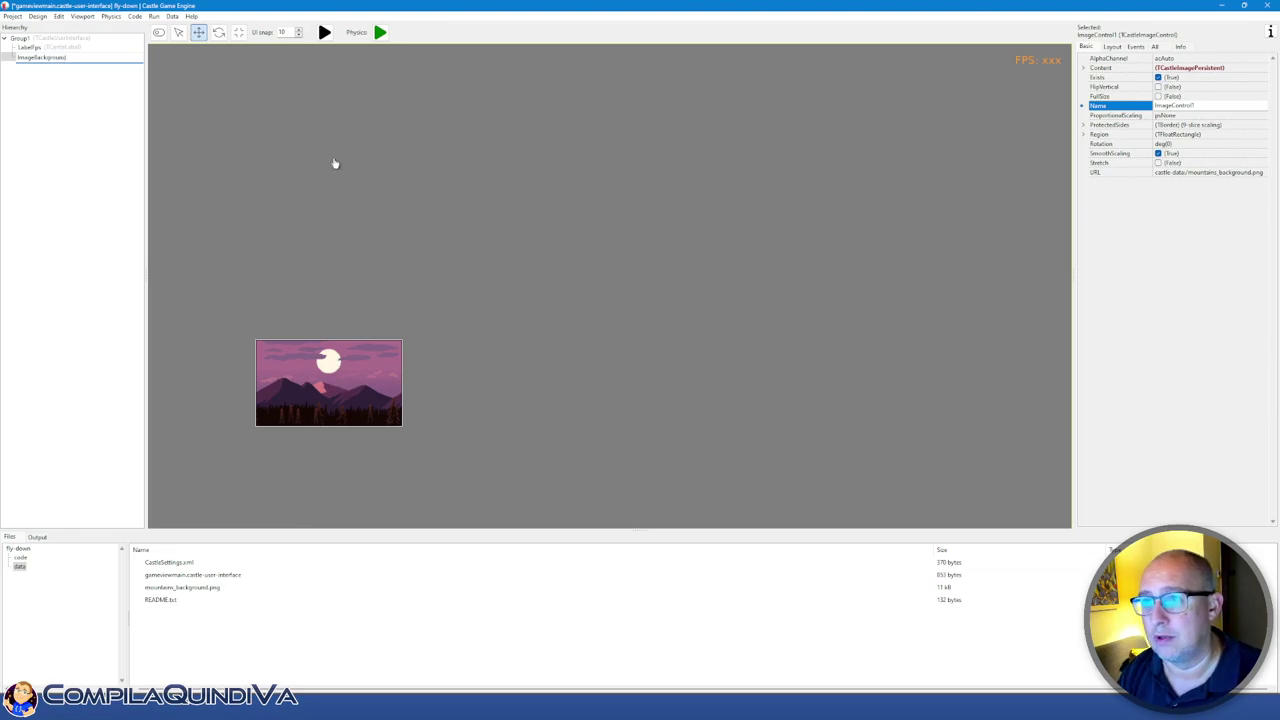
{"action": "key", "text": "Return"}
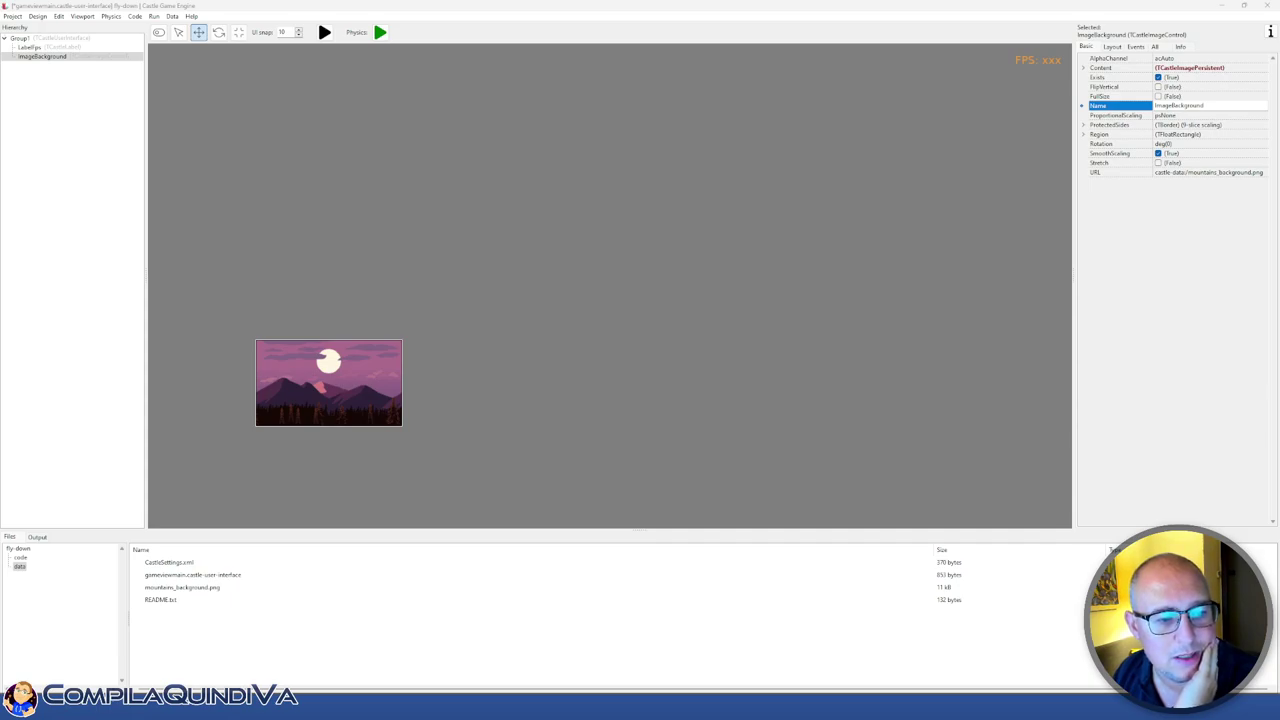
Enable Stretch on ImageBackground and enlarge it freehand in the viewport to about 1110 by 490
{"action": "left_click", "coordinate": [378, 370]}
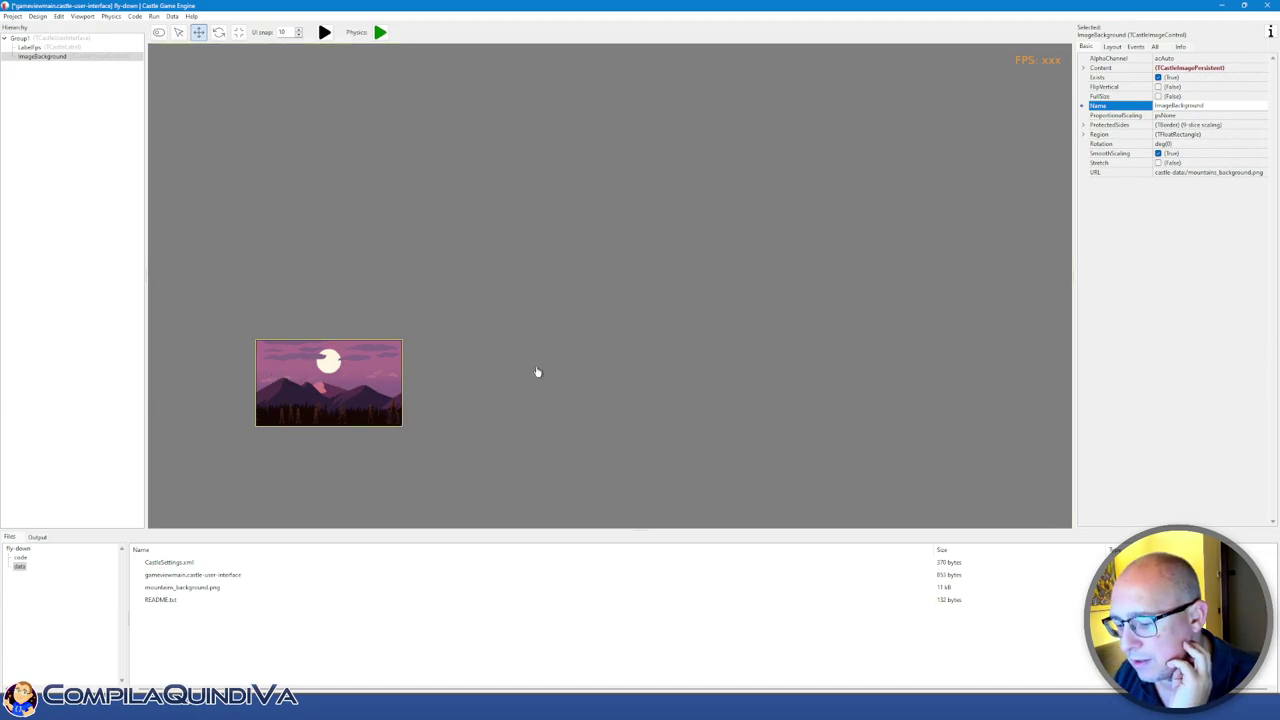
{"action": "left_click", "coordinate": [1158, 163]}
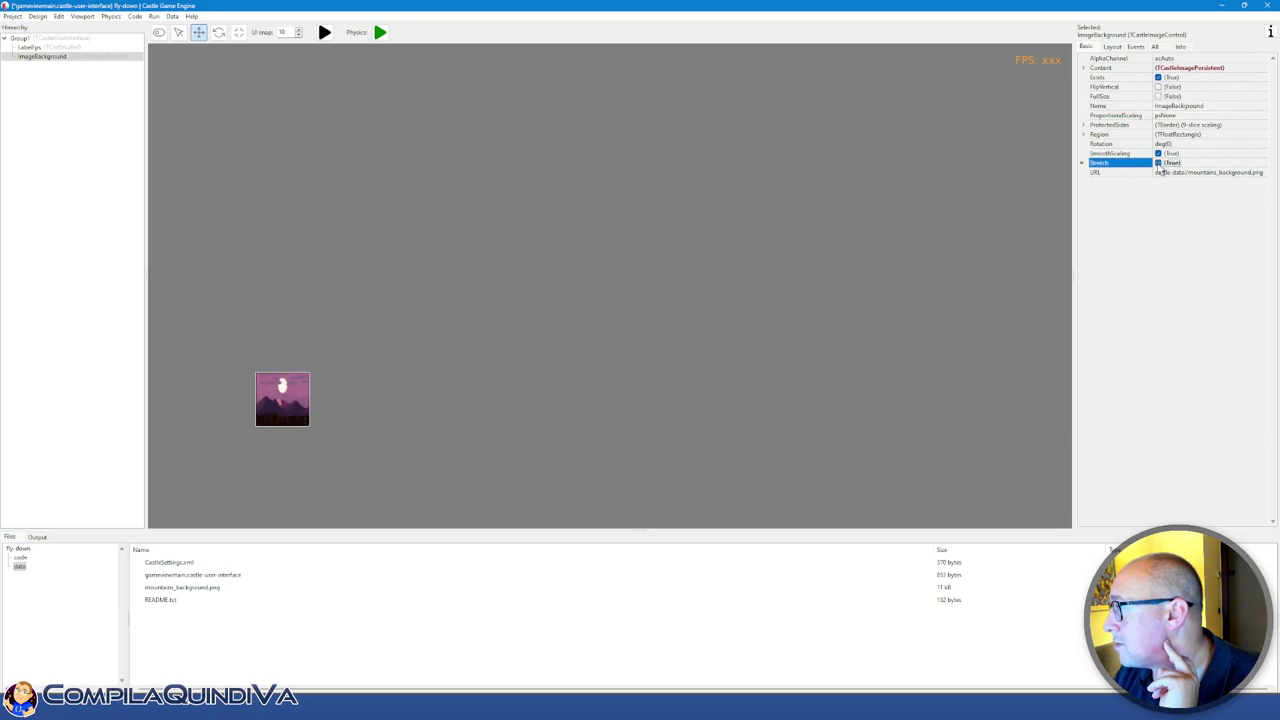
{"action": "left_click", "coordinate": [312, 425]}
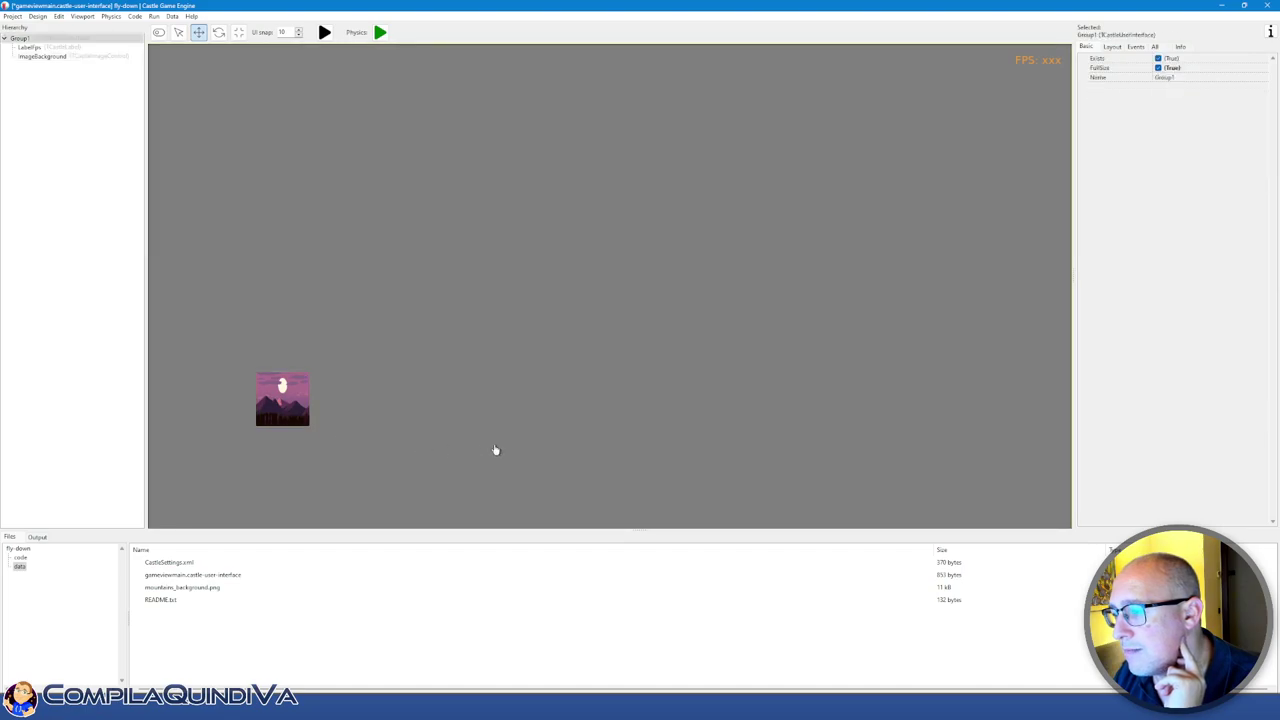
{"action": "left_click_drag", "start_coordinate": [306, 431], "coordinate": [596, 446]}
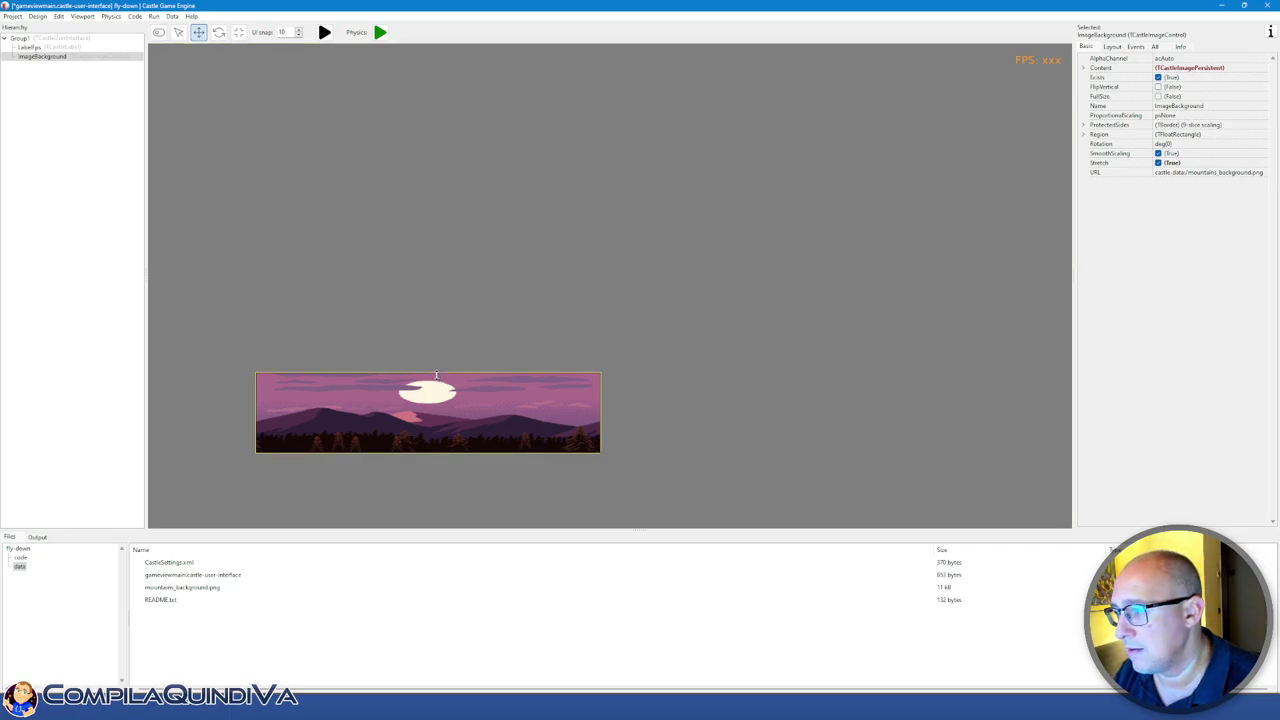
{"action": "left_click_drag", "start_coordinate": [436, 375], "coordinate": [430, 205]}
{"action": "left_click", "coordinate": [587, 435]}
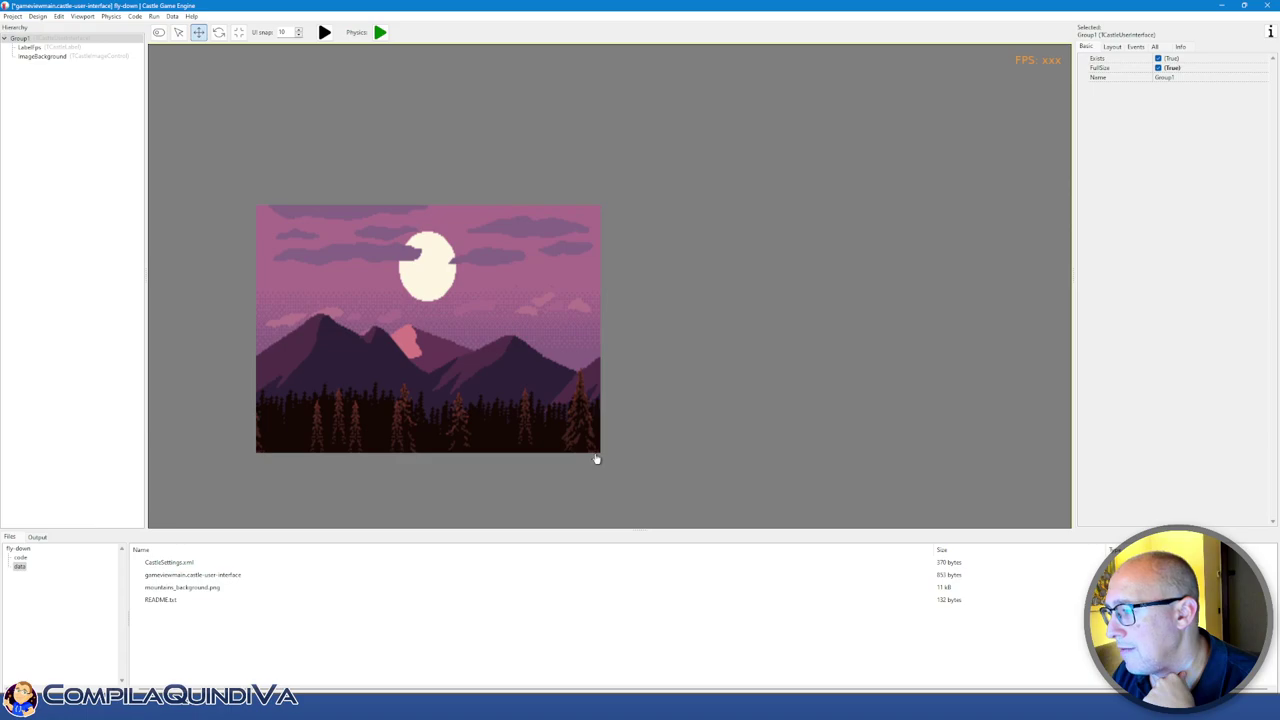
{"action": "left_click_drag", "start_coordinate": [598, 453], "coordinate": [850, 472]}
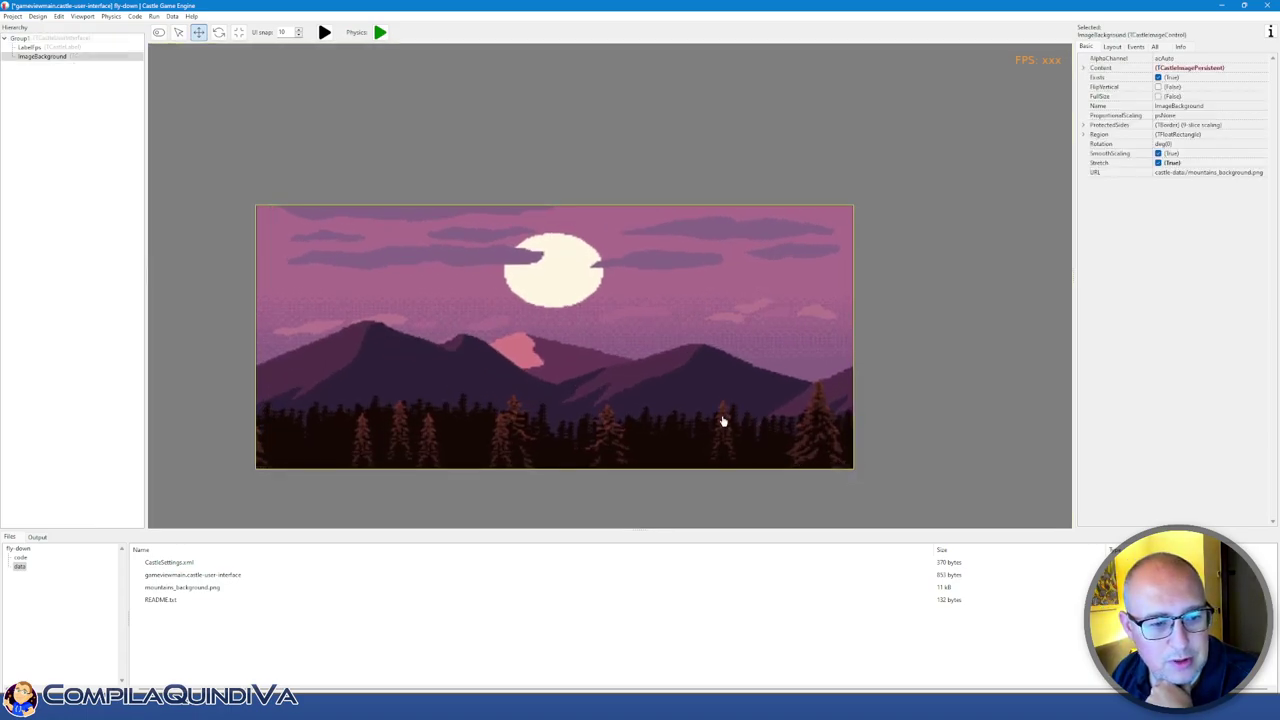
Compare the psEnclose and psFit options of ImageBackground's ProportionalScaling, leaving it set to psEnclose
{"action": "left_click", "coordinate": [1135, 116]}
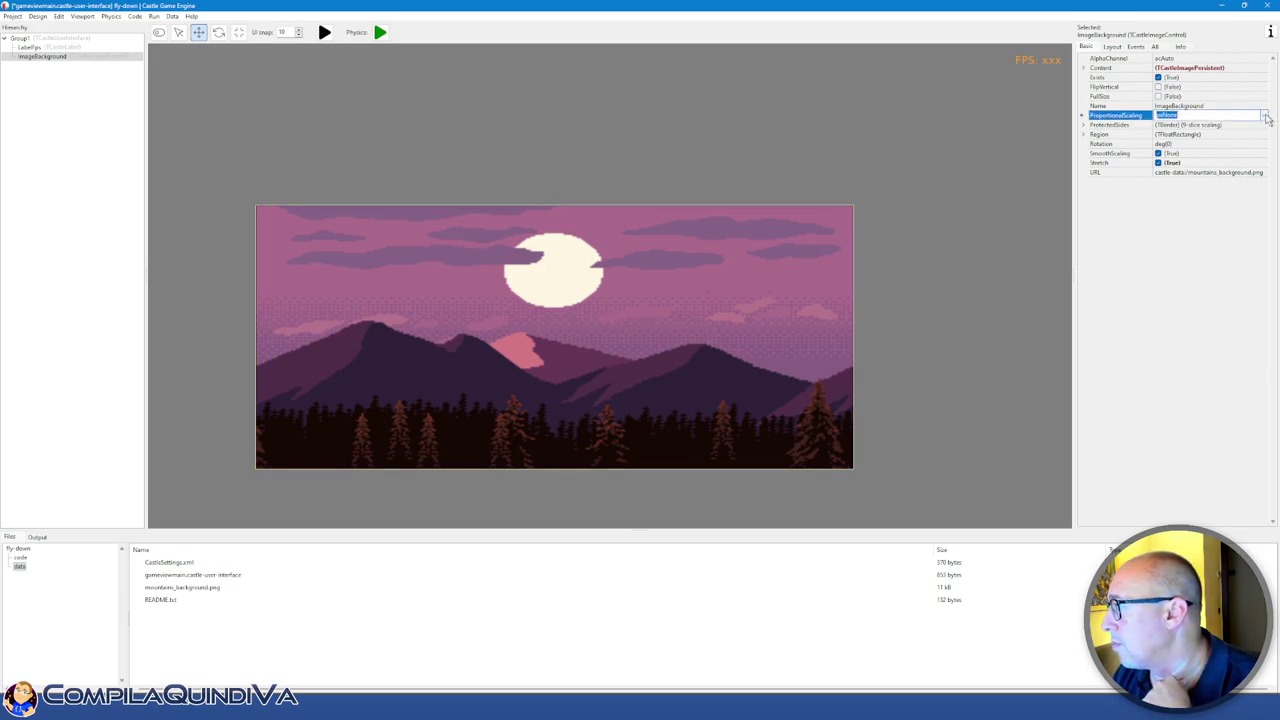
{"action": "left_click", "coordinate": [1266, 117]}
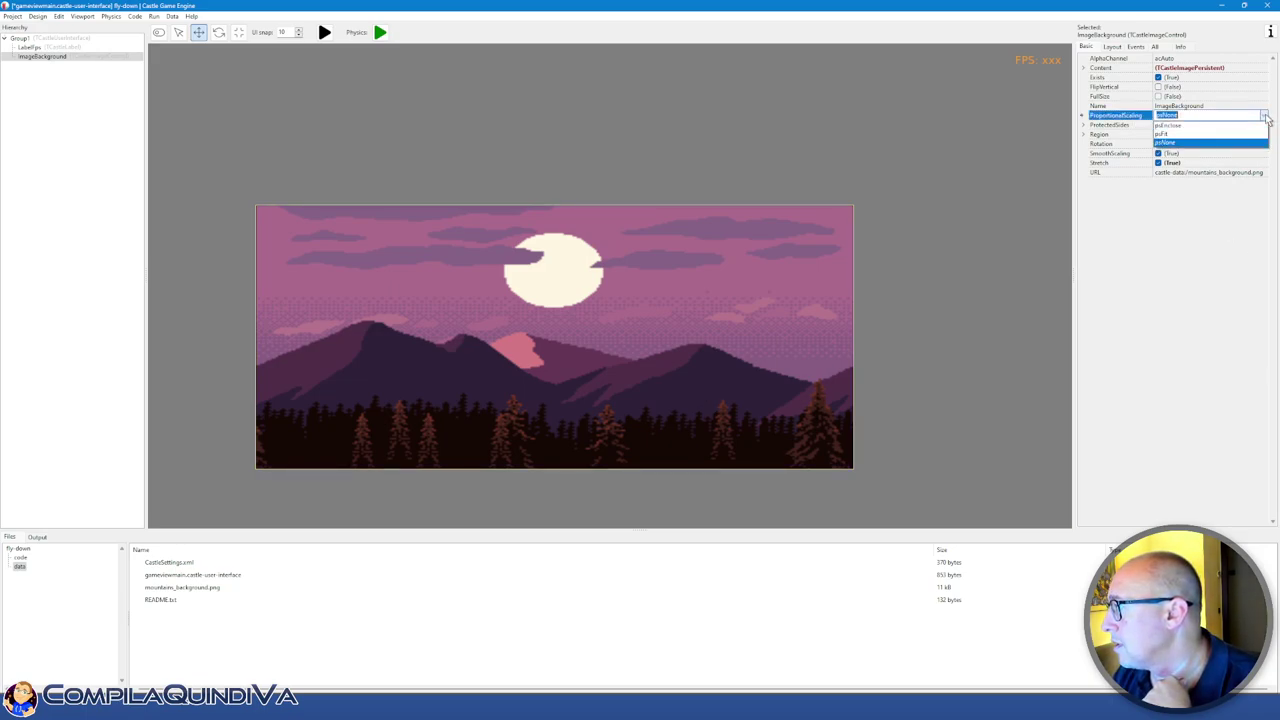
{"action": "left_click", "coordinate": [1186, 128]}
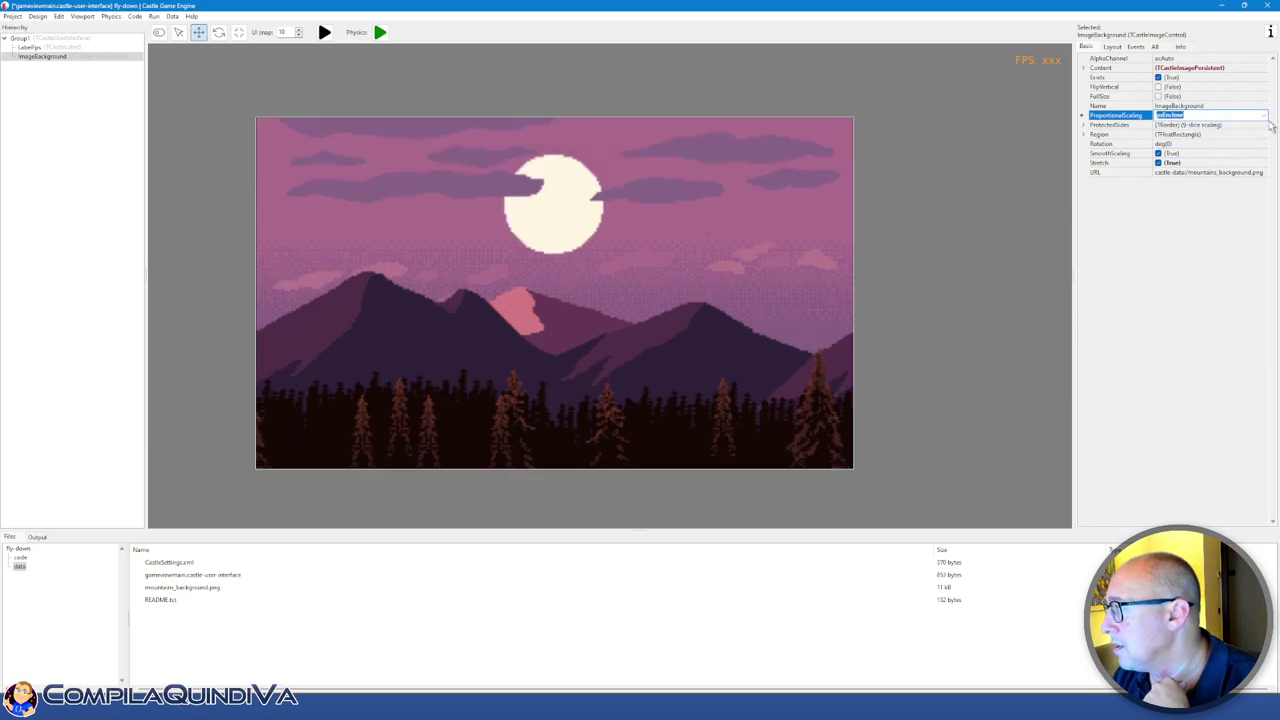
{"action": "left_click", "coordinate": [1265, 117]}
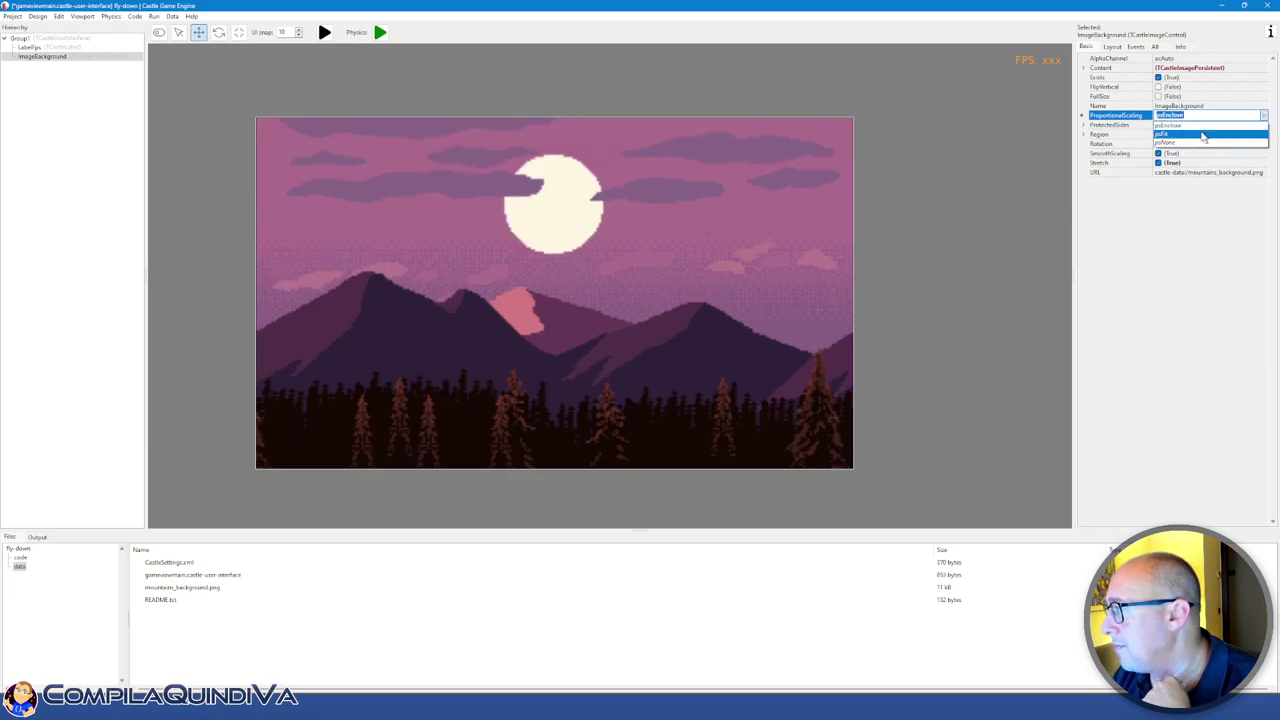
{"action": "left_click", "coordinate": [1203, 135]}
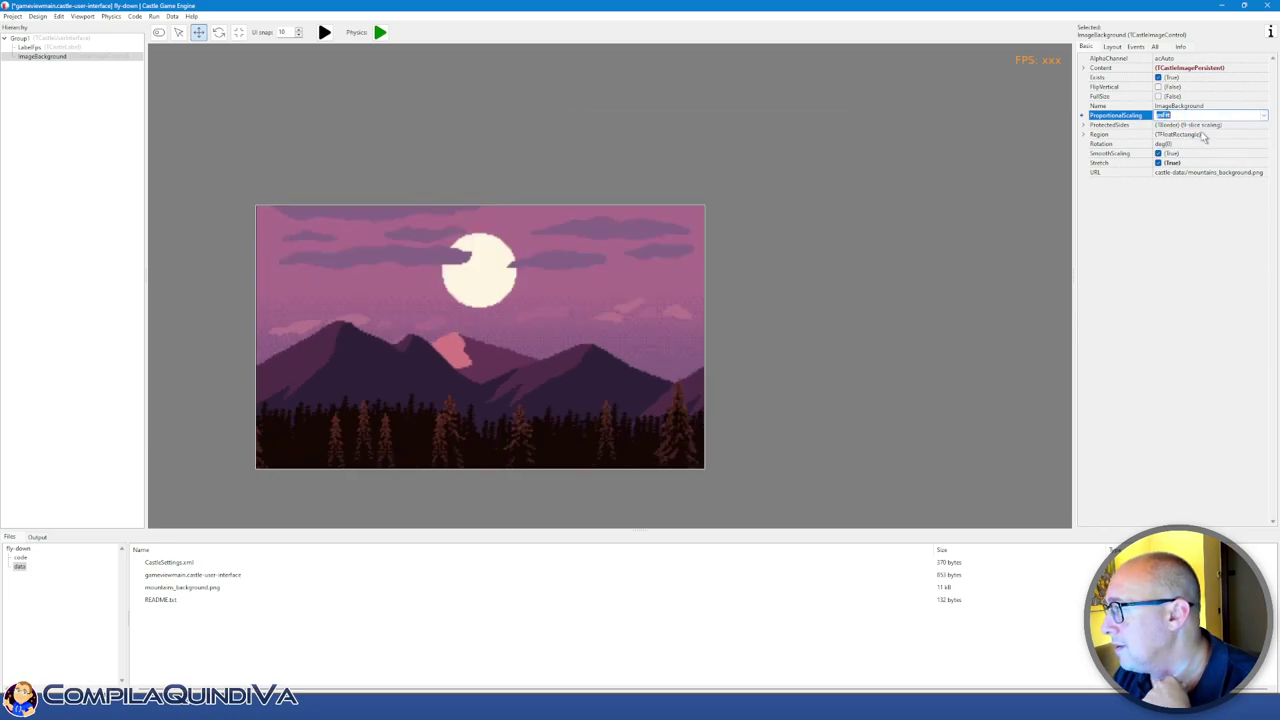
{"action": "left_click", "coordinate": [1265, 117]}
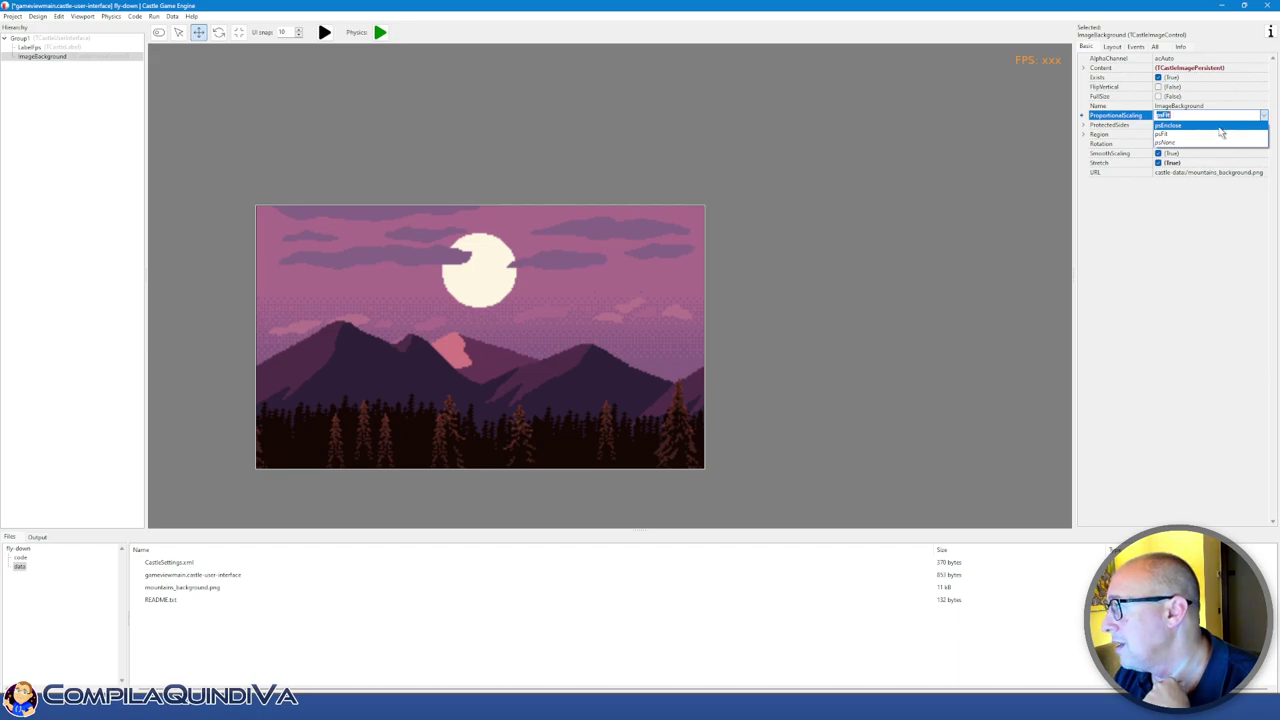
{"action": "left_click", "coordinate": [1220, 126]}
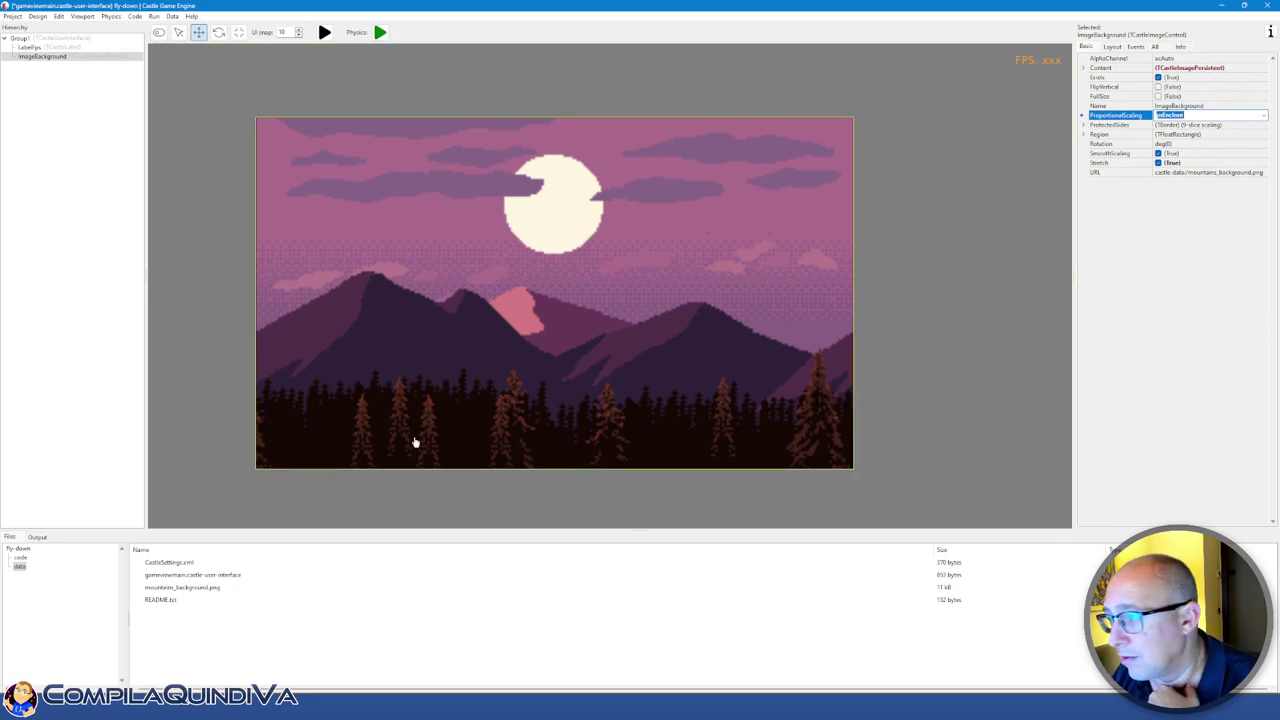
Set ImageBackground's layout Width to 1600
{"action": "left_click", "coordinate": [1112, 47]}
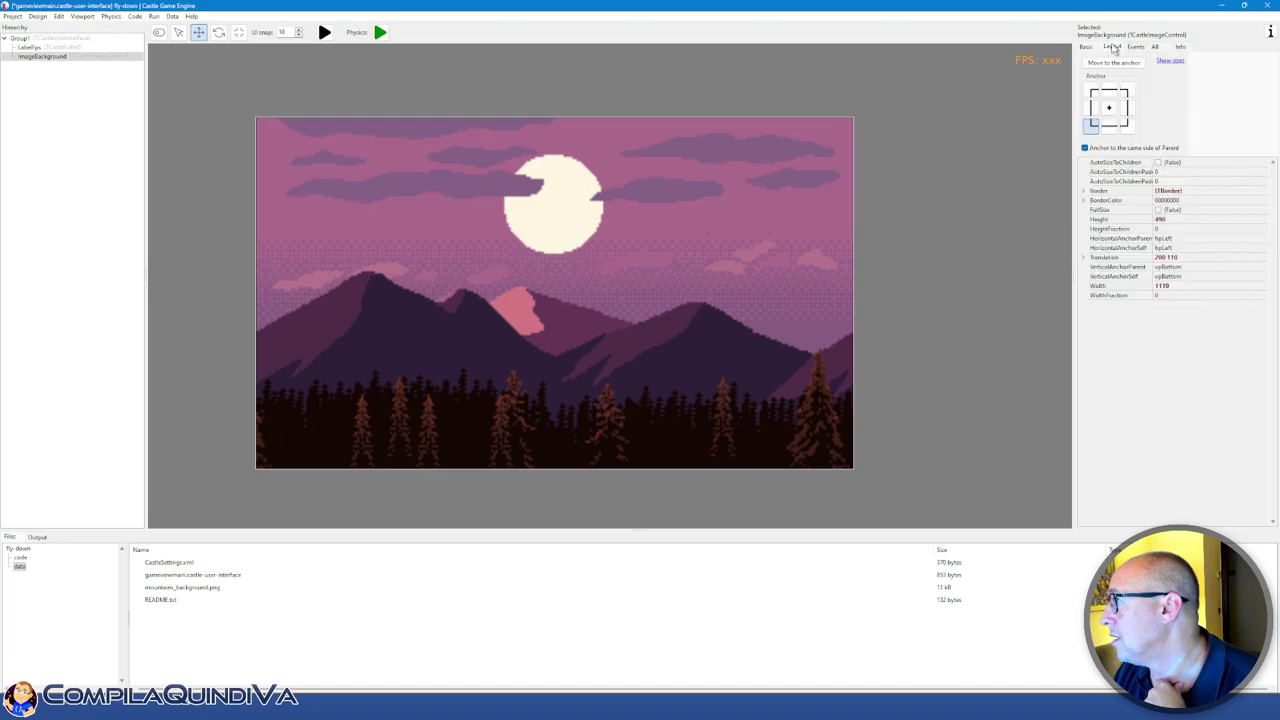
{"action": "left_click", "coordinate": [1106, 220]}
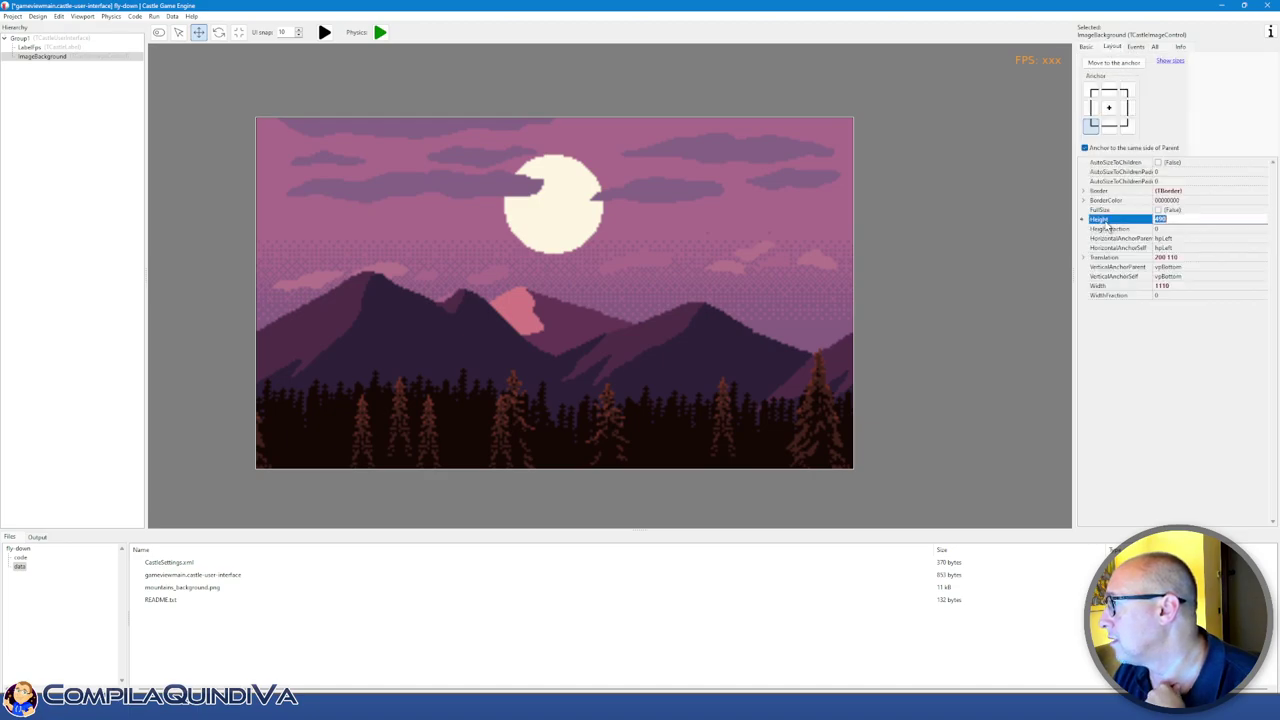
{"action": "left_click", "coordinate": [1098, 287]}
{"action": "type", "text": "16"}
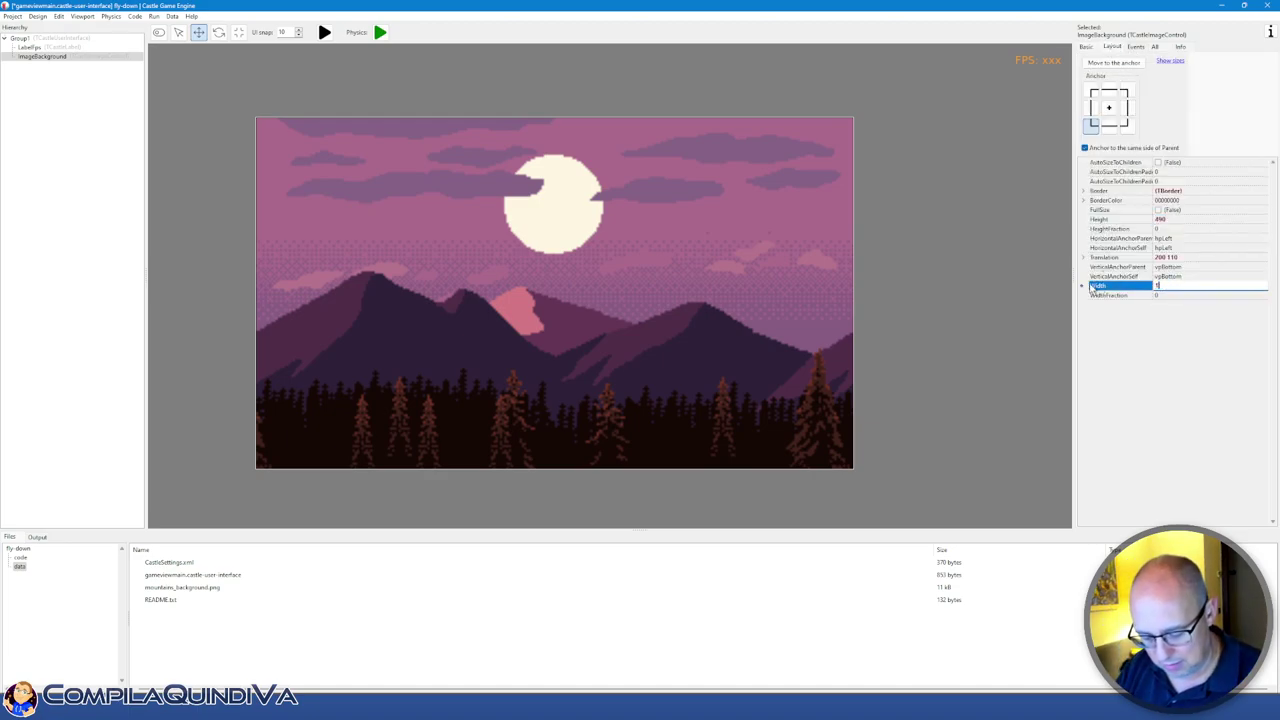
{"action": "type", "text": "00"}
{"action": "key", "text": "Return"}
Set ImageBackground's layout Height to 900
{"action": "key", "text": "Up"}
{"action": "key", "text": "Up"}
{"action": "key", "text": "Up"}
{"action": "key", "text": "Up"}
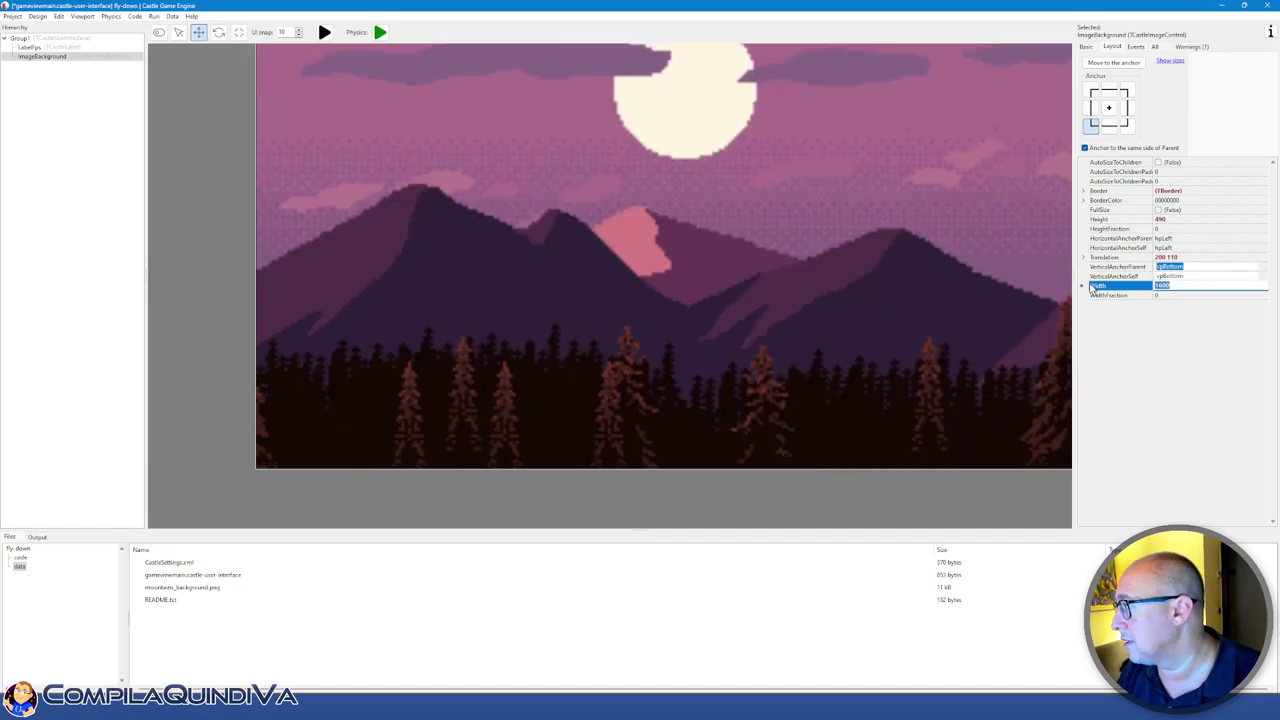
{"action": "key", "text": "Up"}
{"action": "key", "text": "Up"}
{"action": "key", "text": "Up"}
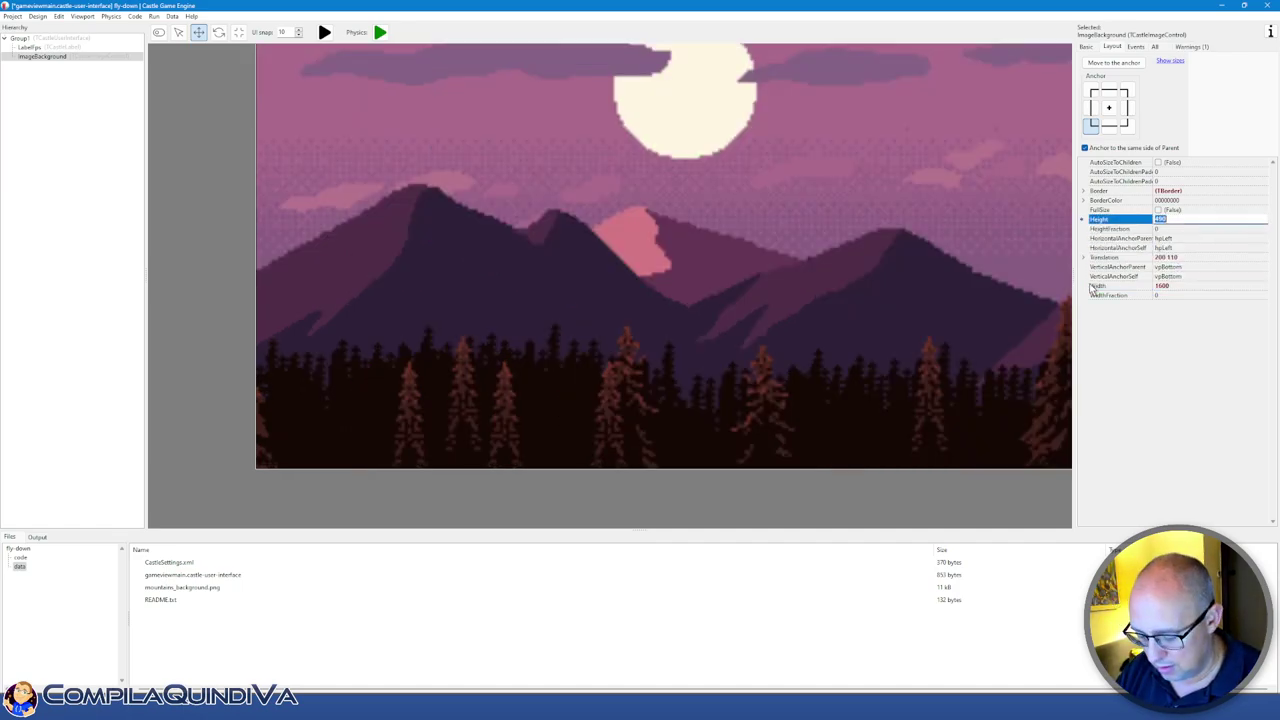
{"action": "type", "text": "900"}
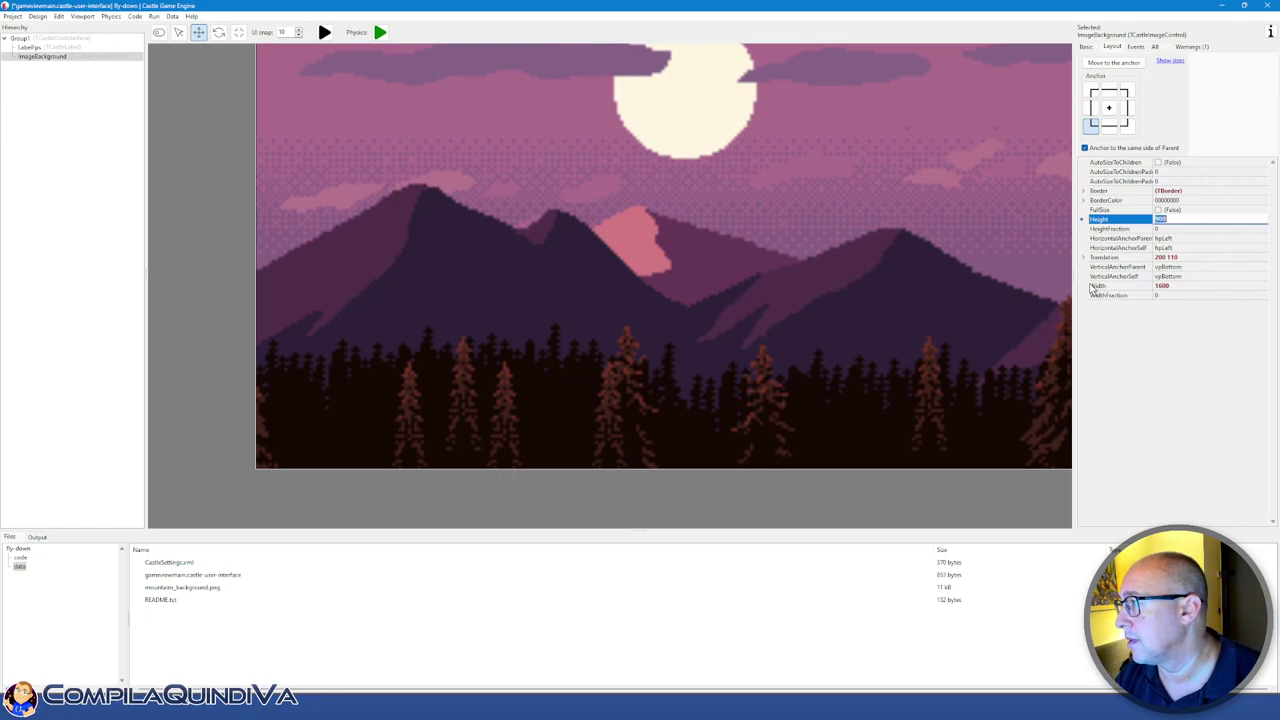